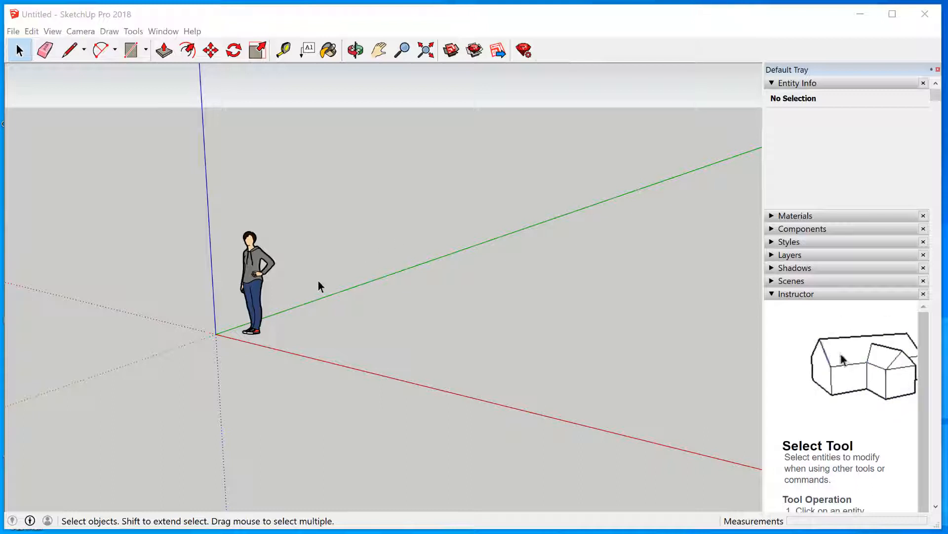
# Reset all keyboard shortcuts to their defaults in the SketchUp preferences and accept the change
pyautogui.click(171, 32)
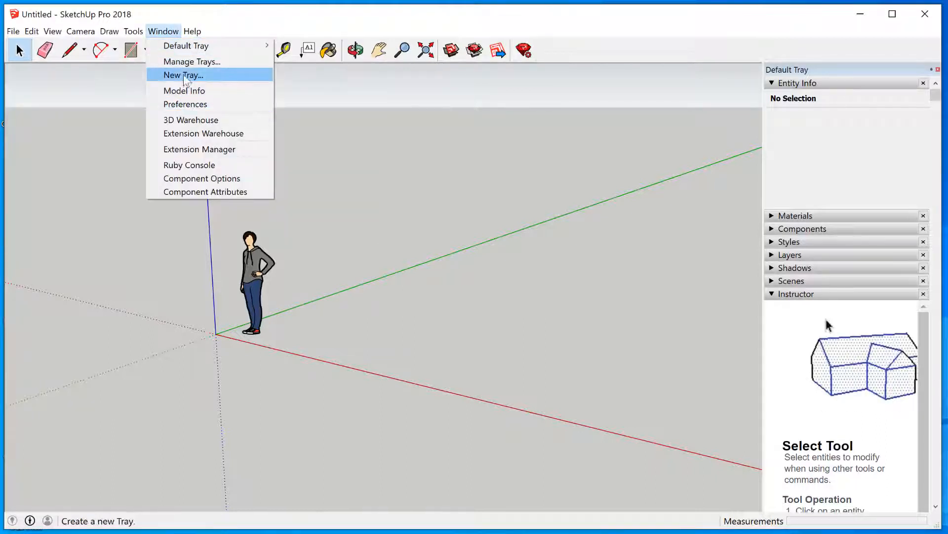
pyautogui.click(182, 104)
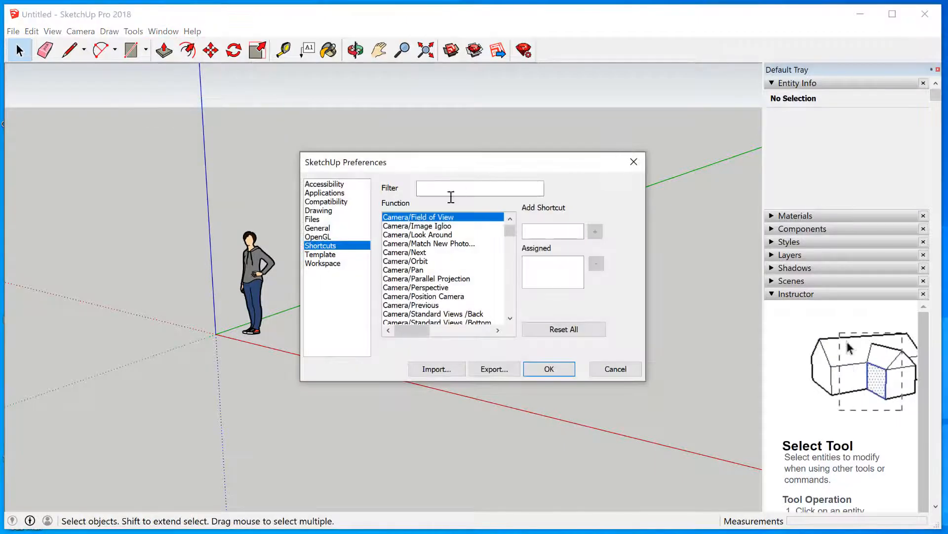
pyautogui.click(564, 330)
pyautogui.click(550, 371)
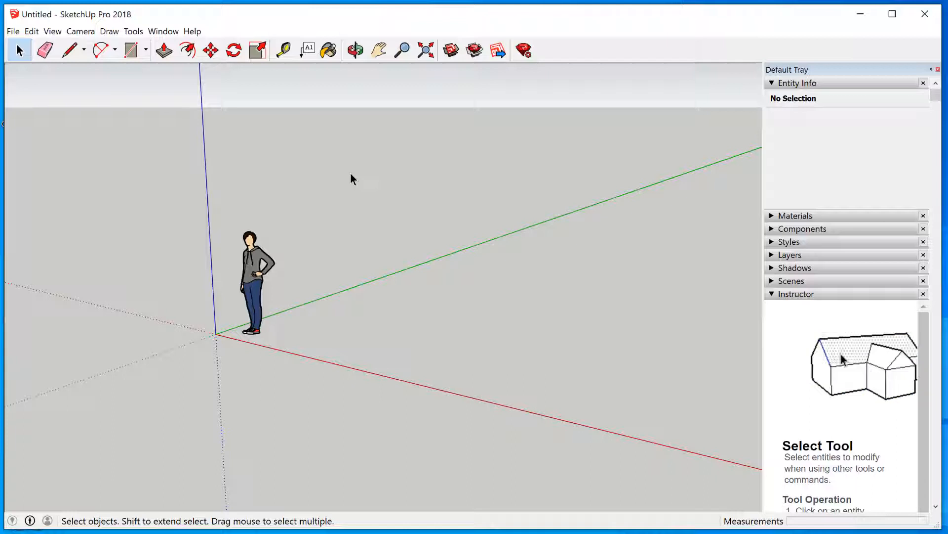
# Adjust the view around the standing figure and the axes with the Orbit, Pan and Zoom tools
pyautogui.press('o')
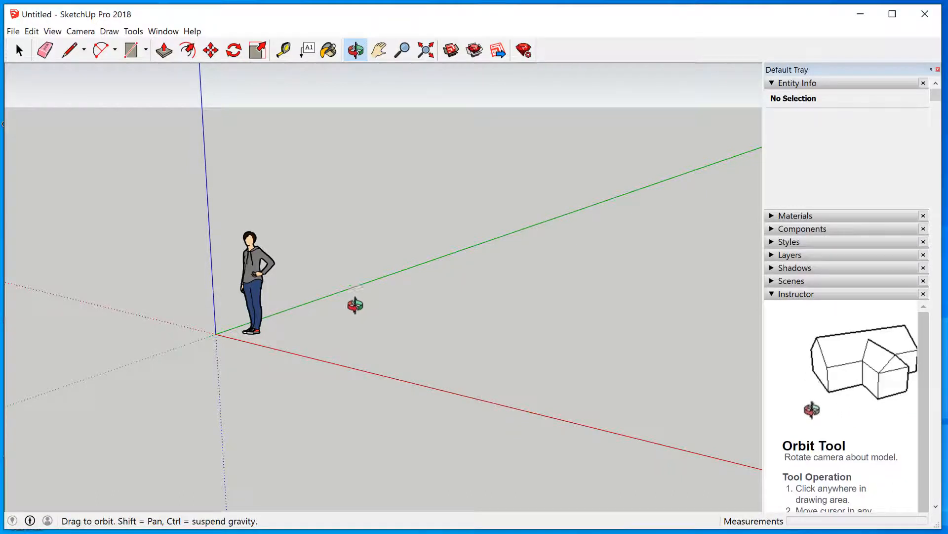
pyautogui.moveTo(331, 278); pyautogui.dragTo(291, 262)
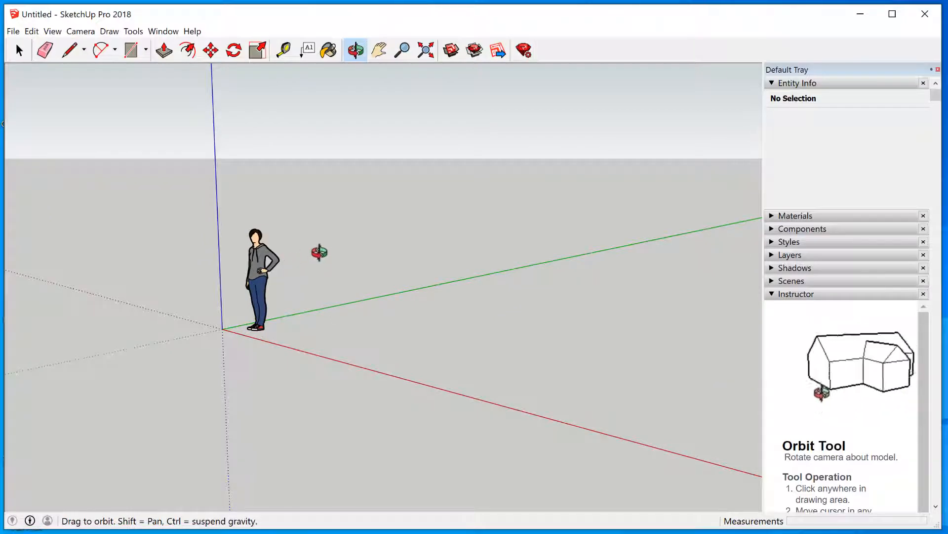
pyautogui.press('h')
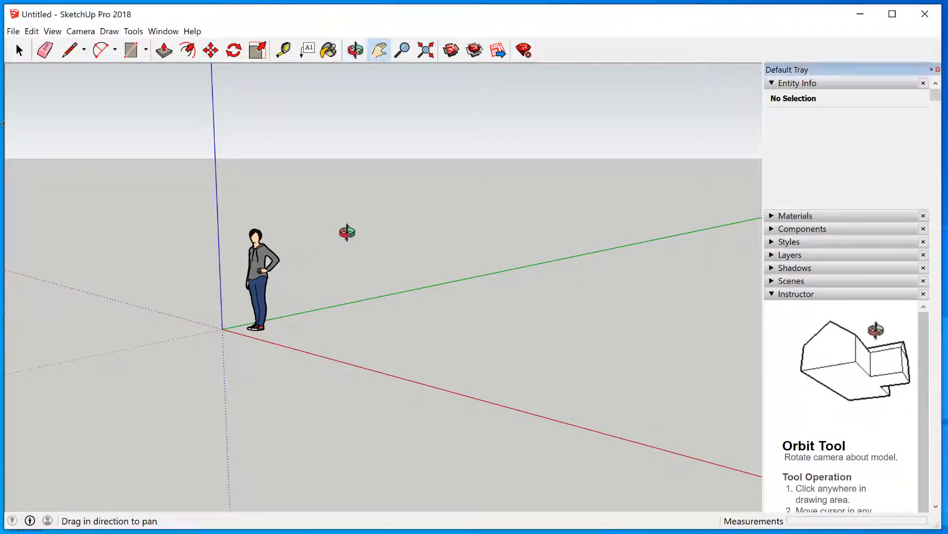
pyautogui.moveTo(405, 301); pyautogui.dragTo(430, 273)
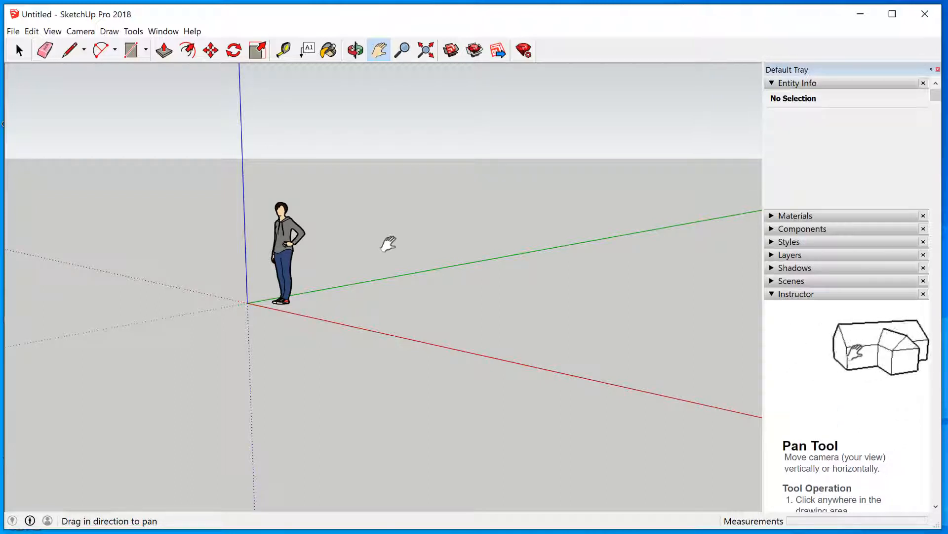
pyautogui.press('z')
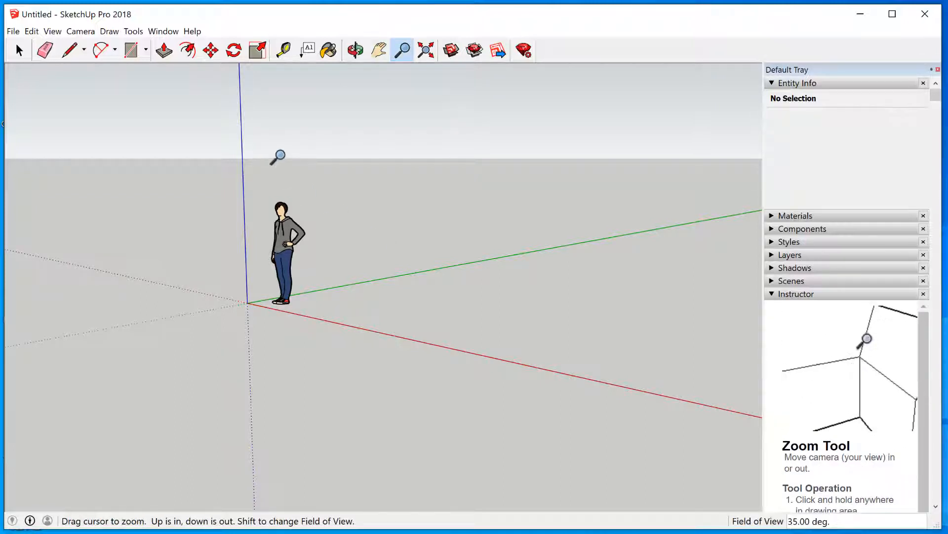
pyautogui.moveTo(277, 157); pyautogui.dragTo(333, 131)
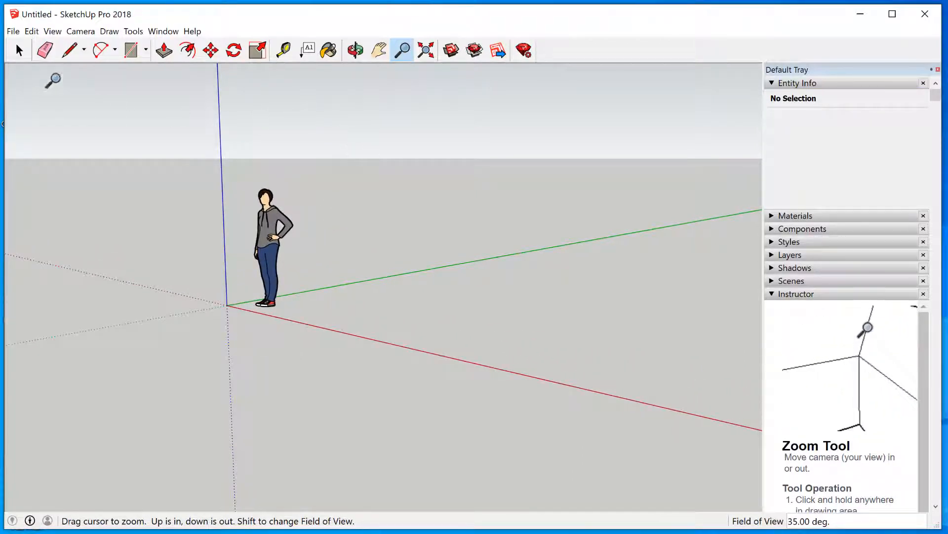
pyautogui.click(84, 34)
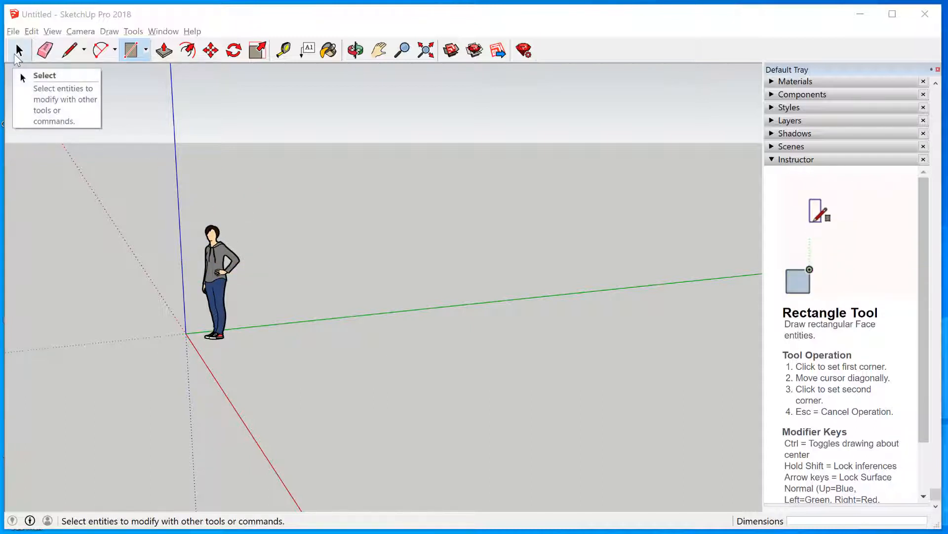
# Erase the standing person figure beside the origin from the model
pyautogui.click(15, 54)
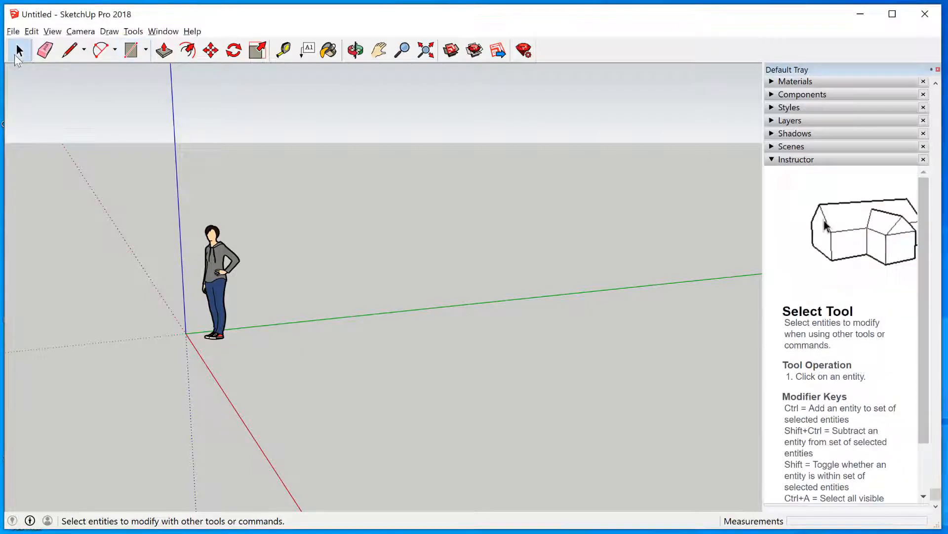
pyautogui.click(218, 269)
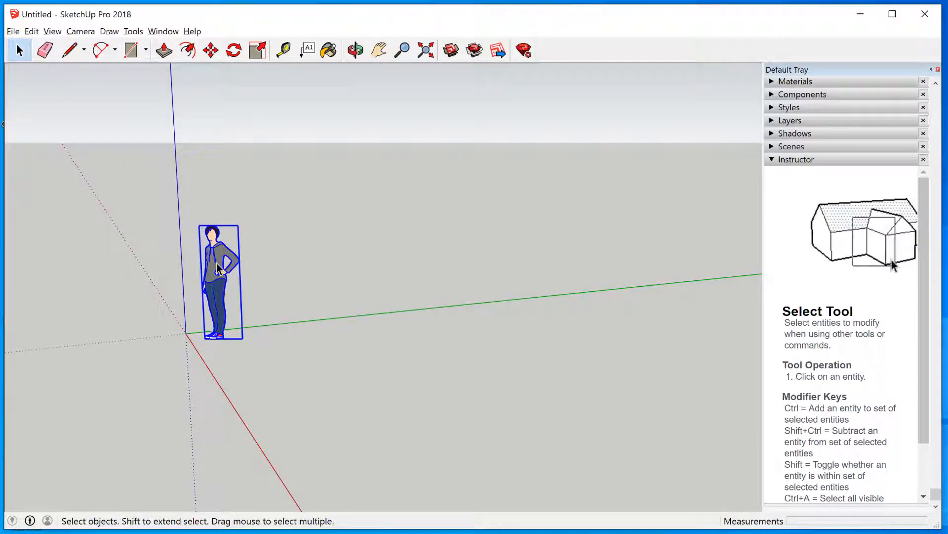
pyautogui.rightClick(216, 267)
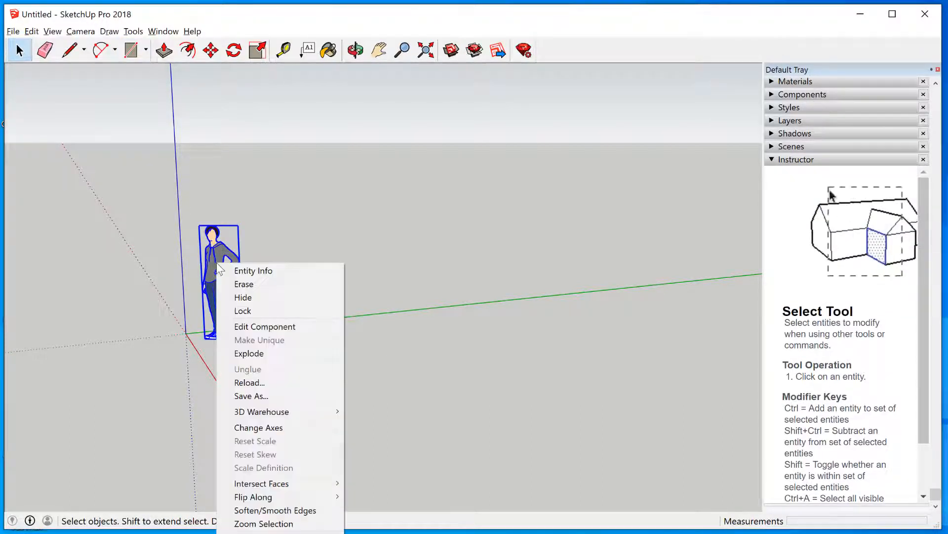
pyautogui.click(253, 284)
# Draw a ground-plane rectangle about 15' by 11' 2" between the red and green axes, starting near the origin
pyautogui.scroll(-1, 273, 348)
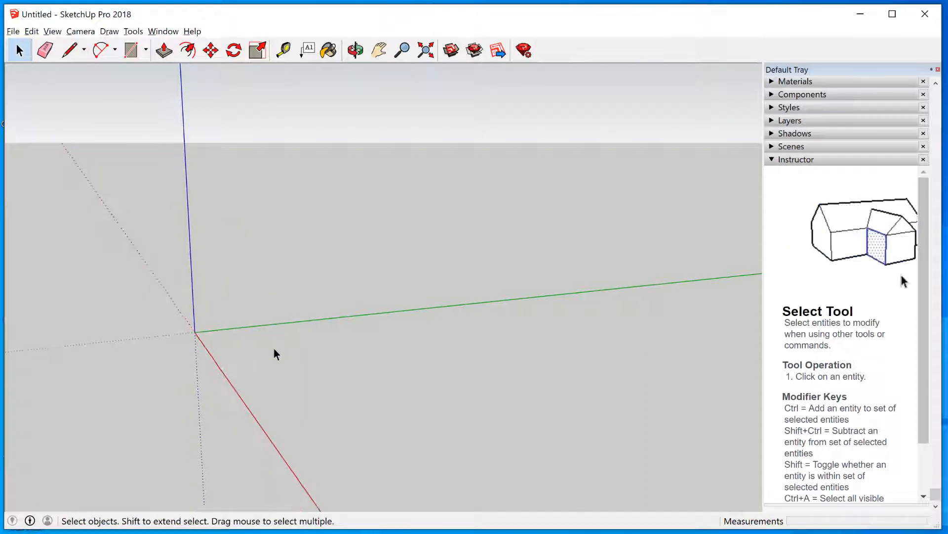
pyautogui.scroll(-1, 273, 348)
pyautogui.scroll(2, 295, 355)
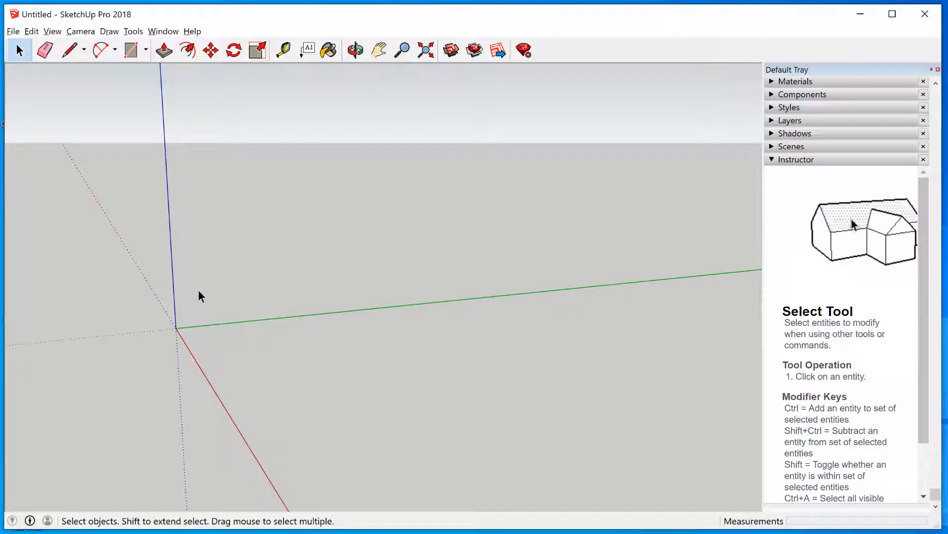
pyautogui.press('r')
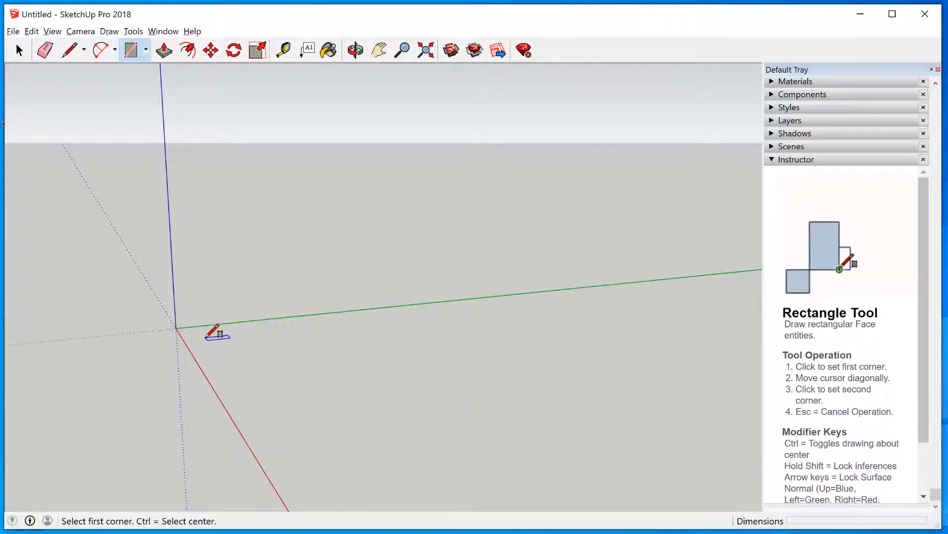
pyautogui.click(203, 335)
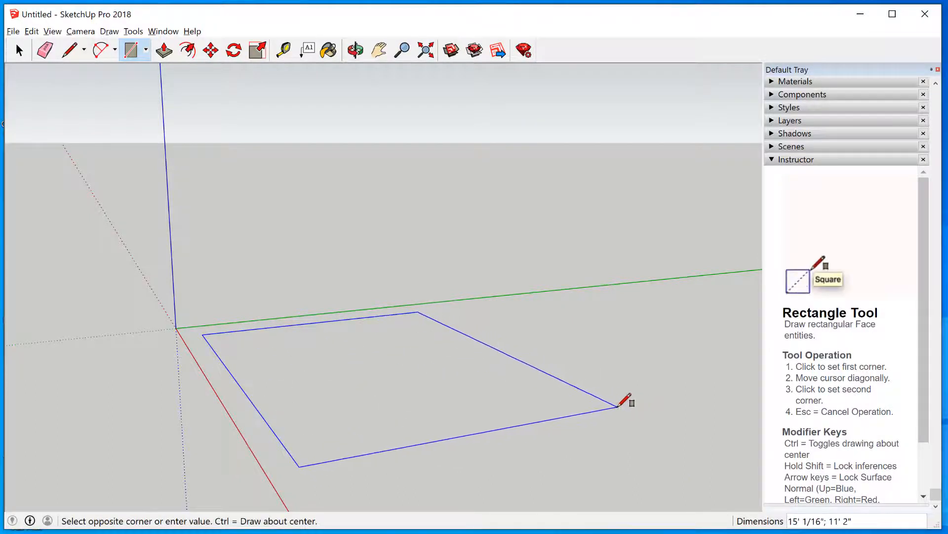
pyautogui.click(617, 407)
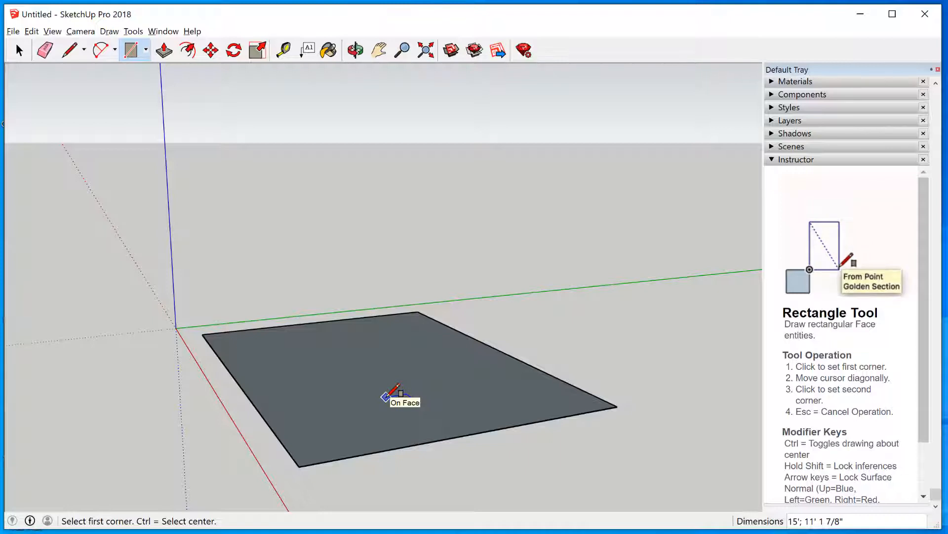
# Set the dimensions of the newly drawn rectangle to 15;8
pyautogui.write('15')
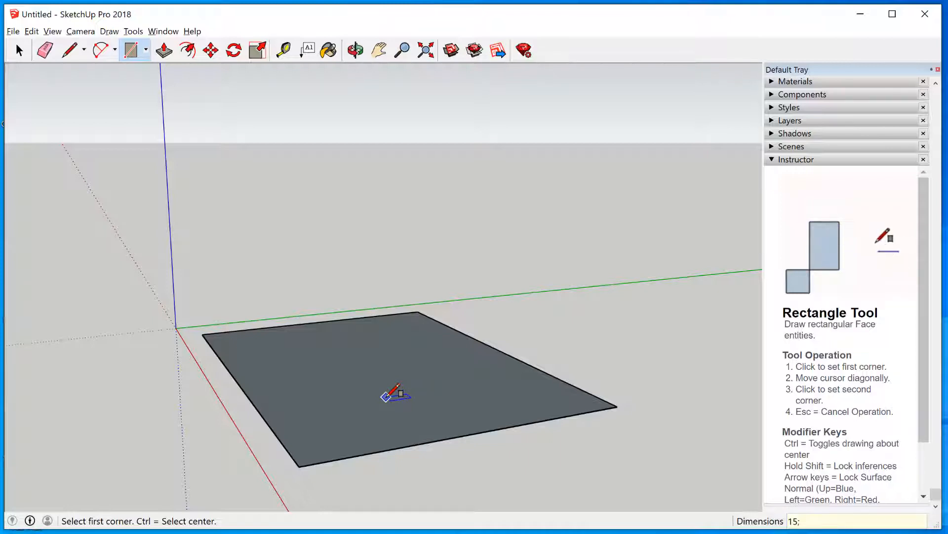
pyautogui.write(';8')
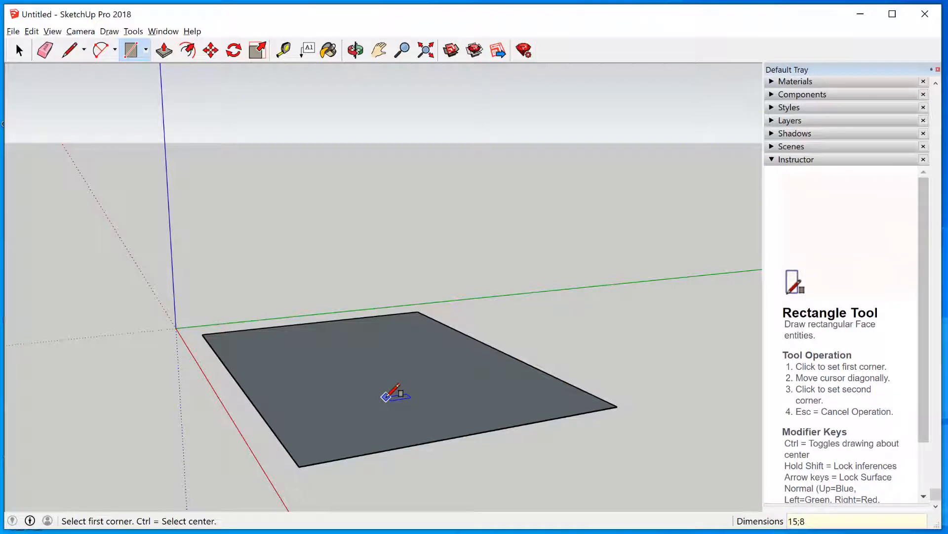
pyautogui.press('Return')
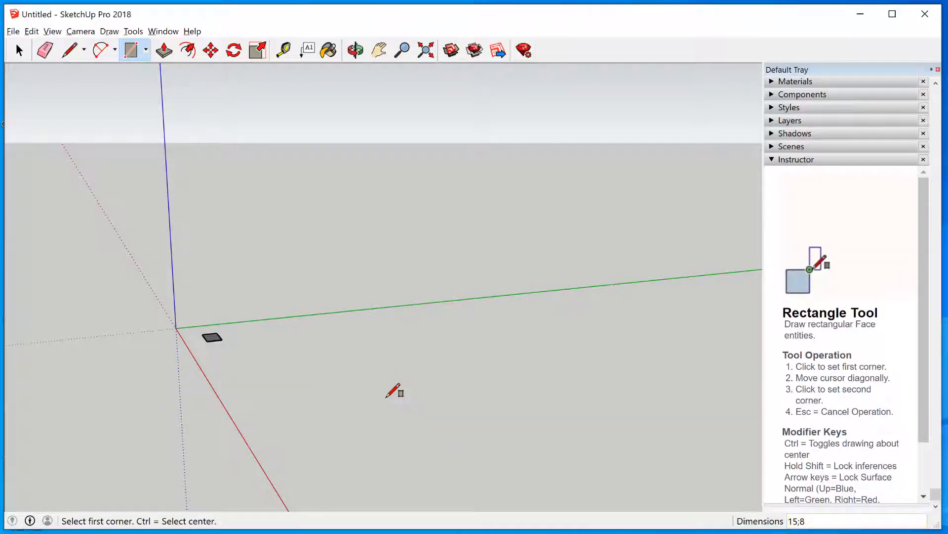
# Change the rectangle's dimensions to 3;10 while the Rectangle tool is still active
pyautogui.scroll(5, 212, 326)
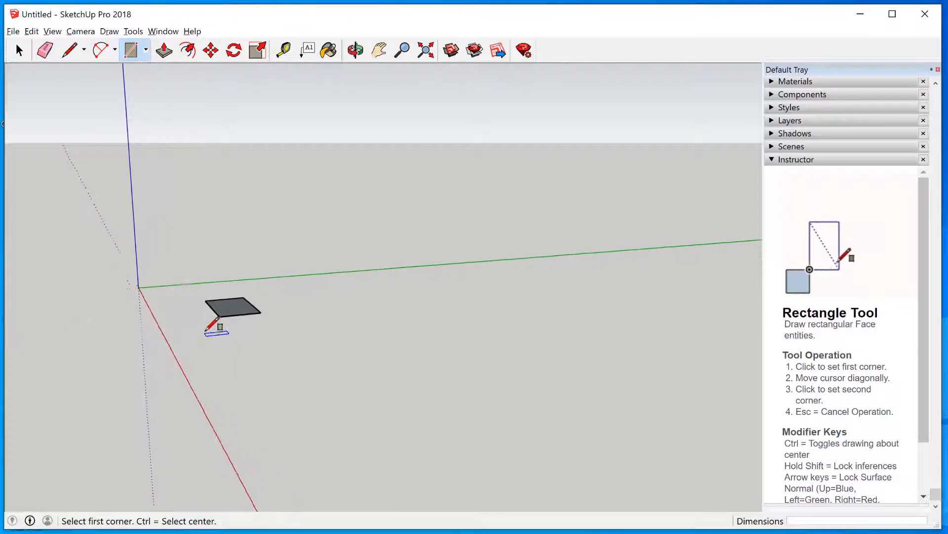
pyautogui.scroll(1, 211, 310)
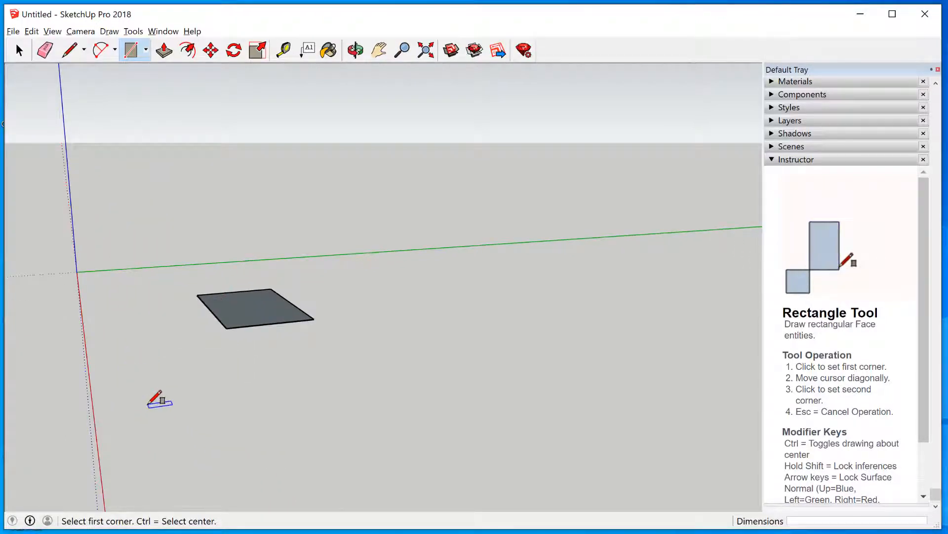
pyautogui.write('3')
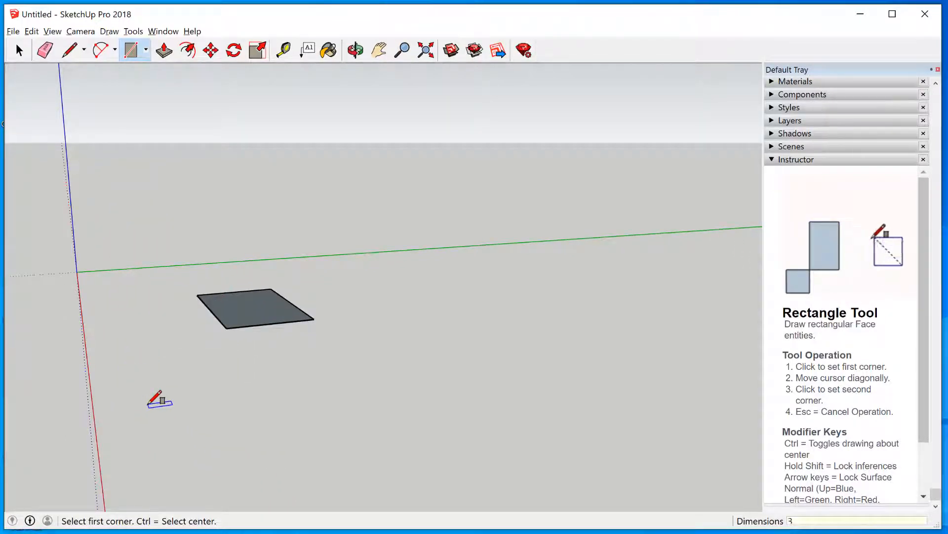
pyautogui.write("',")
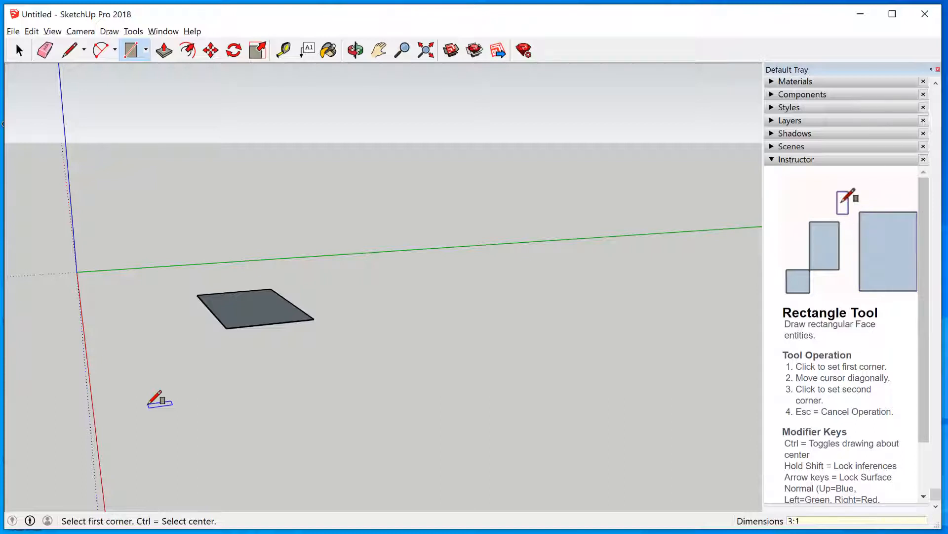
pyautogui.write('10')
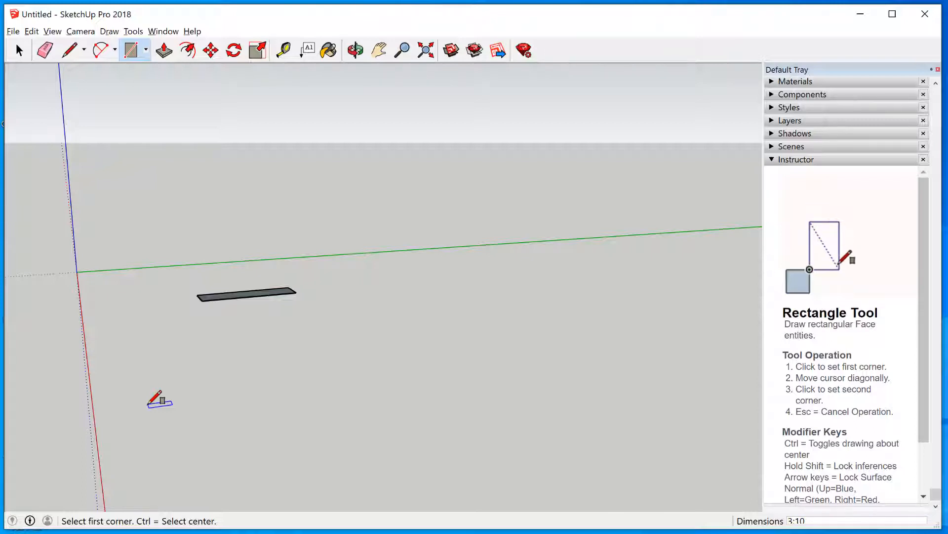
# Change the same rectangle's dimensions to 12;6
pyautogui.write('12')
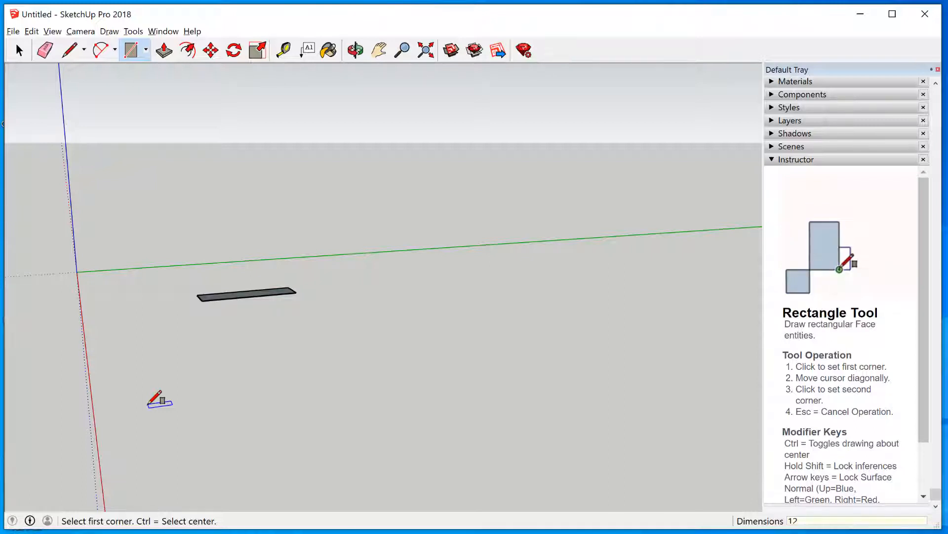
pyautogui.write("'")
pyautogui.write(',6')
pyautogui.press('Return')
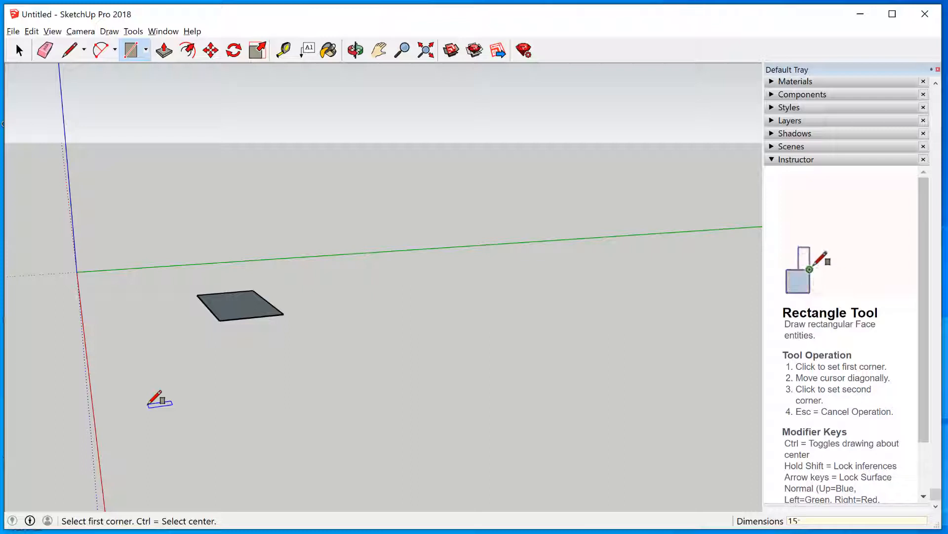
# Set the rectangle's dimensions back to 15;8
pyautogui.write('8')
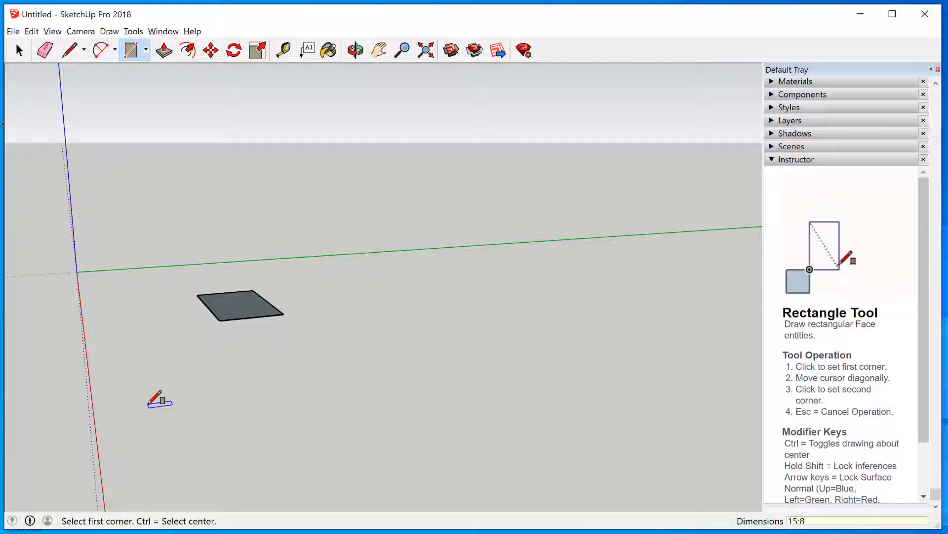
pyautogui.press('Return')
# Move the rectangle's edge farthest from the origin outward along the green axis by a distance of 2
pyautogui.scroll(-3, 277, 377)
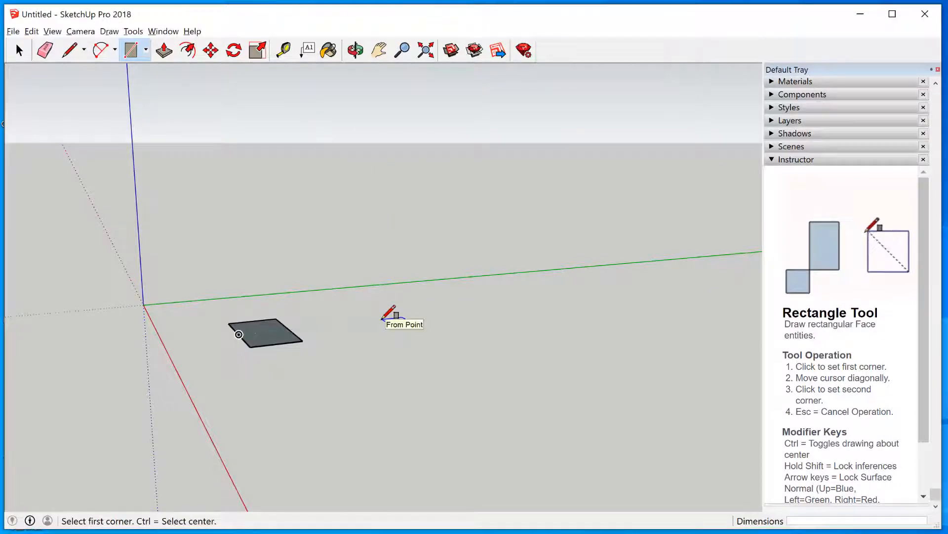
pyautogui.press('m')
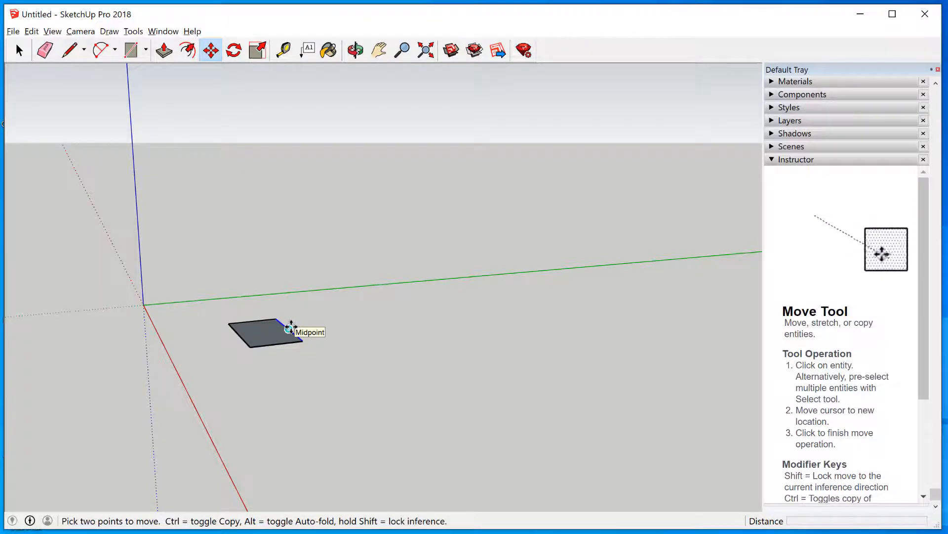
pyautogui.click(291, 328)
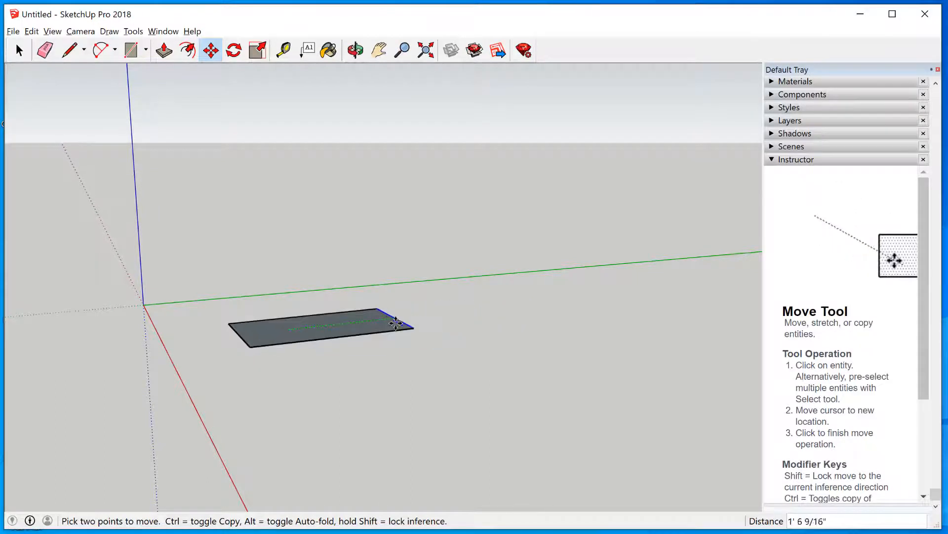
pyautogui.click(368, 322)
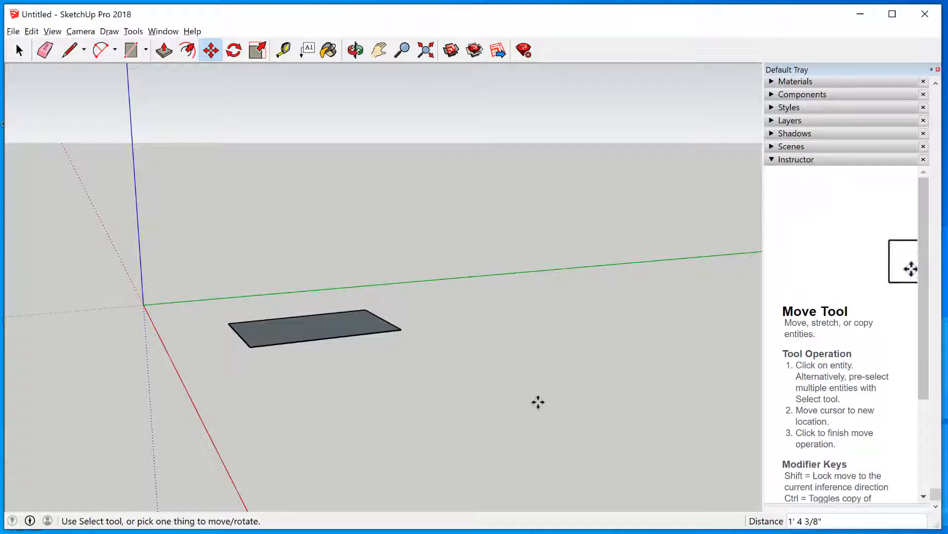
pyautogui.write('2')
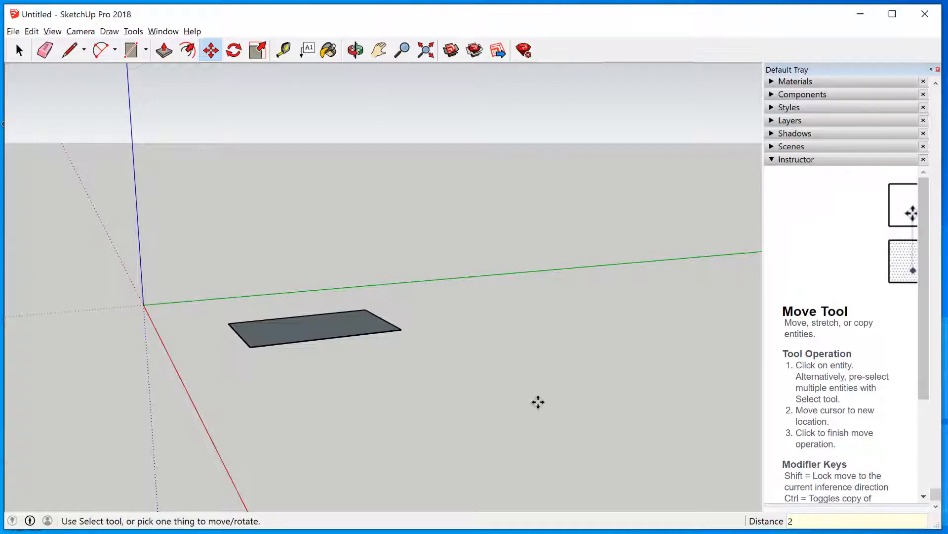
pyautogui.press('Return')
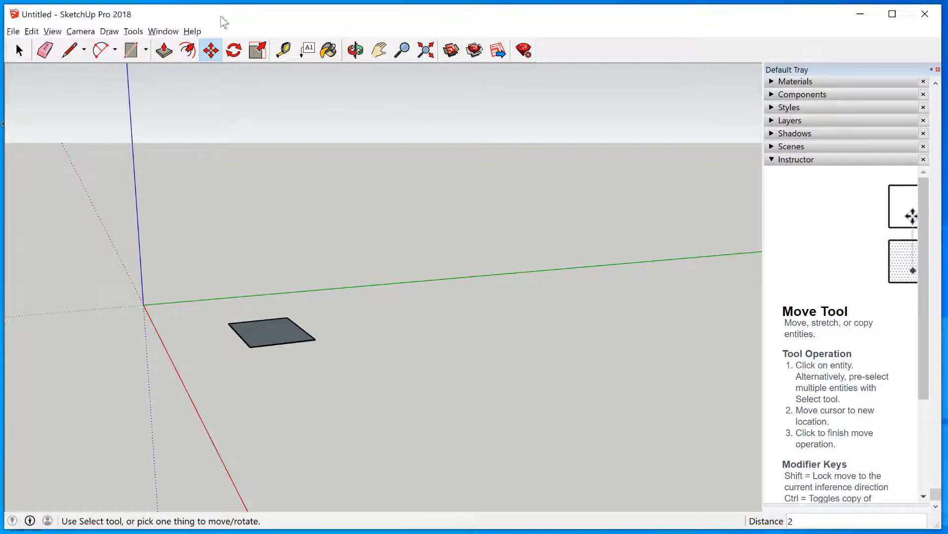
# Push/Pull the rectangle's face upward by 3/4" to turn it into a solid board
pyautogui.press('p')
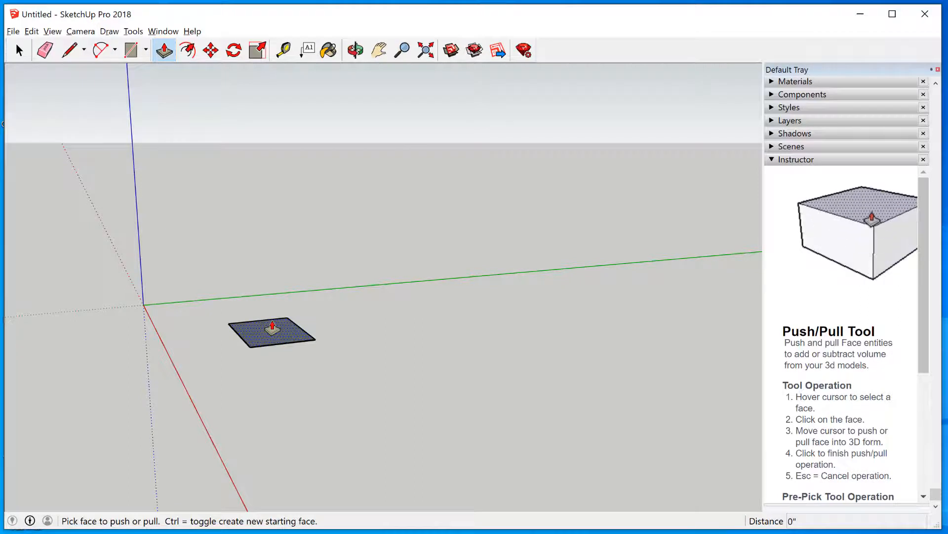
pyautogui.click(272, 327)
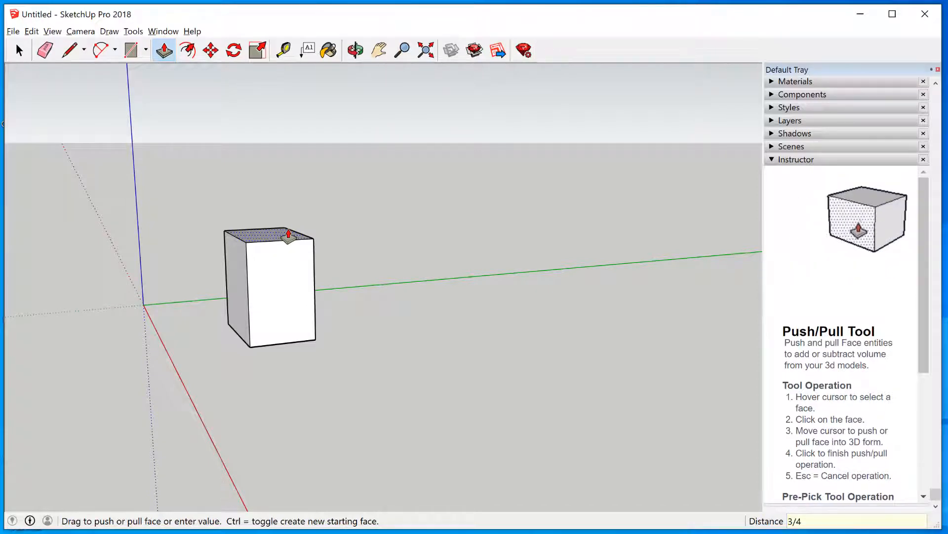
pyautogui.write('"')
pyautogui.press('Return')
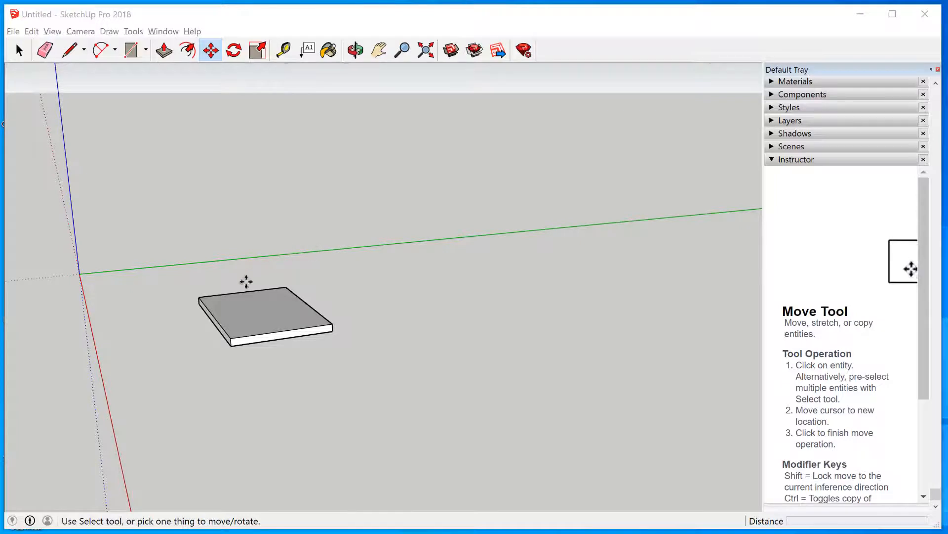
# Select the board's top back edge on its own and clear the selection
pyautogui.press('space')
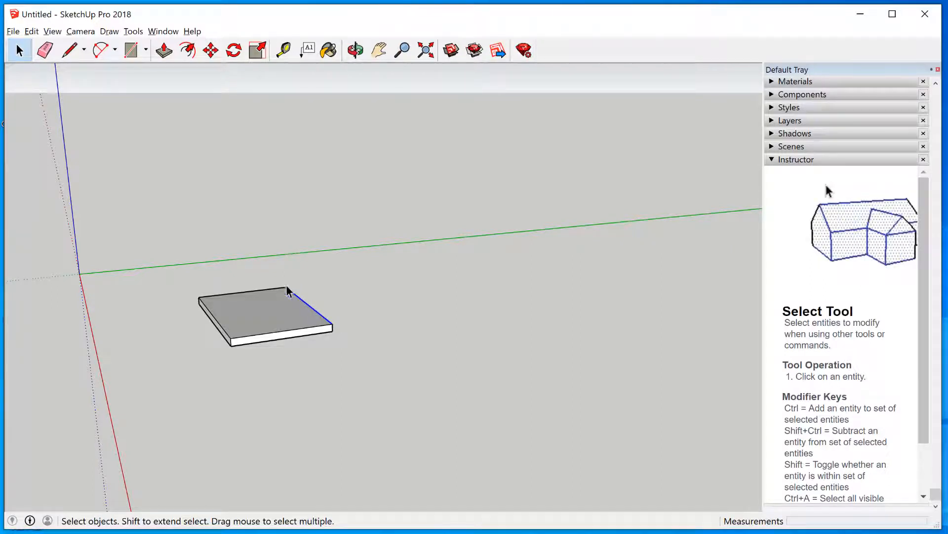
pyautogui.click(259, 290)
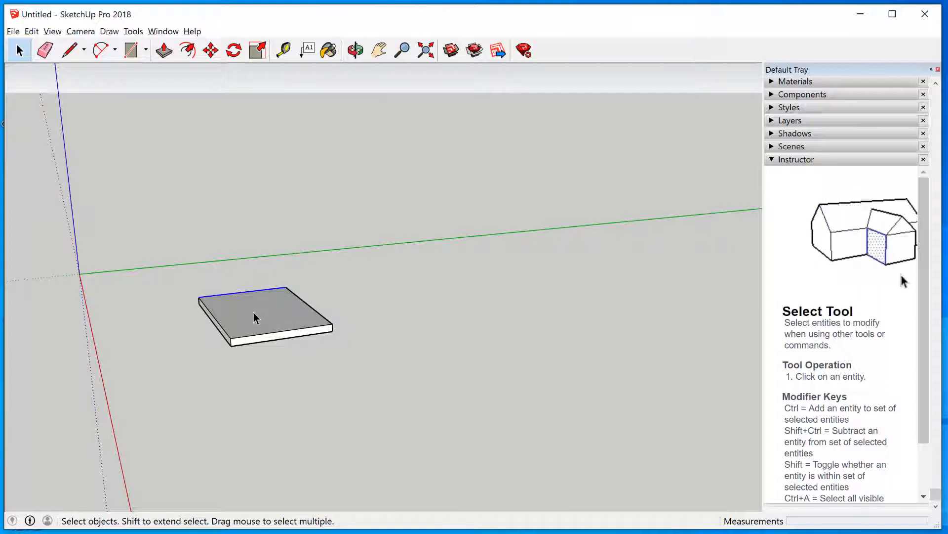
pyautogui.click(404, 326)
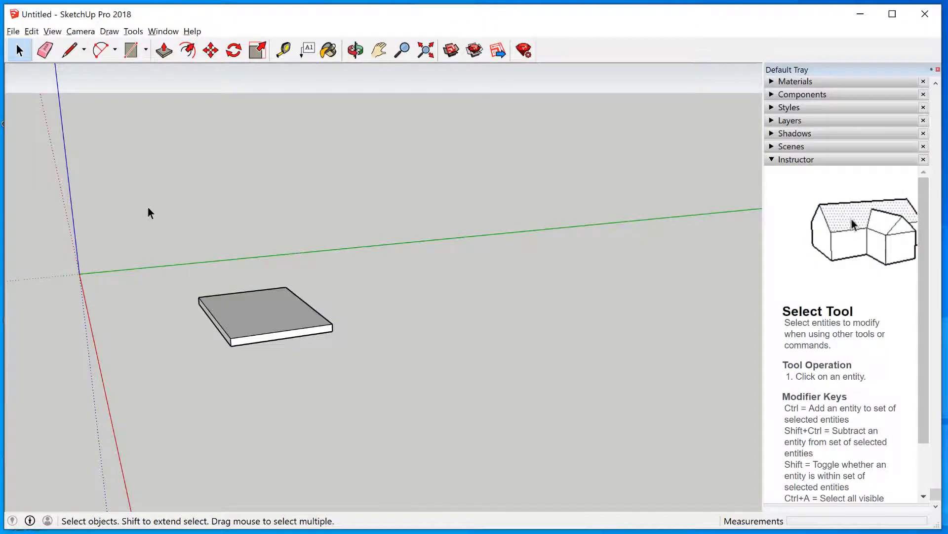
# Try selecting the whole board with an enclosing window and part of it with a crossing window, clearing each selection
pyautogui.moveTo(147, 205); pyautogui.dragTo(428, 441)
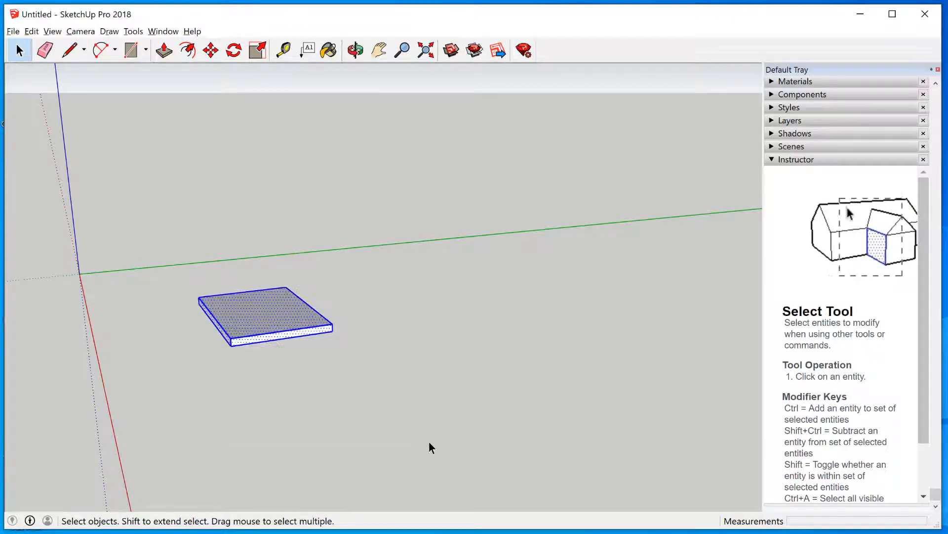
pyautogui.click(385, 318)
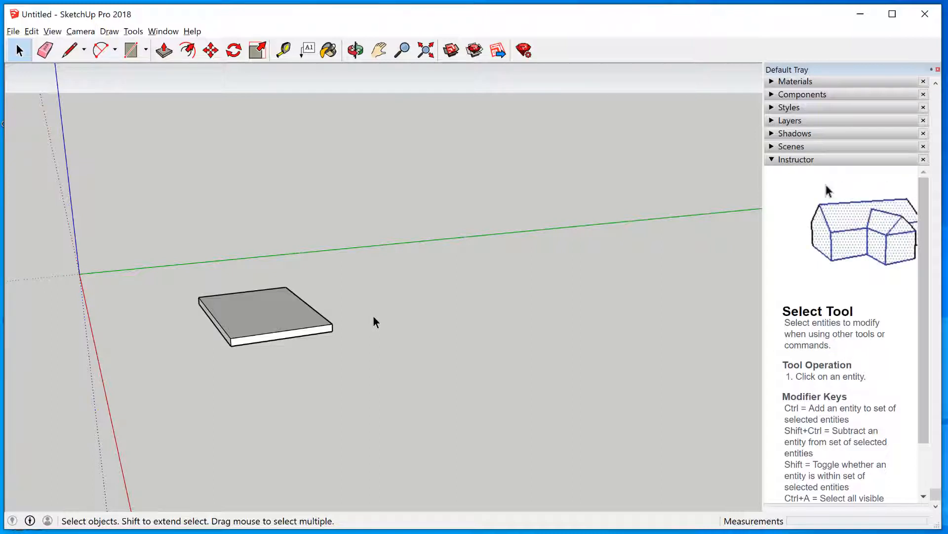
pyautogui.moveTo(361, 354); pyautogui.dragTo(326, 359)
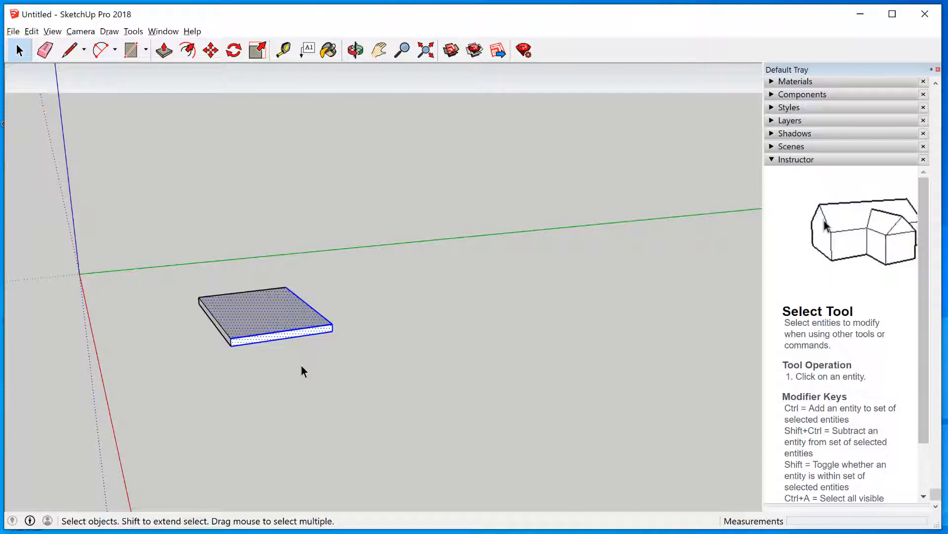
pyautogui.click(359, 364)
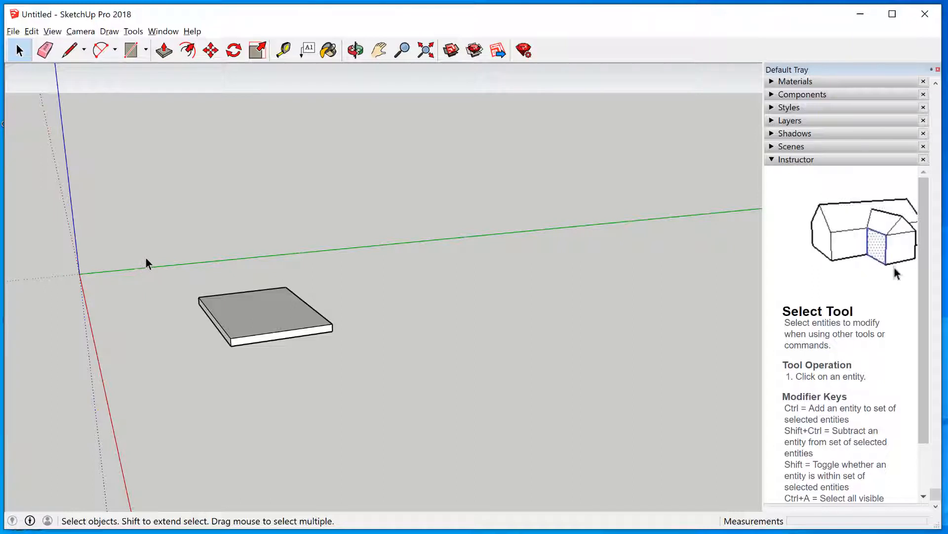
# Select all faces and edges of the board and make them a group
pyautogui.moveTo(147, 223); pyautogui.dragTo(393, 393)
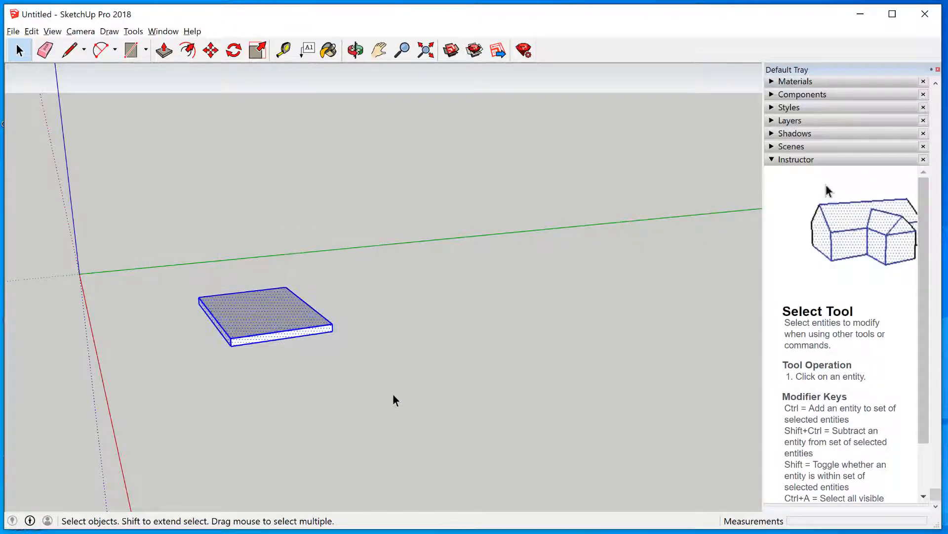
pyautogui.rightClick(247, 304)
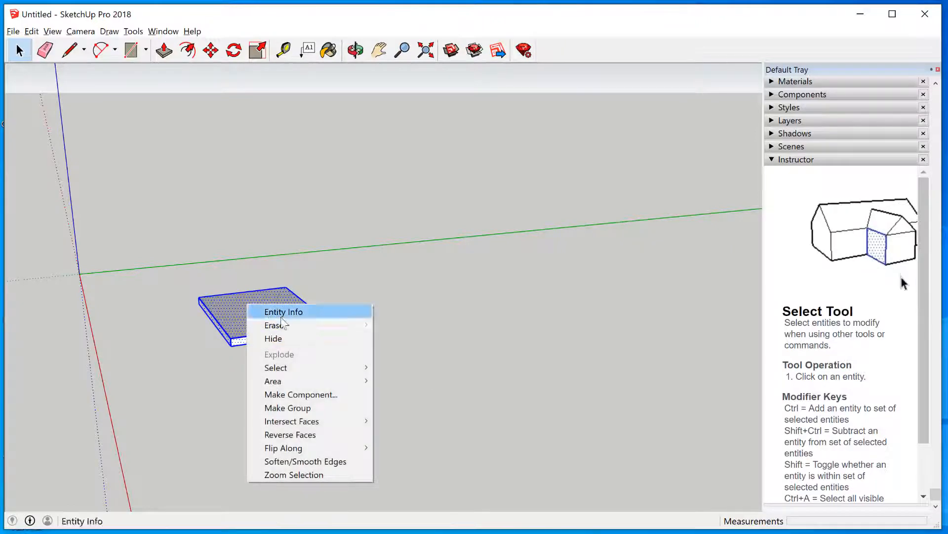
pyautogui.click(318, 407)
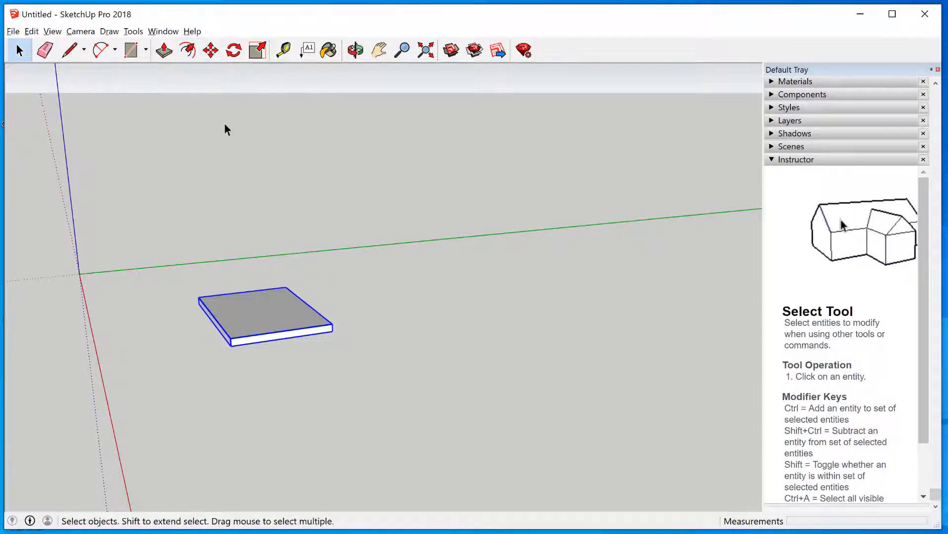
# Move the grouped board freely about 10' 7 3/8" away from its place and undo the move
pyautogui.press('m')
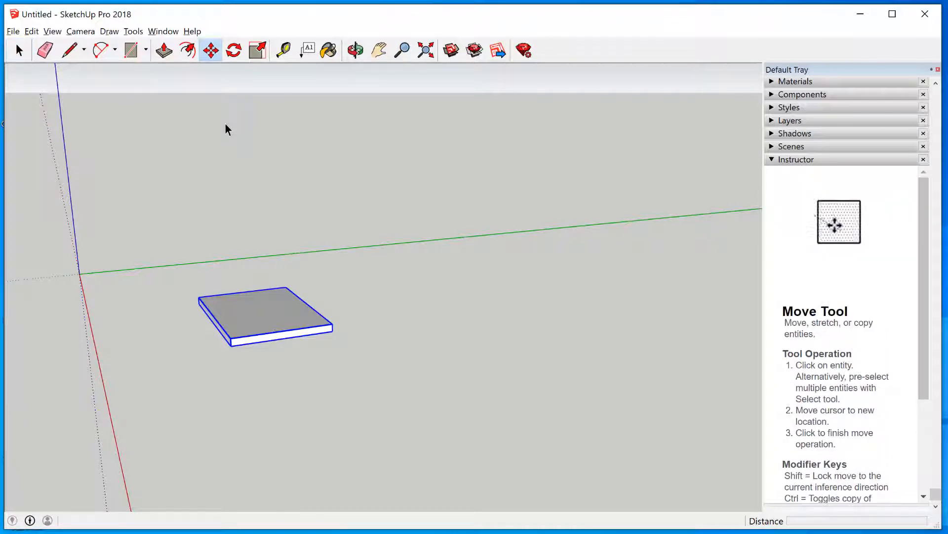
pyautogui.moveTo(255, 311); pyautogui.dragTo(256, 312)
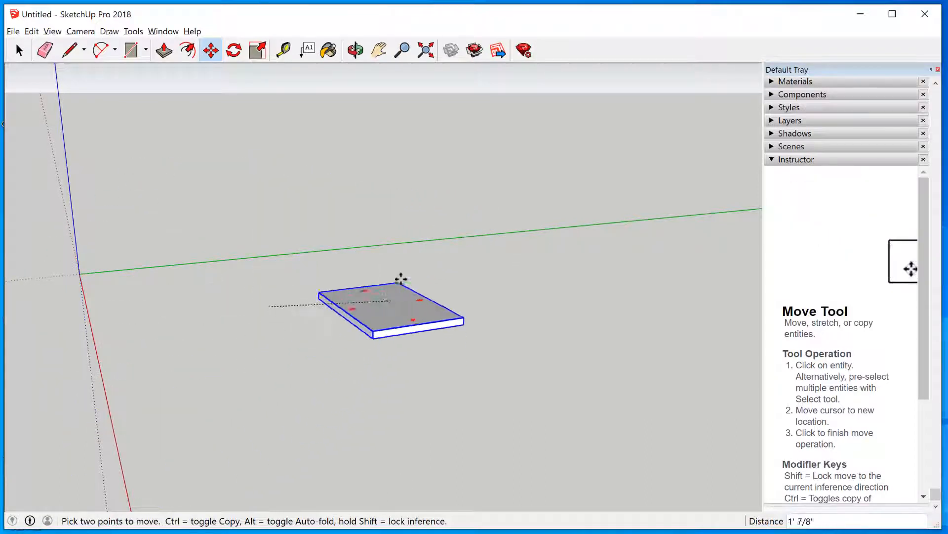
pyautogui.click(432, 177)
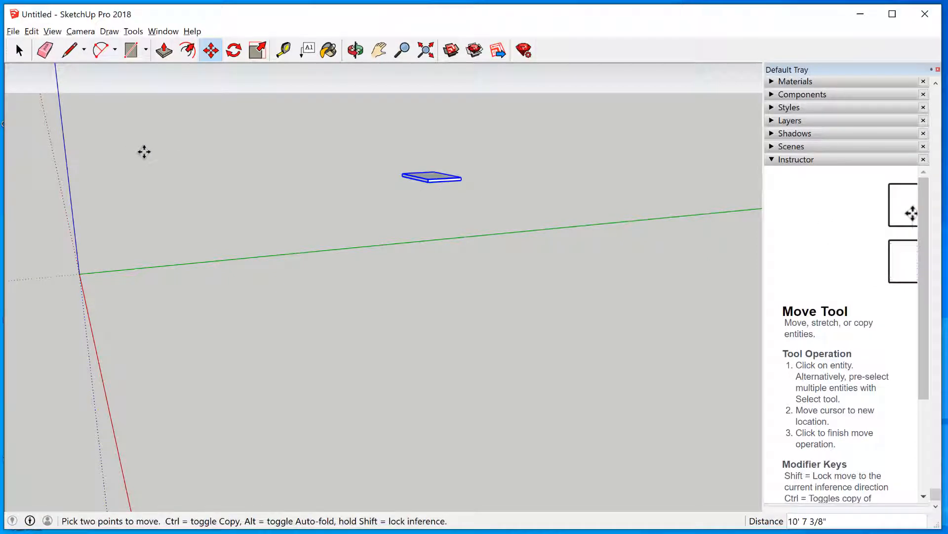
pyautogui.hotkey('ctrl', 'z')
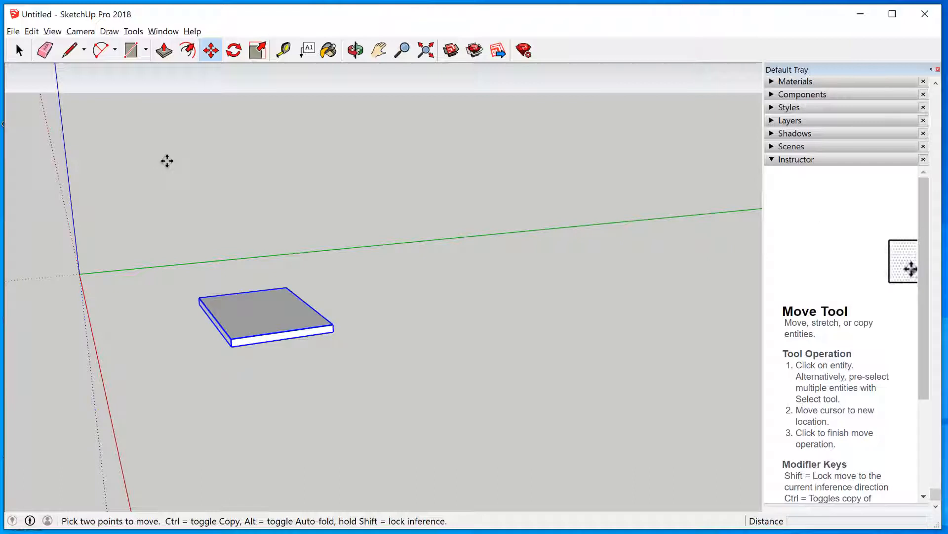
# Rotate the grouped board about 75 degrees in its own plane with the Move tool and undo the rotation
pyautogui.click(277, 328)
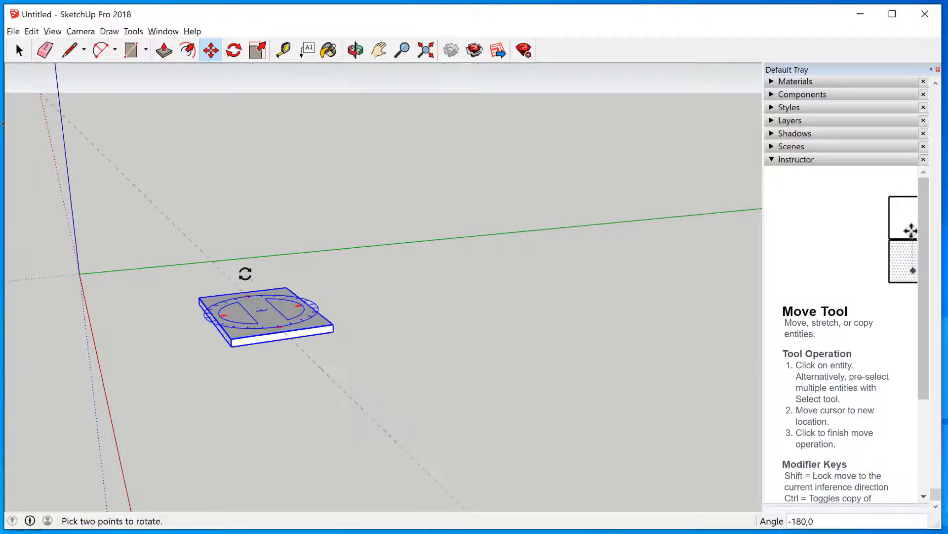
pyautogui.click(363, 307)
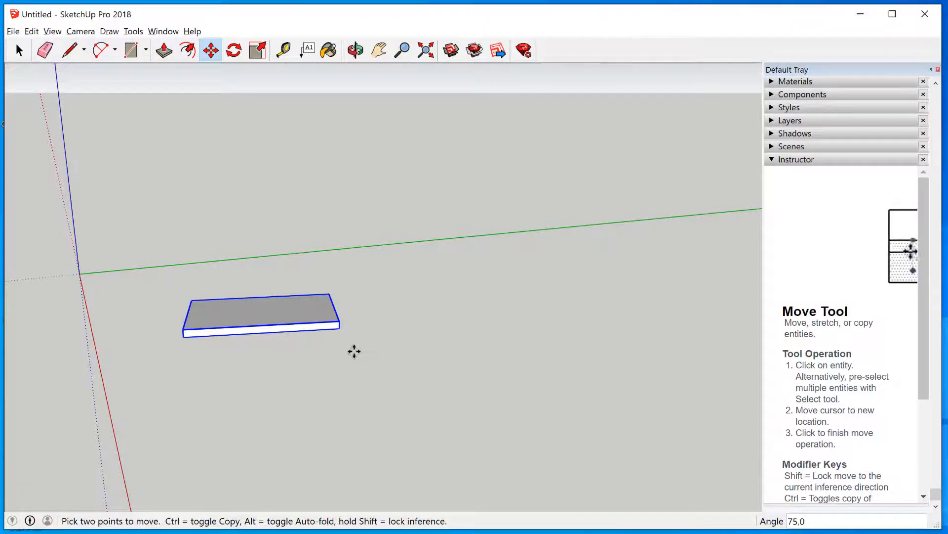
pyautogui.hotkey('ctrl', 'z')
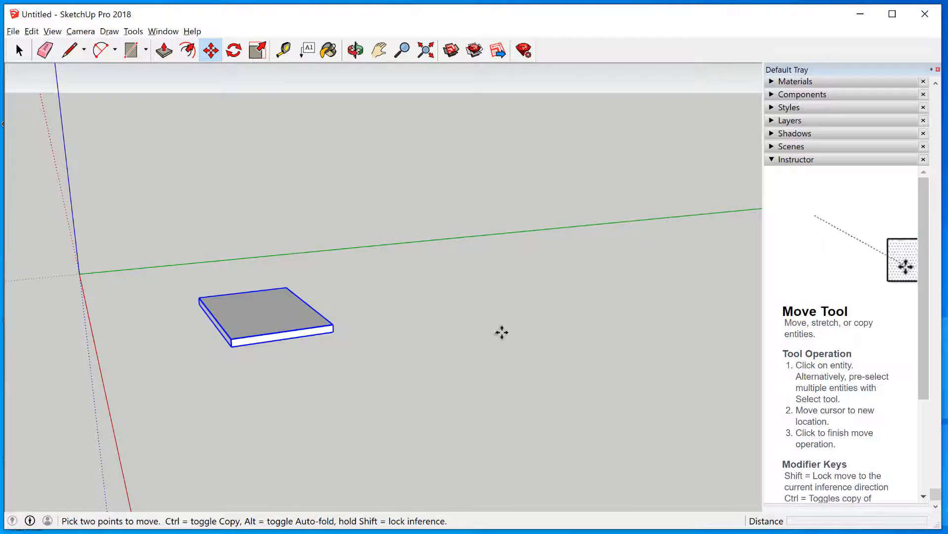
pyautogui.press('space')
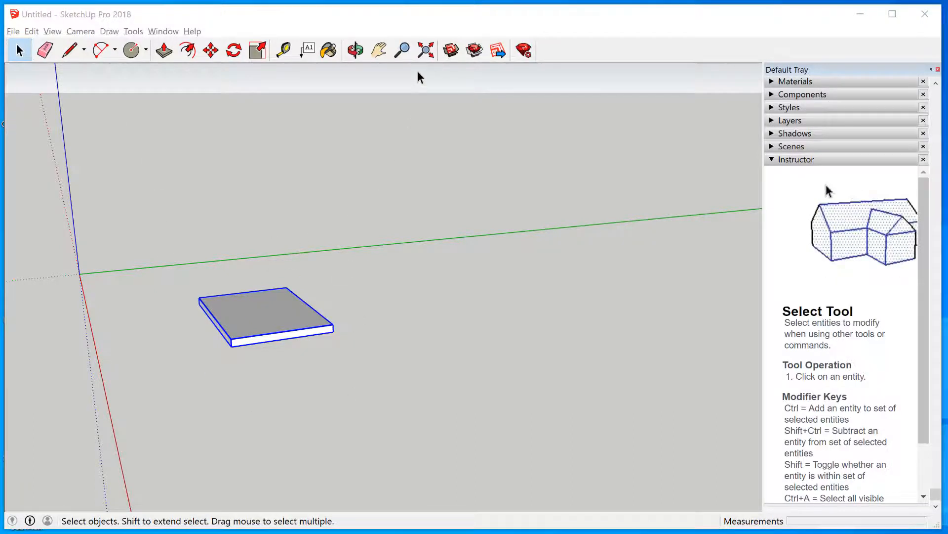
# Draw a circle with a radius of about 3 1/16" at the centre of the board's top face
pyautogui.click(356, 50)
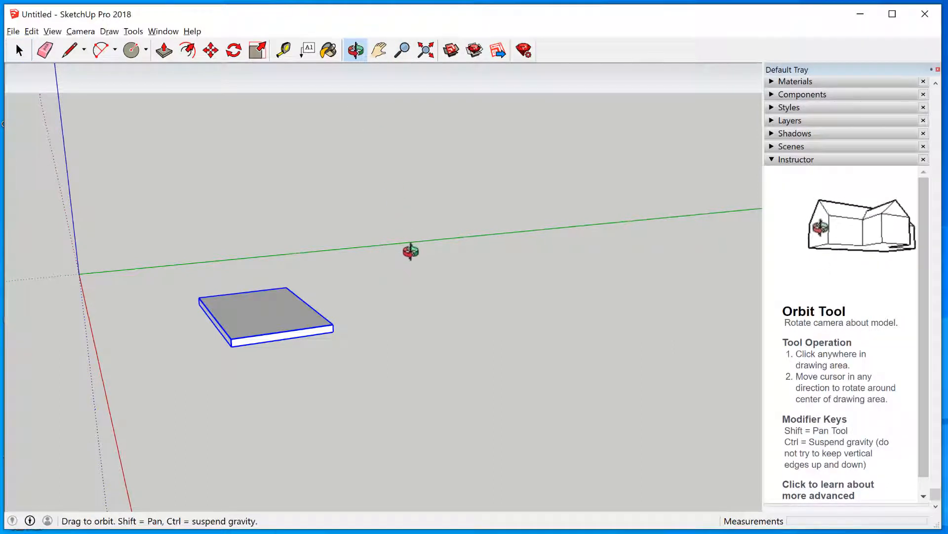
pyautogui.moveTo(410, 251); pyautogui.dragTo(443, 295)
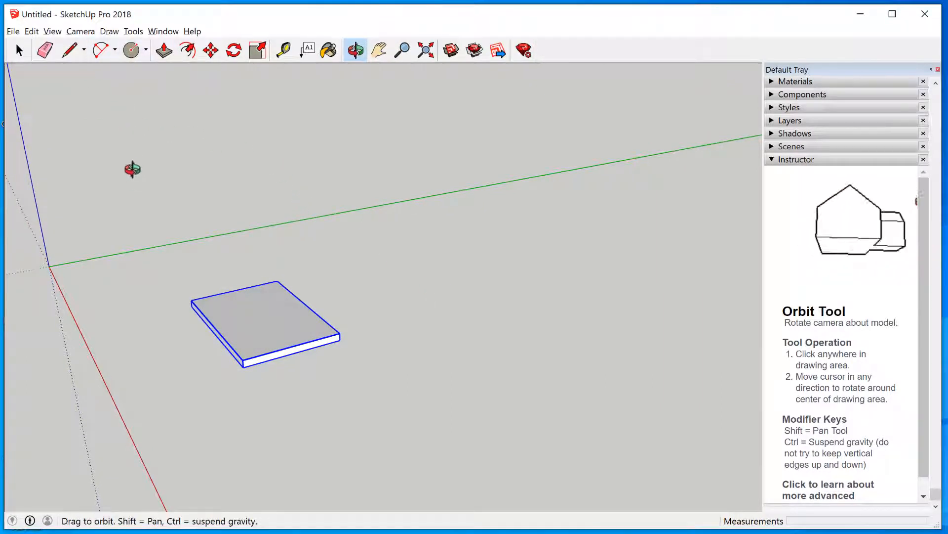
pyautogui.click(145, 53)
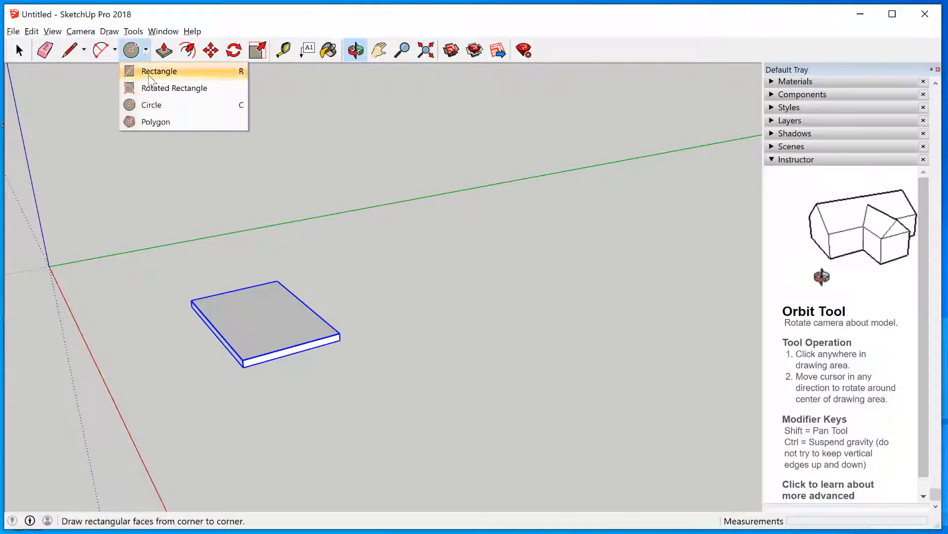
pyautogui.click(148, 72)
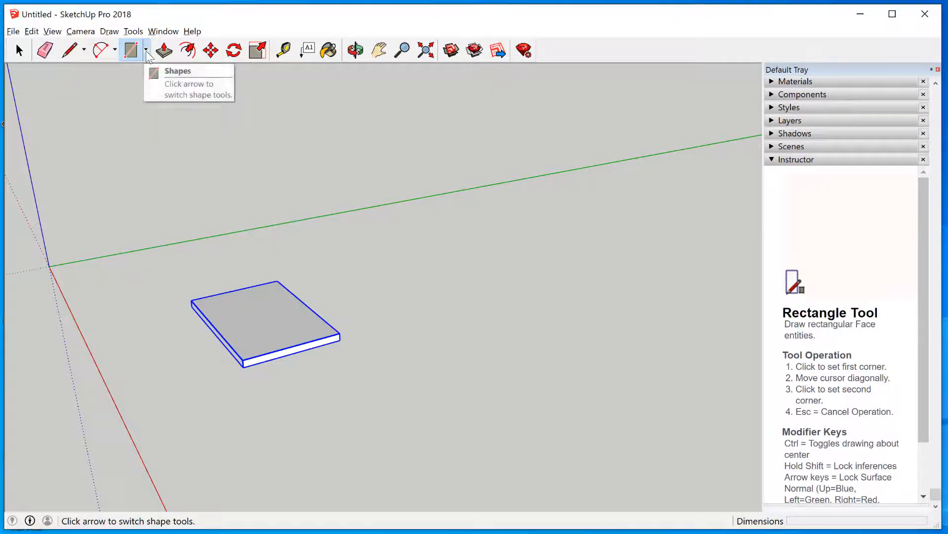
pyautogui.click(146, 53)
pyautogui.click(152, 101)
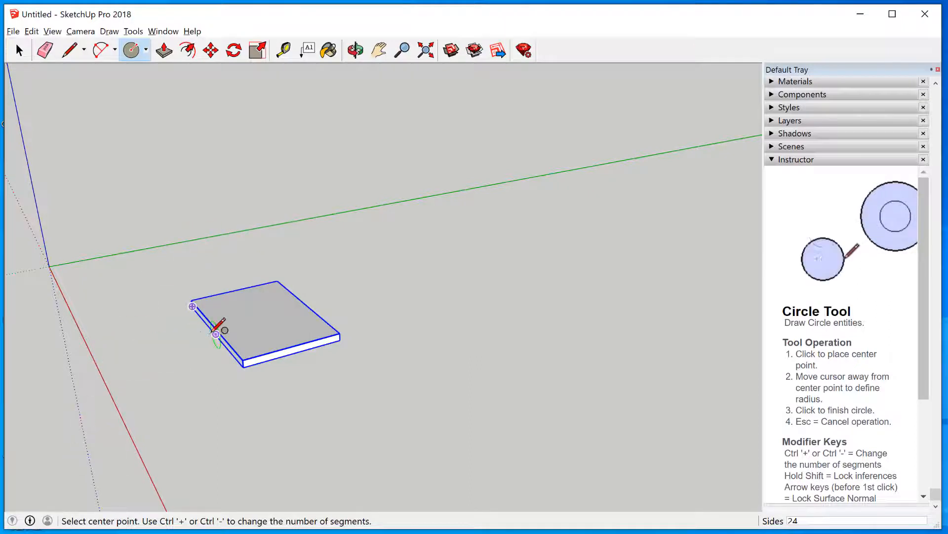
pyautogui.click(262, 316)
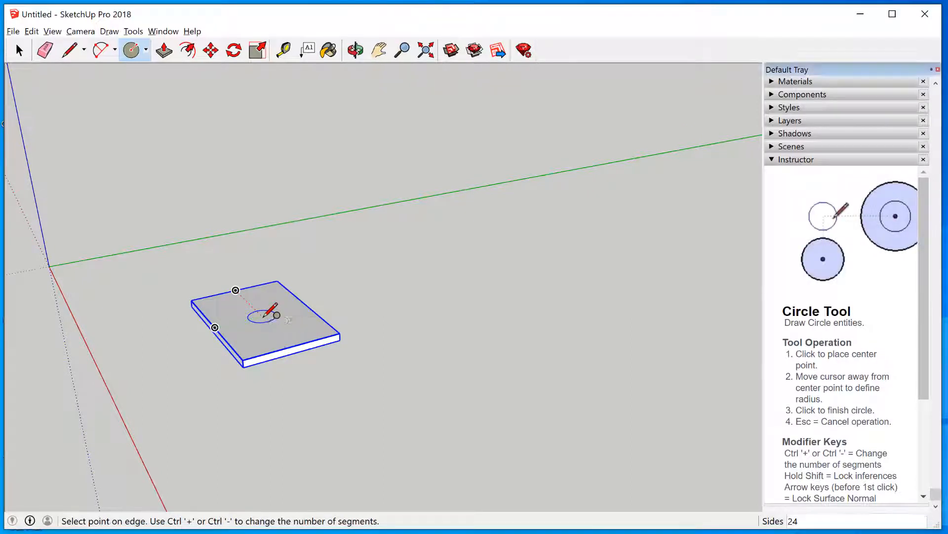
pyautogui.click(274, 326)
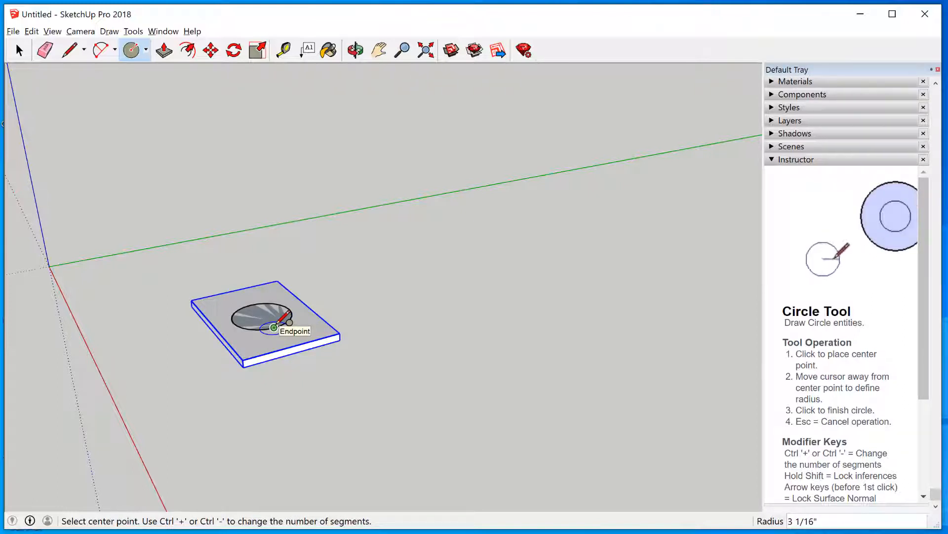
# Set the circle's radius to 1/2"
pyautogui.write('1/')
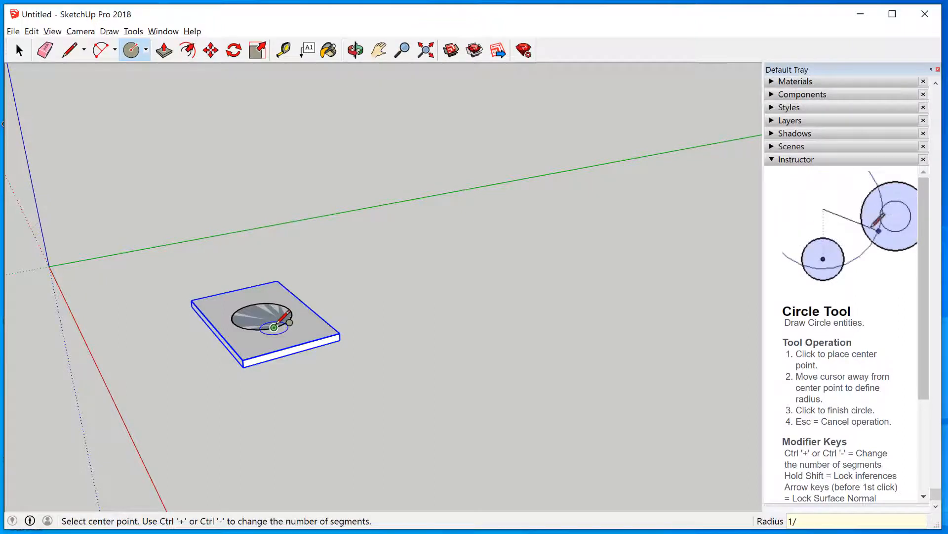
pyautogui.write('2')
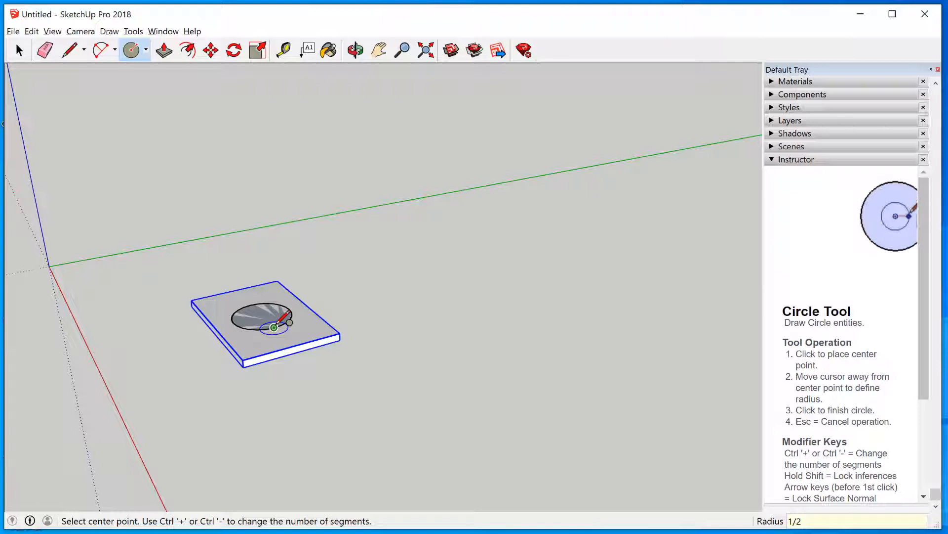
pyautogui.press('Return')
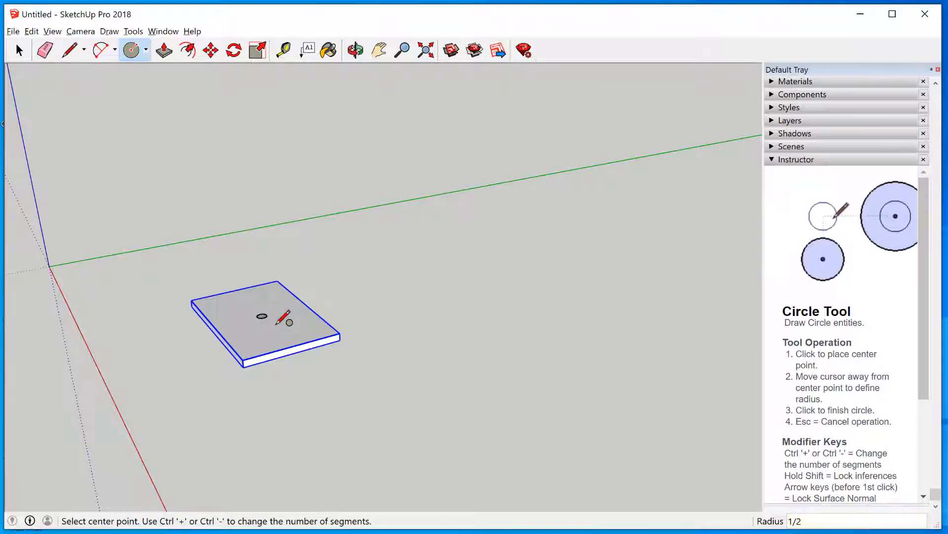
# Place two guide lines crossing at the centre of the board's top face with the Tape Measure tool, the first 5" from the side edge
pyautogui.press('t')
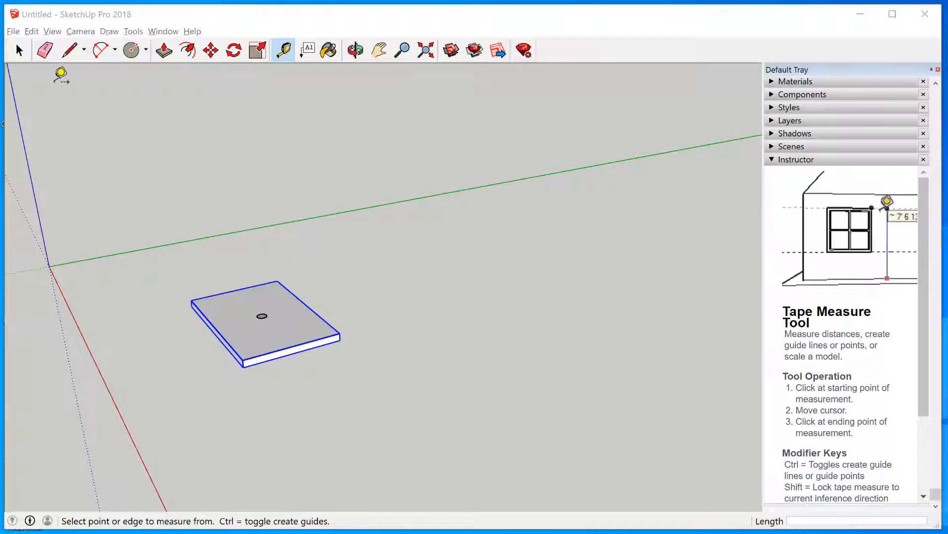
pyautogui.click(19, 50)
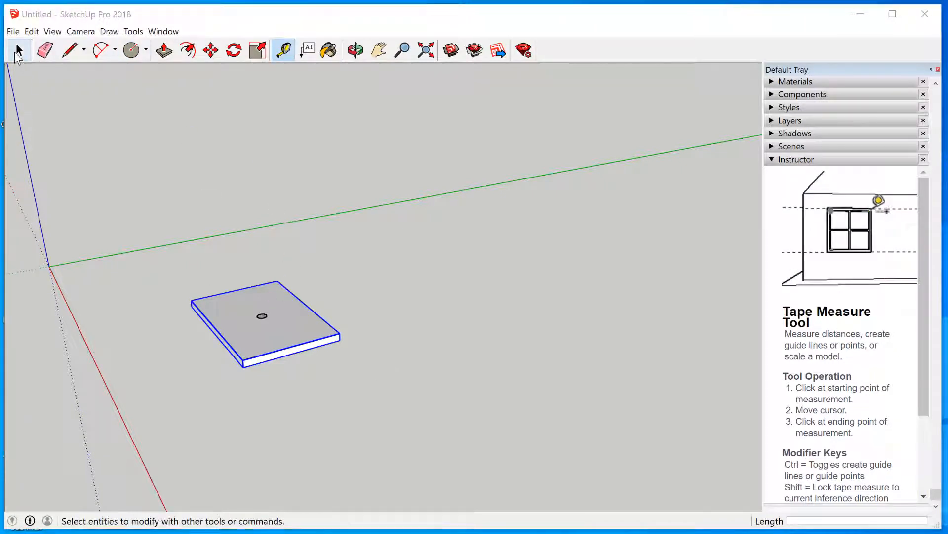
pyautogui.click(284, 50)
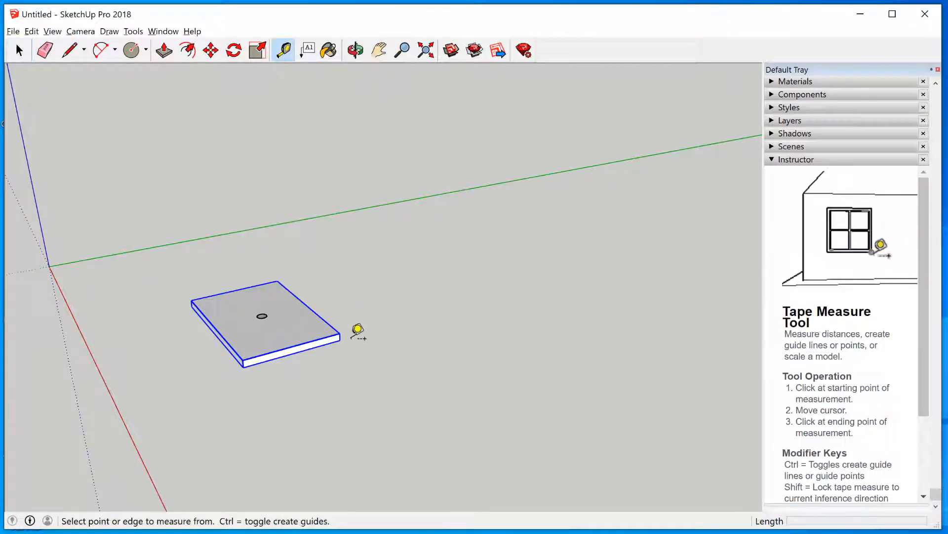
pyautogui.click(238, 334)
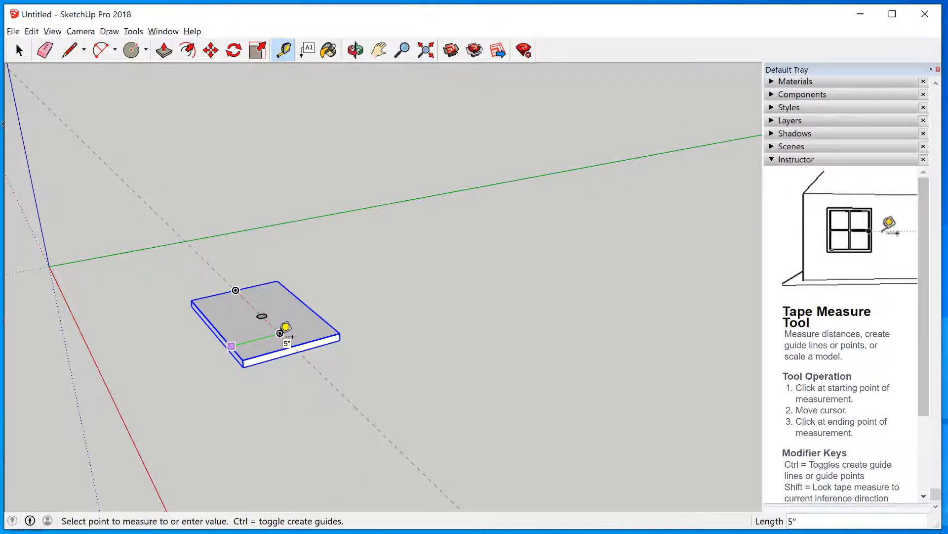
pyautogui.click(280, 333)
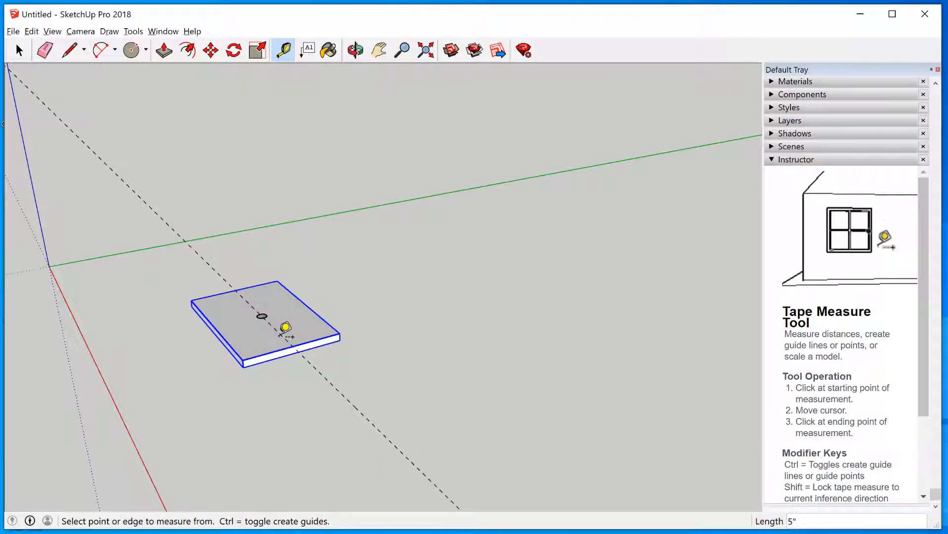
pyautogui.click(315, 340)
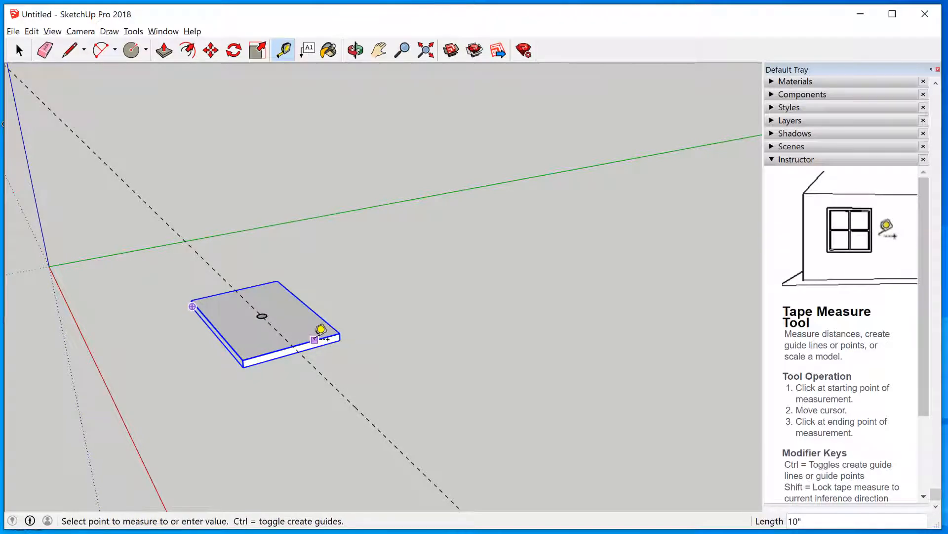
pyautogui.click(309, 303)
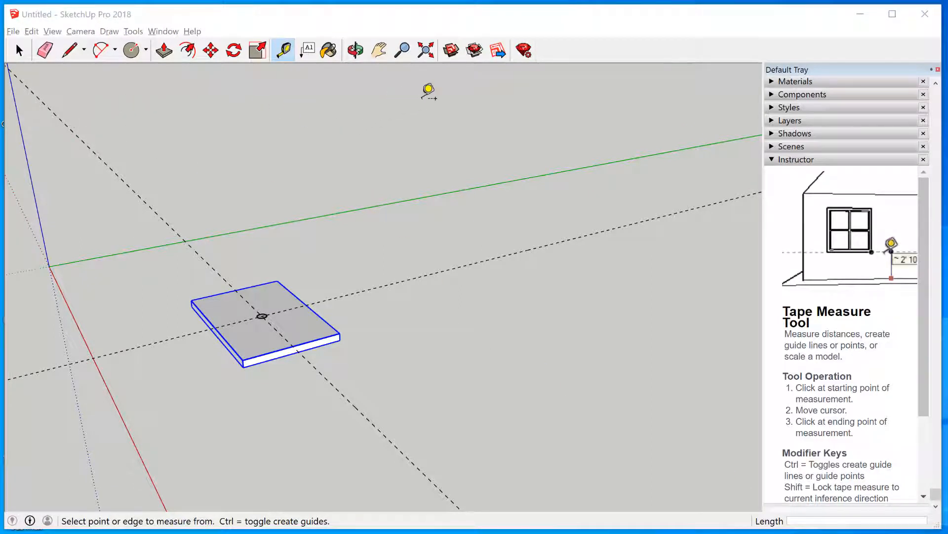
# Extrude the circle at the board's centre 4' upwards with Push/Pull to form a pole
pyautogui.click(161, 53)
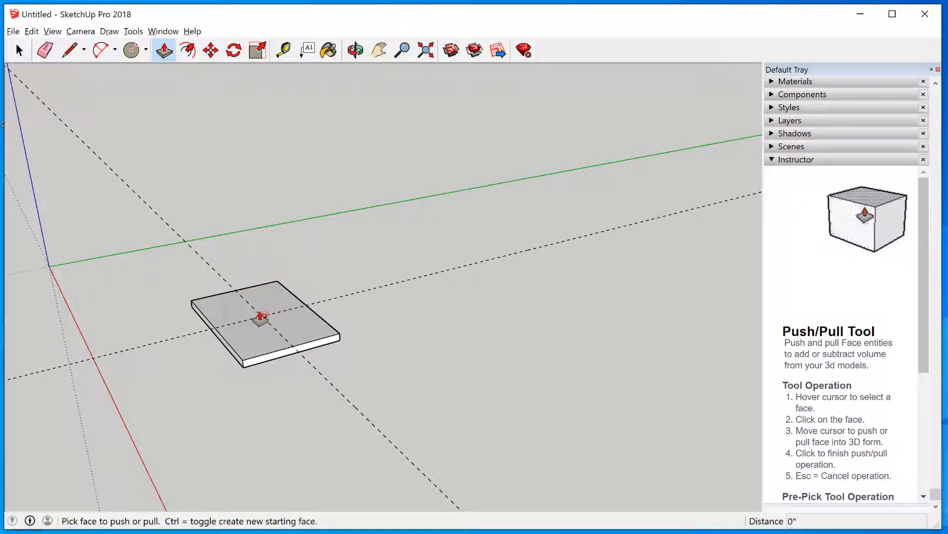
pyautogui.press('space')
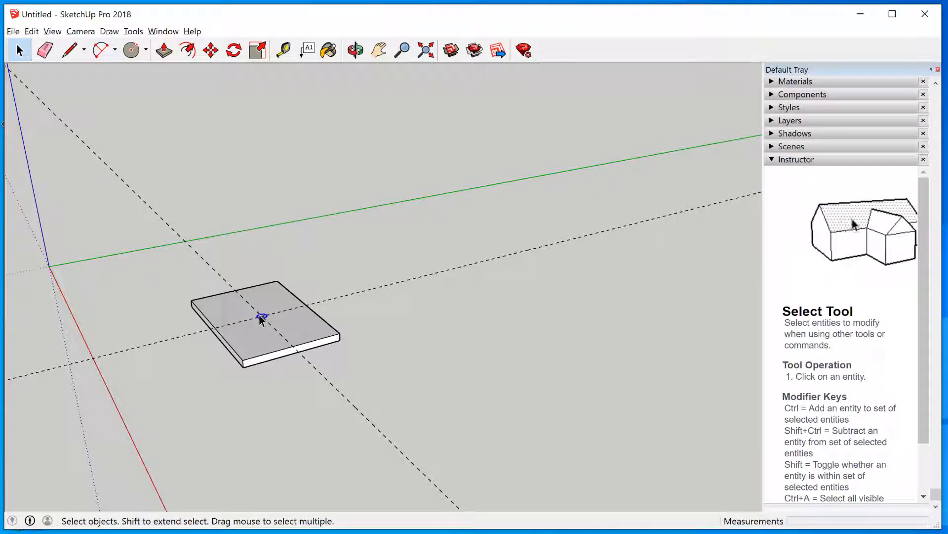
pyautogui.click(164, 50)
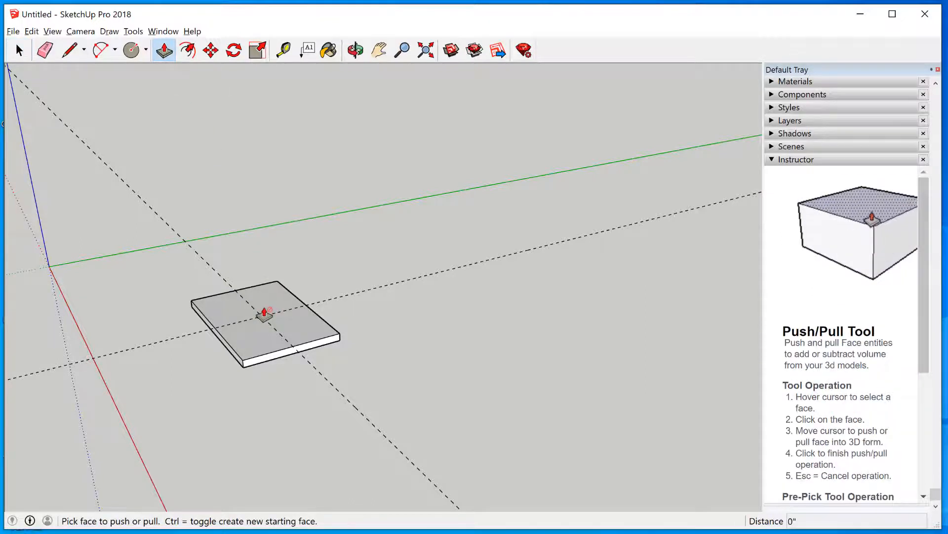
pyautogui.scroll(3, 266, 318)
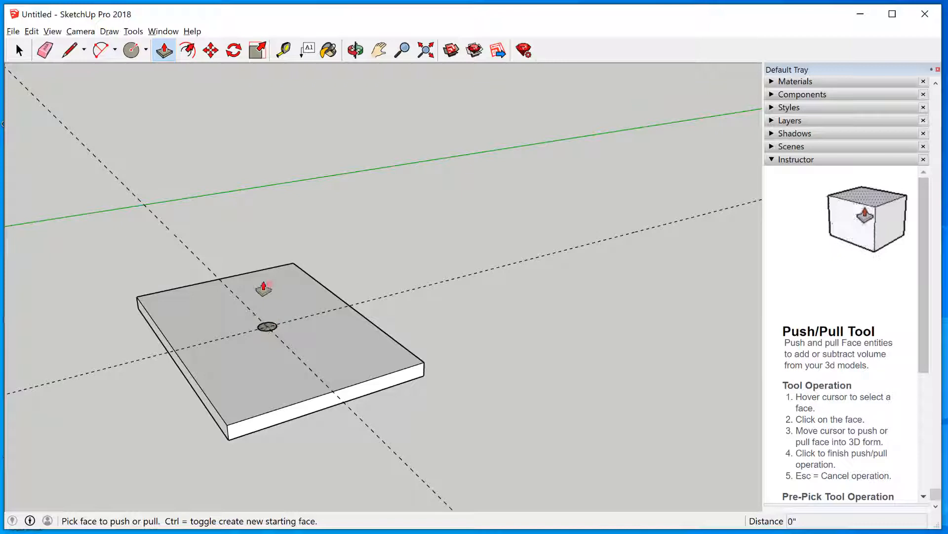
pyautogui.click(267, 327)
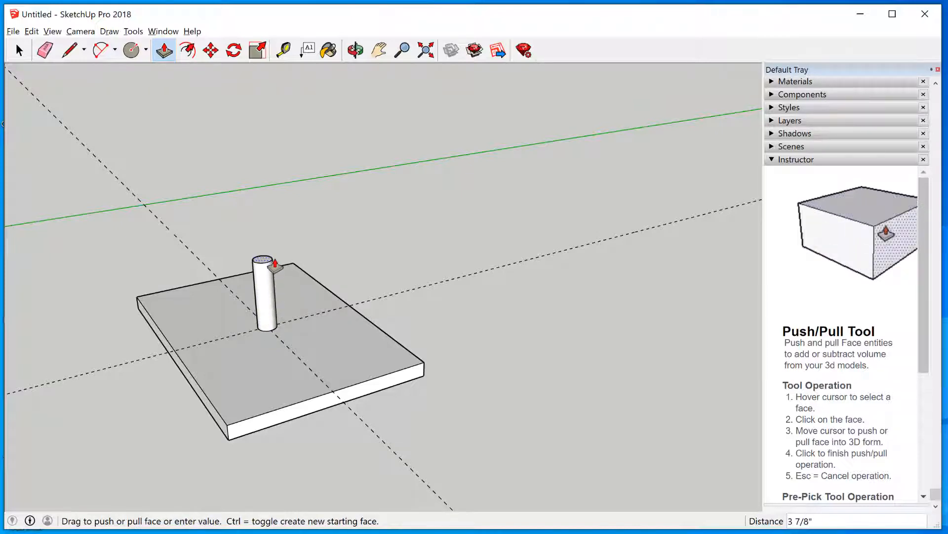
pyautogui.scroll(-4, 277, 252)
pyautogui.scroll(-3, 279, 252)
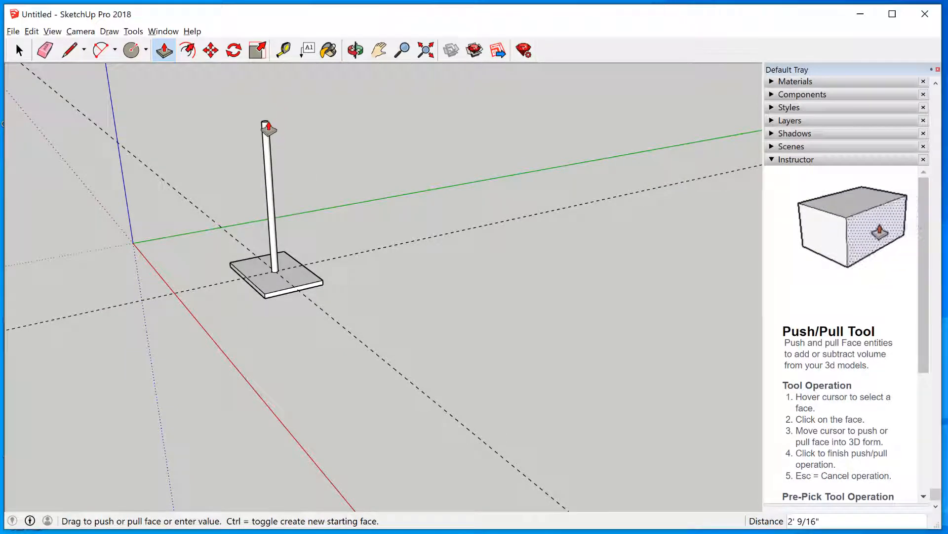
pyautogui.write("'")
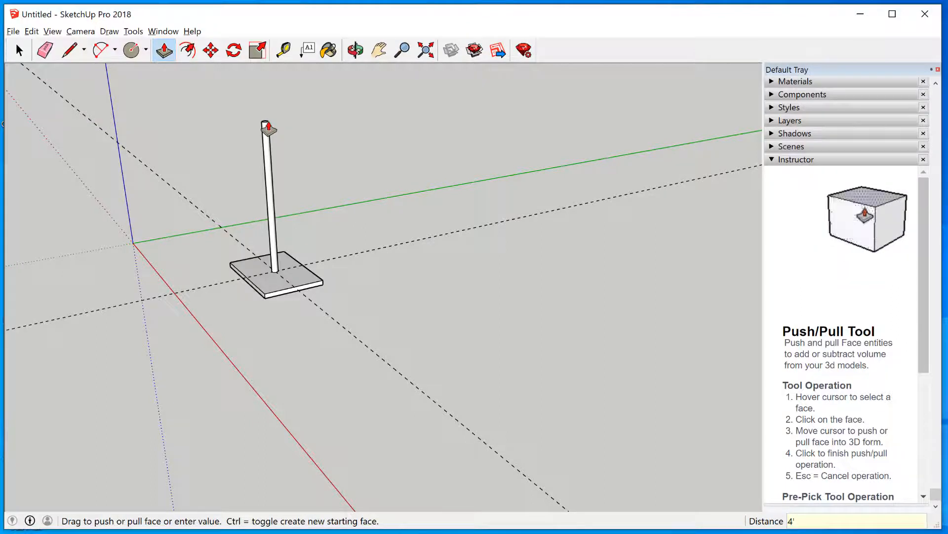
pyautogui.press('Return')
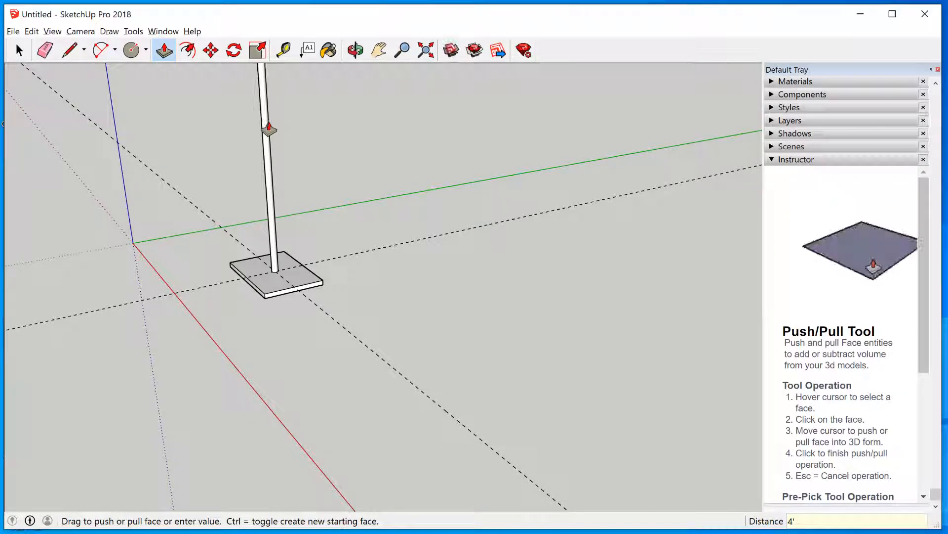
# Select the whole pole together with the base board using a selection window, and clear the selection
pyautogui.scroll(-5, 269, 129)
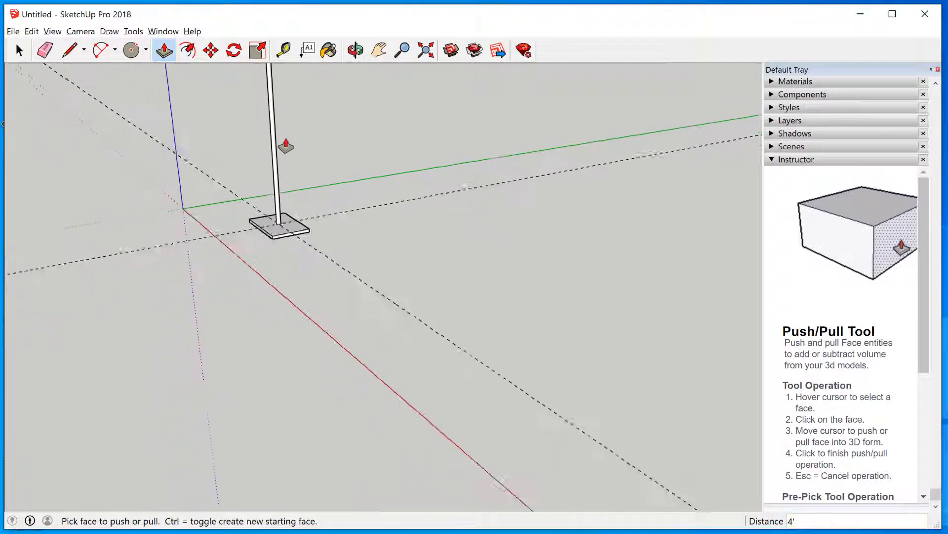
pyautogui.scroll(5, 338, 110)
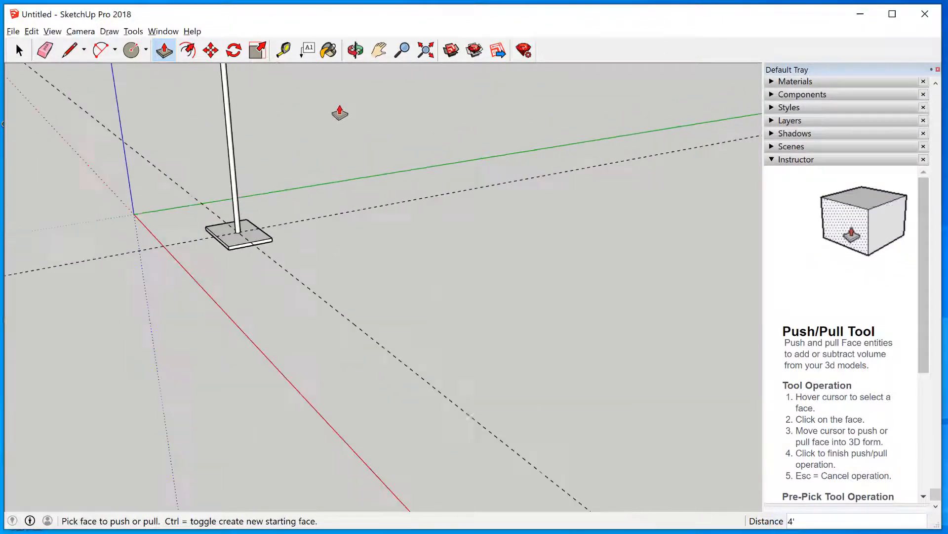
pyautogui.click(381, 51)
pyautogui.moveTo(334, 187); pyautogui.dragTo(327, 292)
pyautogui.scroll(-2, 327, 291)
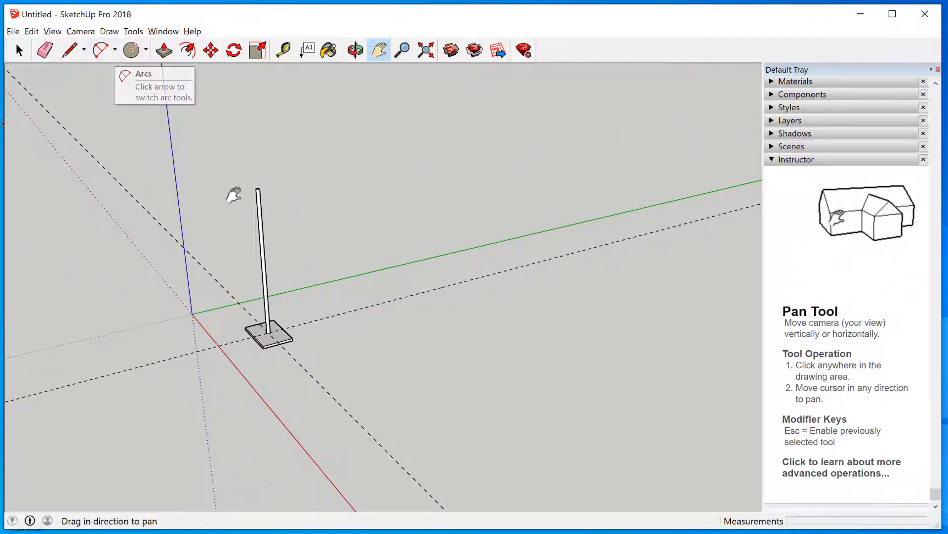
pyautogui.scroll(1, 285, 226)
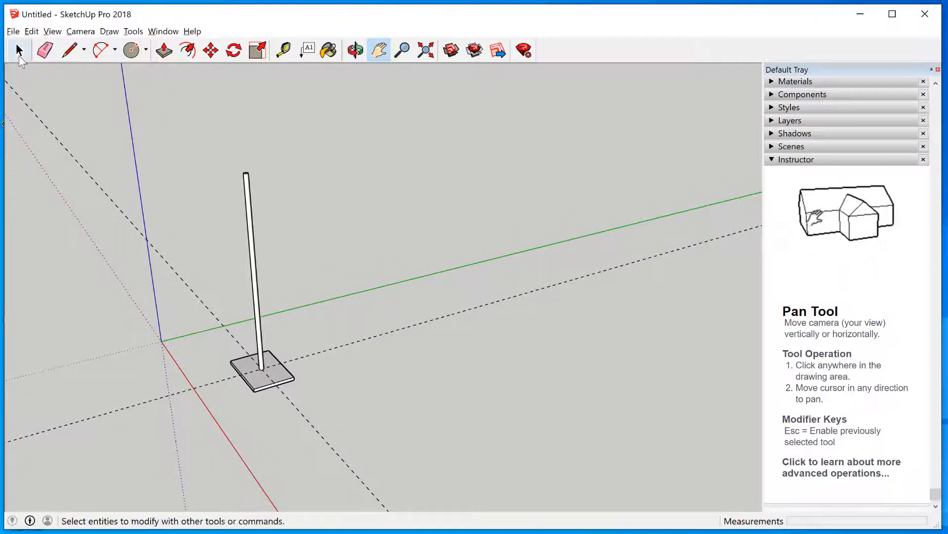
pyautogui.click(20, 50)
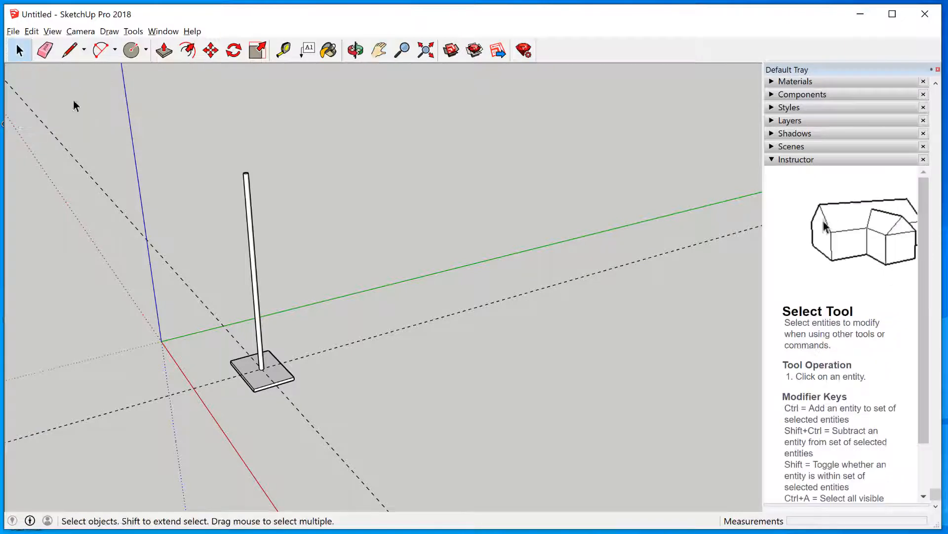
pyautogui.moveTo(232, 144); pyautogui.dragTo(316, 440)
pyautogui.moveTo(196, 111); pyautogui.dragTo(434, 451)
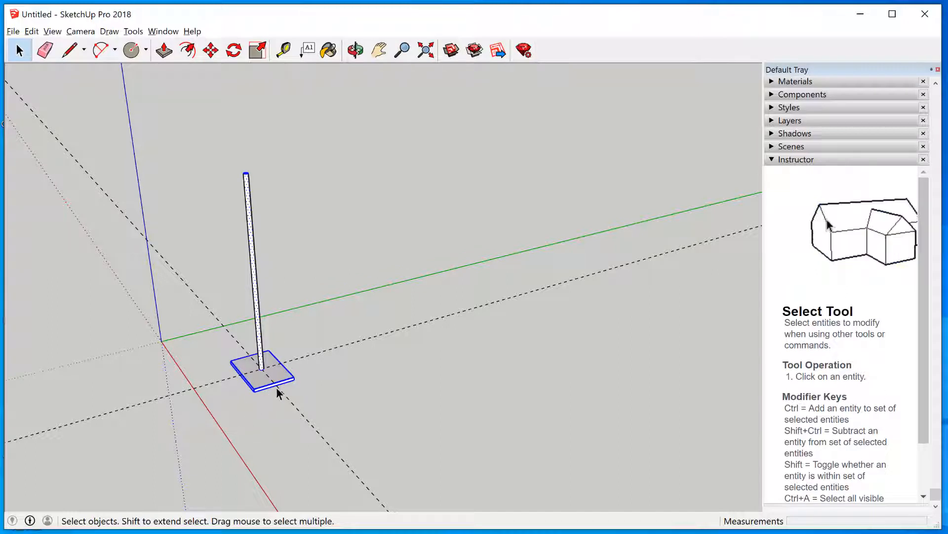
pyautogui.click(325, 321)
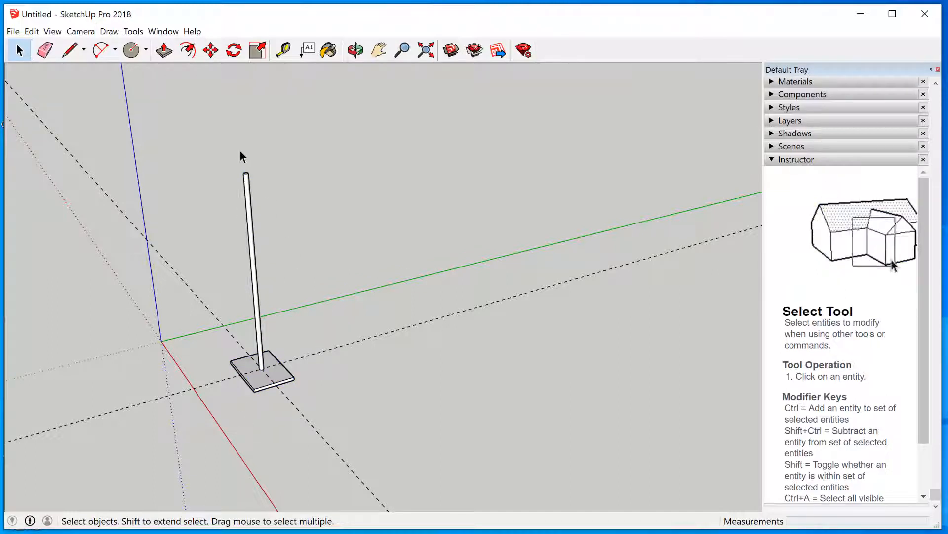
pyautogui.moveTo(246, 199); pyautogui.dragTo(271, 377)
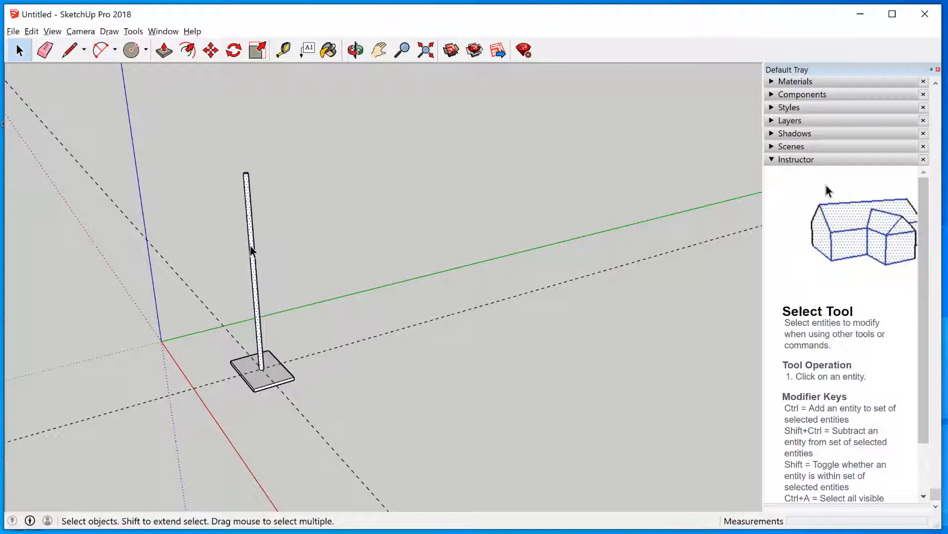
pyautogui.rightClick(256, 260)
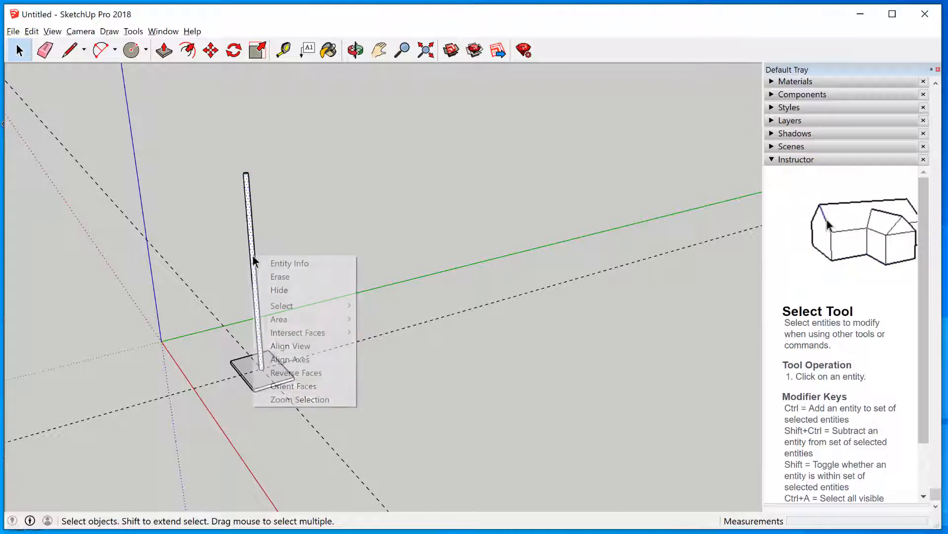
pyautogui.click(234, 221)
# Select all of the pole's geometry without the base board and make it a group
pyautogui.scroll(2, 225, 281)
pyautogui.moveTo(228, 101); pyautogui.dragTo(292, 402)
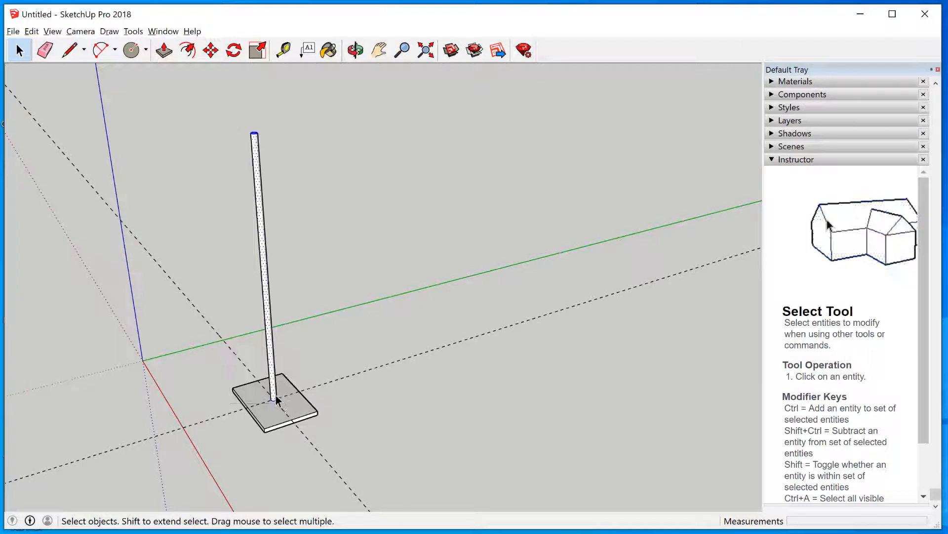
pyautogui.rightClick(277, 399)
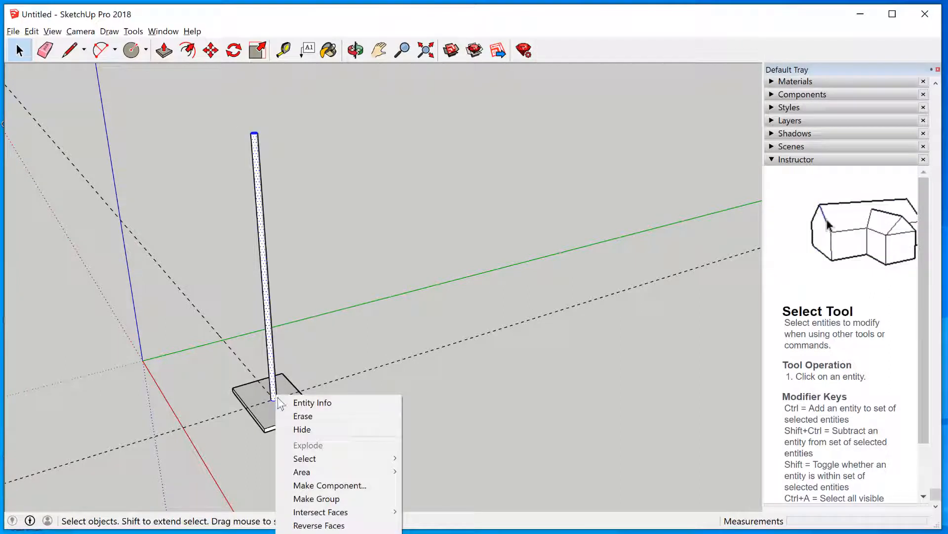
pyautogui.click(329, 499)
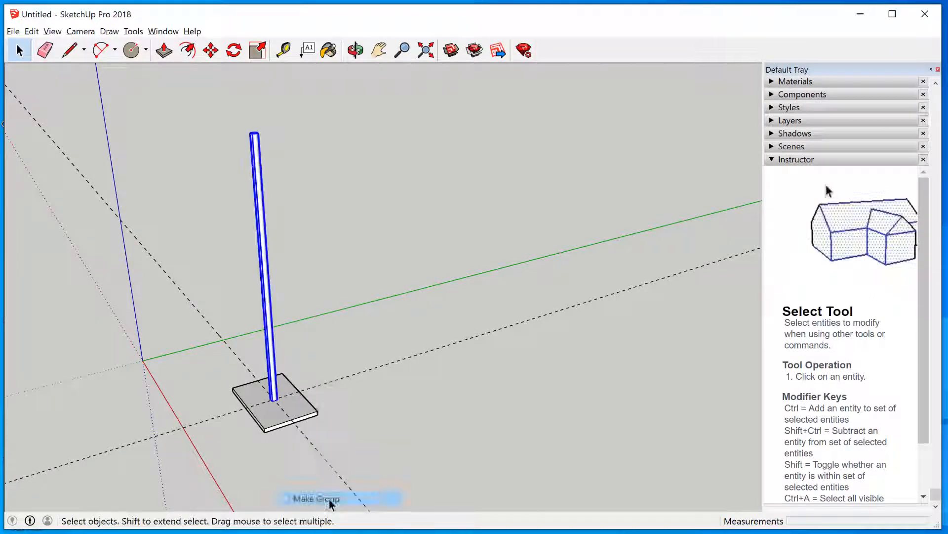
pyautogui.click(412, 388)
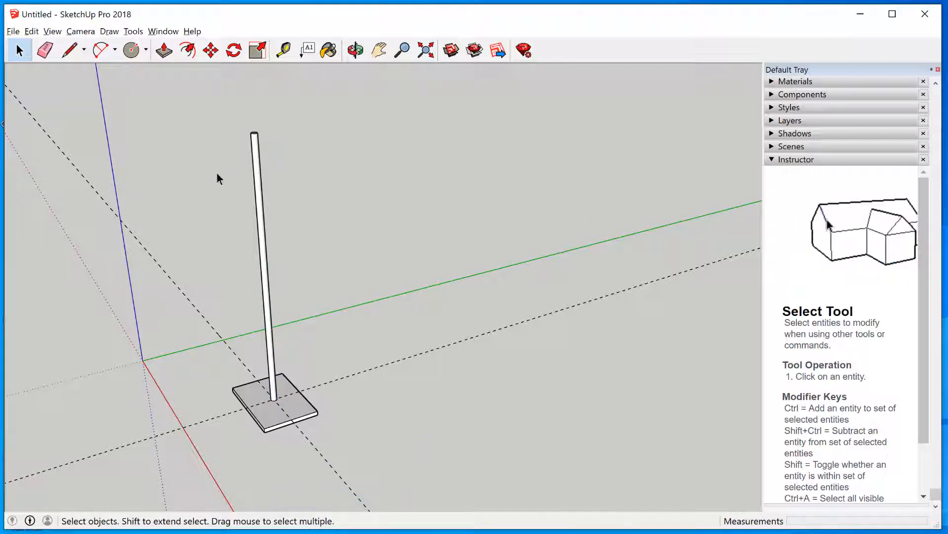
# Select the pole and the base board one at a time to check that each is a separate group
pyautogui.moveTo(219, 178); pyautogui.dragTo(305, 235)
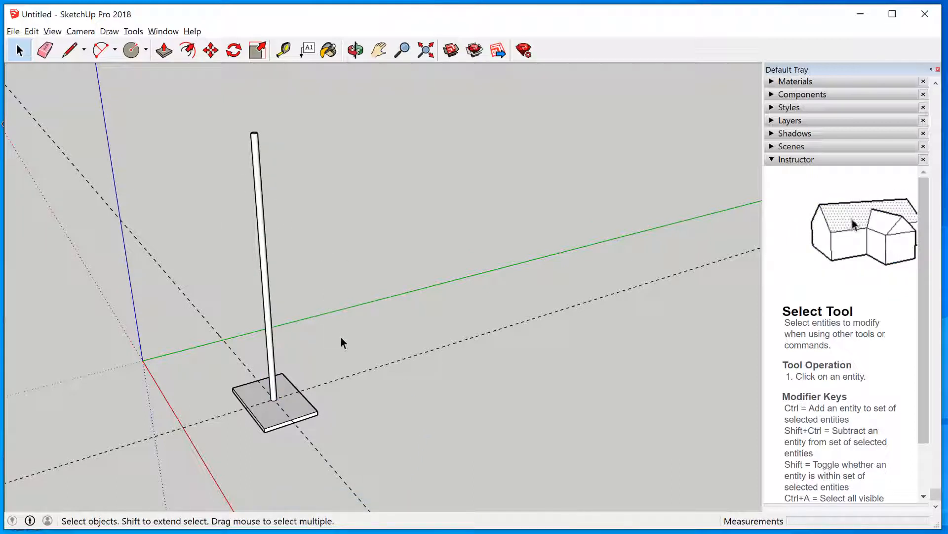
pyautogui.click(265, 270)
pyautogui.click(315, 417)
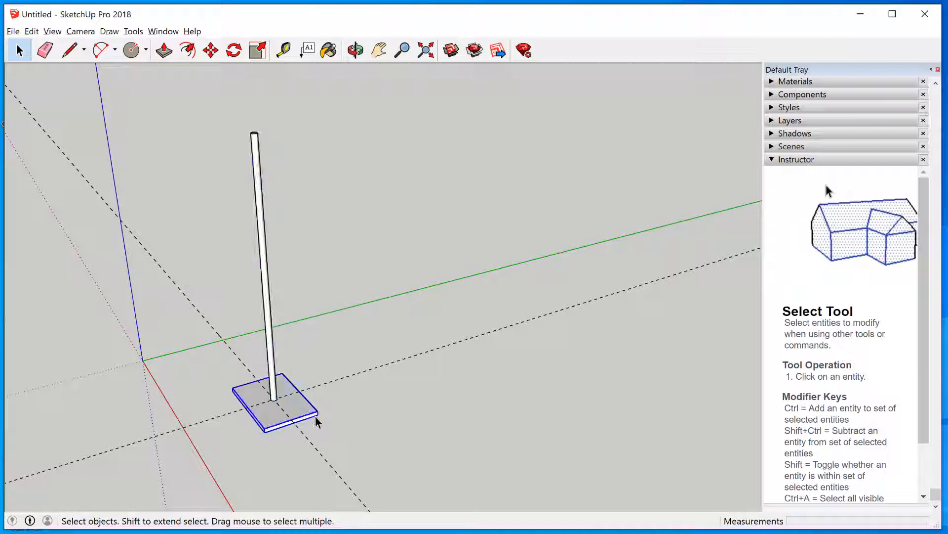
pyautogui.click(432, 410)
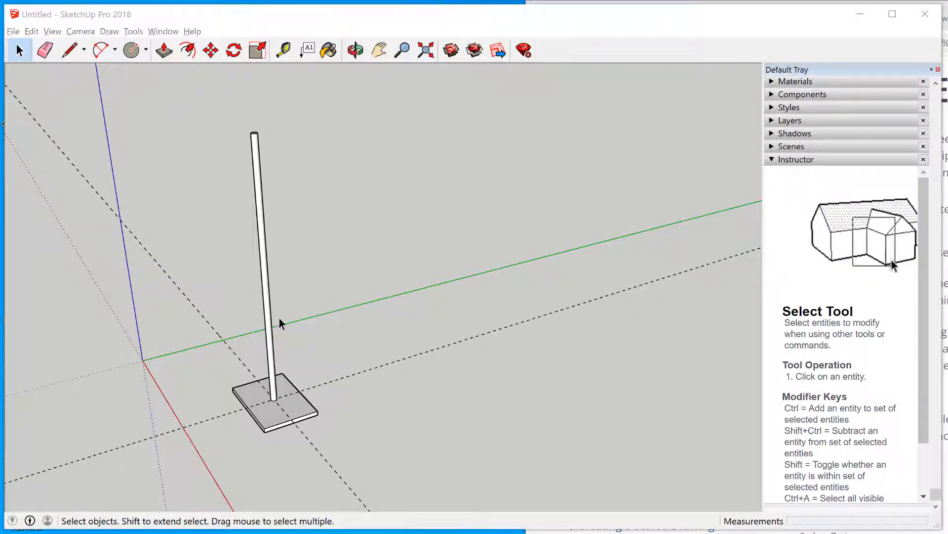
pyautogui.click(266, 304)
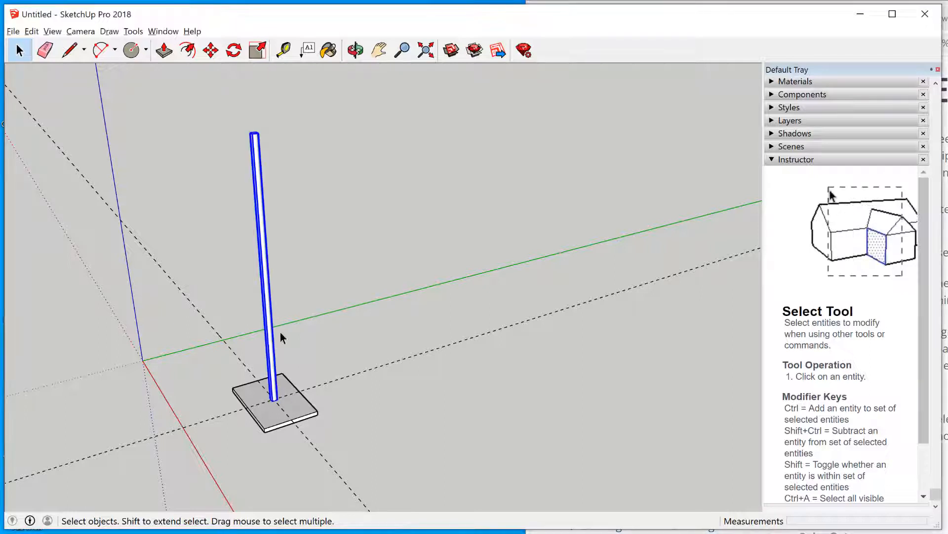
# Rotate the base board 180° using the Move tool's rotation grip, undo the rotation, and clear the selection
pyautogui.click(302, 410)
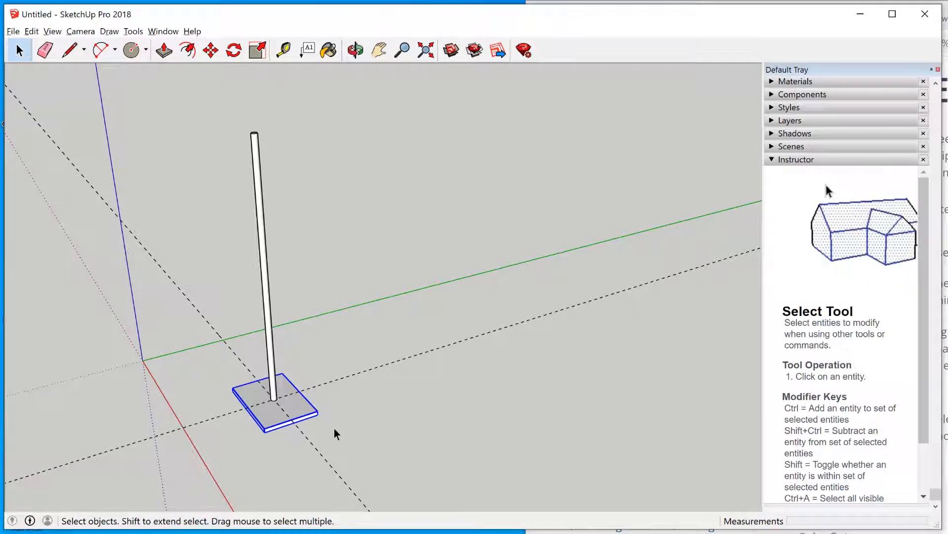
pyautogui.click(211, 50)
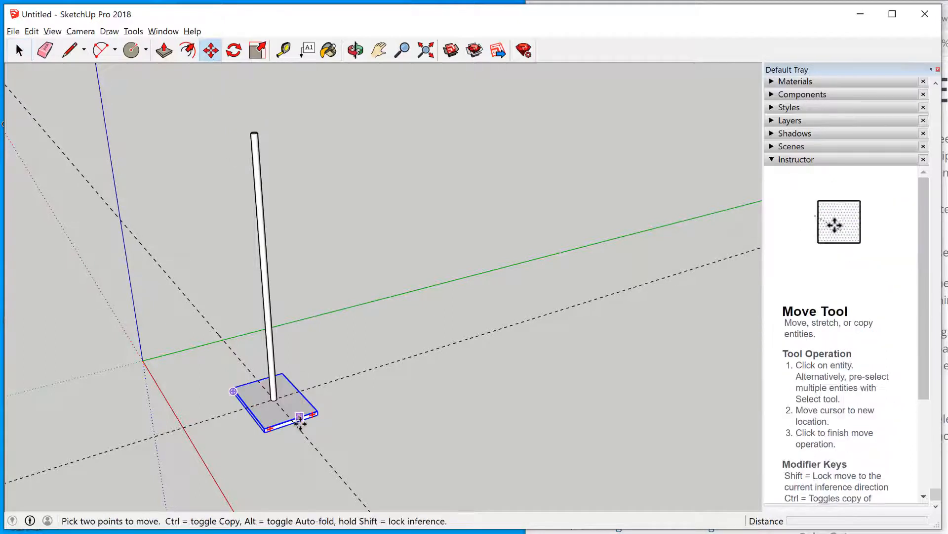
pyautogui.click(276, 427)
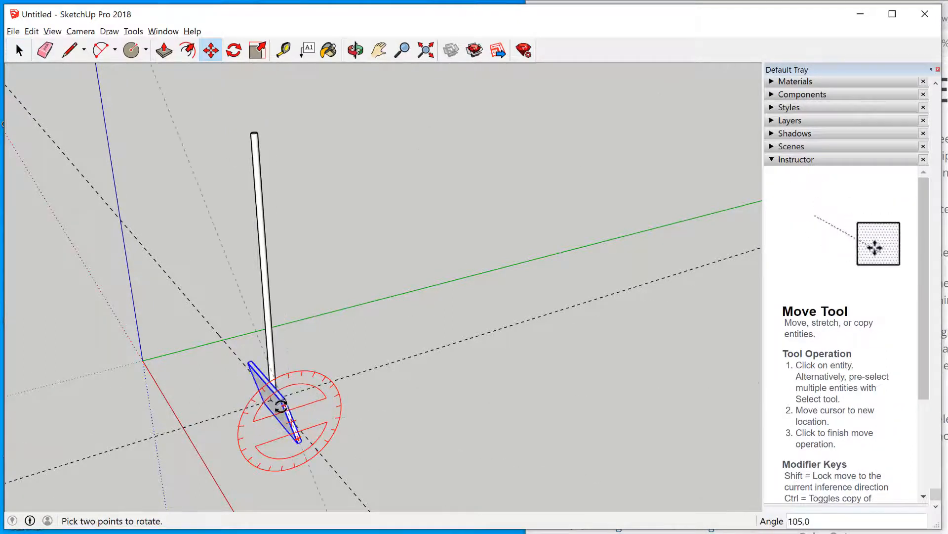
pyautogui.click(393, 410)
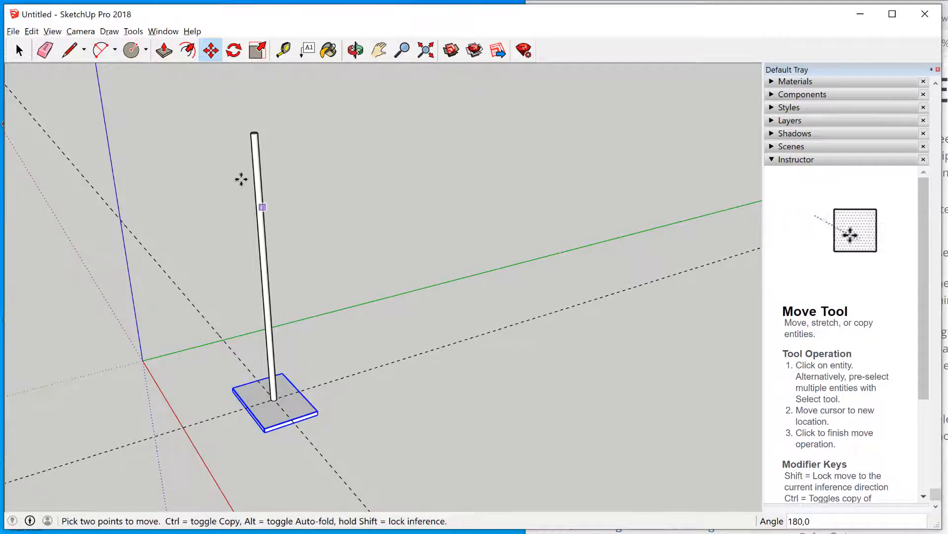
pyautogui.click(31, 31)
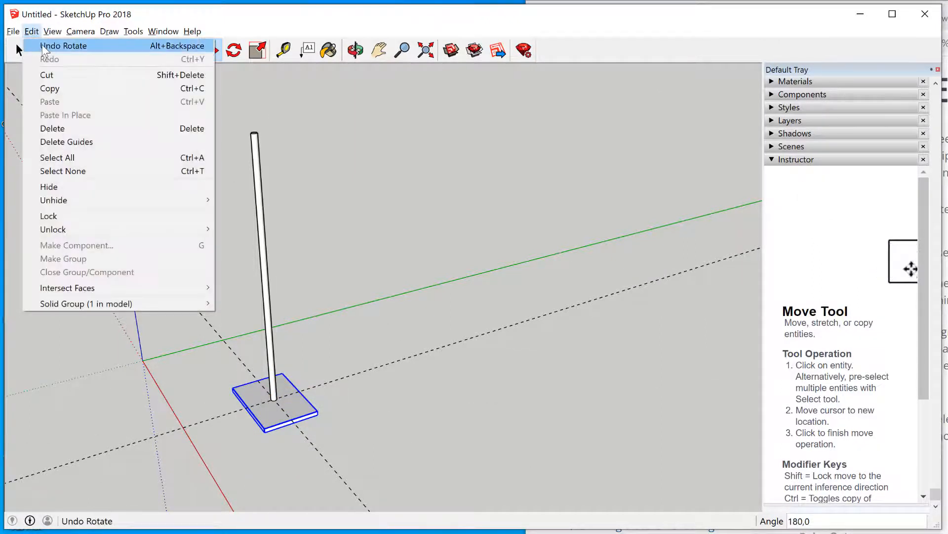
pyautogui.click(44, 50)
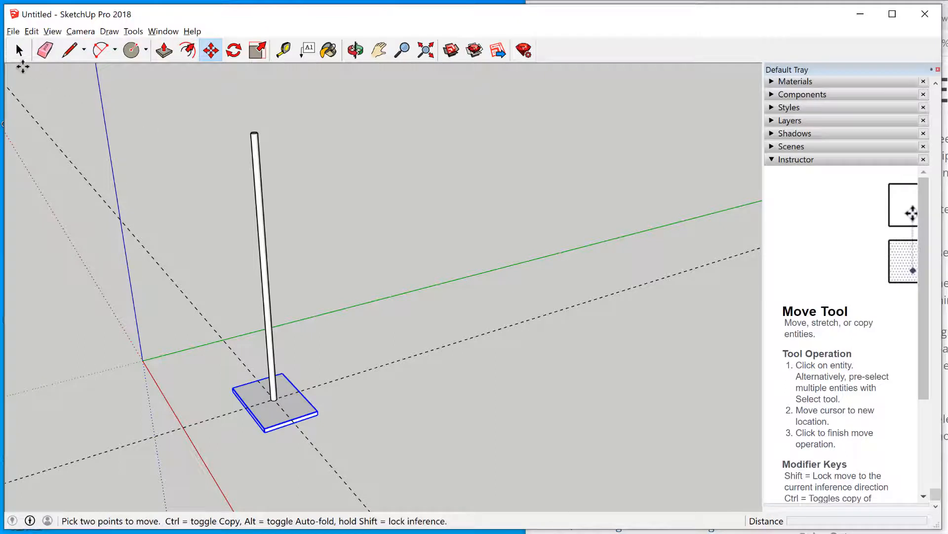
pyautogui.click(19, 50)
pyautogui.click(331, 198)
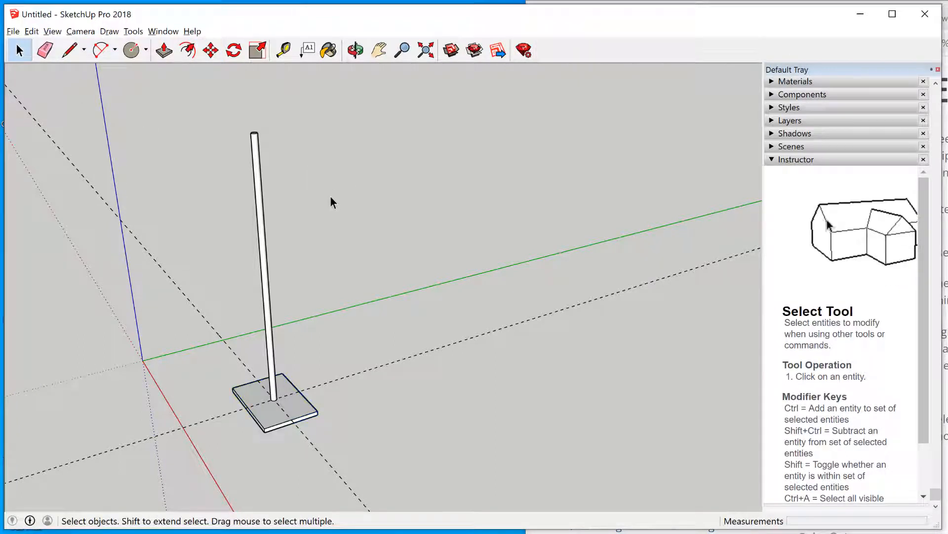
# Compare selecting the pole and the base board individually with selecting both in one selection window, and clear the selection
pyautogui.click(256, 179)
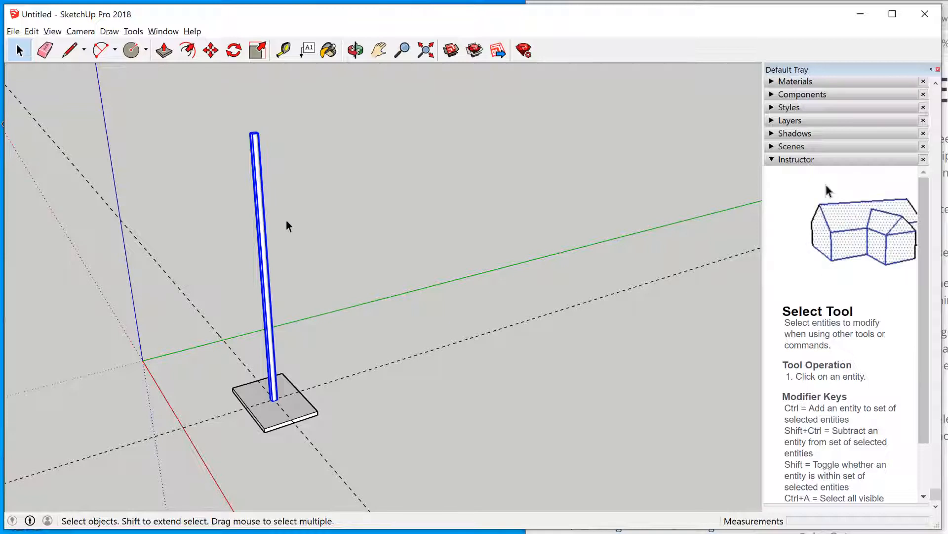
pyautogui.click(317, 365)
pyautogui.click(298, 404)
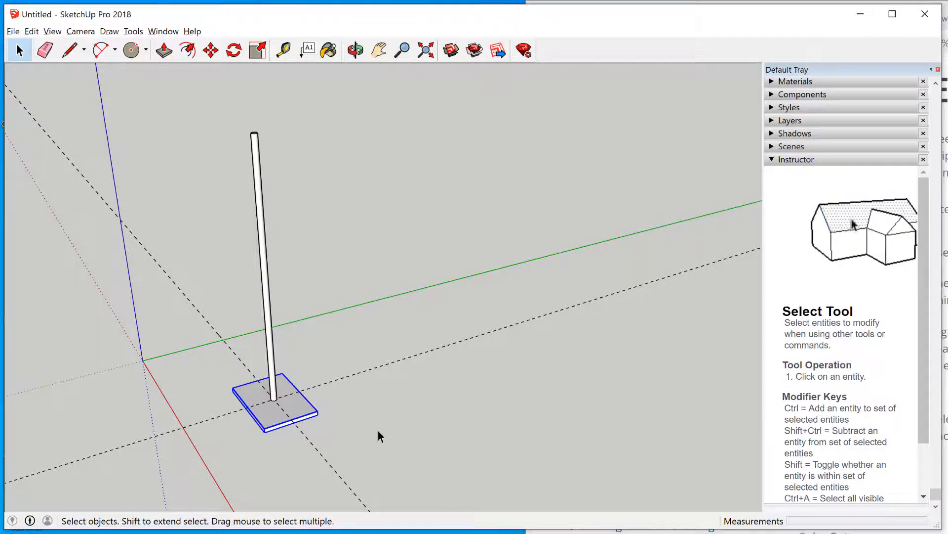
pyautogui.click(378, 432)
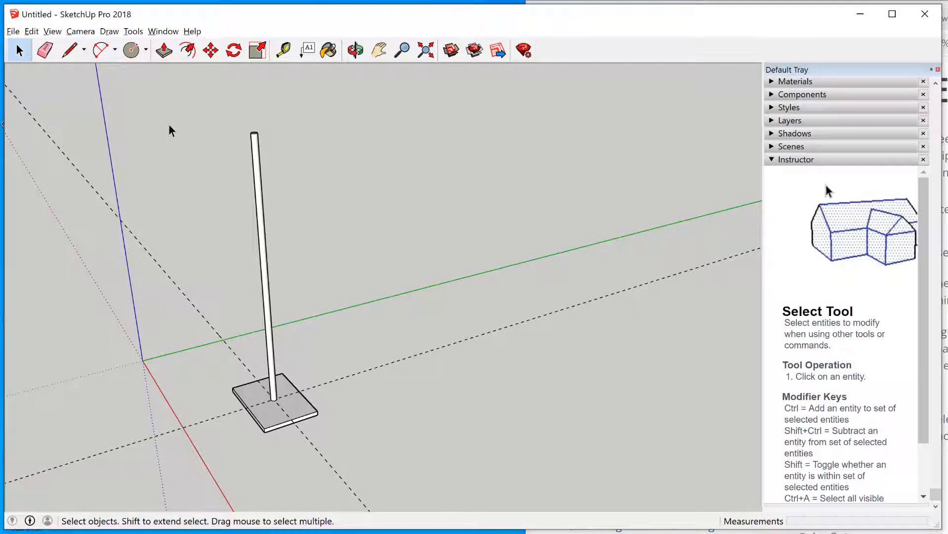
pyautogui.moveTo(163, 102); pyautogui.dragTo(396, 485)
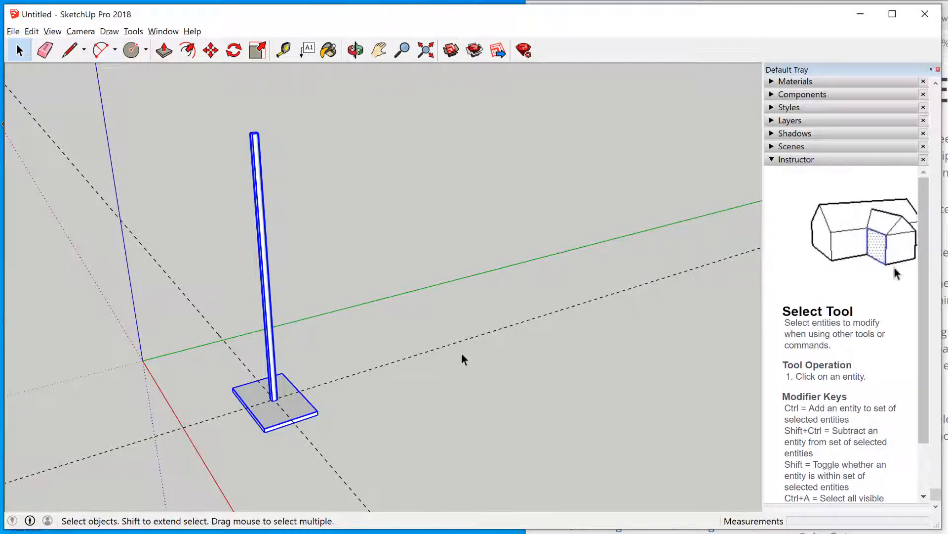
pyautogui.click(393, 220)
pyautogui.click(265, 216)
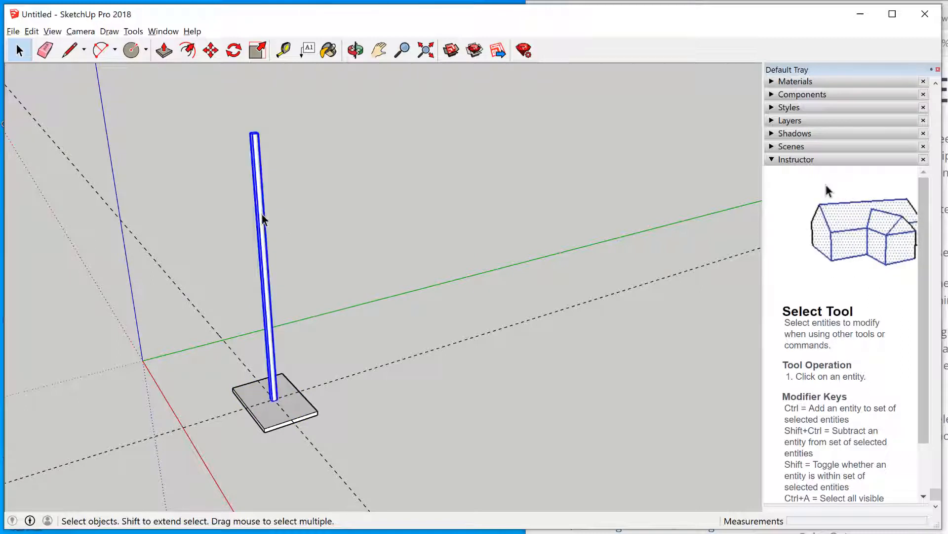
pyautogui.click(397, 377)
pyautogui.click(302, 406)
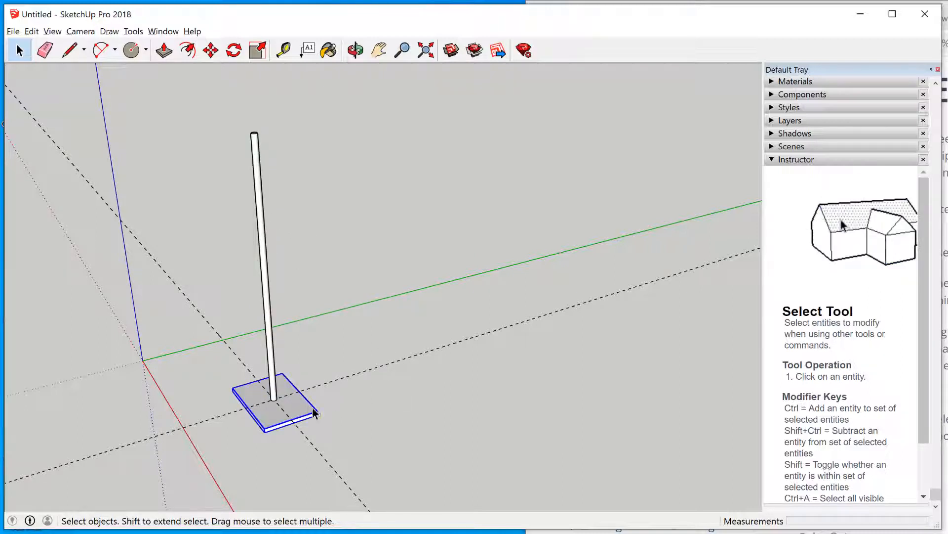
pyautogui.click(288, 327)
# Select the pole and the base board together and combine them into one group
pyautogui.moveTo(173, 91); pyautogui.dragTo(390, 447)
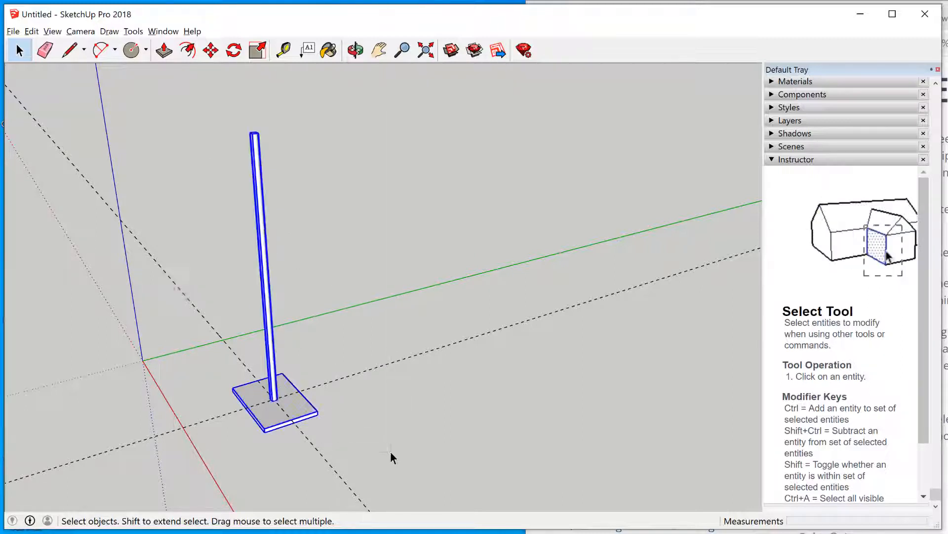
pyautogui.click(31, 32)
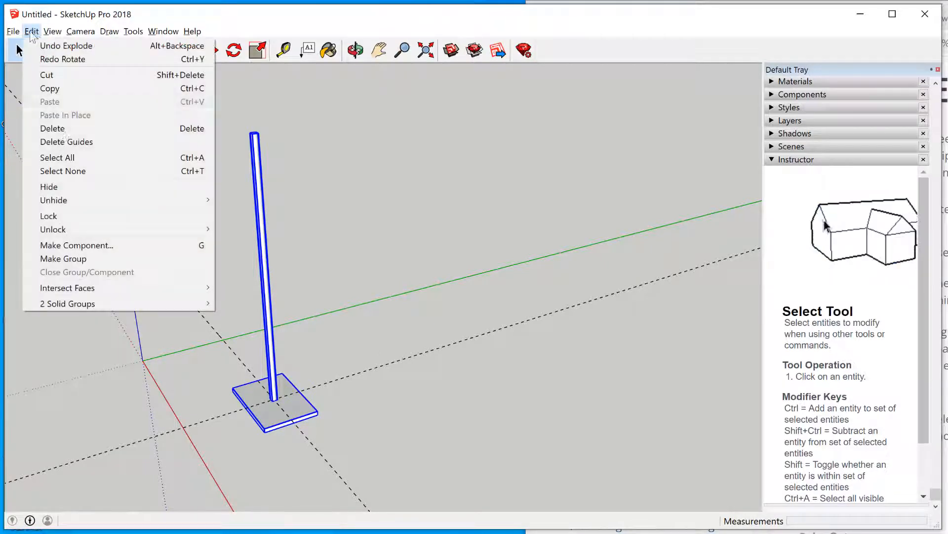
pyautogui.click(103, 259)
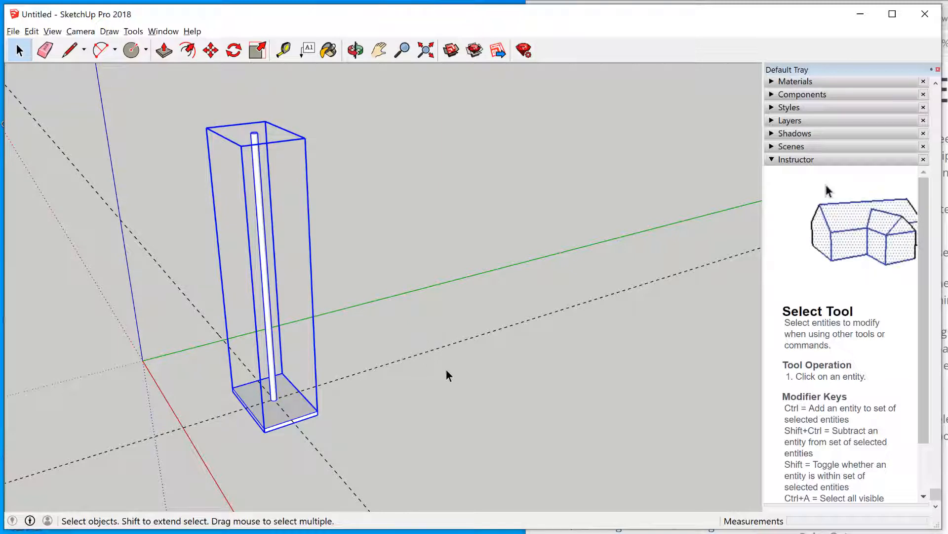
# Open the combined group and the base board group nested in it, select the board's top face, and exit both groups
pyautogui.doubleClick(274, 418)
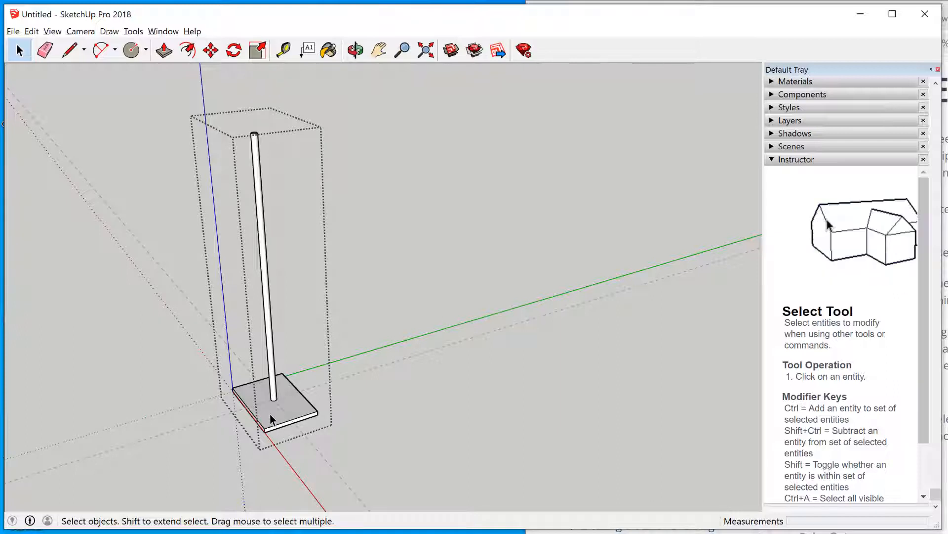
pyautogui.doubleClick(270, 413)
pyautogui.click(271, 414)
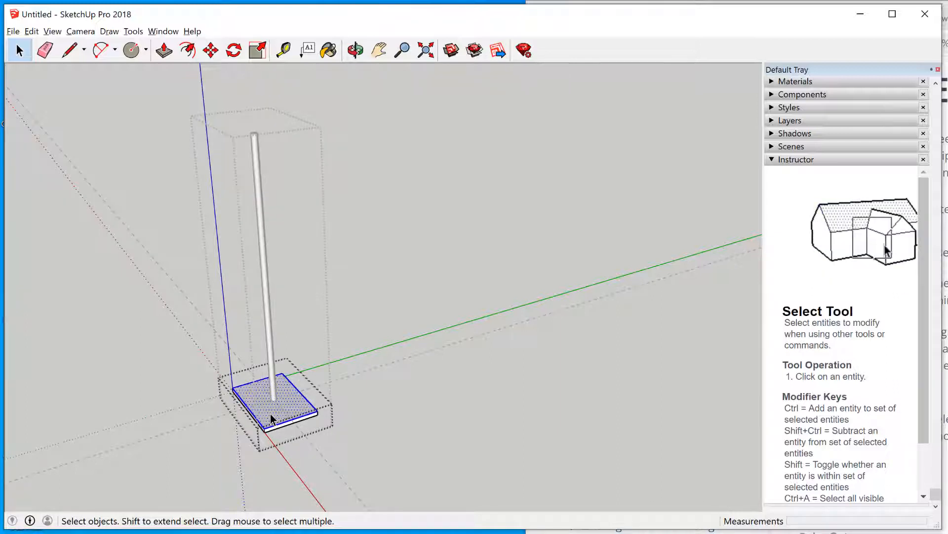
pyautogui.doubleClick(283, 423)
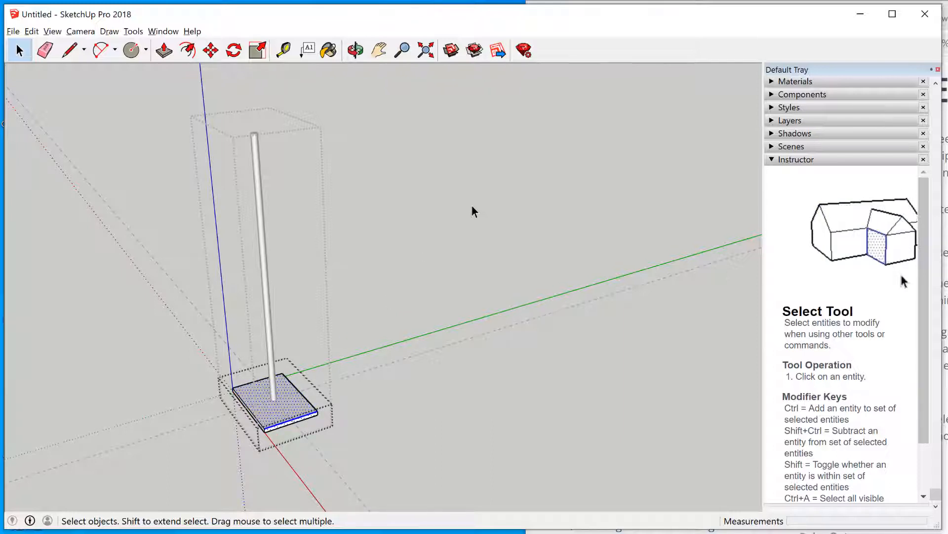
pyautogui.press('Escape')
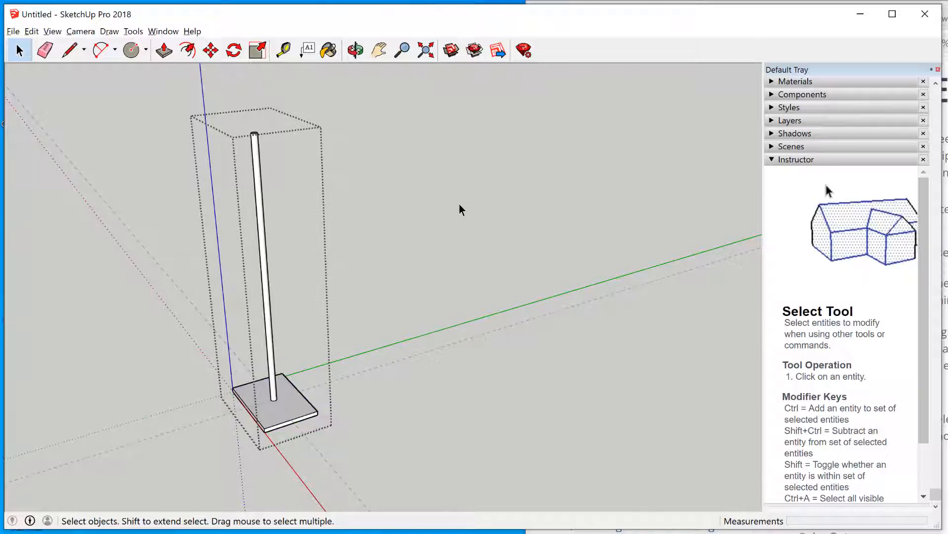
pyautogui.press('Escape')
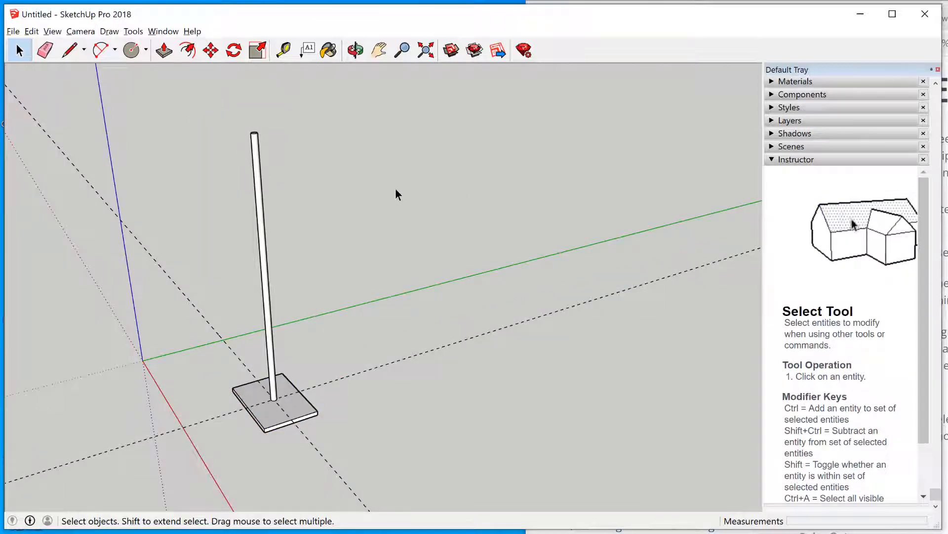
# Open the combined group for editing, copy the base board, and paste the copy at the top of the pole
pyautogui.click(260, 200)
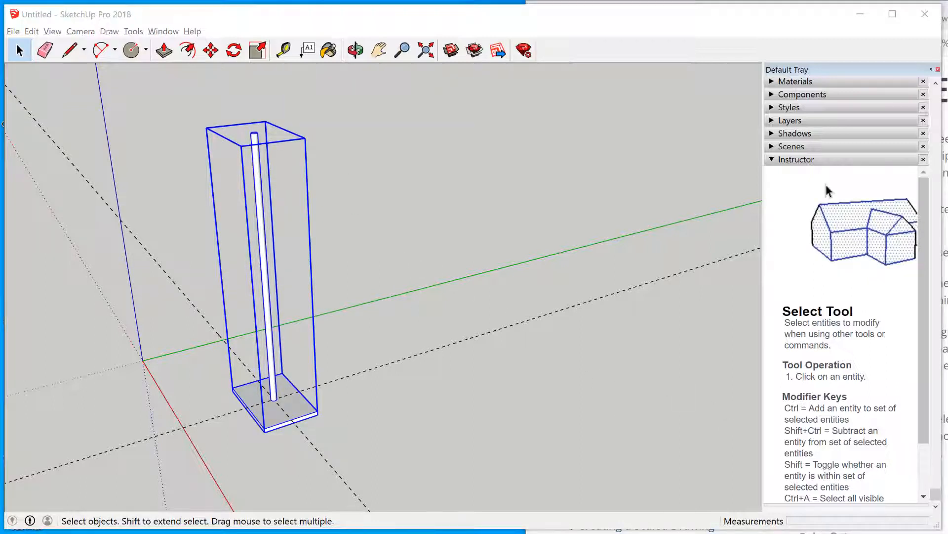
pyautogui.click(611, 518)
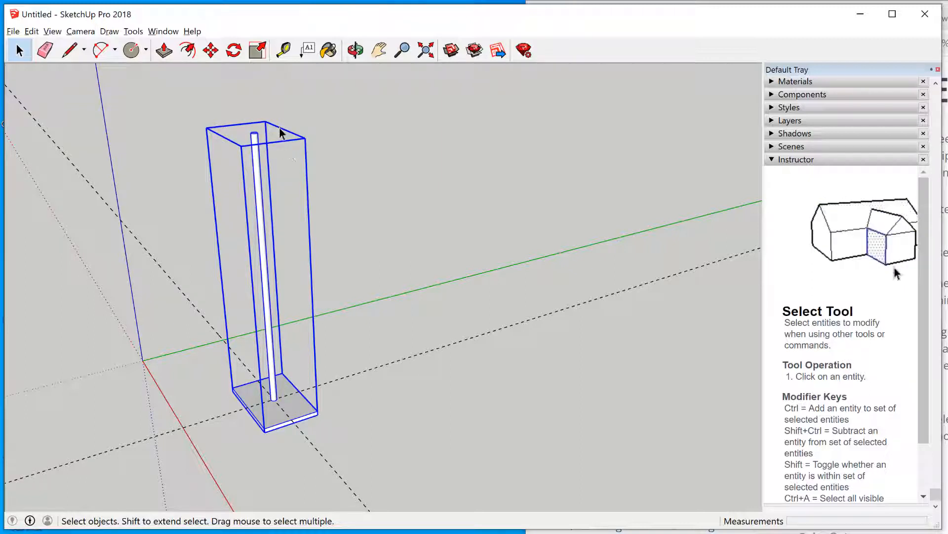
pyautogui.doubleClick(299, 411)
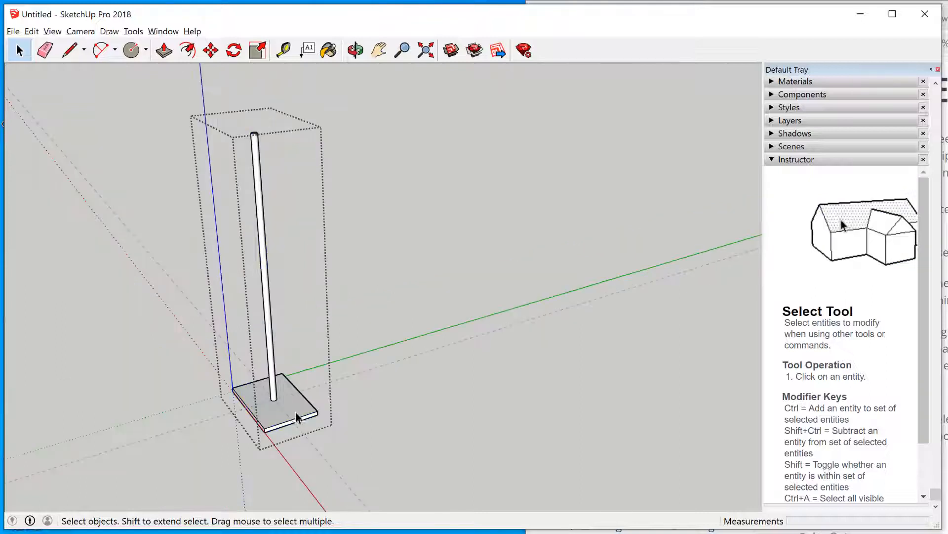
pyautogui.click(298, 411)
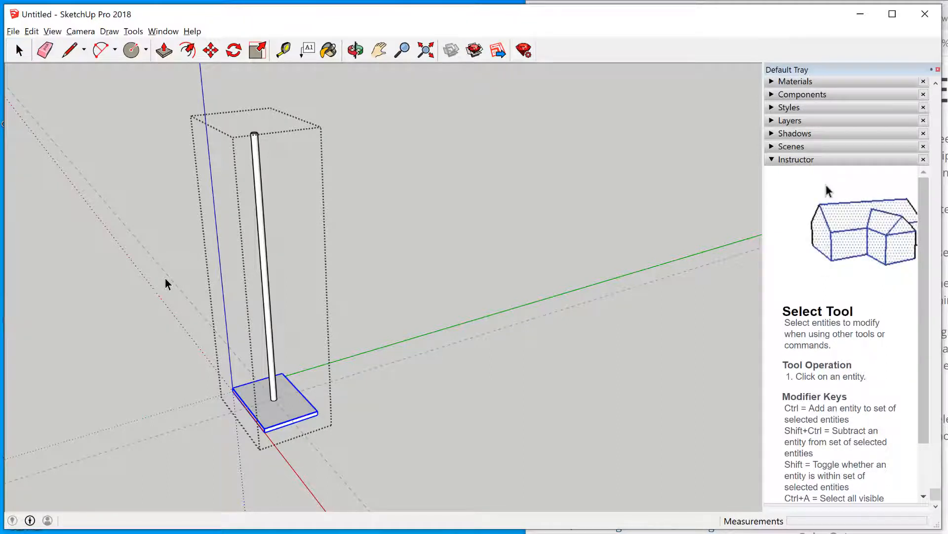
pyautogui.hotkey('ctrl', 'v')
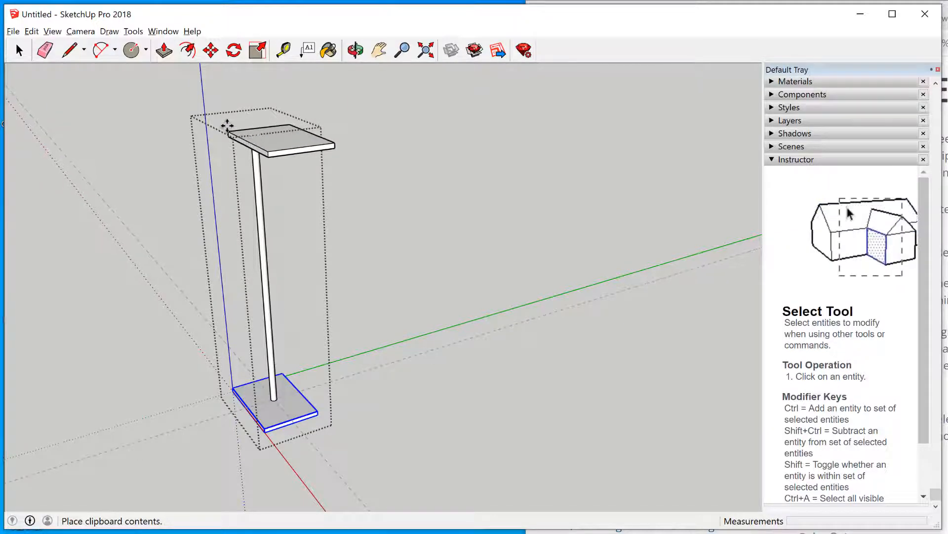
pyautogui.click(230, 131)
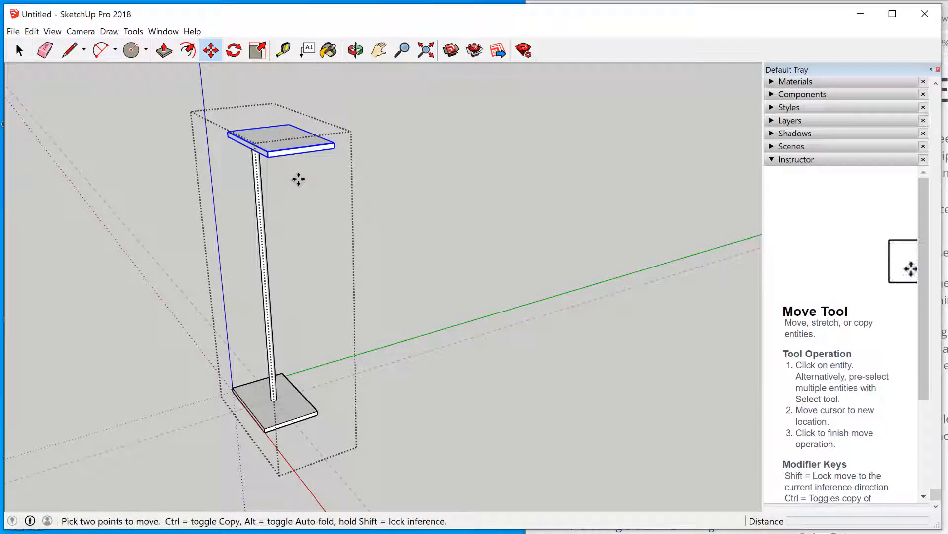
# Move the copied board about 7 7/8" horizontally by its edge midpoint so that it sits centred across the pole's top
pyautogui.press('o')
pyautogui.moveTo(328, 224); pyautogui.dragTo(578, 175)
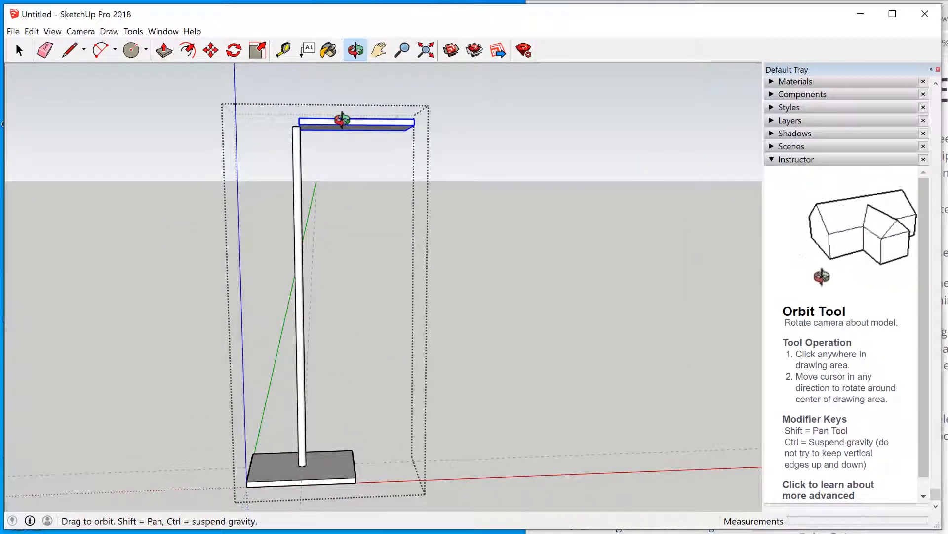
pyautogui.press('m')
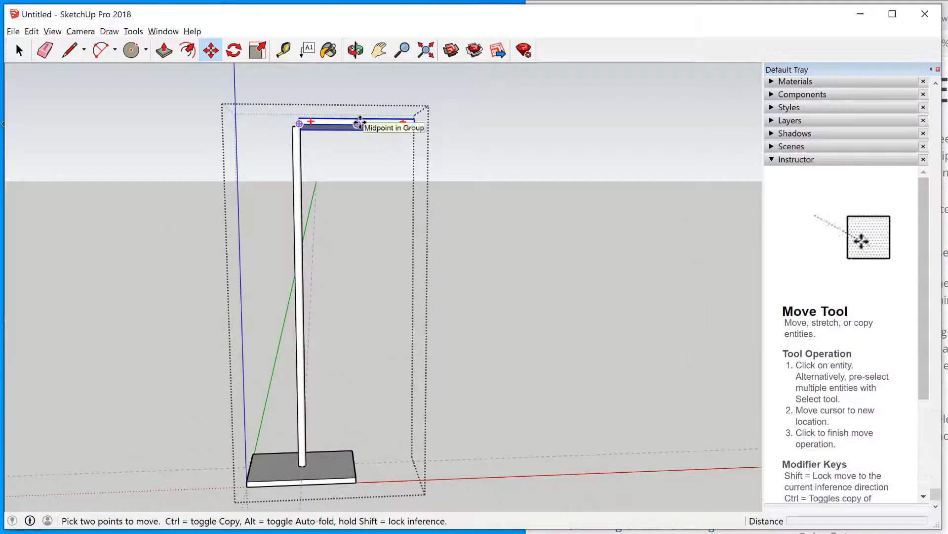
pyautogui.click(359, 123)
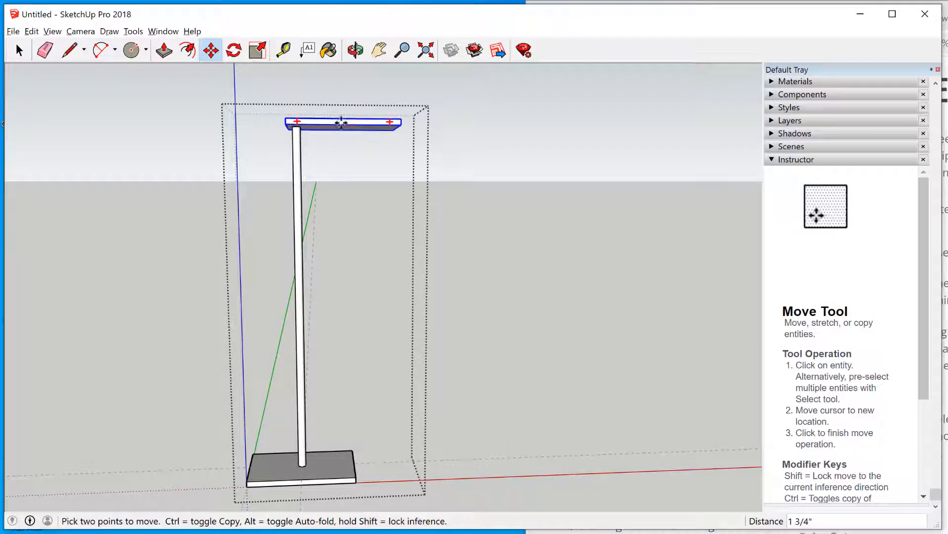
pyautogui.click(300, 128)
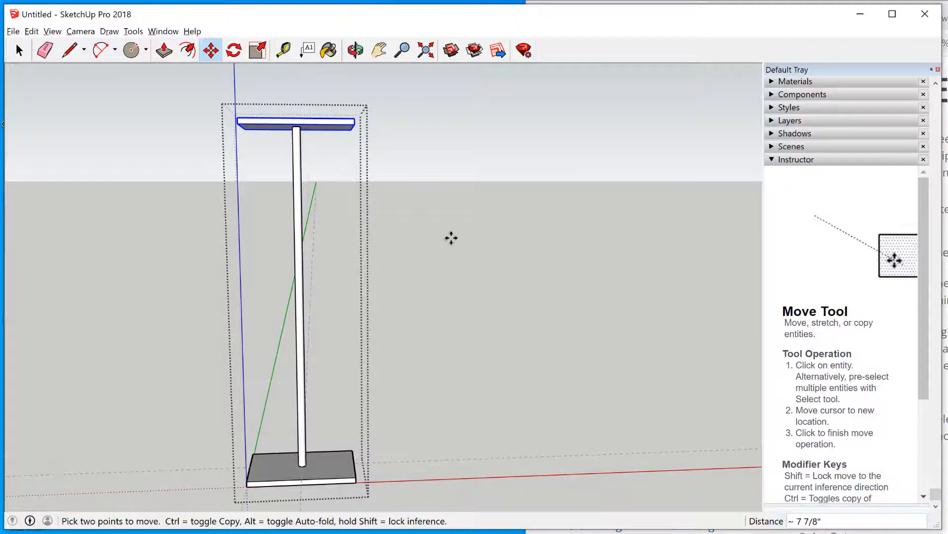
# Erase the copied board from the top of the pole
pyautogui.press('o')
pyautogui.moveTo(534, 301); pyautogui.dragTo(206, 406)
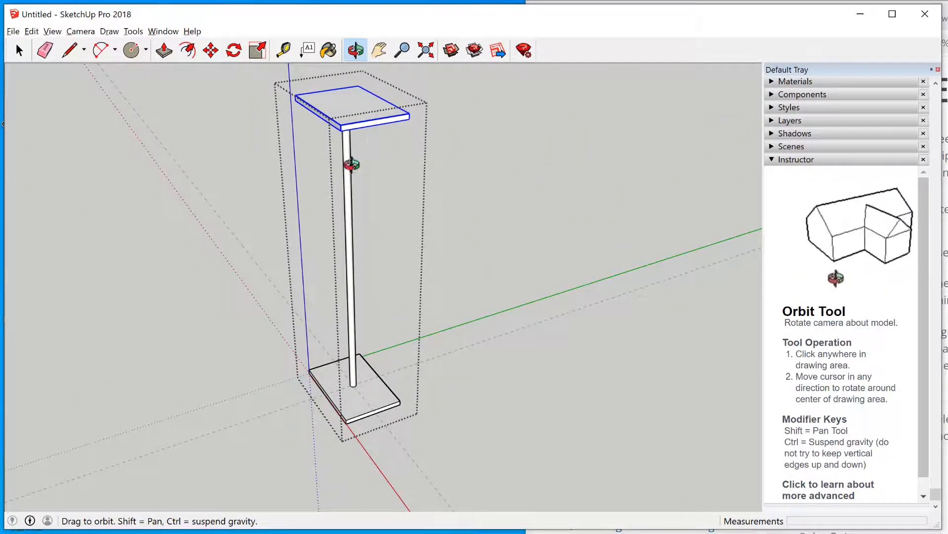
pyautogui.click(19, 50)
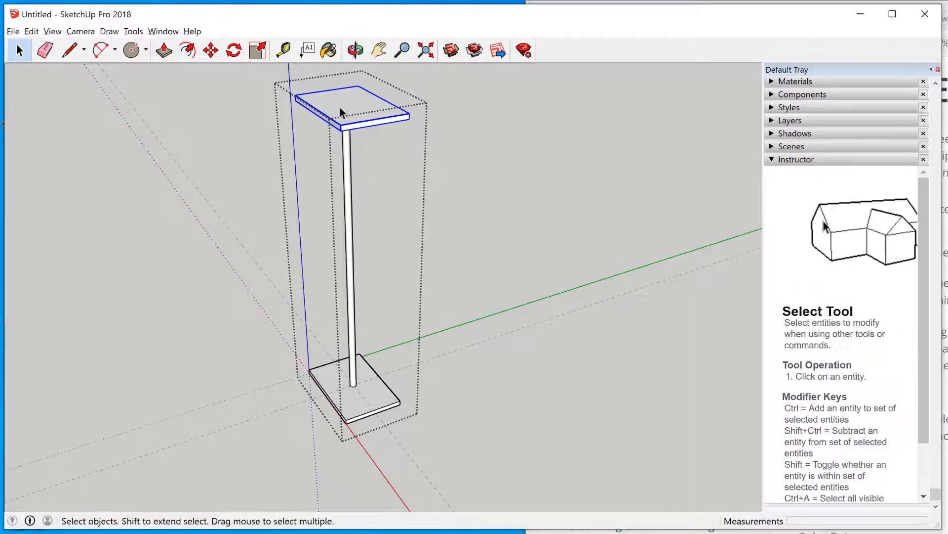
pyautogui.rightClick(391, 118)
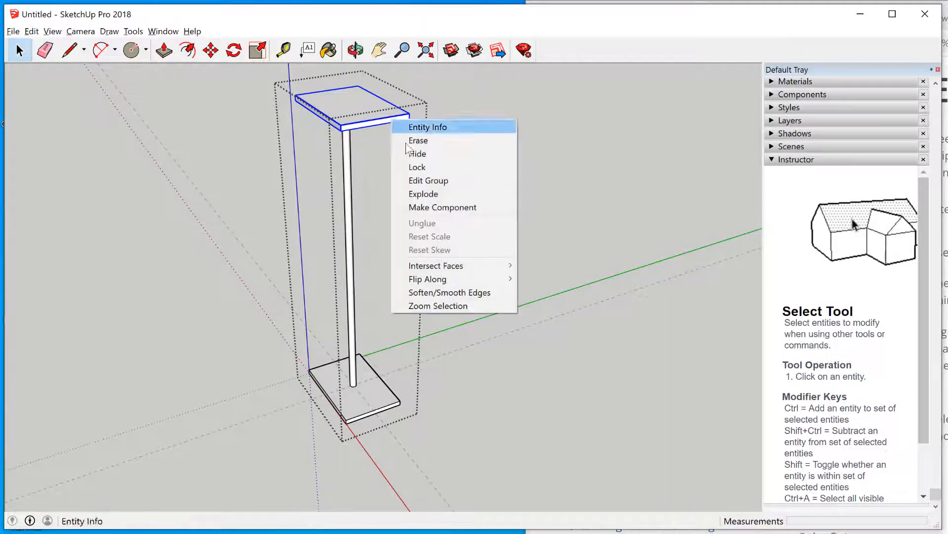
pyautogui.click(417, 140)
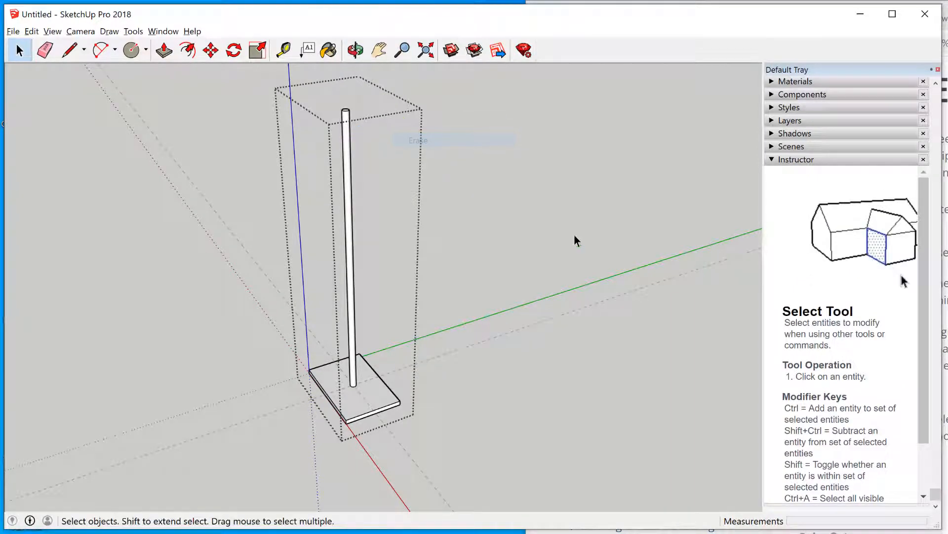
# Copy the base board inside the open combined group and paste the copy in place
pyautogui.click(381, 409)
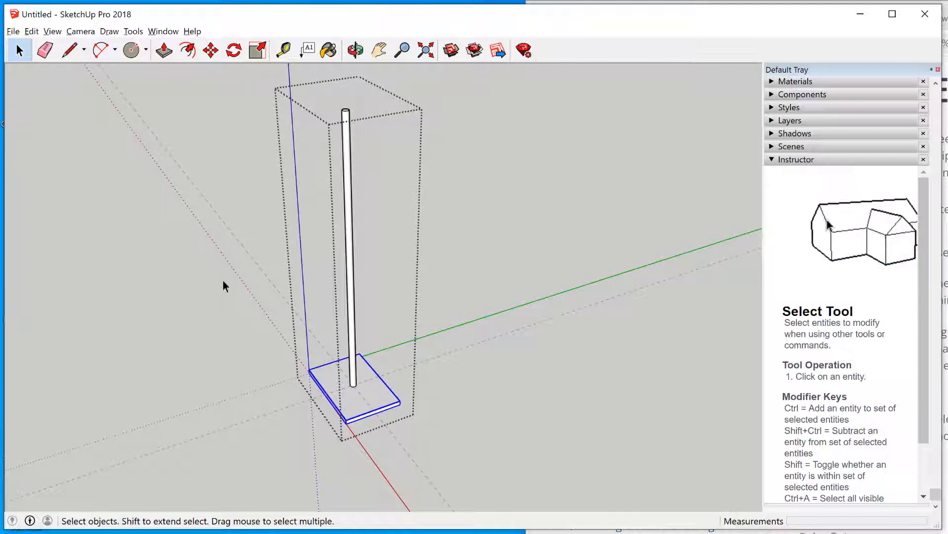
pyautogui.click(33, 32)
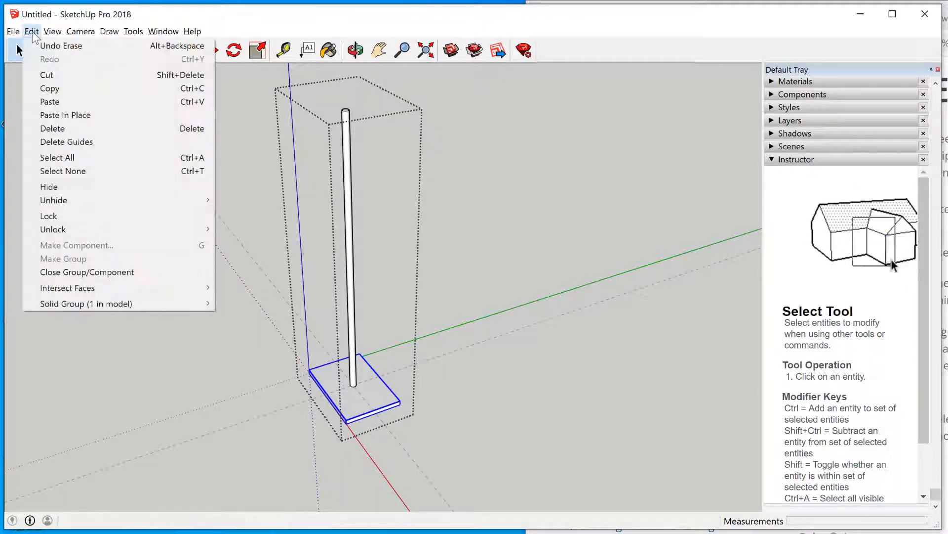
pyautogui.moveTo(56, 36)
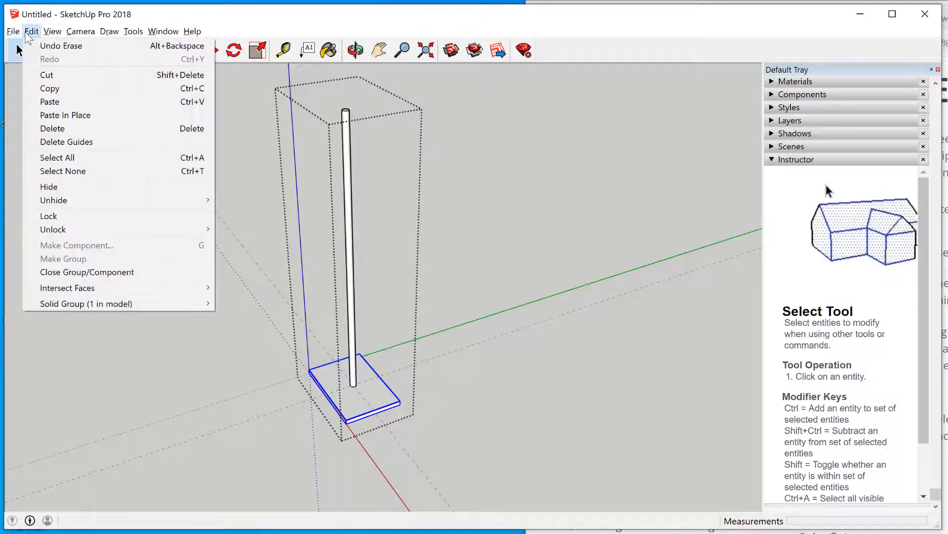
pyautogui.click(62, 90)
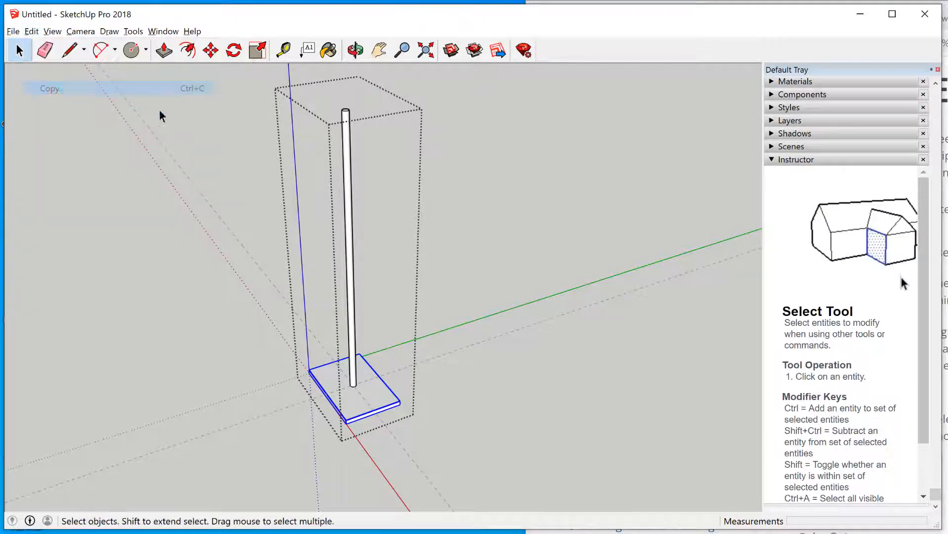
pyautogui.click(32, 32)
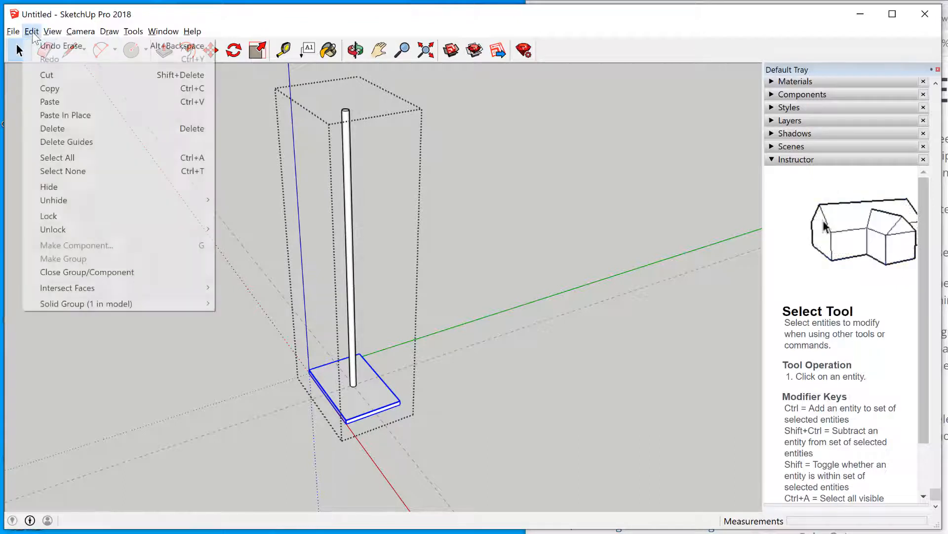
pyautogui.click(72, 116)
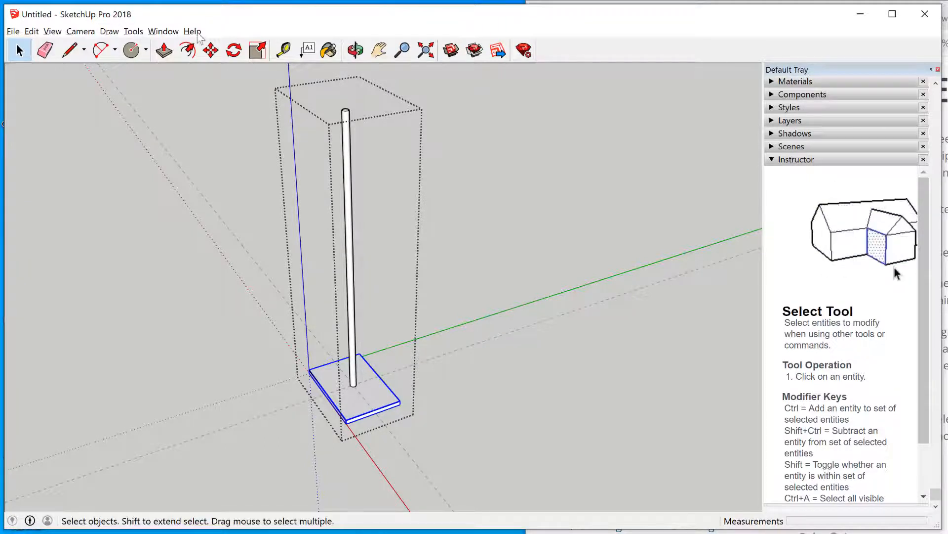
# Try to move the pasted board about 7/16" along the red axis by its corner
pyautogui.click(210, 52)
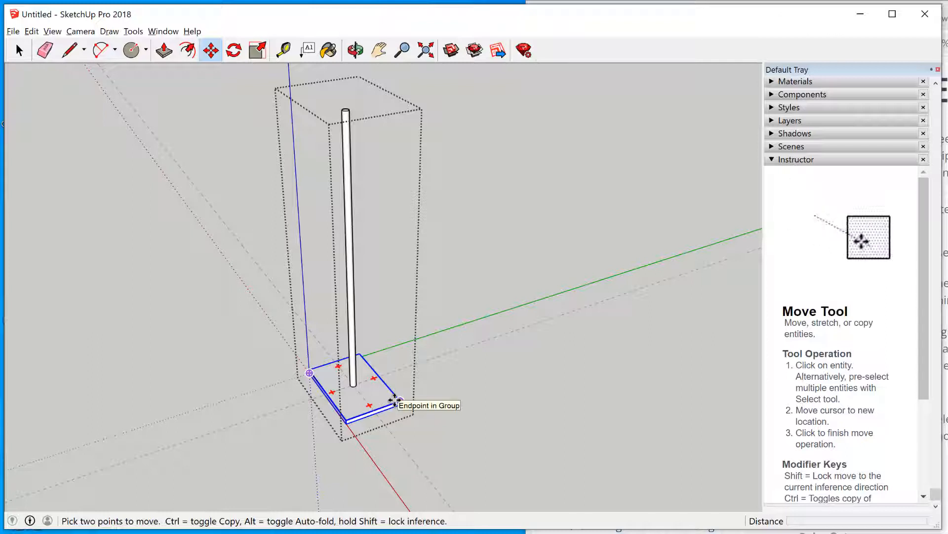
pyautogui.click(395, 400)
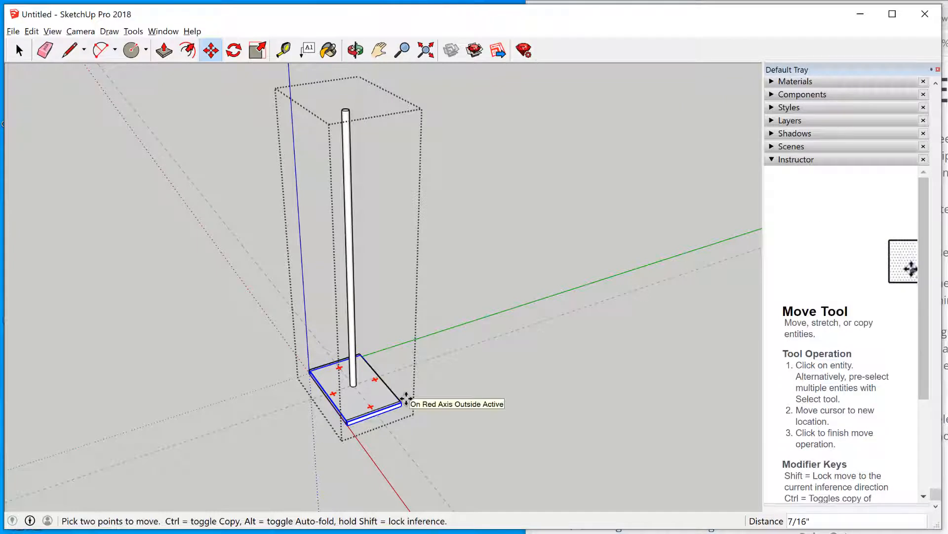
pyautogui.click(406, 398)
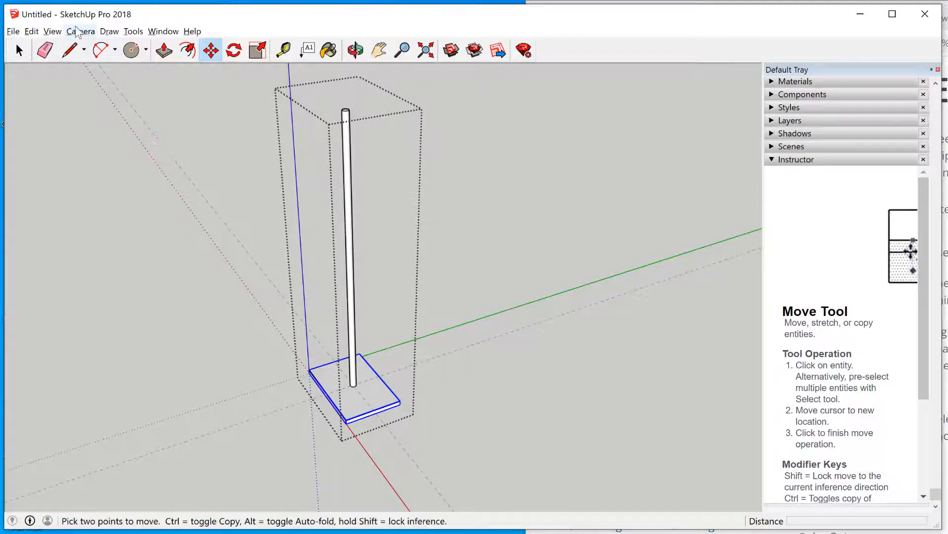
# Paste another board copy in place, raise it about 10 3/16" above the base, and undo the move
pyautogui.click(32, 31)
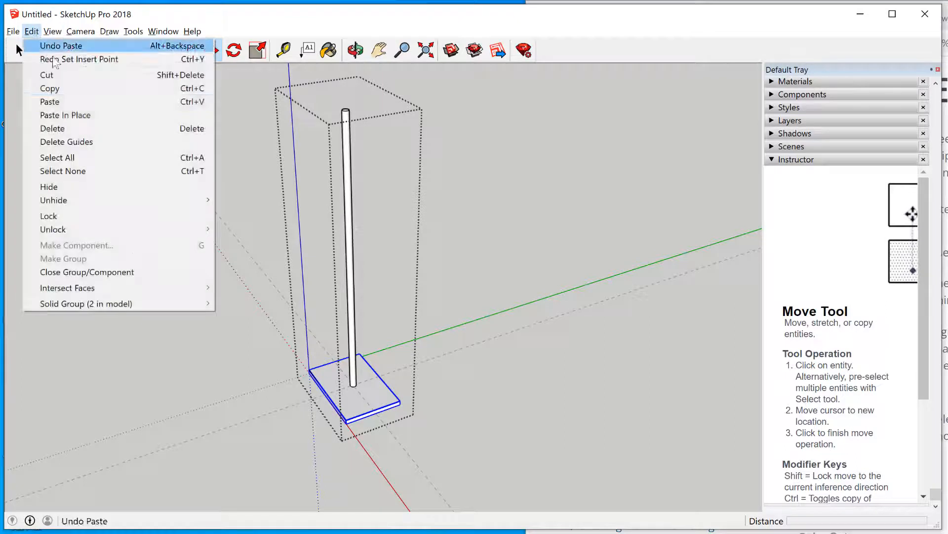
pyautogui.click(79, 114)
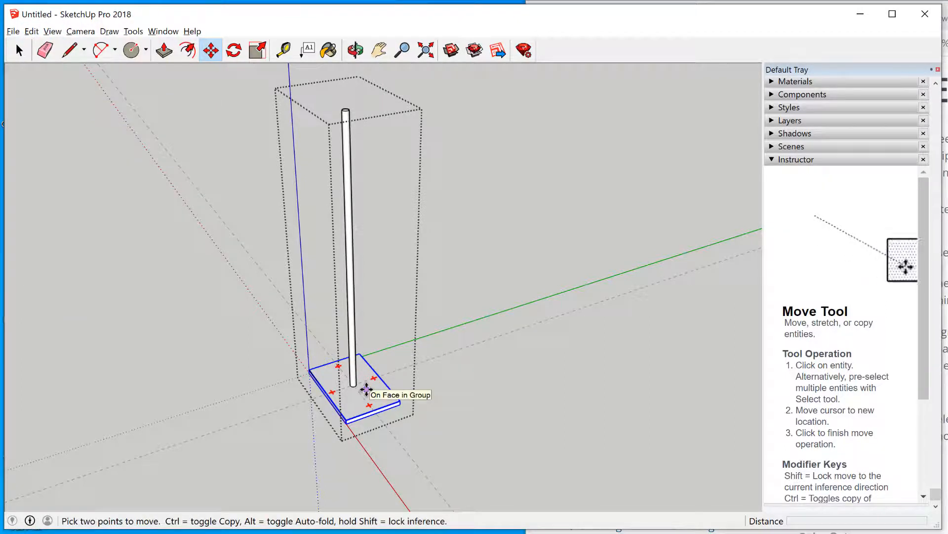
pyautogui.click(366, 389)
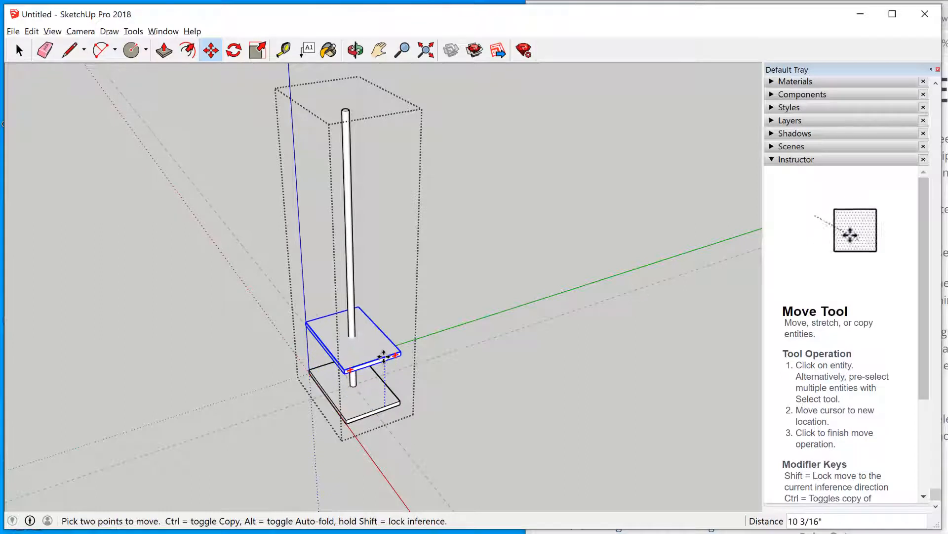
pyautogui.click(384, 355)
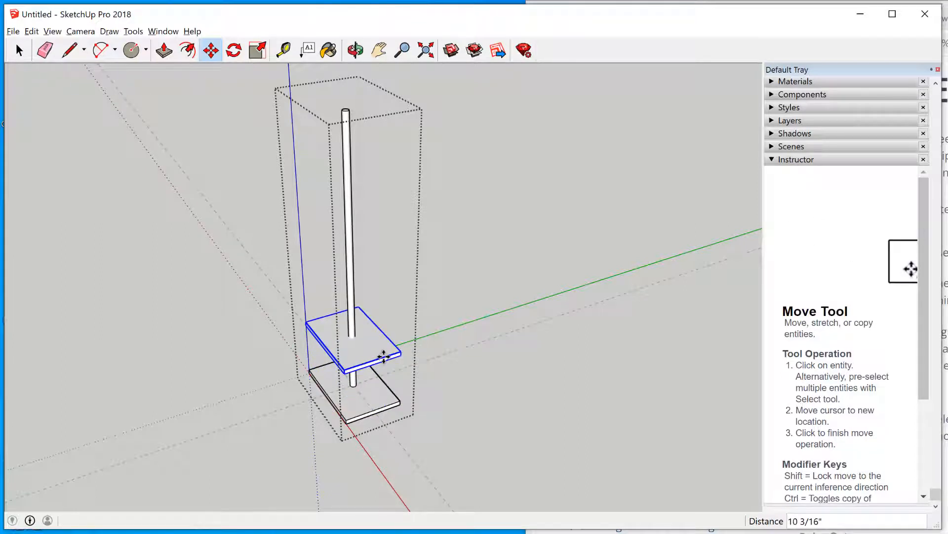
pyautogui.hotkey('ctrl', 'z')
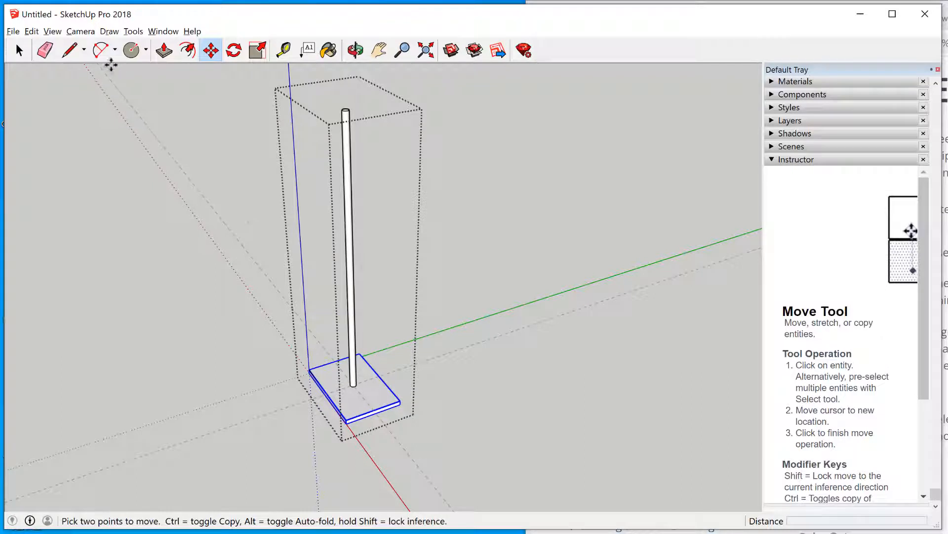
# Paste a board copy freely against the lower part of the pole and remove it again
pyautogui.click(29, 32)
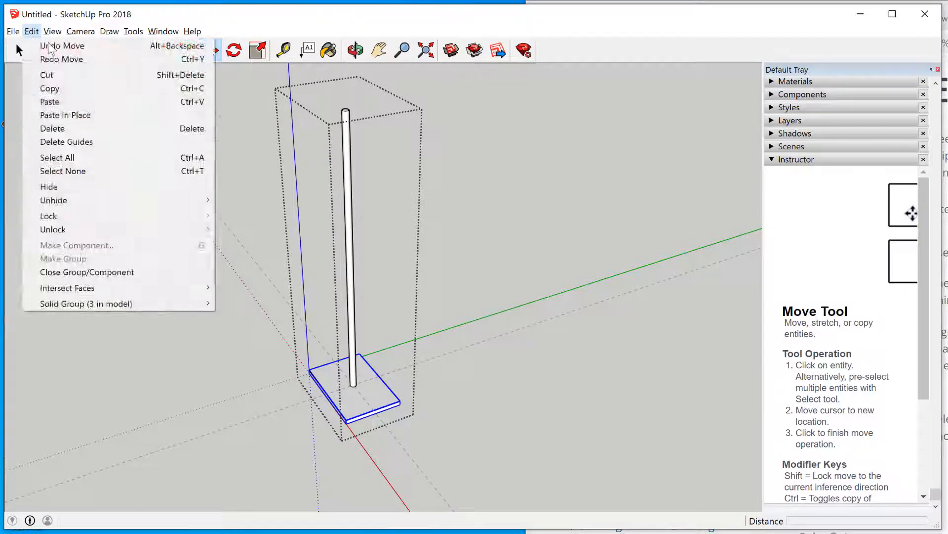
pyautogui.click(50, 101)
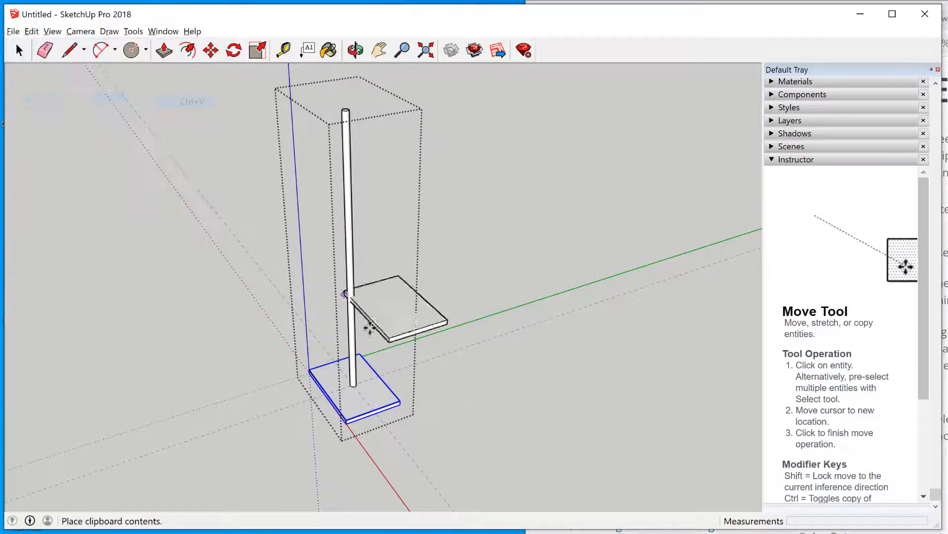
pyautogui.click(345, 332)
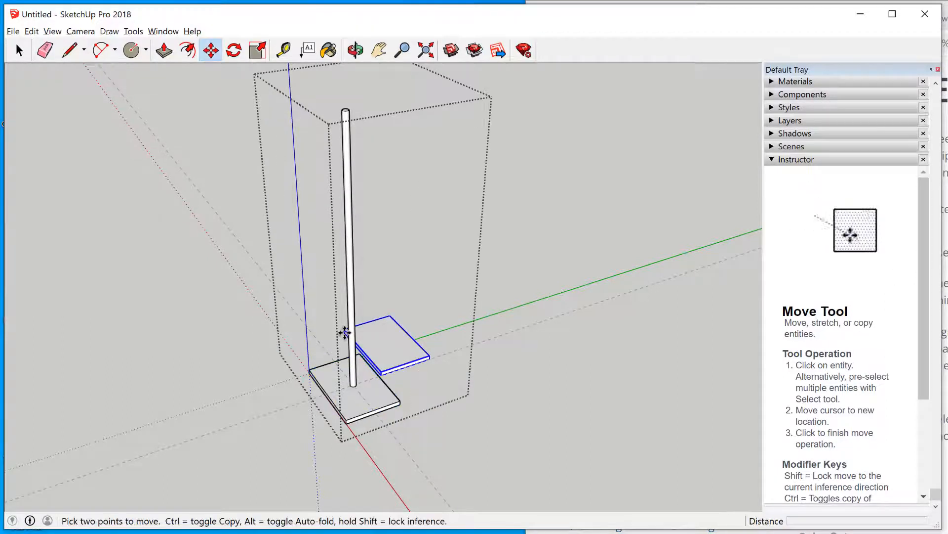
pyautogui.press('Delete')
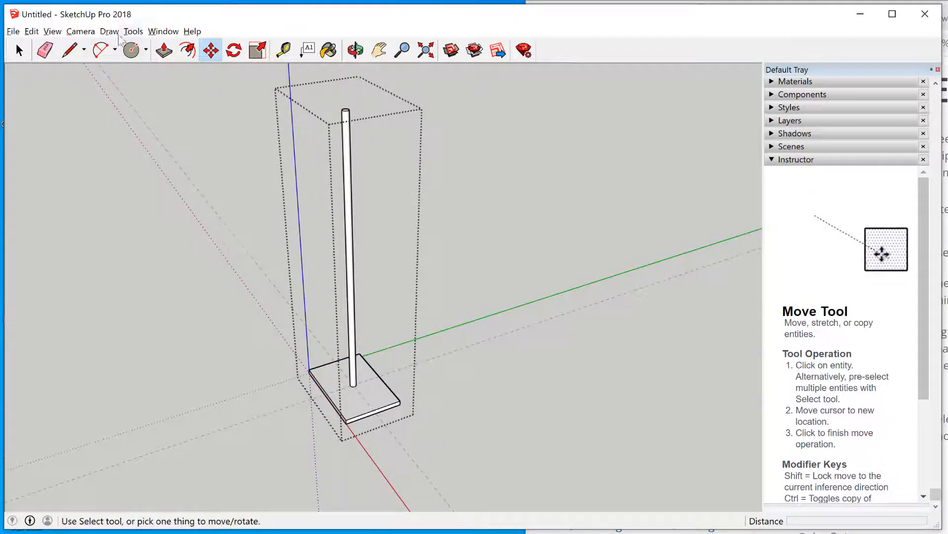
# Paste the board in place, move it straight up about 4' to the top of the pole, and exit the group
pyautogui.click(32, 32)
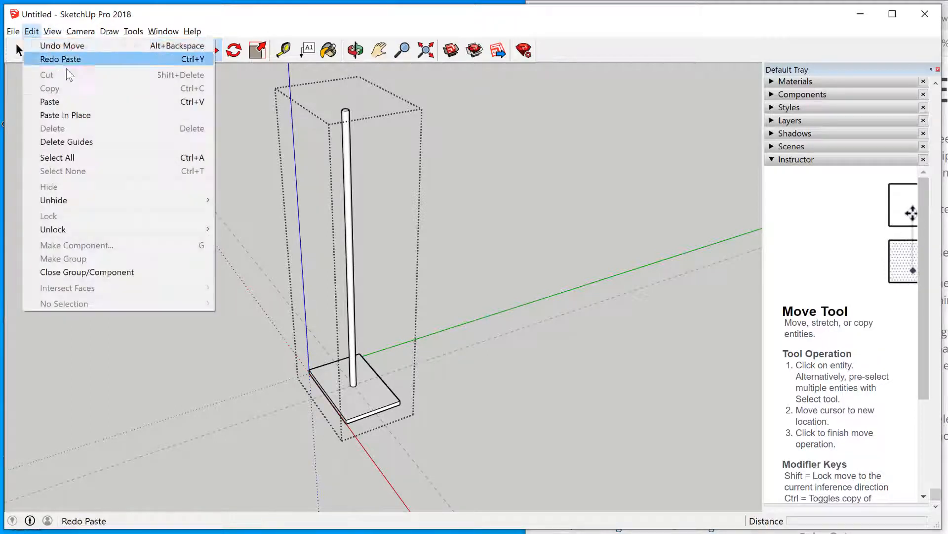
pyautogui.click(85, 116)
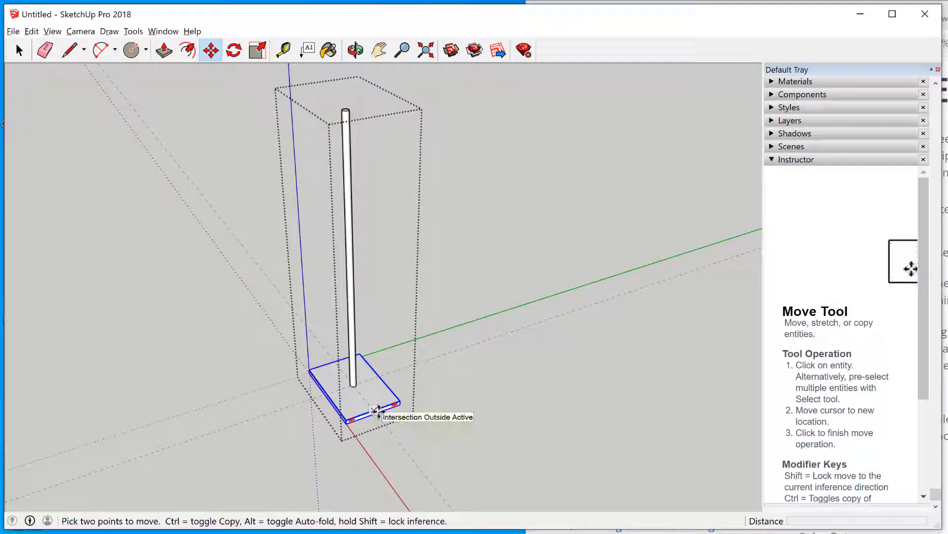
pyautogui.click(377, 410)
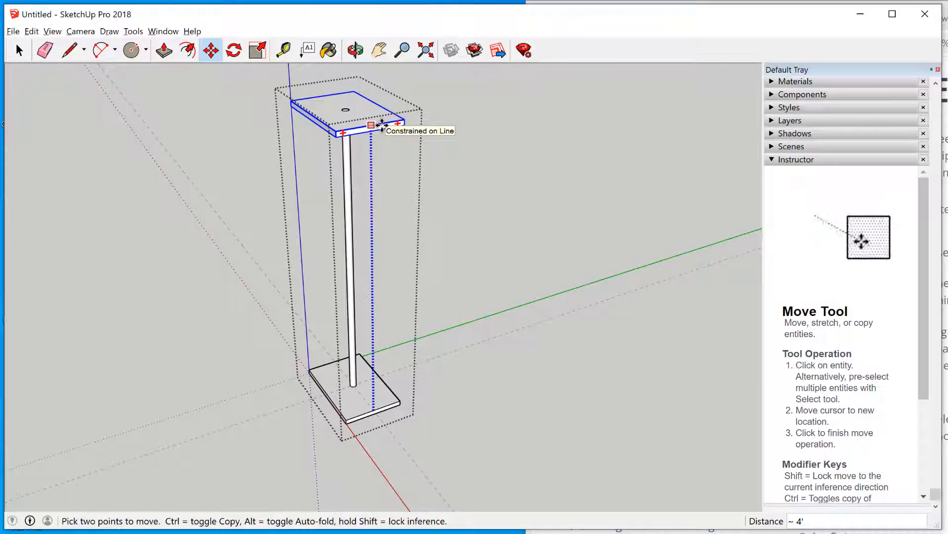
pyautogui.click(386, 127)
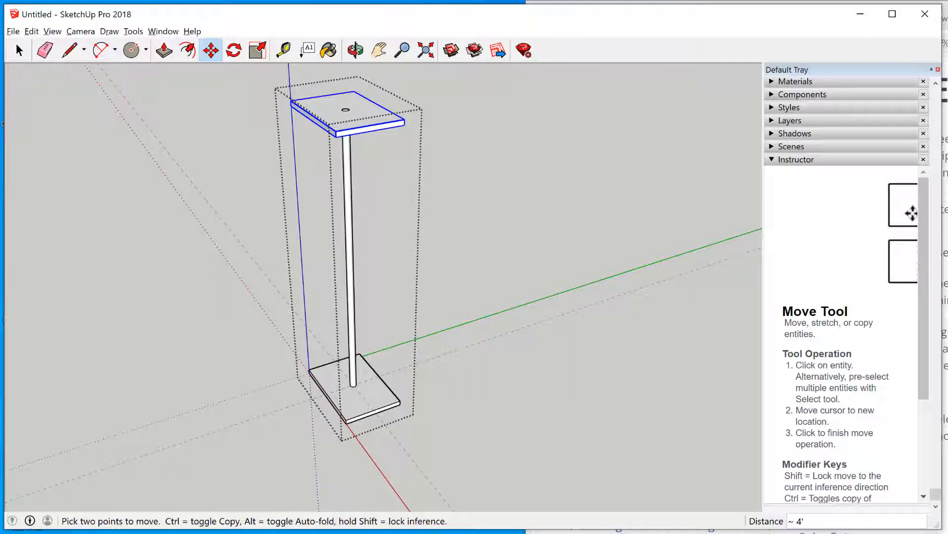
pyautogui.click(19, 50)
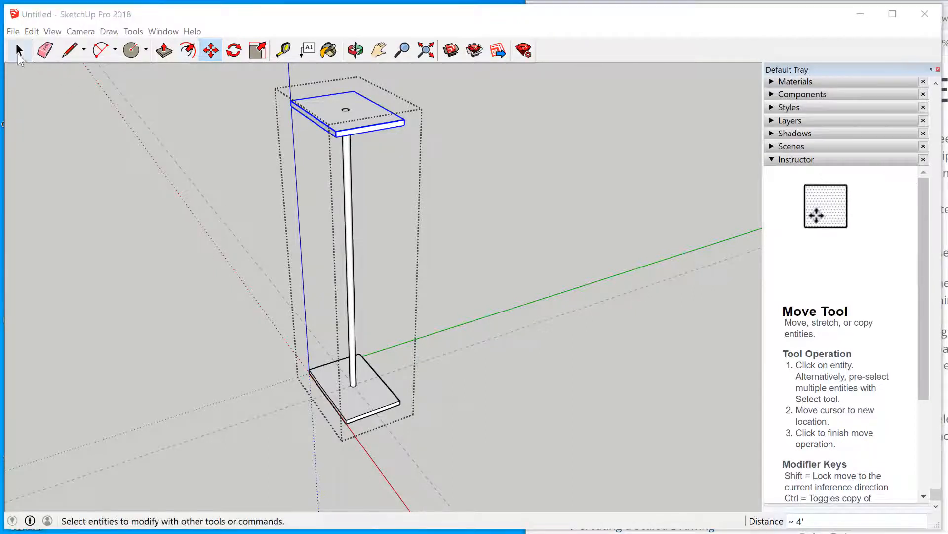
pyautogui.click(501, 205)
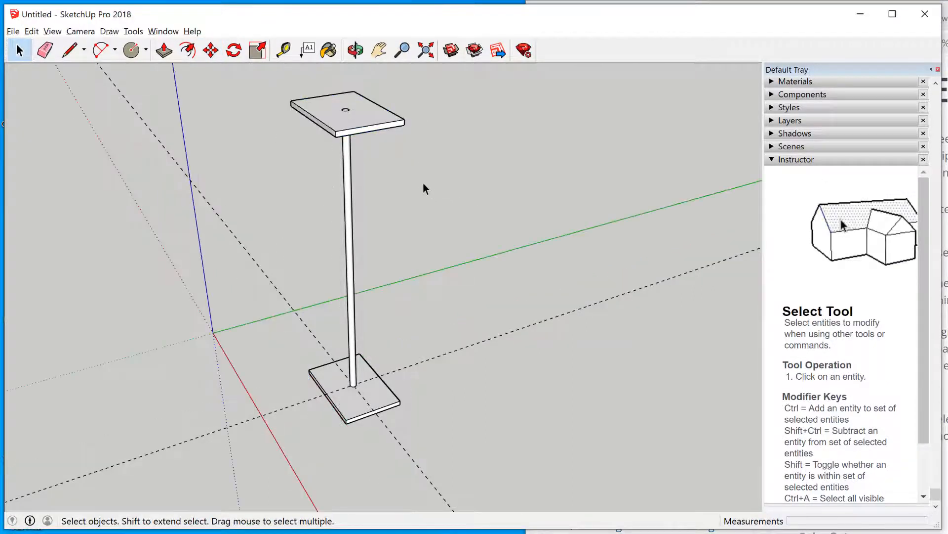
# Examine the pole with its base and top boards, from the overall view to a close-up of the top board
pyautogui.scroll(-5, 404, 165)
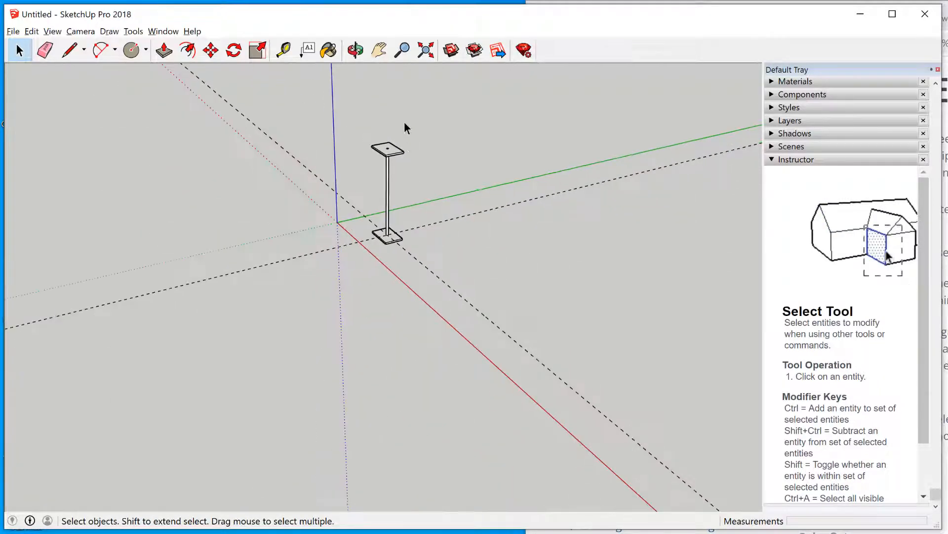
pyautogui.scroll(3, 390, 128)
pyautogui.scroll(2, 341, 203)
pyautogui.scroll(-4, 417, 180)
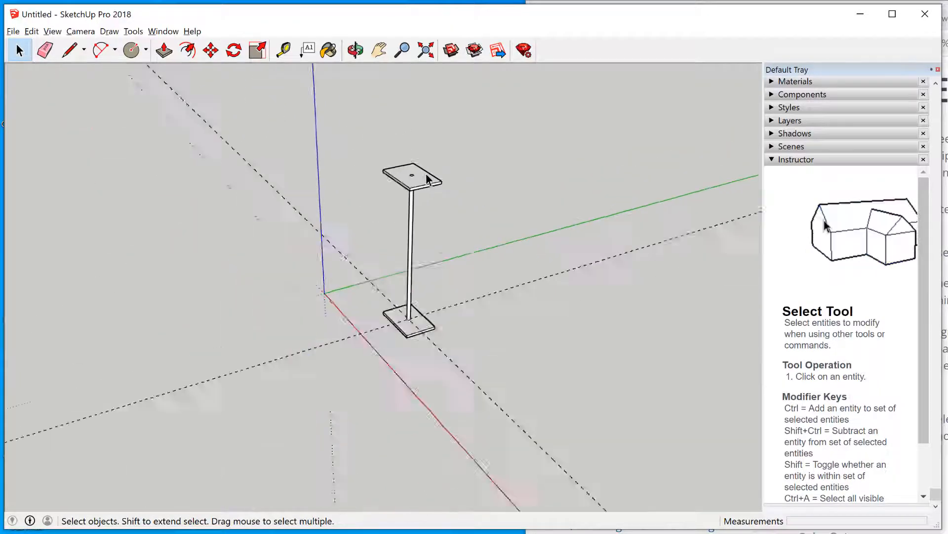
pyautogui.scroll(4, 432, 145)
pyautogui.scroll(3, 432, 144)
pyautogui.scroll(-3, 389, 260)
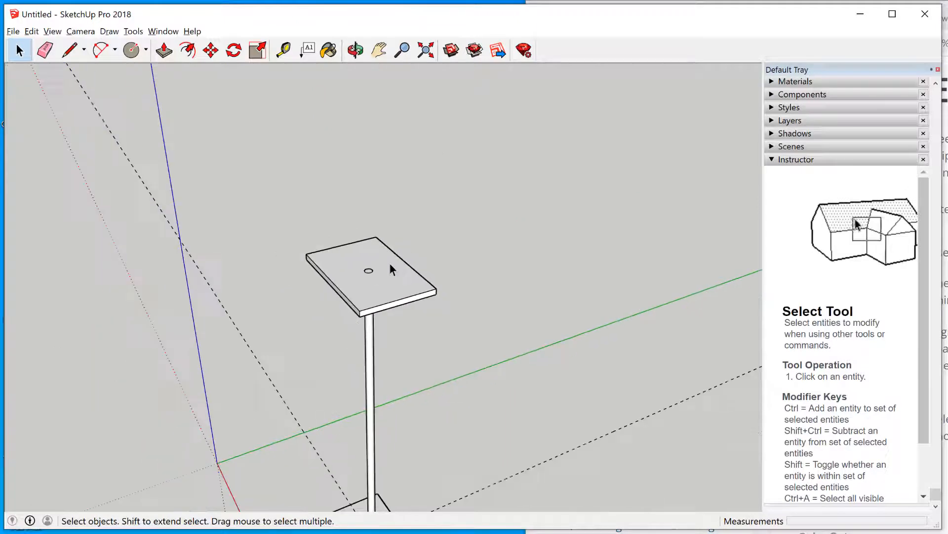
pyautogui.scroll(-1, 381, 266)
pyautogui.scroll(2, 369, 278)
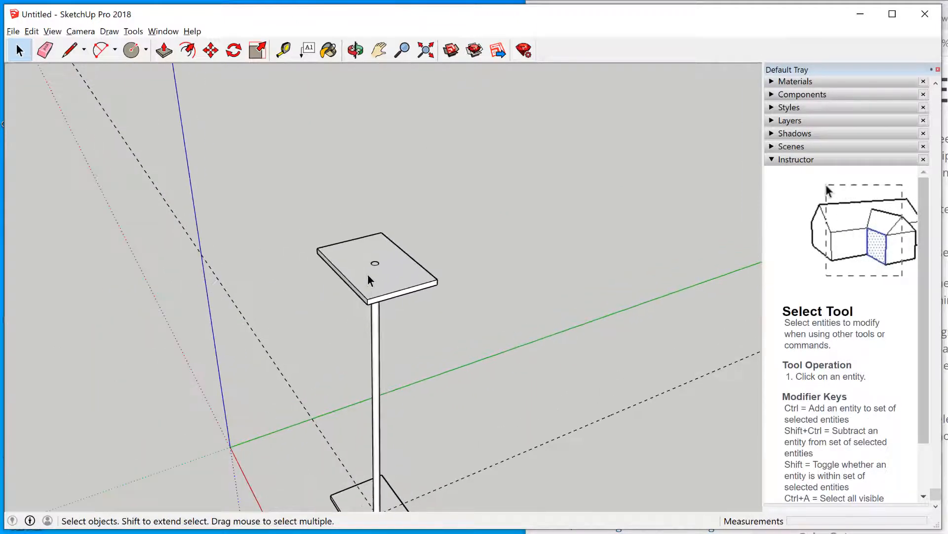
# Open the combined group and the top board's nested group for editing, and select the board's top face
pyautogui.click(368, 274)
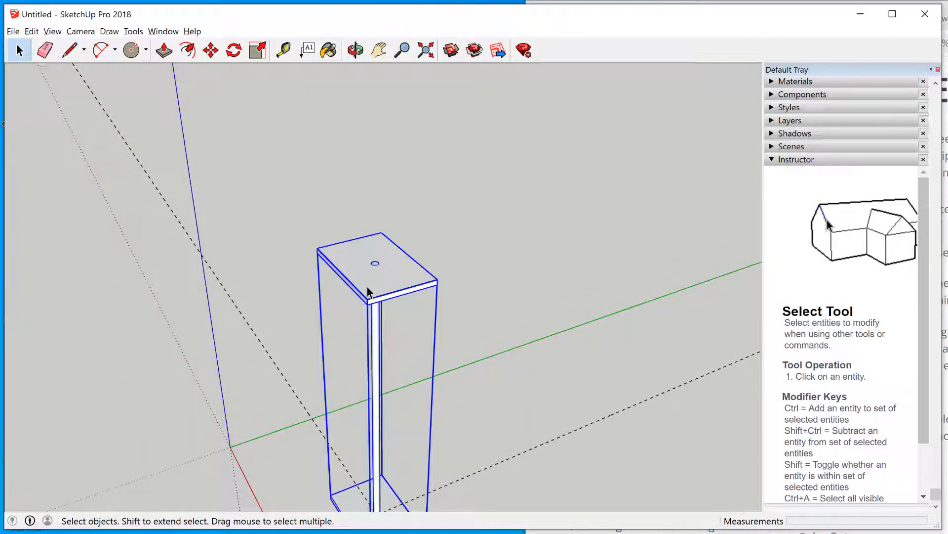
pyautogui.doubleClick(368, 288)
pyautogui.click(351, 268)
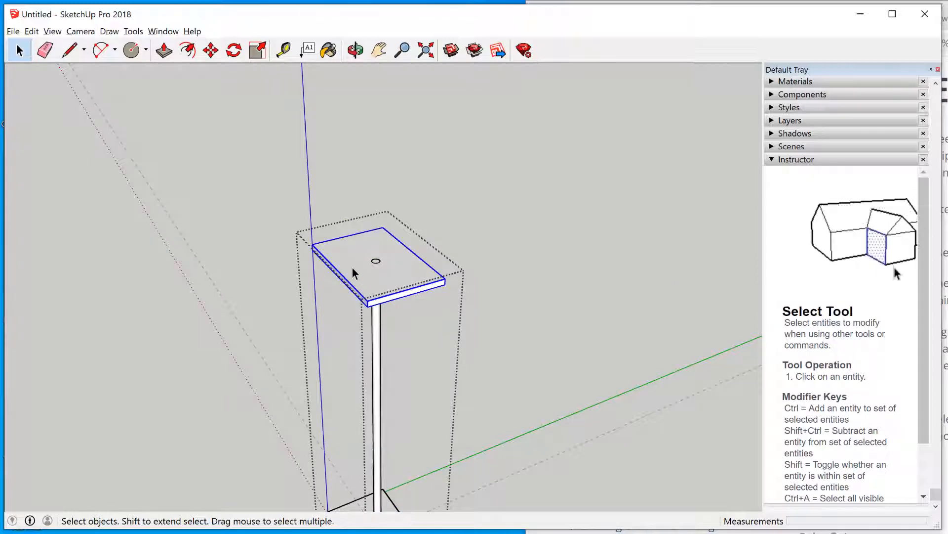
pyautogui.scroll(5, 378, 256)
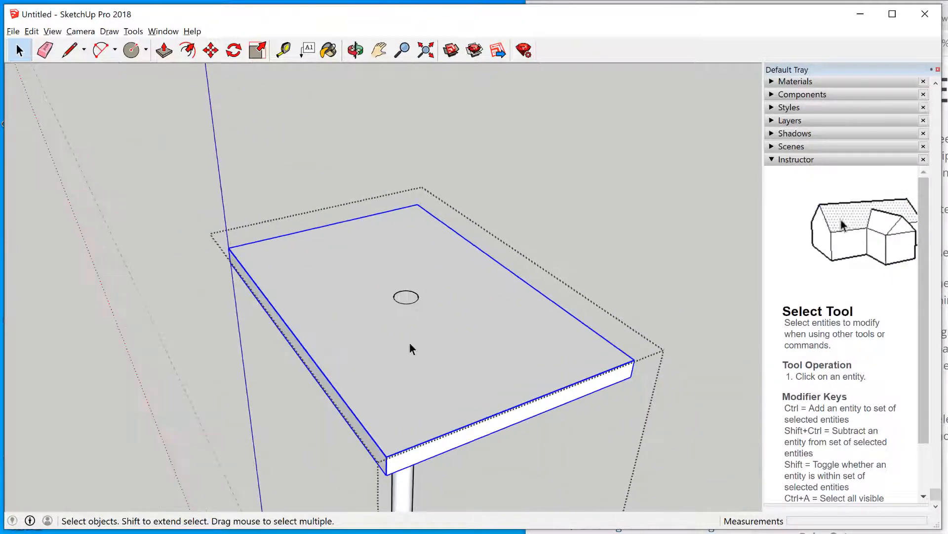
pyautogui.scroll(-2, 436, 299)
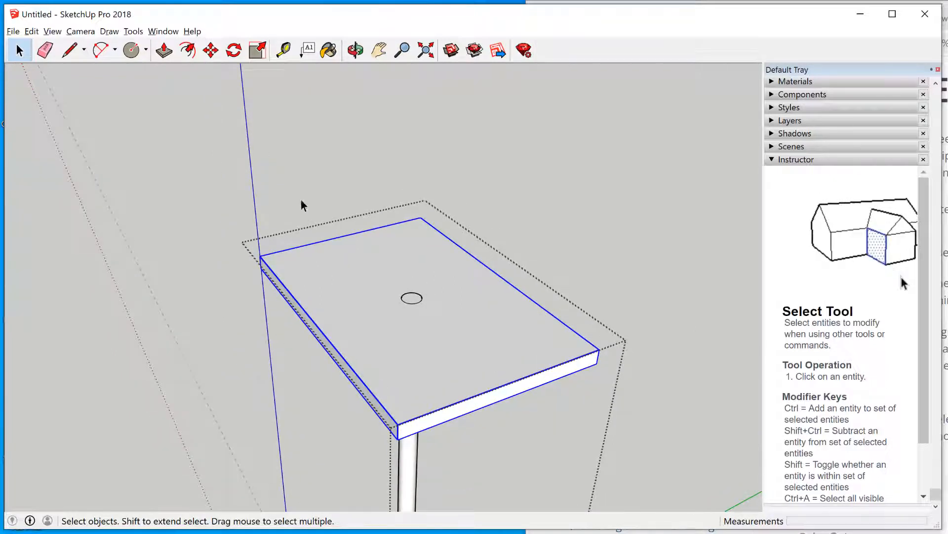
pyautogui.click(191, 51)
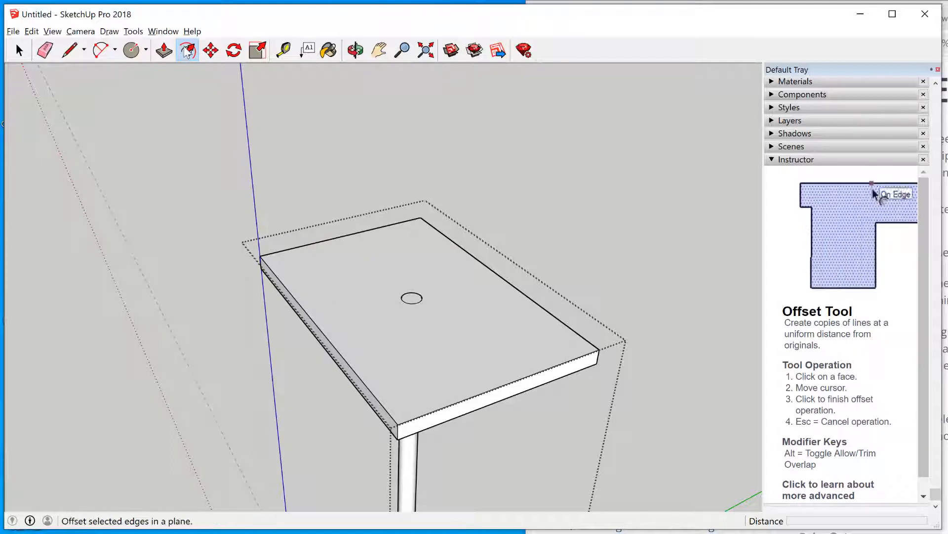
pyautogui.click(19, 50)
pyautogui.doubleClick(345, 305)
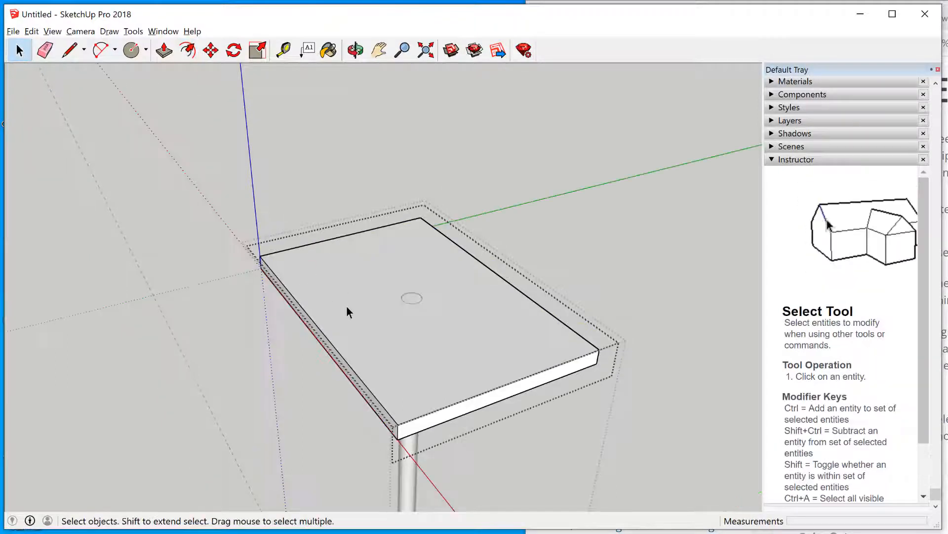
pyautogui.click(326, 271)
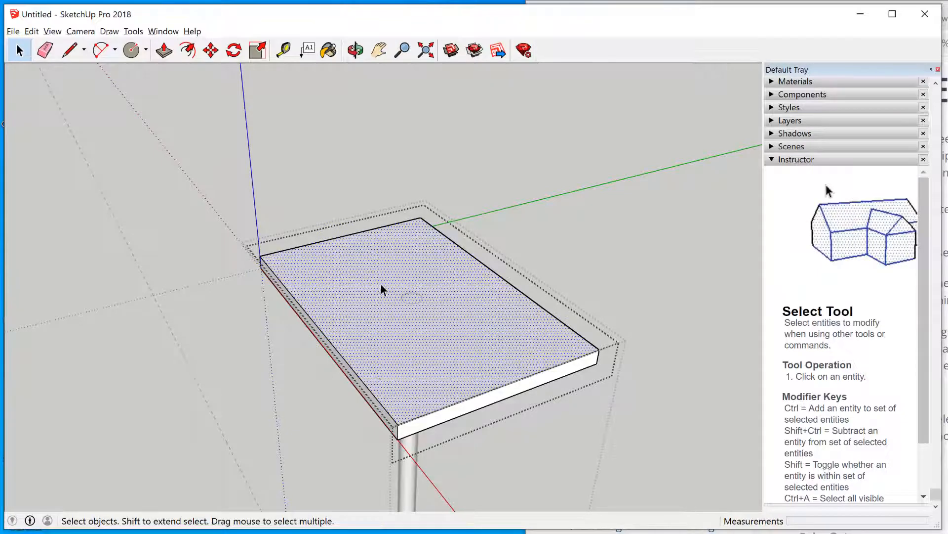
# Offset the outline of the top board's upper face inward by about 3/4"
pyautogui.click(188, 51)
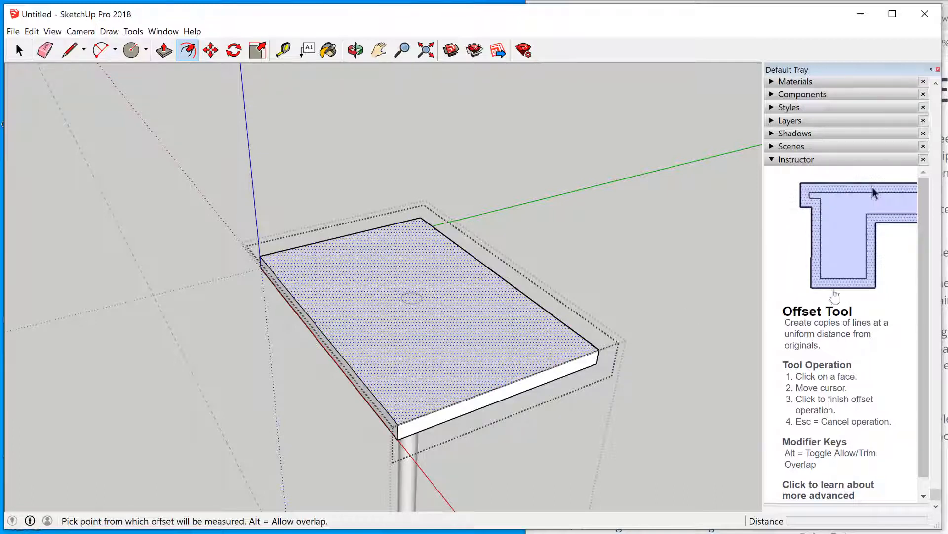
pyautogui.click(327, 239)
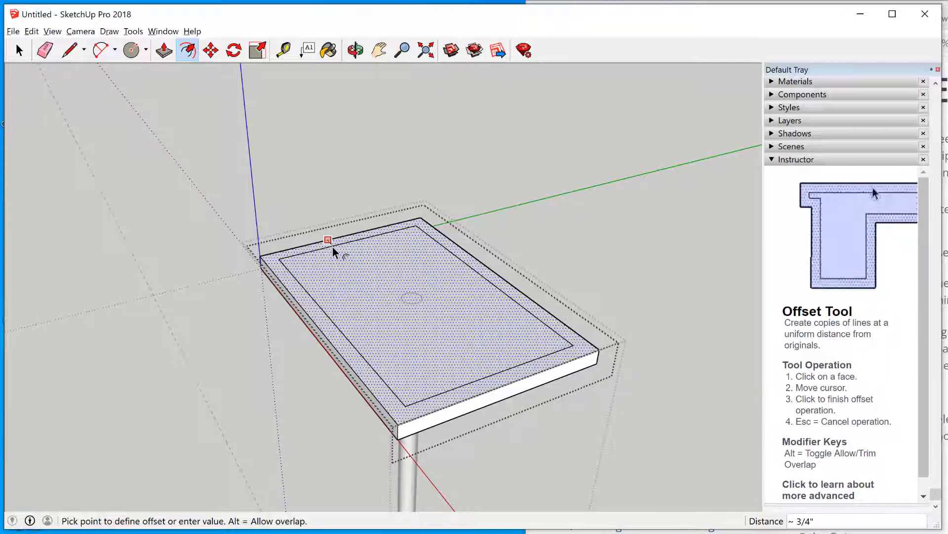
pyautogui.click(333, 249)
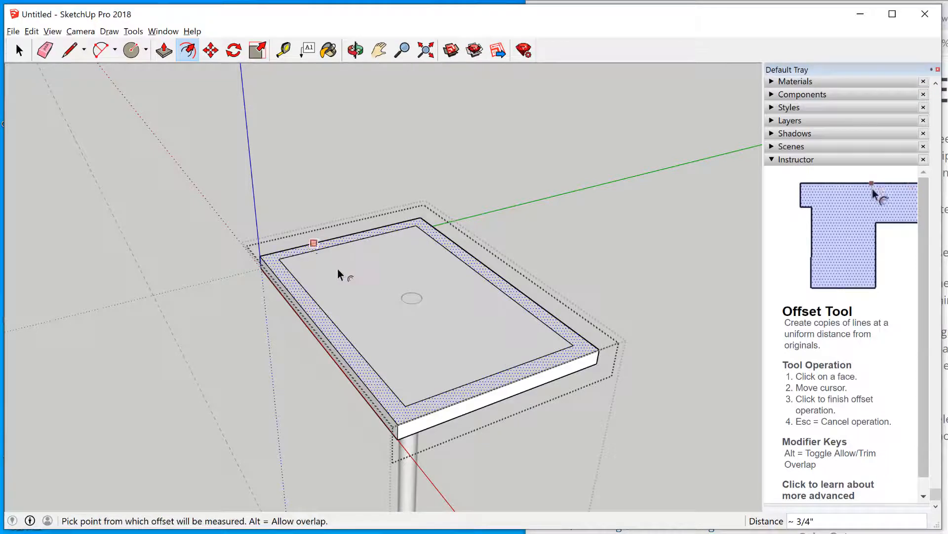
# Select the inner face and the surrounding border face in turn, ending with the border face selected
pyautogui.click(22, 50)
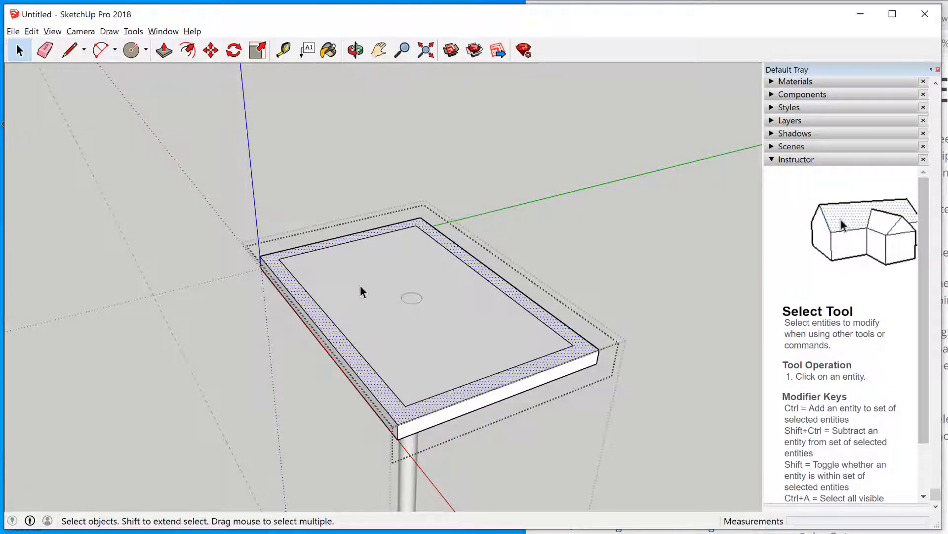
pyautogui.click(360, 285)
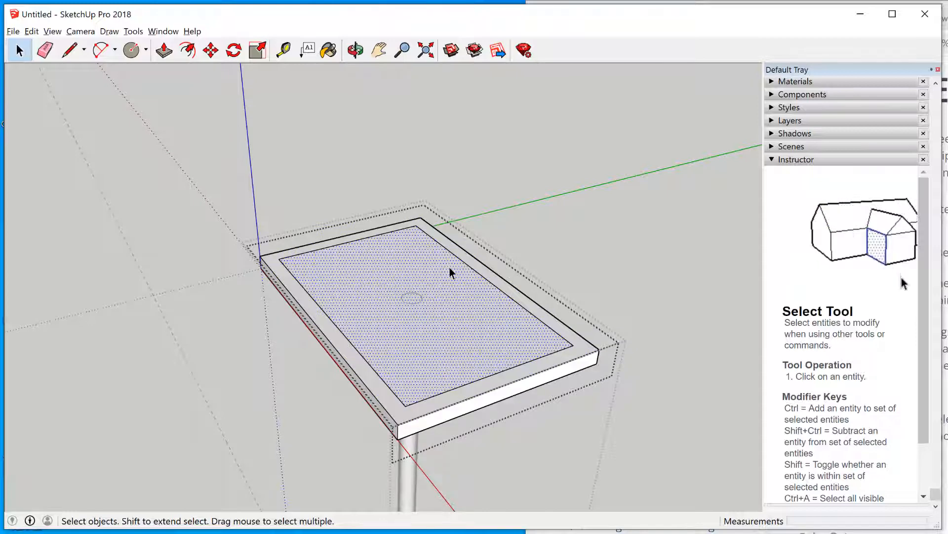
pyautogui.click(317, 313)
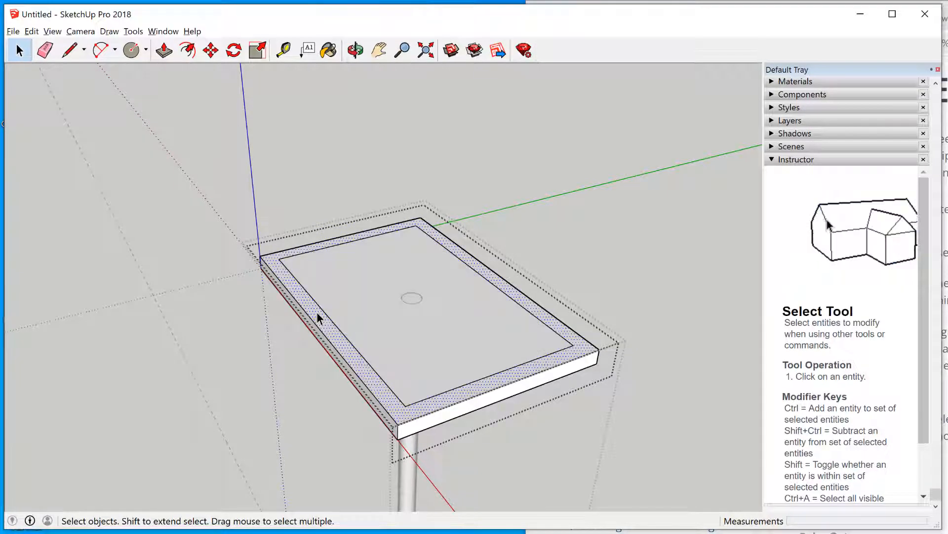
pyautogui.click(379, 287)
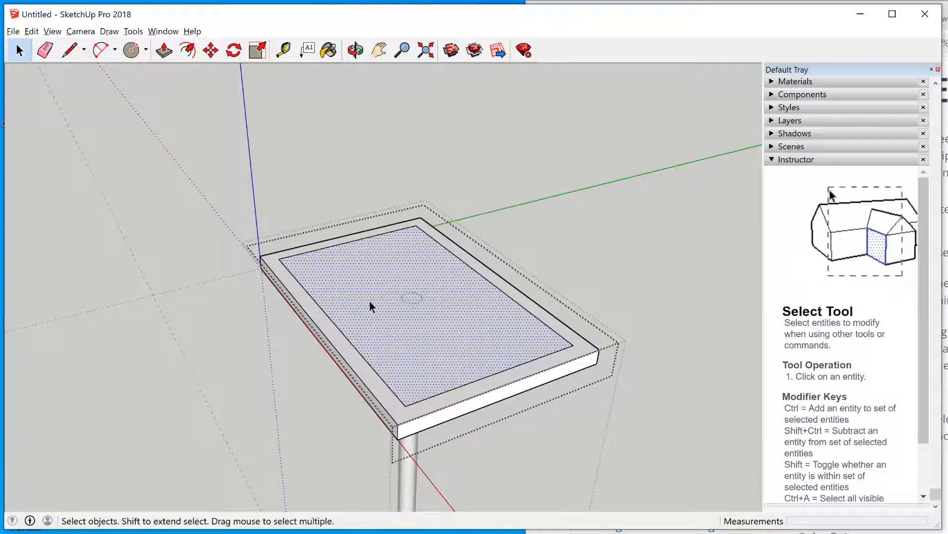
pyautogui.click(306, 300)
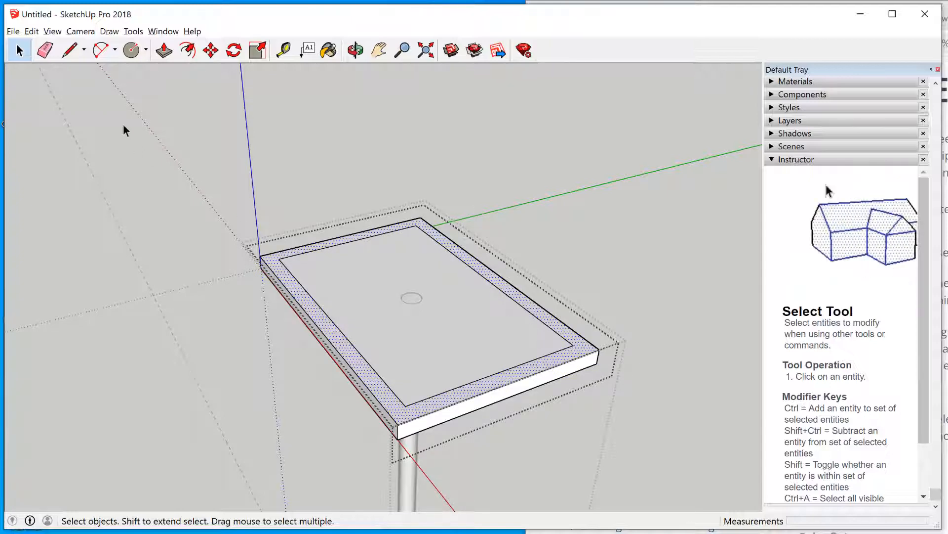
# Pull the border face up 5" with Push/Pull to form the walls of an open box
pyautogui.scroll(-5, 423, 189)
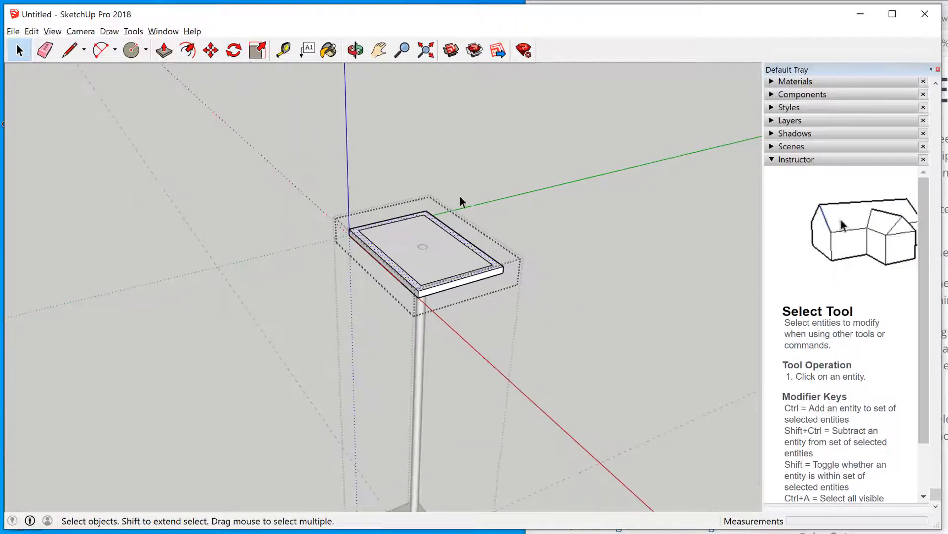
pyautogui.scroll(3, 554, 146)
pyautogui.scroll(-3, 294, 276)
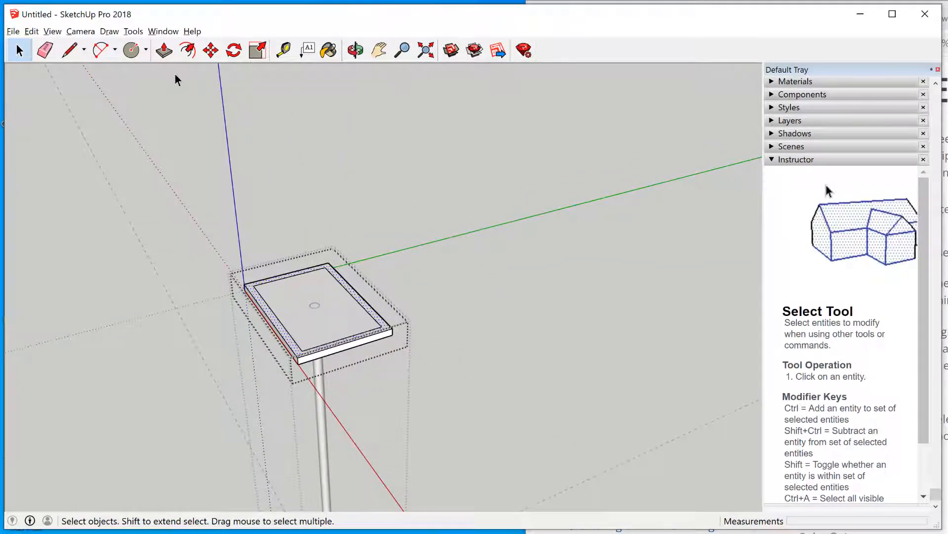
pyautogui.click(164, 50)
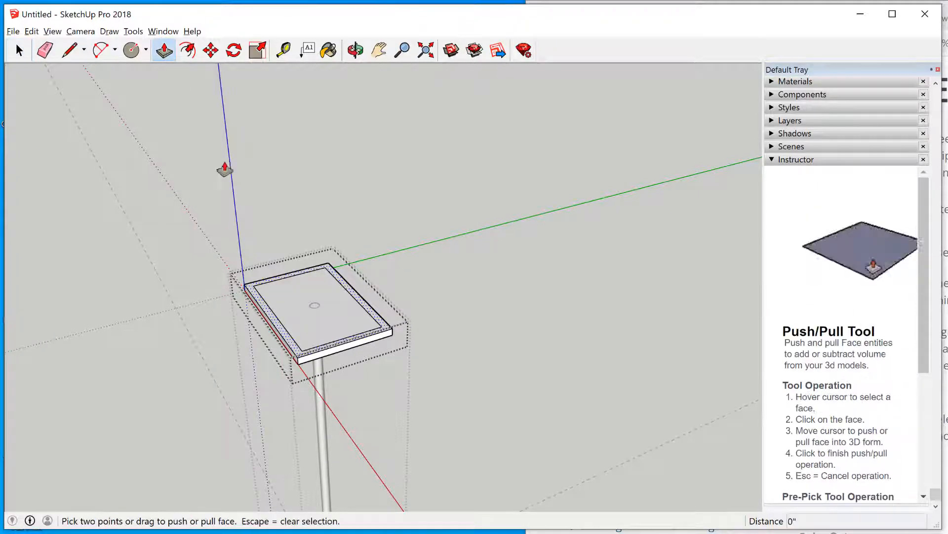
pyautogui.click(257, 296)
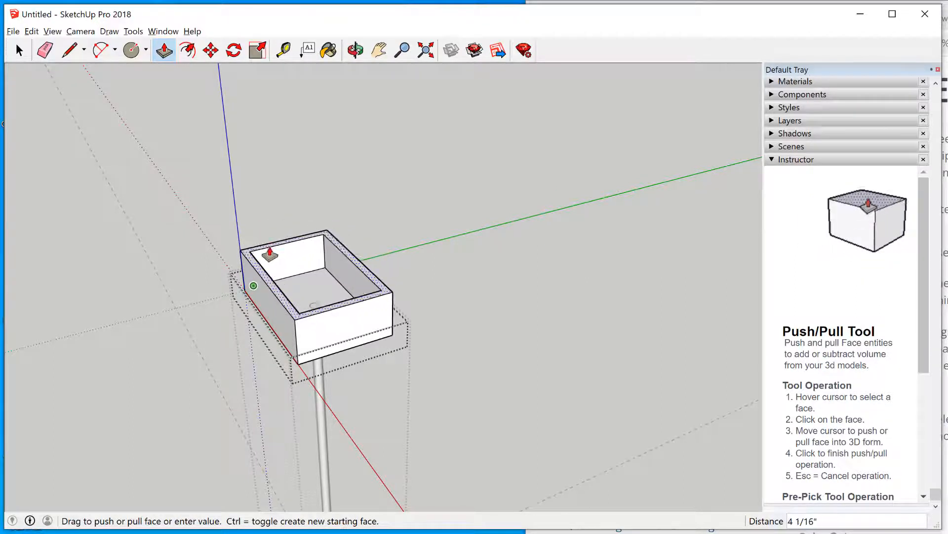
pyautogui.click(270, 254)
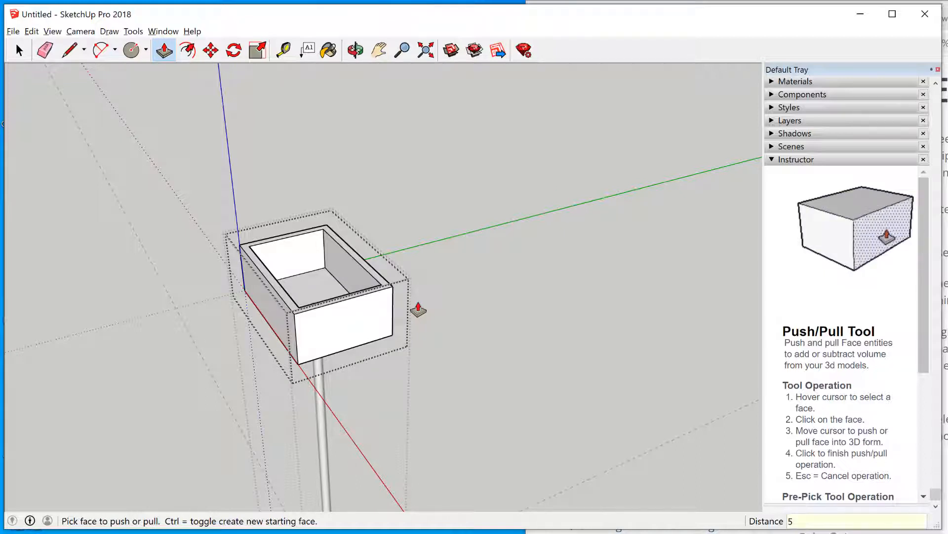
pyautogui.press('Return')
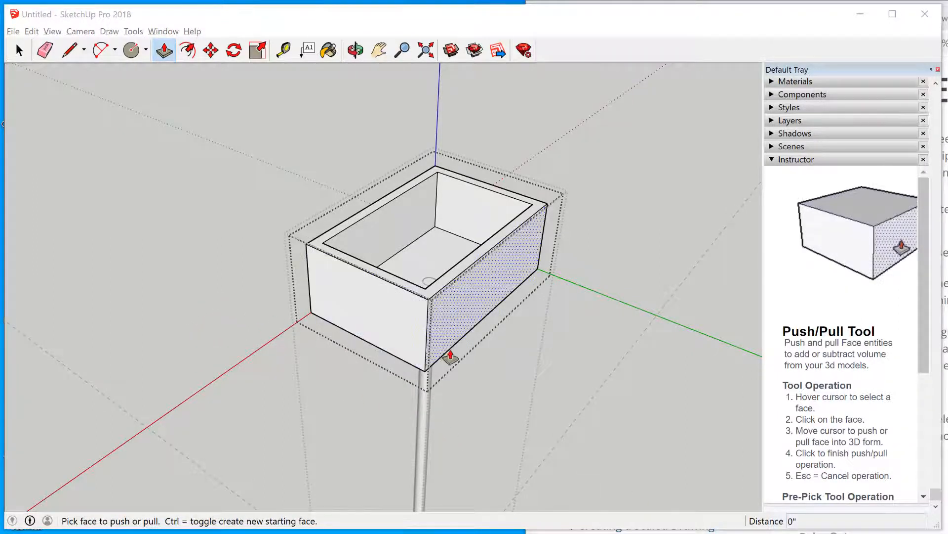
# Examine the open box on its pole from the overall view to a close-up of its short outer side
pyautogui.scroll(-3, 541, 341)
pyautogui.scroll(-2, 528, 330)
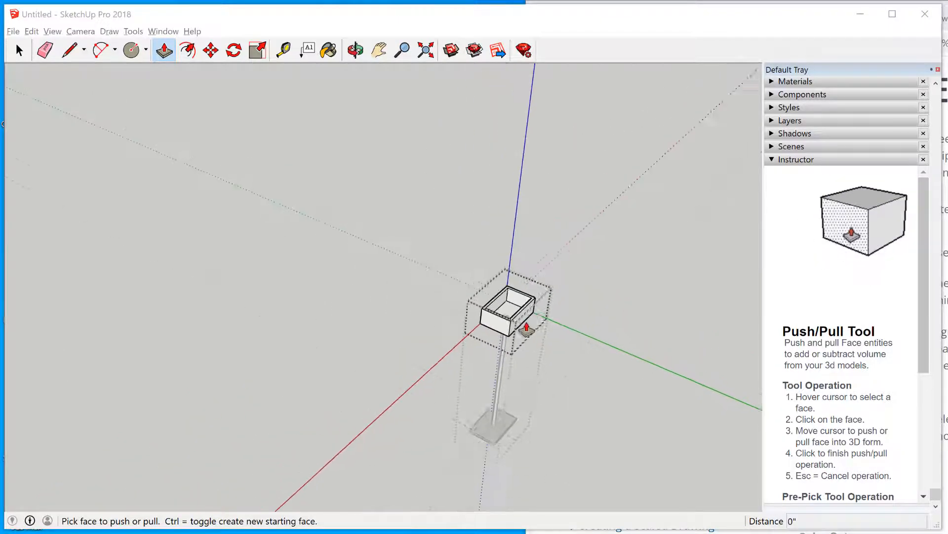
pyautogui.scroll(5, 469, 341)
pyautogui.scroll(-4, 500, 311)
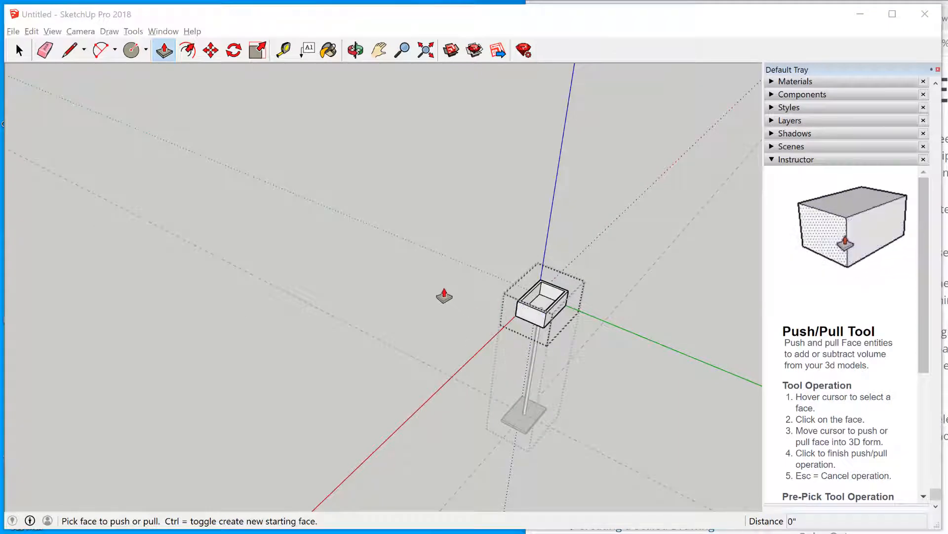
pyautogui.click(355, 50)
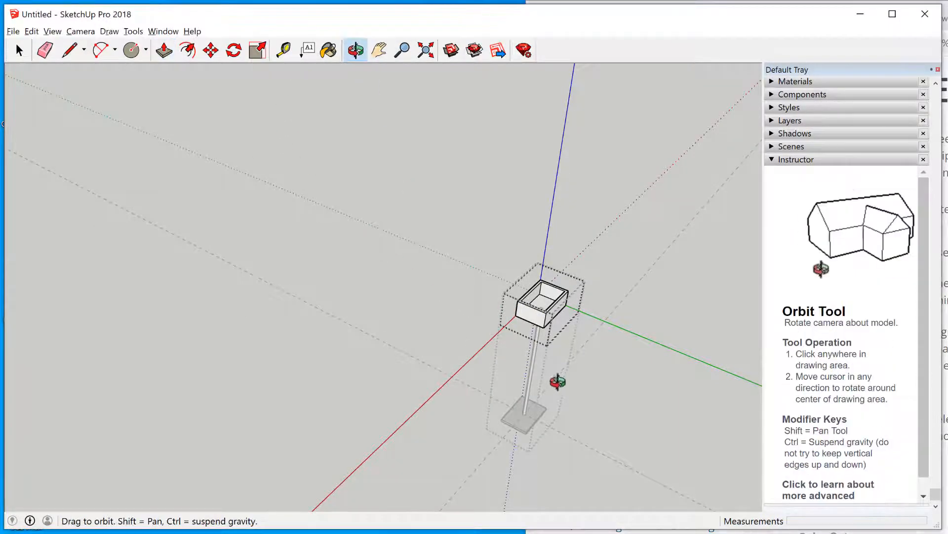
pyautogui.moveTo(558, 381); pyautogui.dragTo(567, 347)
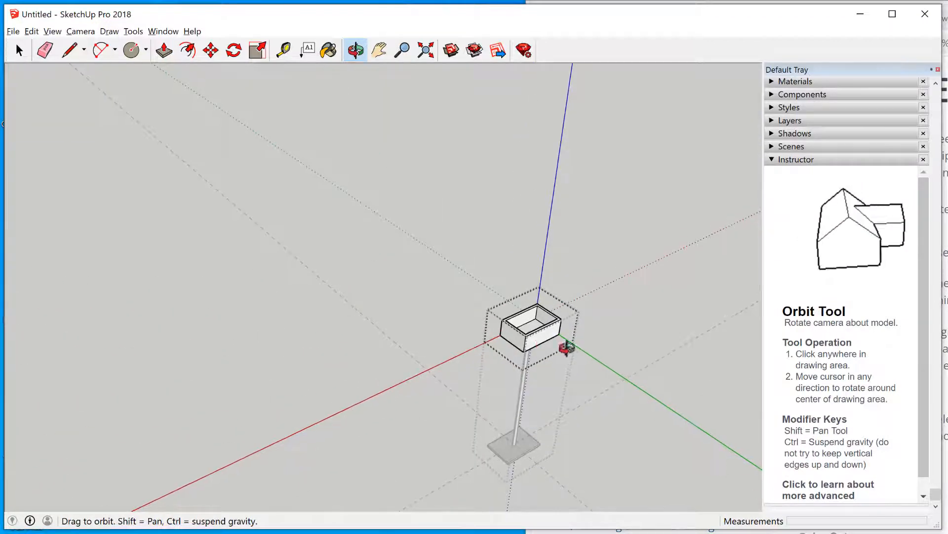
pyautogui.scroll(5, 527, 339)
pyautogui.moveTo(400, 330); pyautogui.dragTo(517, 339)
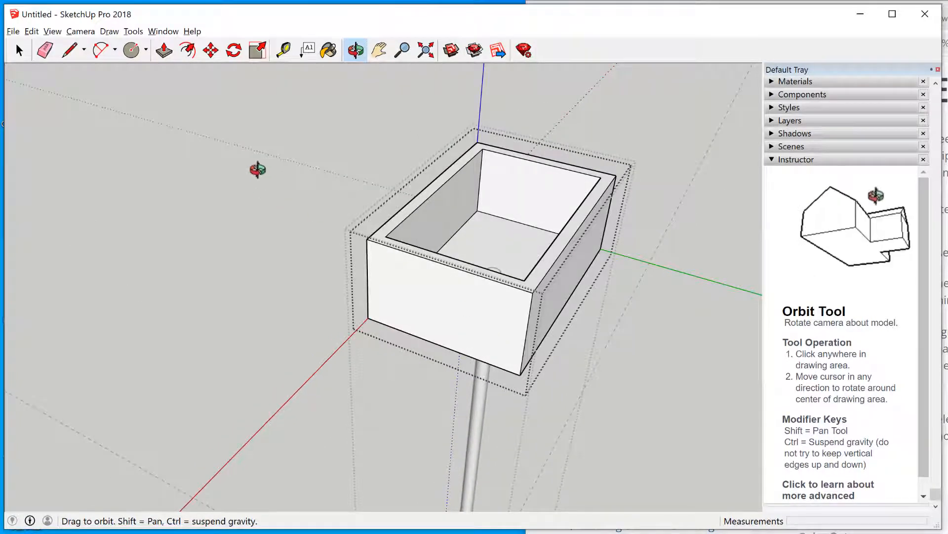
# Draw a circle with a 2" radius at the centre of the box's short outer face
pyautogui.click(131, 50)
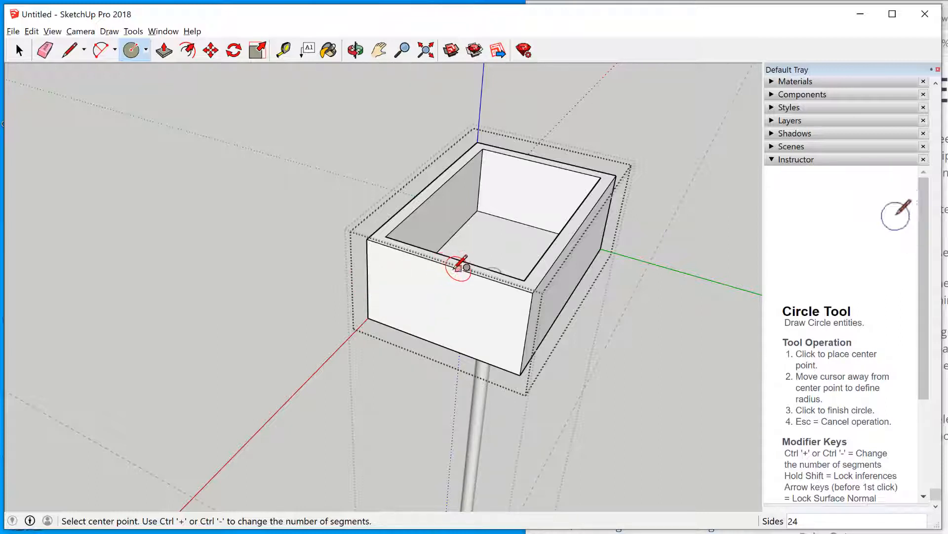
pyautogui.click(444, 306)
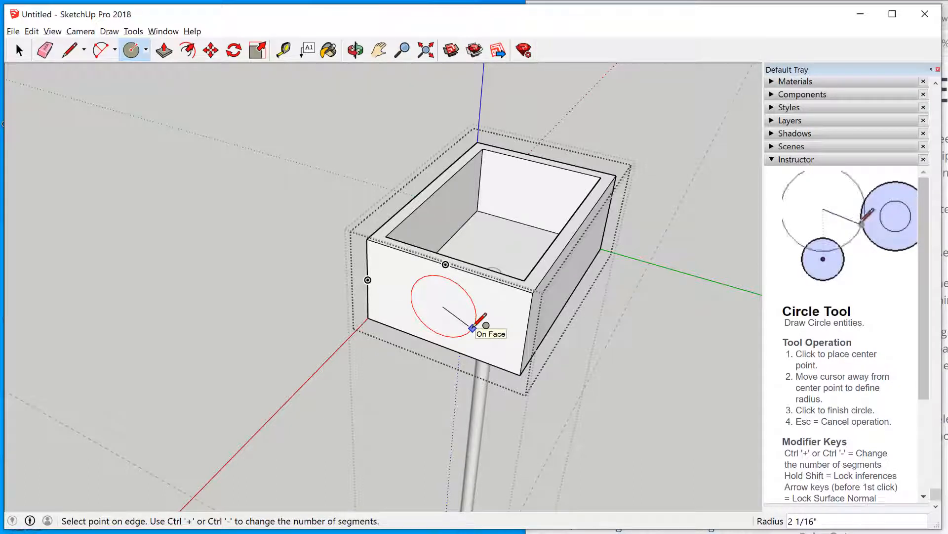
pyautogui.write('2')
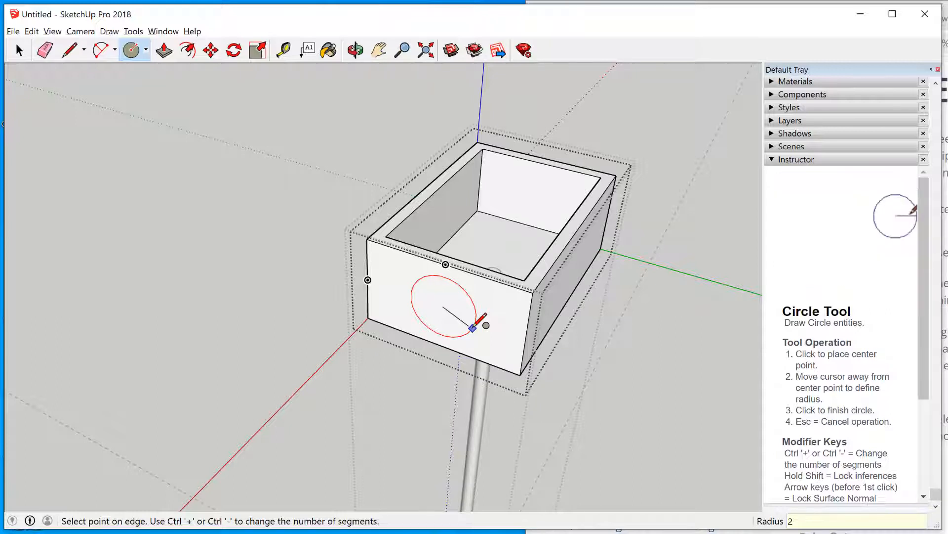
pyautogui.press('Return')
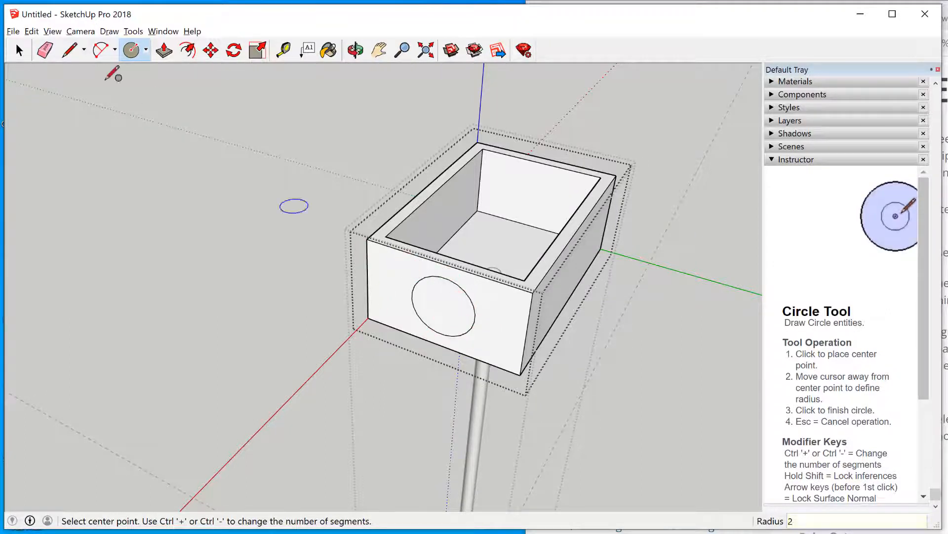
# Select the circular face and push it through the wall into the box by about 9 7/8"
pyautogui.click(19, 50)
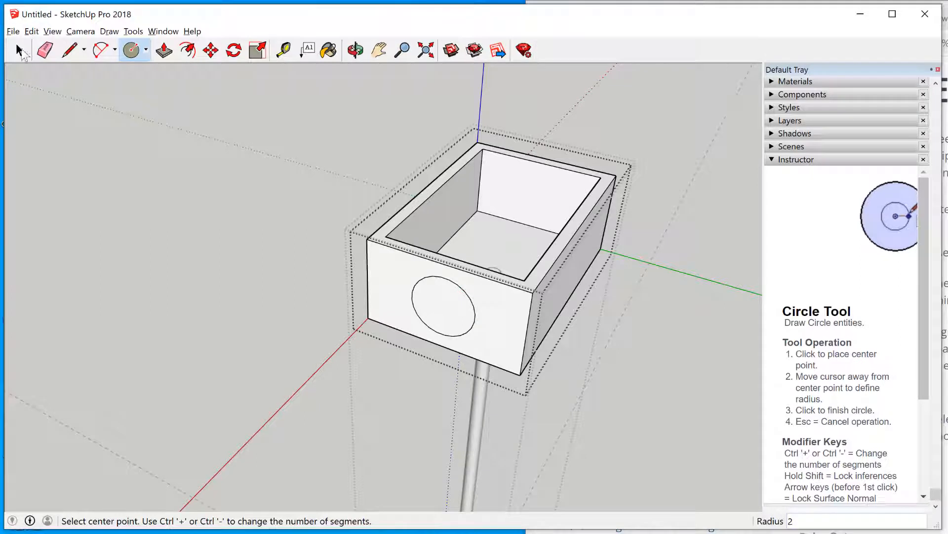
pyautogui.click(457, 304)
pyautogui.click(390, 292)
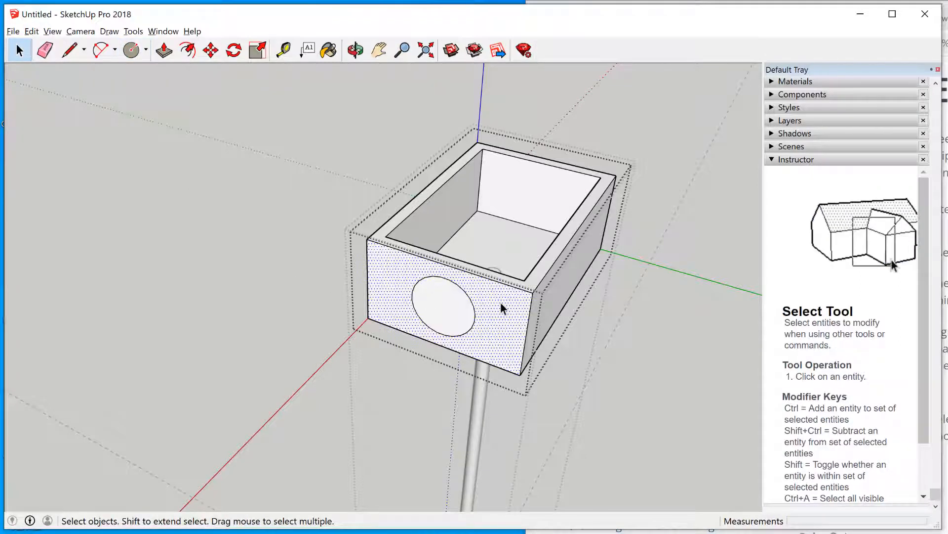
pyautogui.click(439, 311)
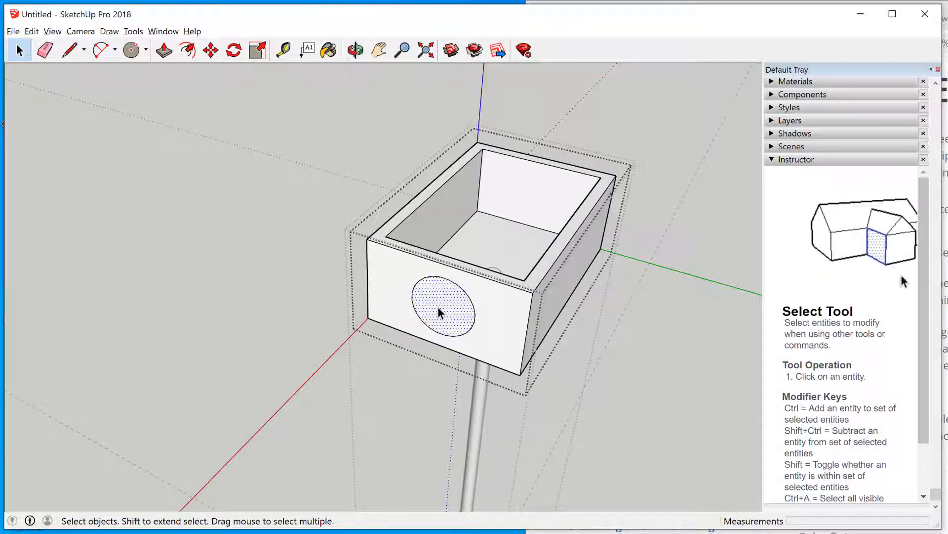
pyautogui.click(163, 50)
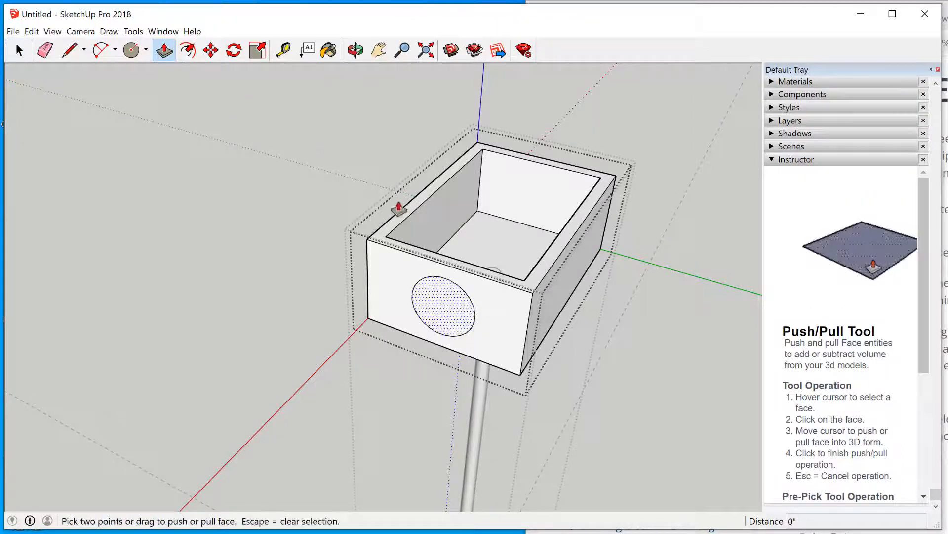
pyautogui.click(448, 311)
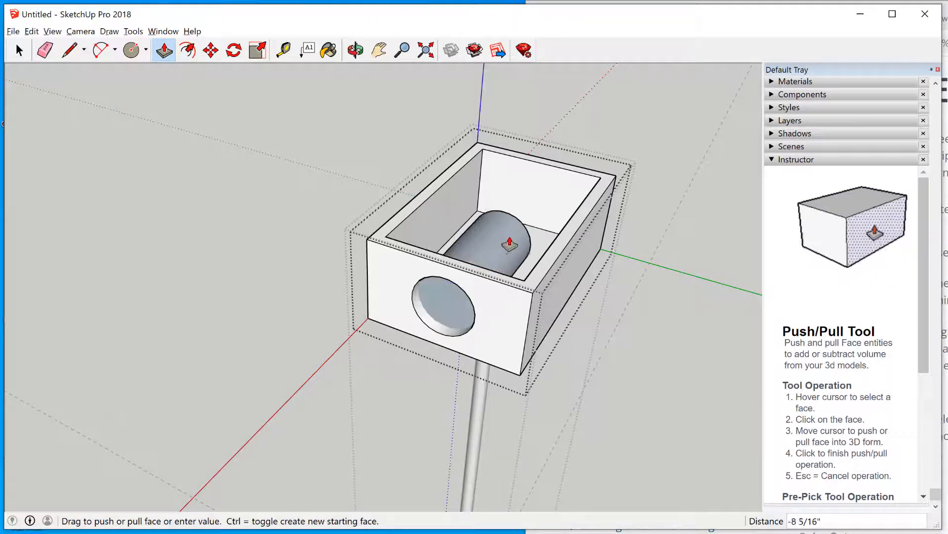
pyautogui.click(516, 236)
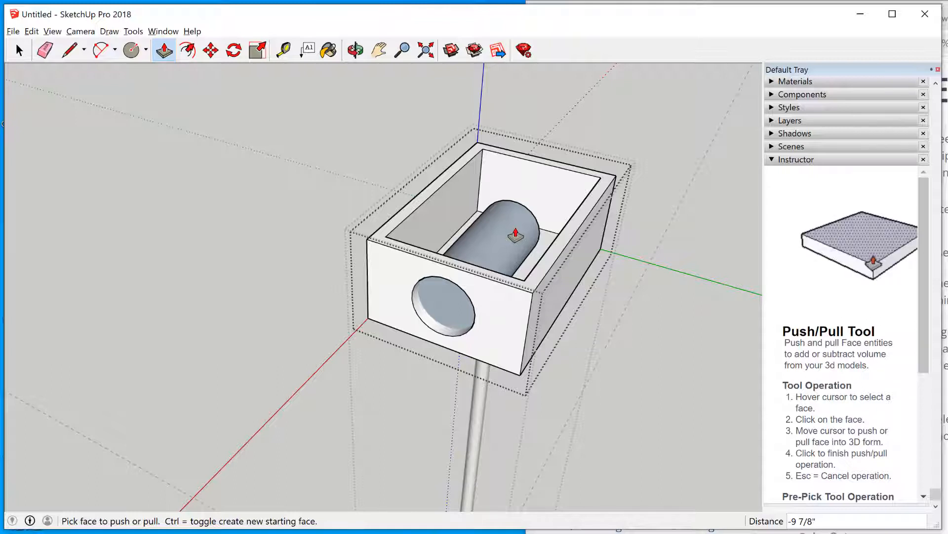
# Erase the cylinder's curved surface and its round end face inside the box
pyautogui.rightClick(515, 230)
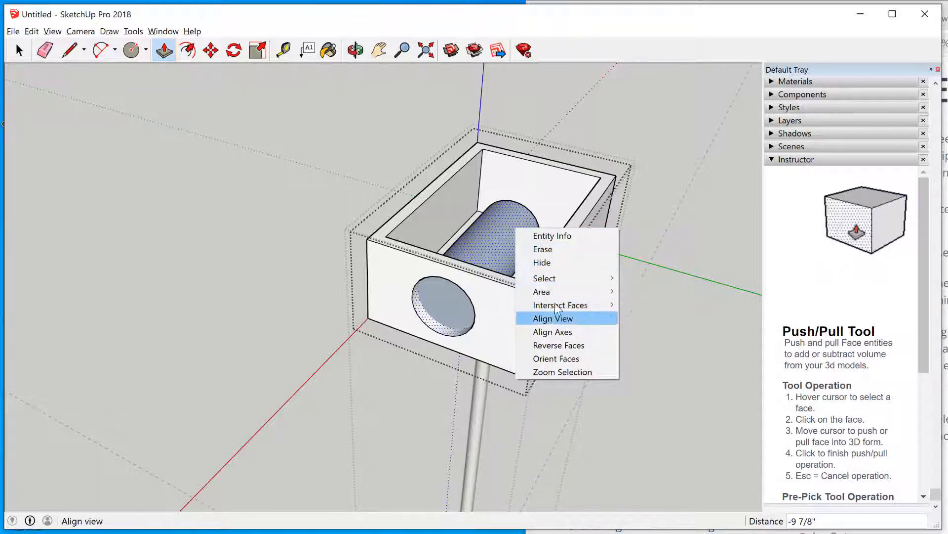
pyautogui.click(558, 252)
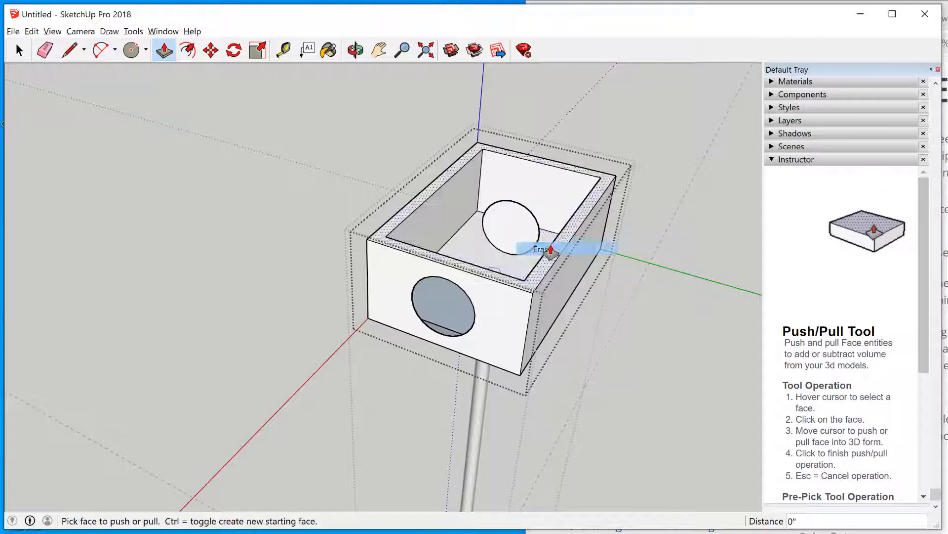
pyautogui.click(528, 226)
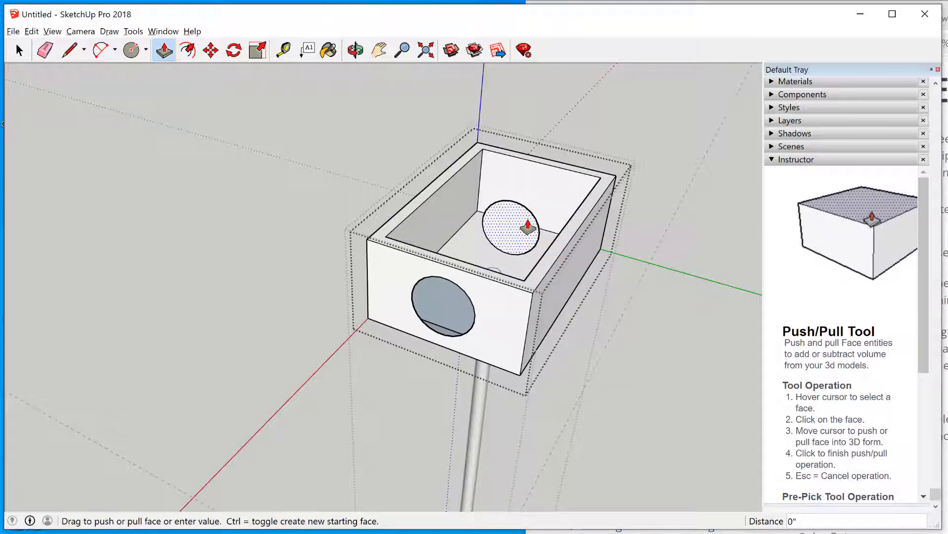
pyautogui.rightClick(528, 224)
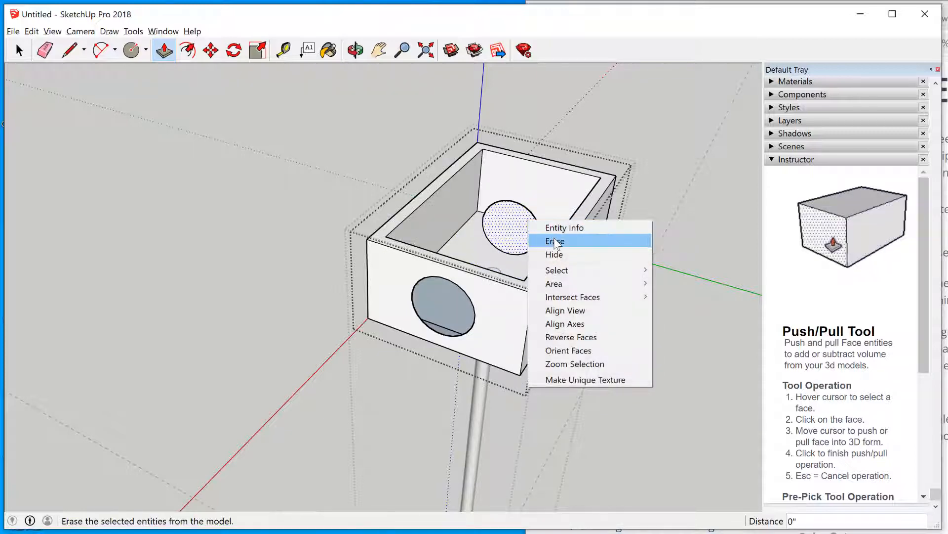
pyautogui.click(547, 239)
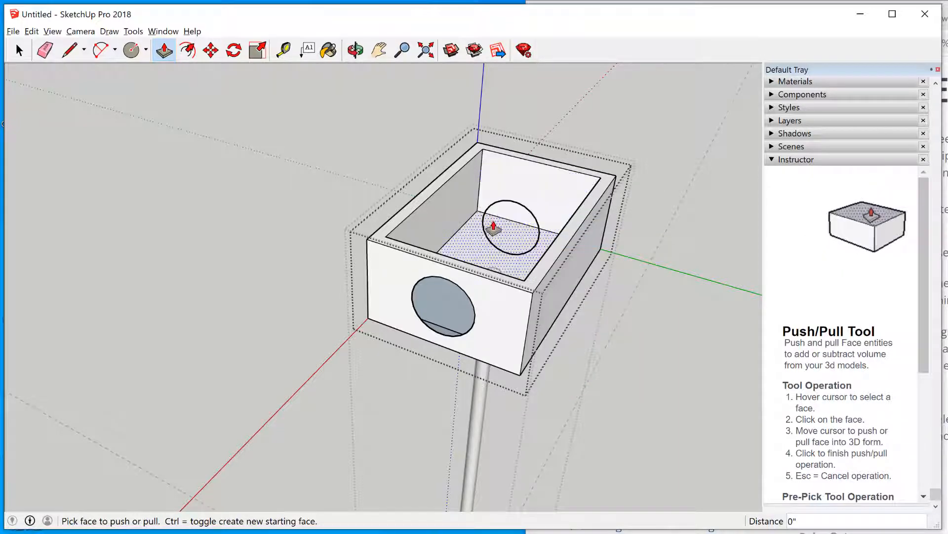
pyautogui.press('space')
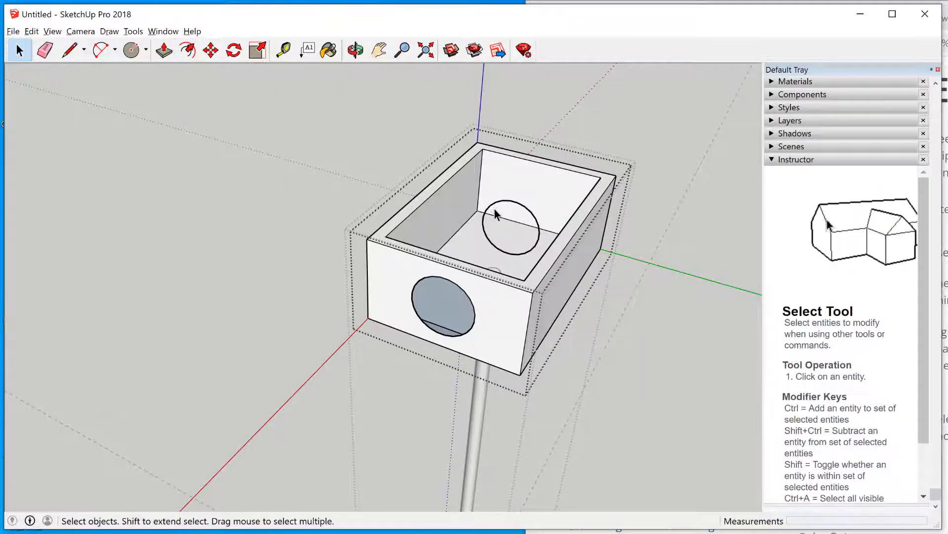
# Erase the leftover circle outline floating inside the open box
pyautogui.rightClick(492, 210)
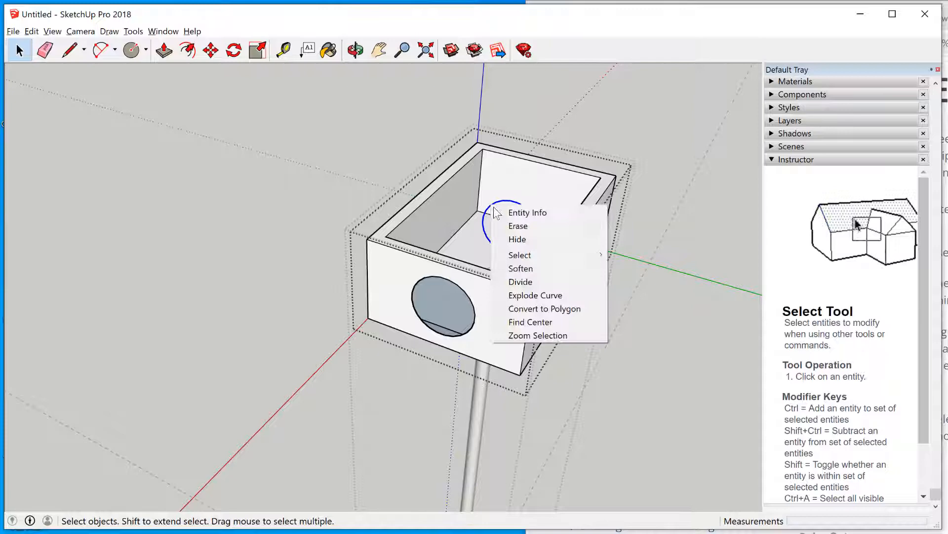
pyautogui.click(518, 225)
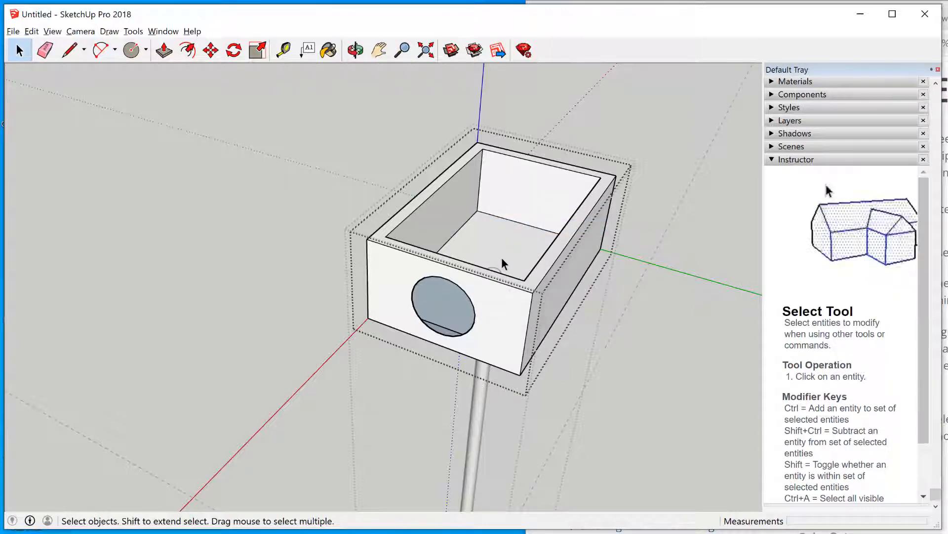
pyautogui.press('o')
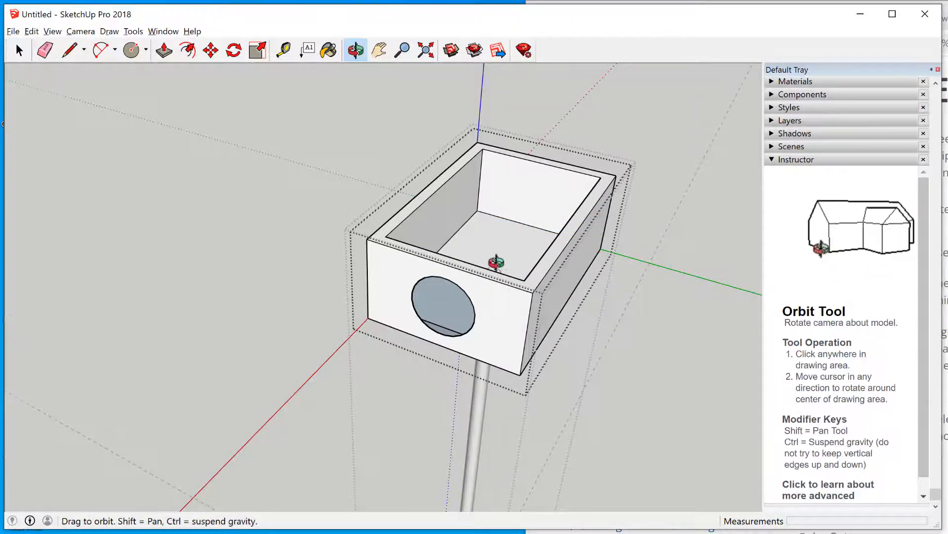
pyautogui.moveTo(501, 260)
pyautogui.mouseDown()
pyautogui.moveTo(332, 373)
pyautogui.moveTo(51, 281)
pyautogui.moveTo(28, 231)
pyautogui.moveTo(64, 279)
pyautogui.moveTo(383, 413)
pyautogui.moveTo(489, 303)
pyautogui.moveTo(493, 268)
pyautogui.mouseUp()
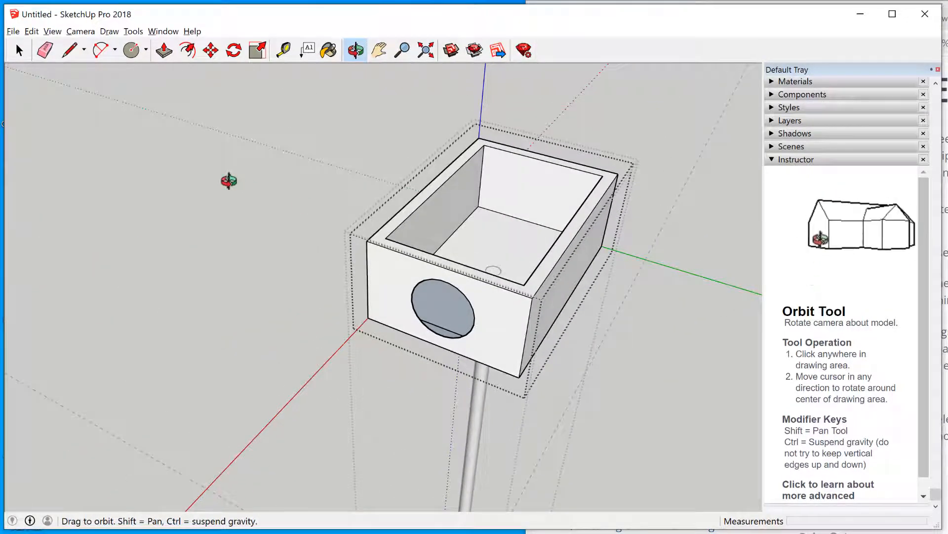
# Undo the erasures inside the box and the deep push of the circular face
pyautogui.hotkey('ctrl', 'z')
pyautogui.hotkey('ctrl', 'z')
pyautogui.hotkey('ctrl', 'z')
pyautogui.hotkey('ctrl', 'z')
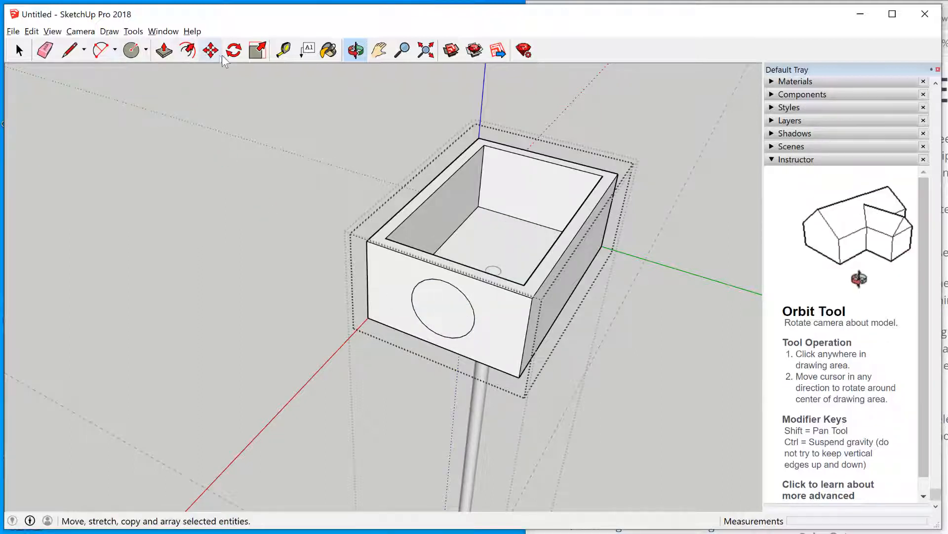
# Push the circular face about 3/4" through the short wall to cut a round hole, and leave the box group
pyautogui.click(163, 50)
pyautogui.click(438, 311)
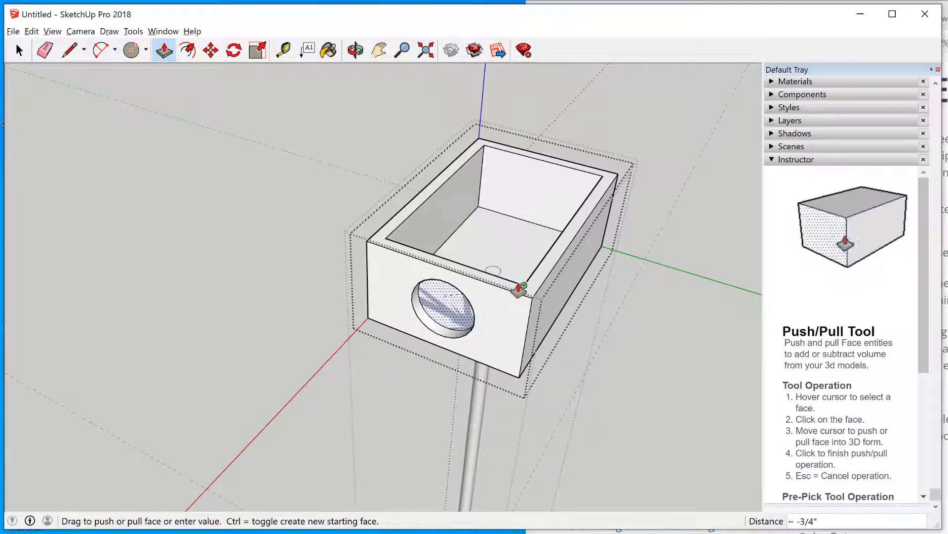
pyautogui.click(486, 276)
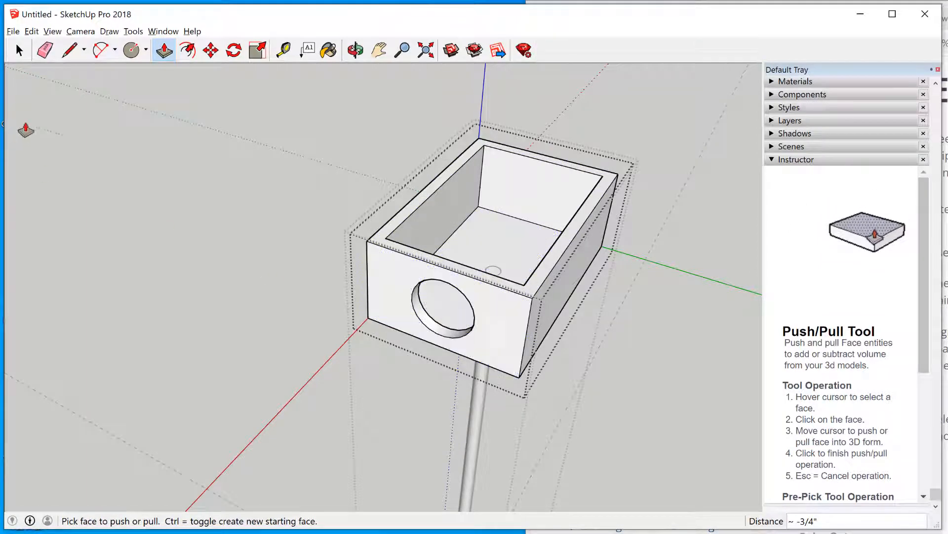
pyautogui.click(349, 53)
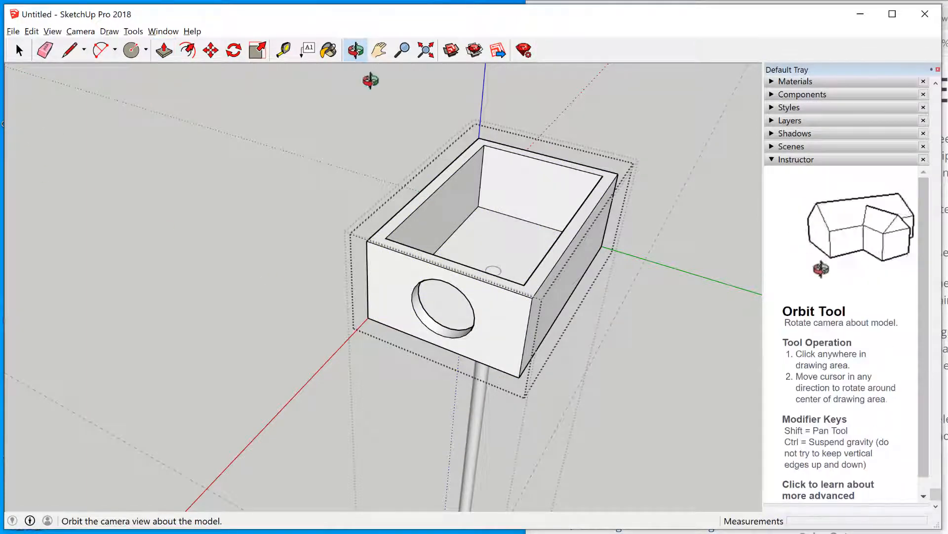
pyautogui.moveTo(640, 258); pyautogui.dragTo(614, 239)
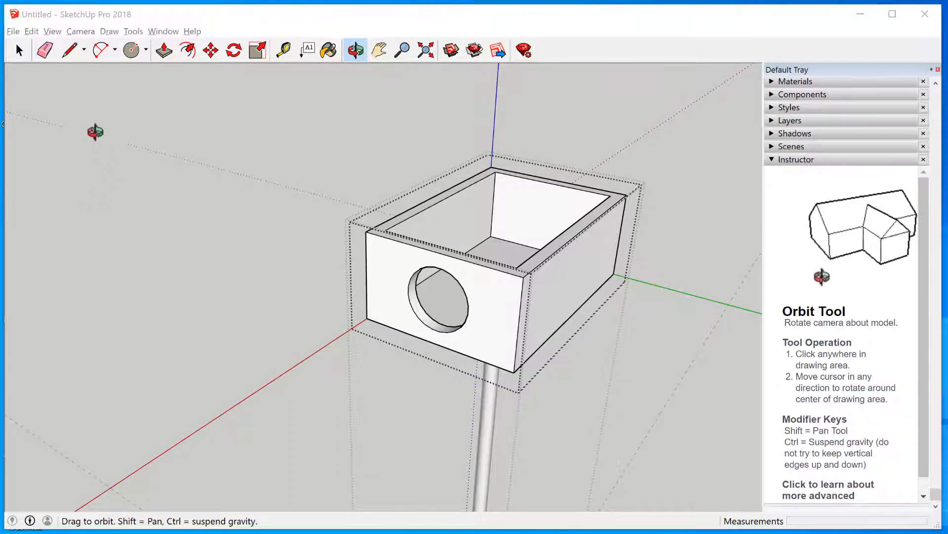
pyautogui.click(20, 50)
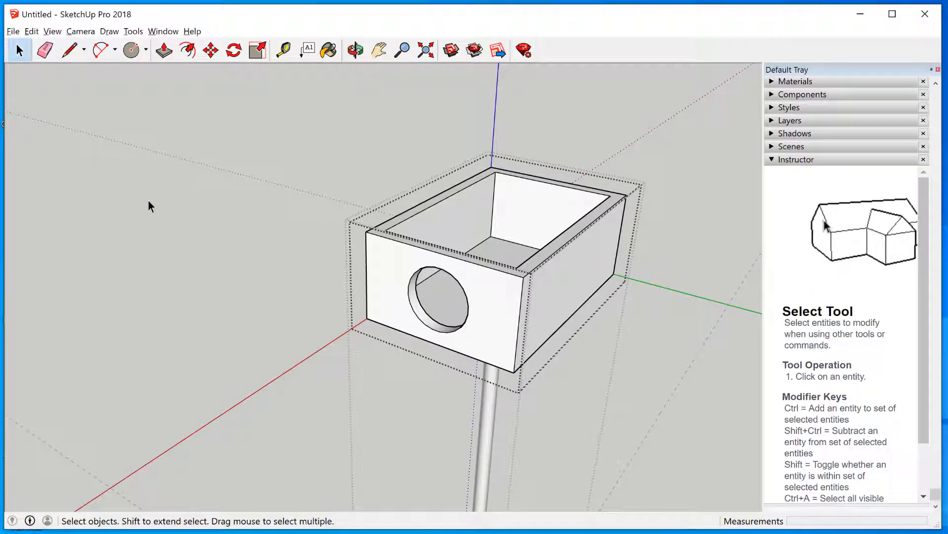
pyautogui.click(177, 235)
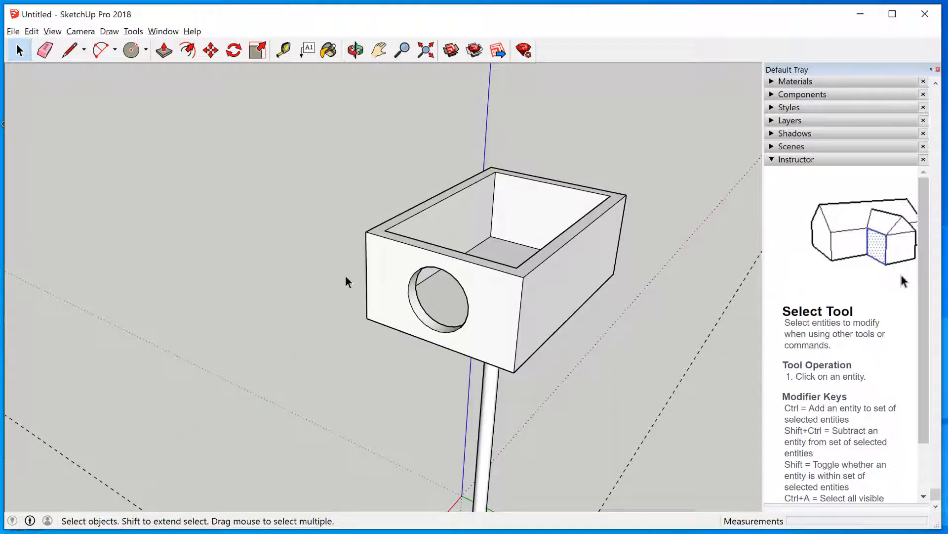
# Try to draw a 3/4" by 9 1/4" rectangle on the top edge of the wall with the hole
pyautogui.click(373, 252)
pyautogui.scroll(-4, 395, 332)
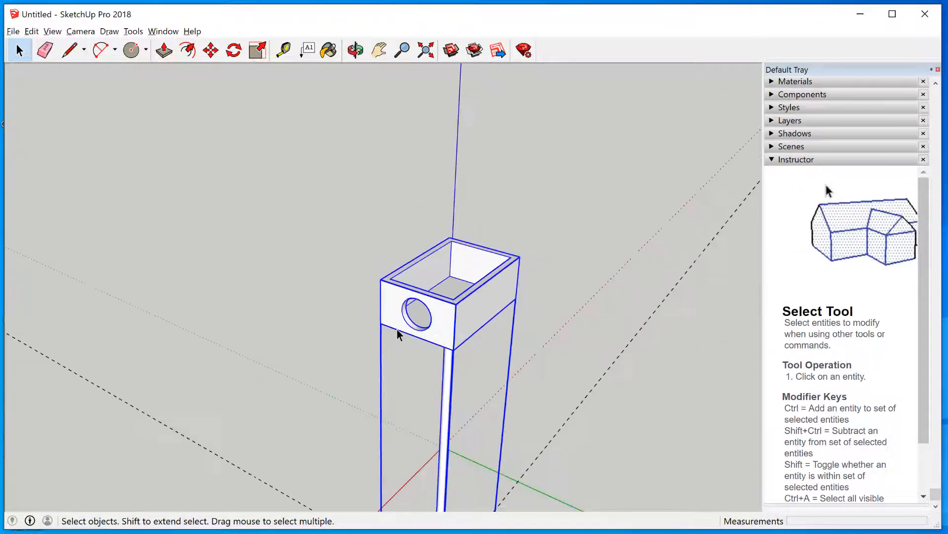
pyautogui.scroll(7, 381, 328)
pyautogui.scroll(-2, 393, 298)
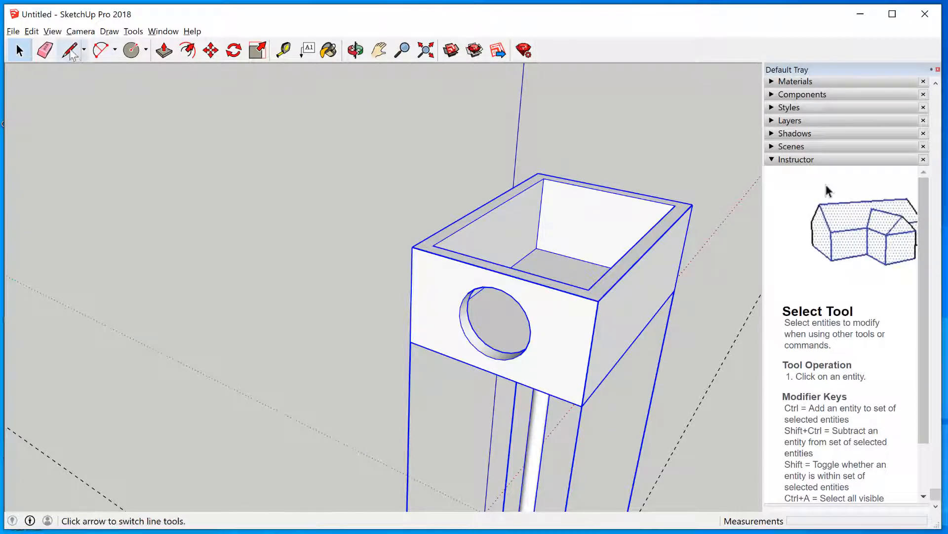
pyautogui.click(146, 50)
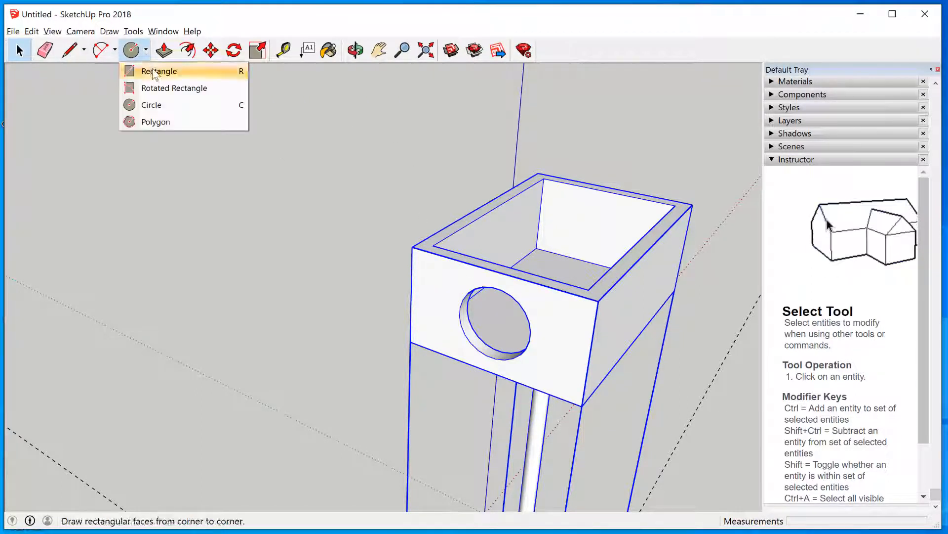
pyautogui.click(157, 71)
pyautogui.scroll(2, 493, 251)
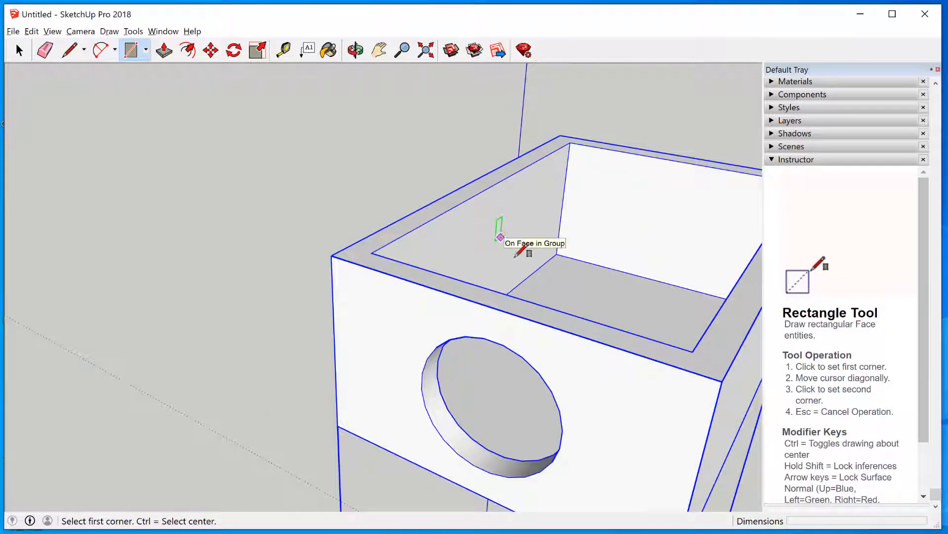
pyautogui.click(693, 352)
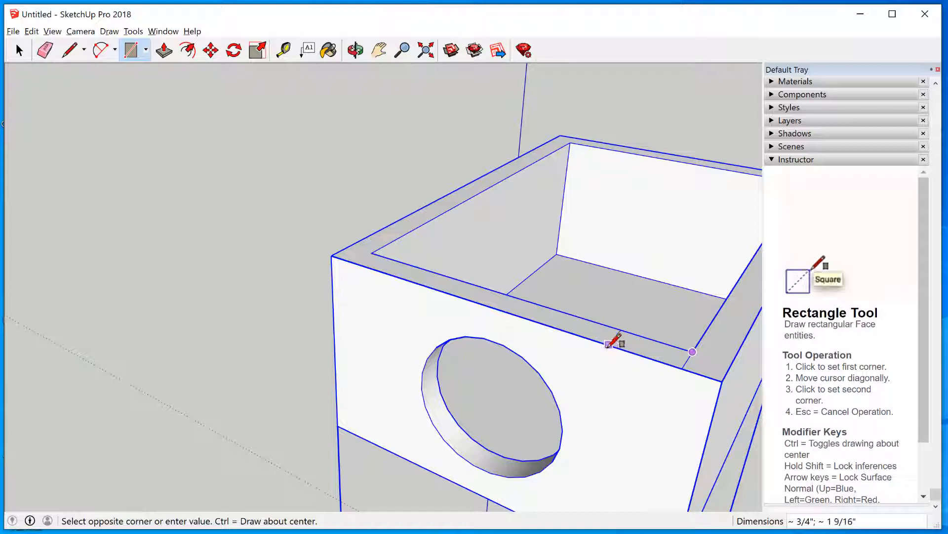
pyautogui.click(331, 255)
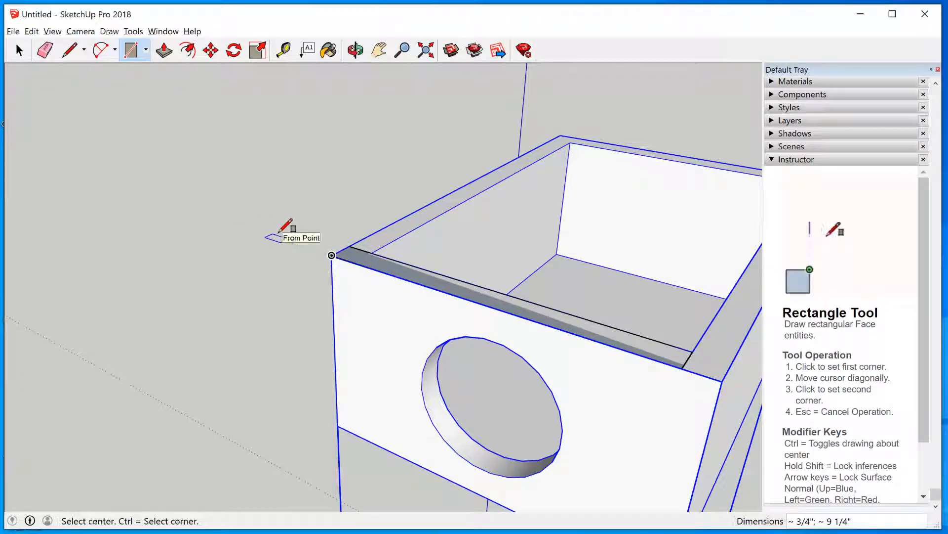
pyautogui.hotkey('ctrl', 'z')
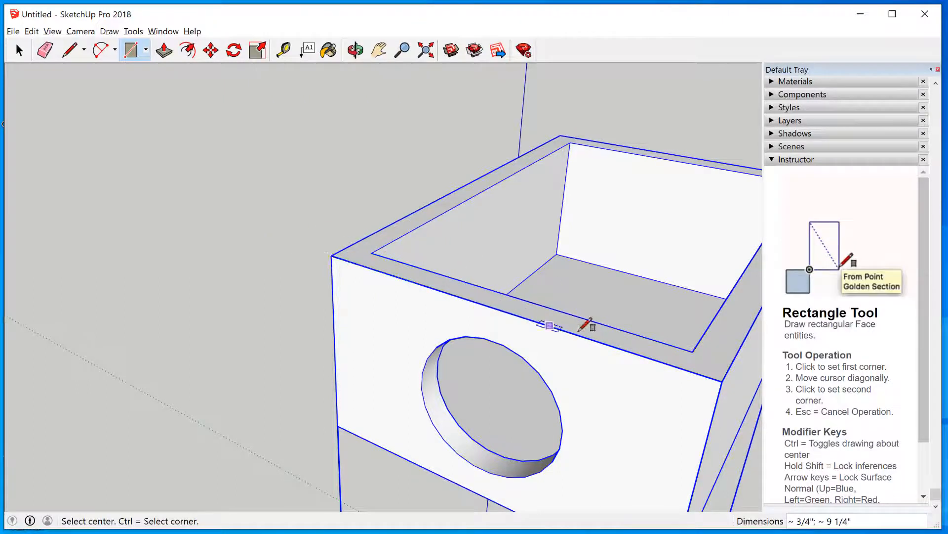
# Try to draw a rectangle centred on the inner corner of the wall with the hole, about 2 9/16" by 1' 6 7/16"
pyautogui.click(692, 352)
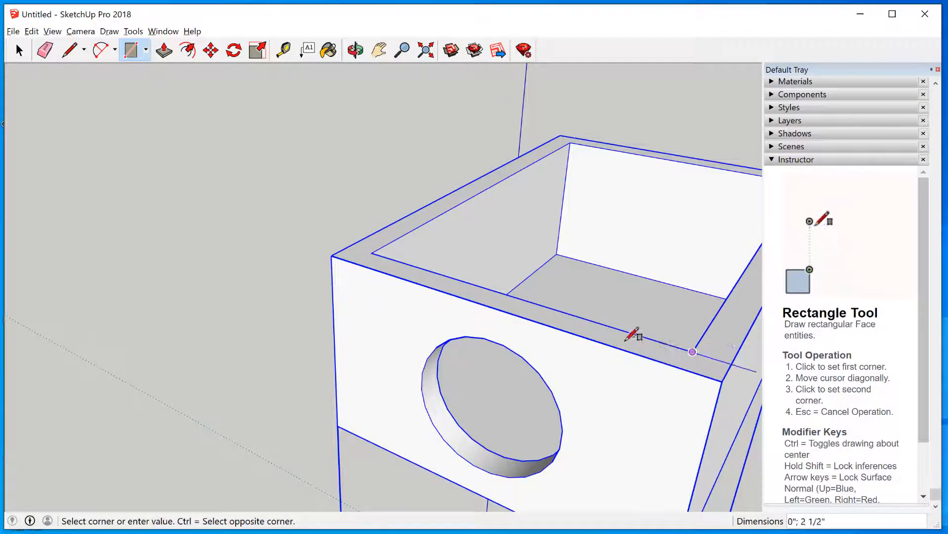
pyautogui.click(416, 266)
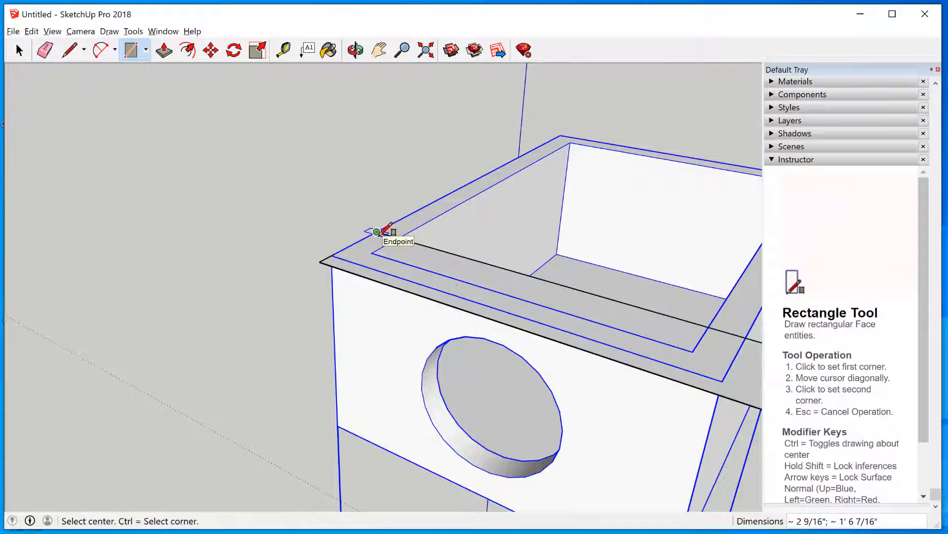
pyautogui.hotkey('ctrl', 'z')
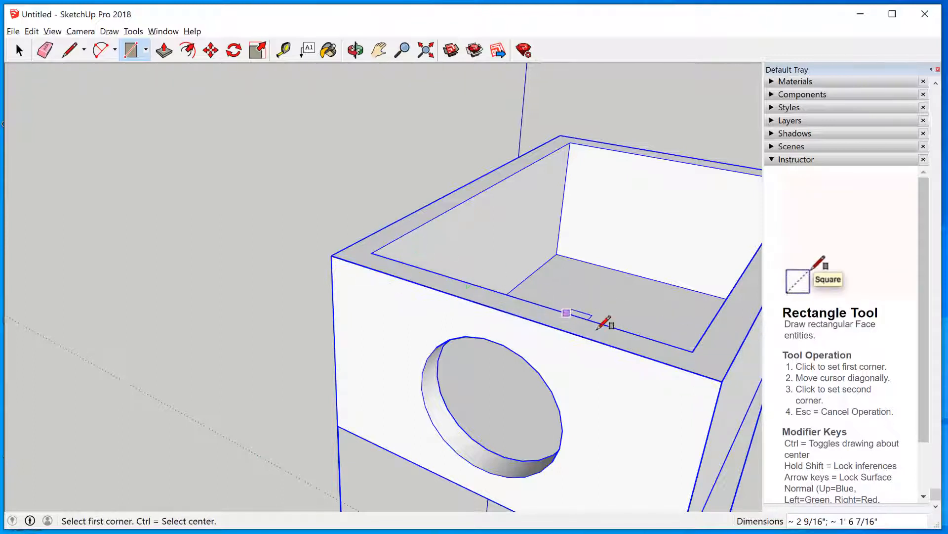
# Draw a rectangle about 3/4" by 9 1/4" on the top edge of the wall with the hole and pull it up 1/2"
pyautogui.click(692, 352)
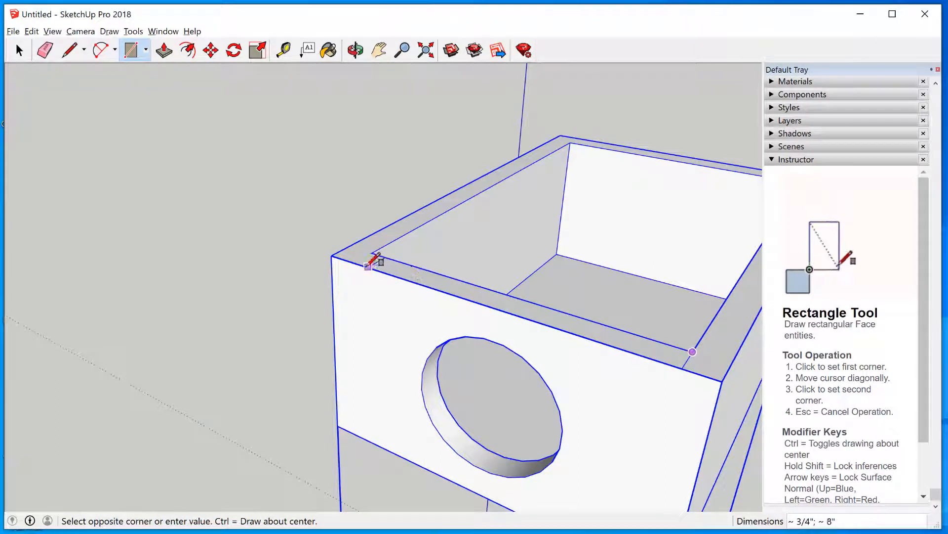
pyautogui.click(331, 255)
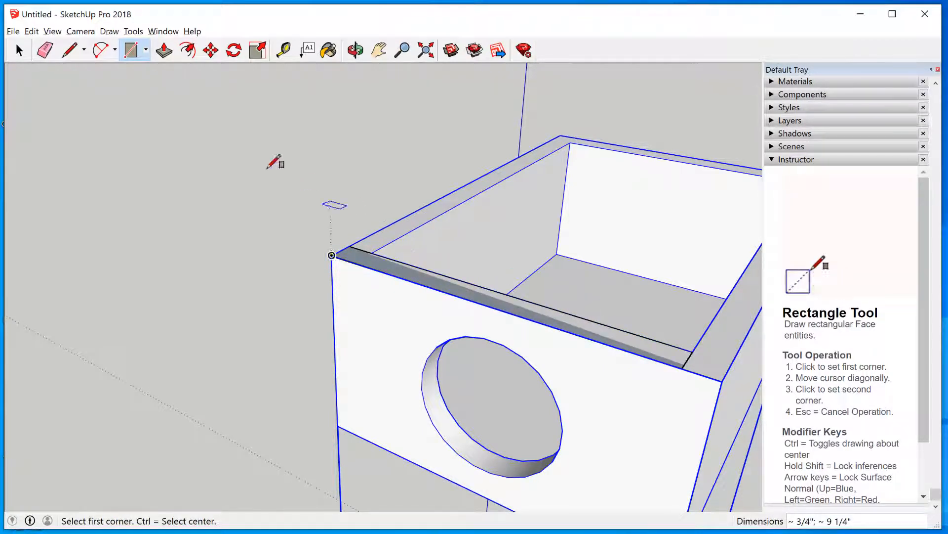
pyautogui.click(163, 50)
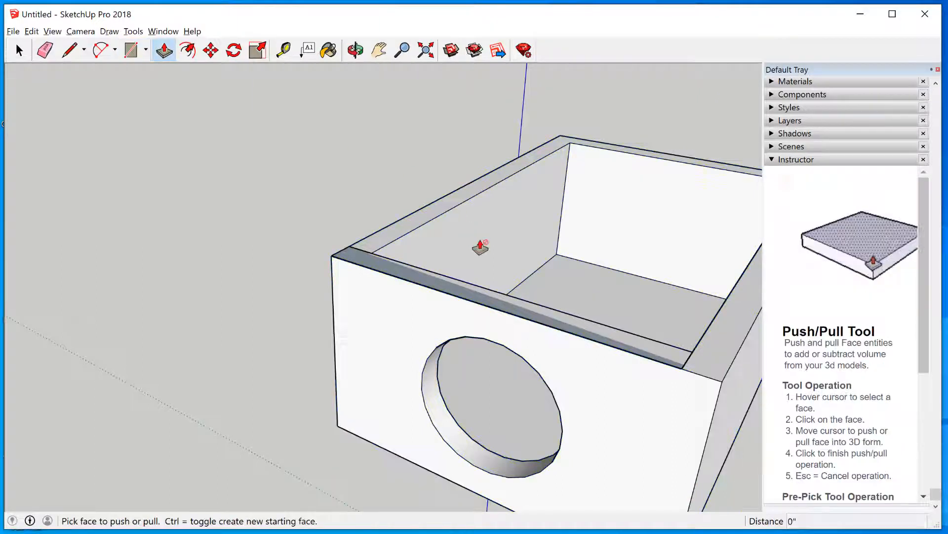
pyautogui.click(491, 298)
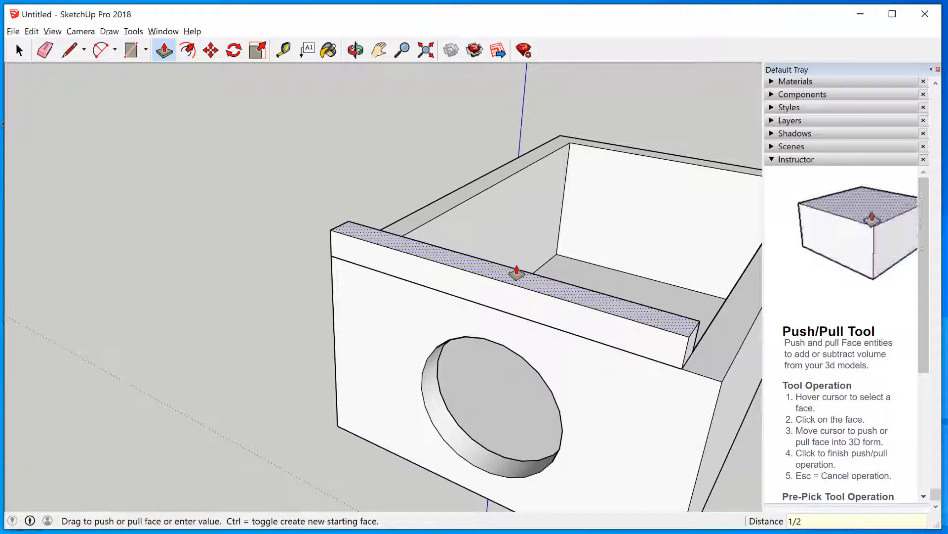
pyautogui.press('Return')
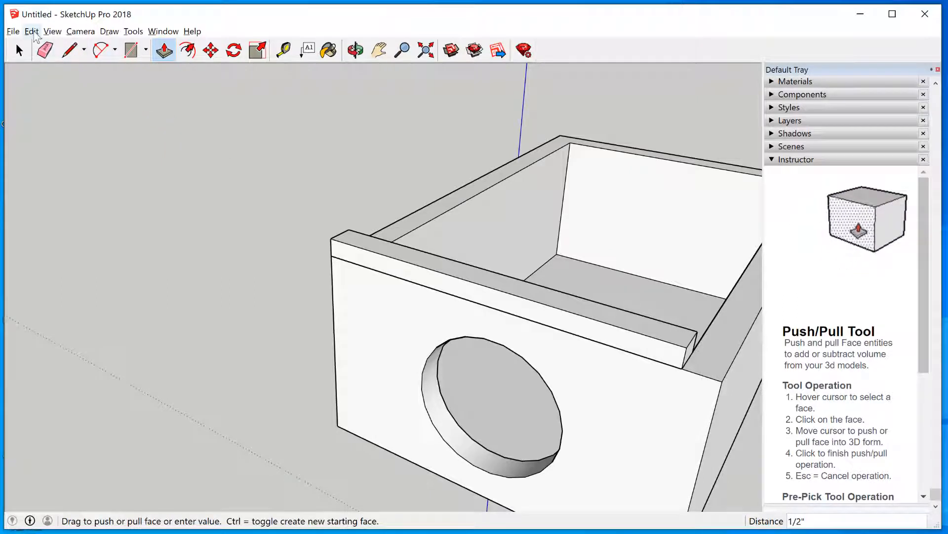
# Select the whole raised strip above the wall with the hole and make it a group
pyautogui.click(19, 50)
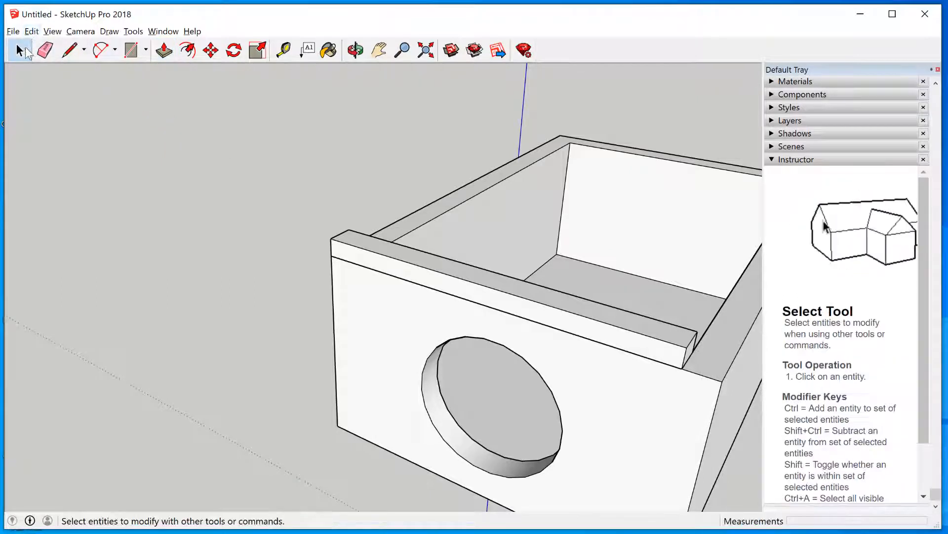
pyautogui.click(32, 31)
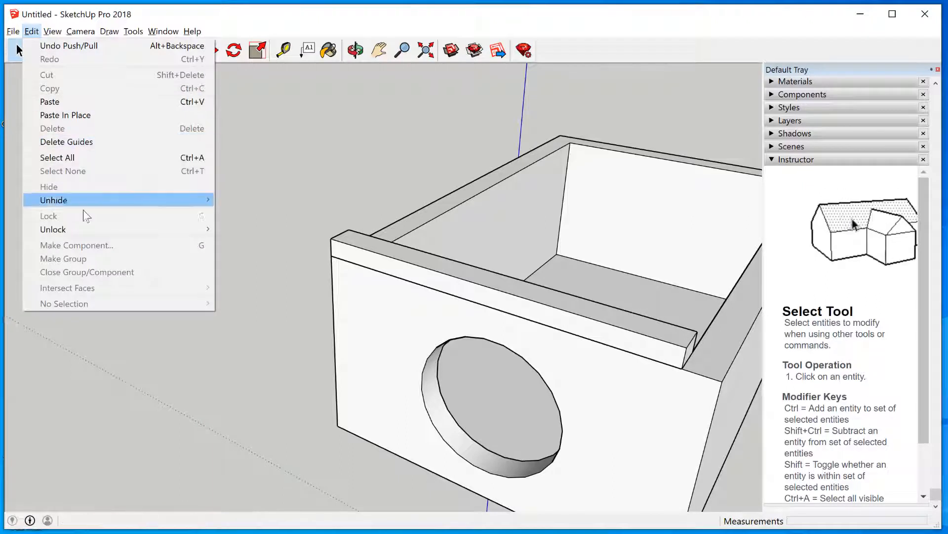
pyautogui.click(336, 209)
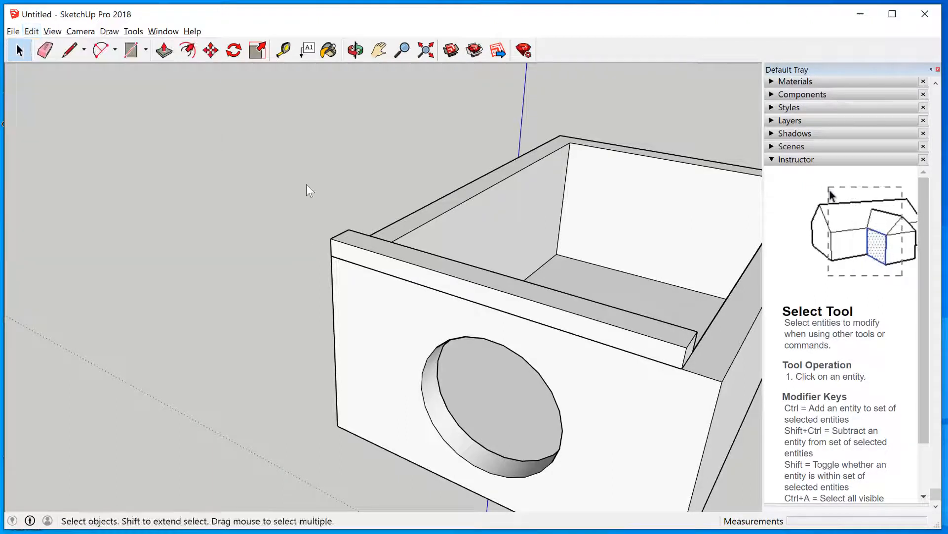
pyautogui.moveTo(331, 209); pyautogui.dragTo(701, 372)
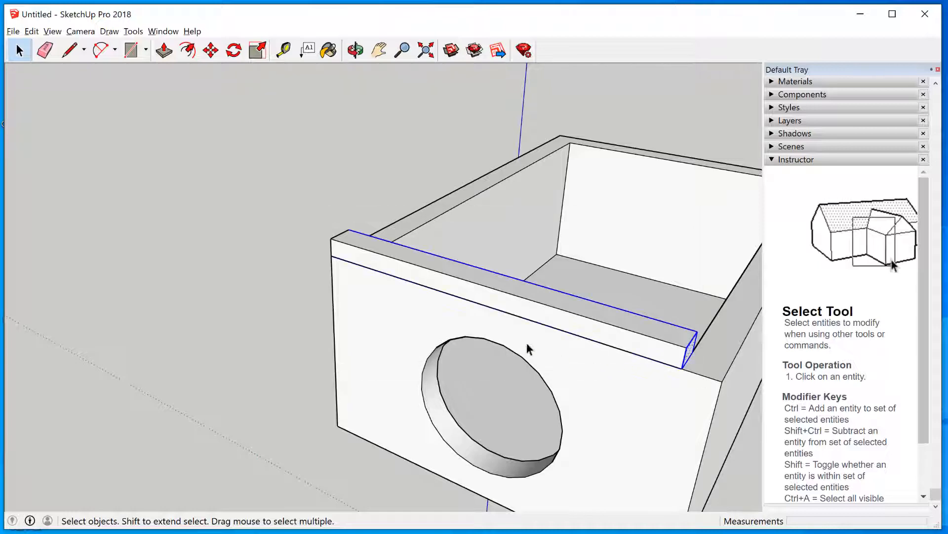
pyautogui.click(349, 243)
pyautogui.moveTo(272, 169); pyautogui.dragTo(706, 391)
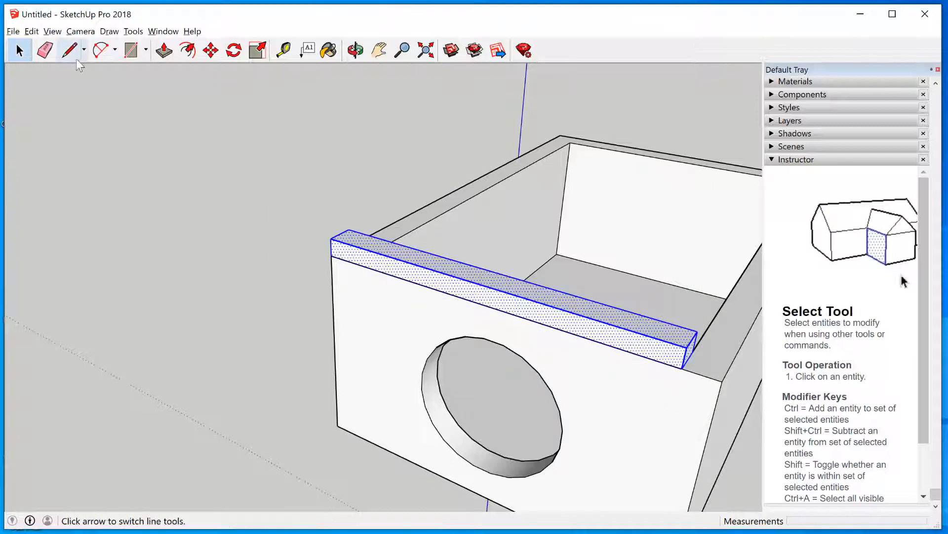
pyautogui.click(33, 32)
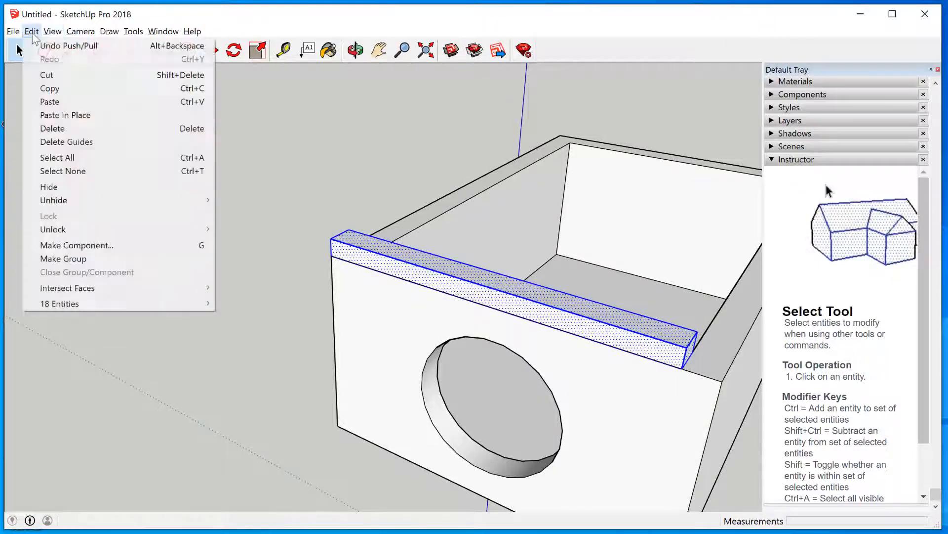
pyautogui.click(70, 258)
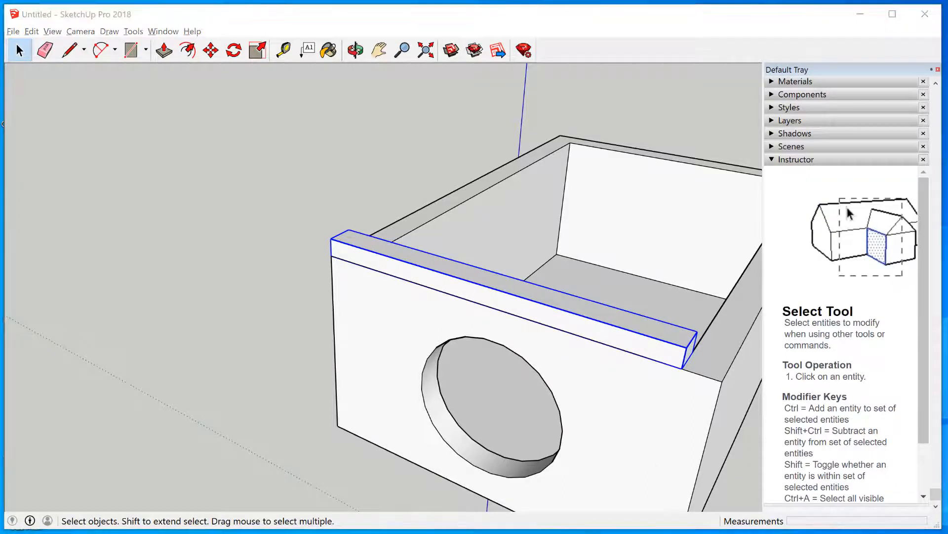
pyautogui.click(415, 523)
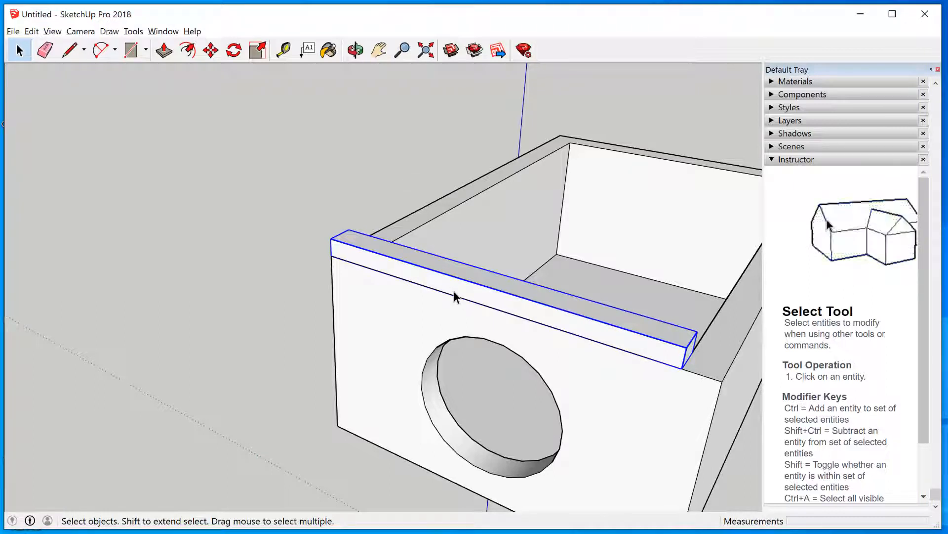
# Try to rotate the strip group 45° on its front face and shift it, and undo both changes
pyautogui.click(211, 51)
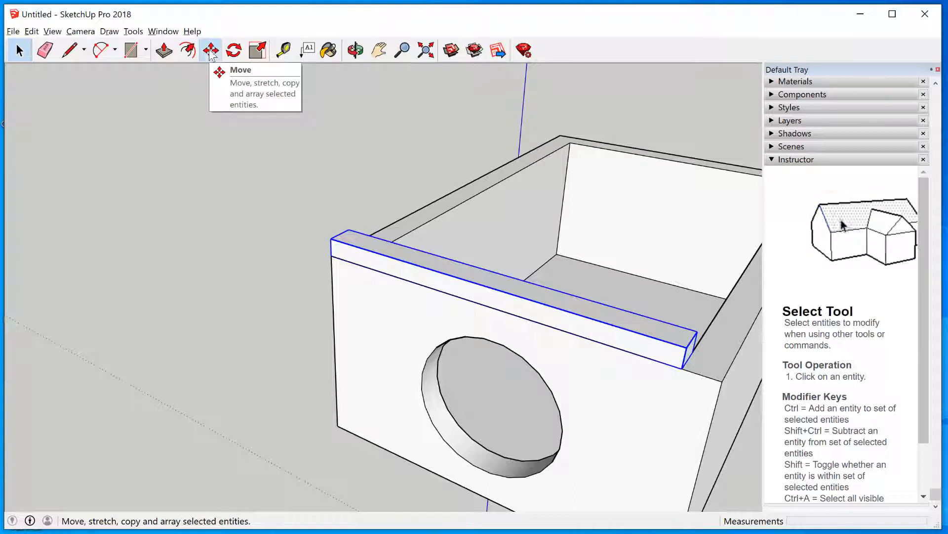
pyautogui.moveTo(637, 346)
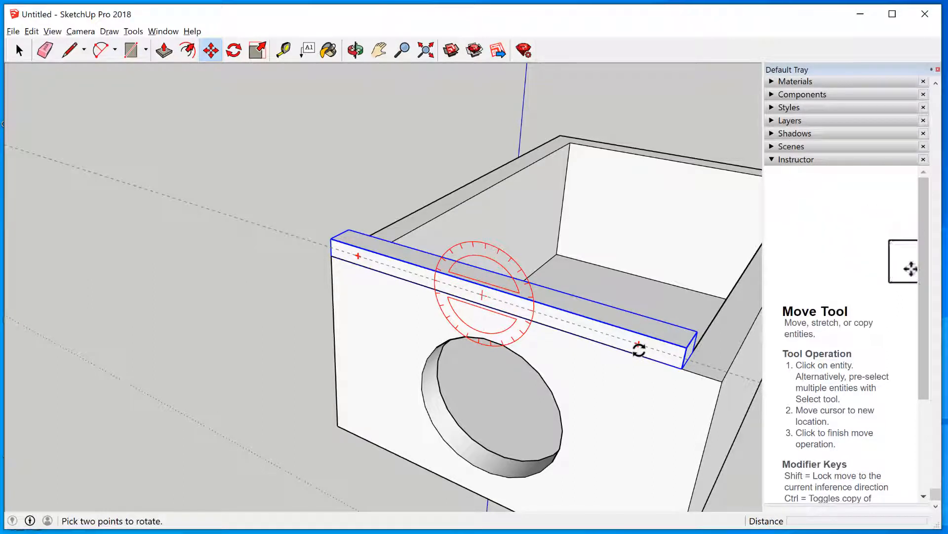
pyautogui.click(635, 343)
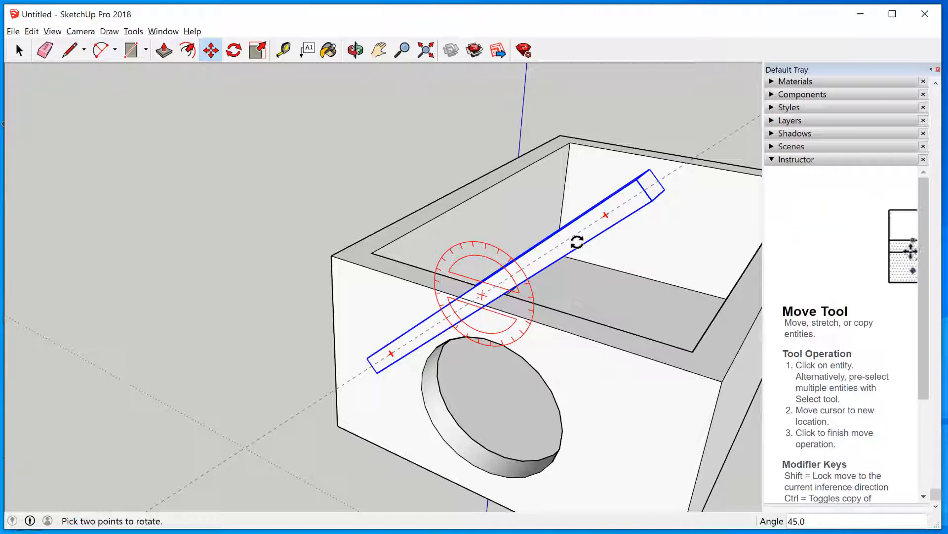
pyautogui.click(577, 242)
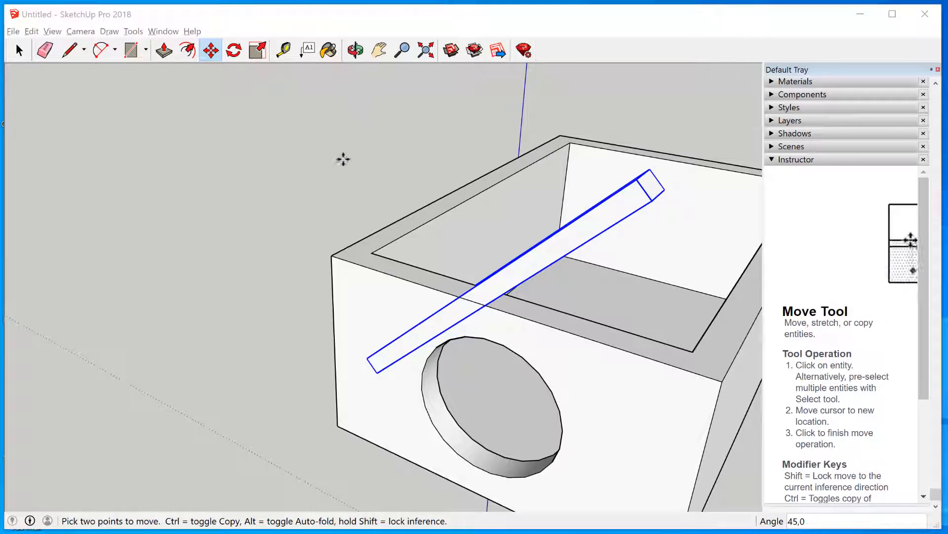
pyautogui.click(321, 197)
pyautogui.moveTo(347, 186); pyautogui.dragTo(343, 184, button='middle')
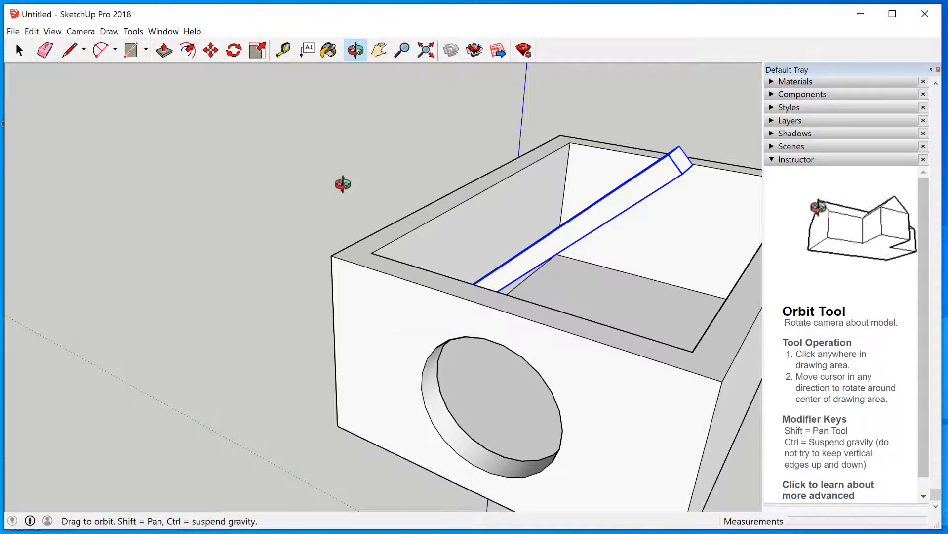
pyautogui.hotkey('ctrl', 'z')
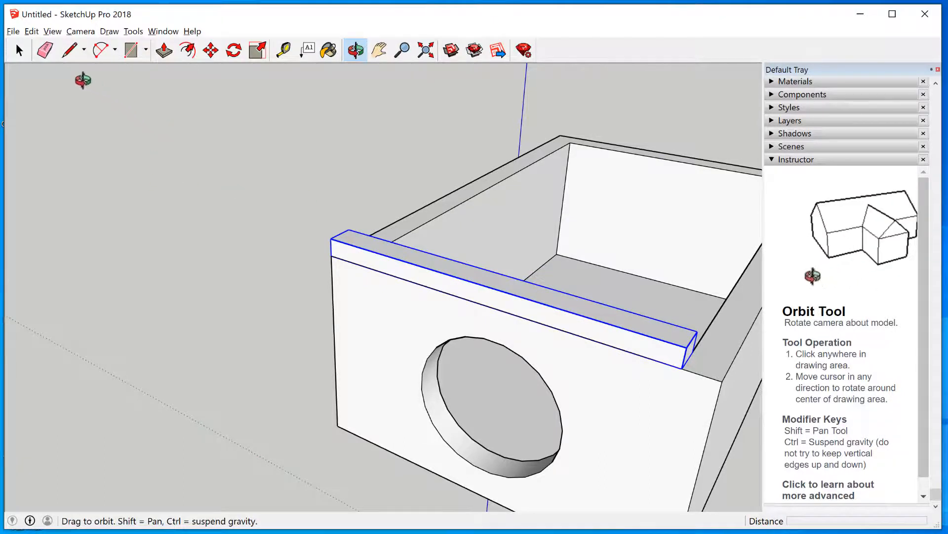
# Rotate the strip group 45° on its front face and move its lower corner onto the outer top corner of the holed wall
pyautogui.click(211, 51)
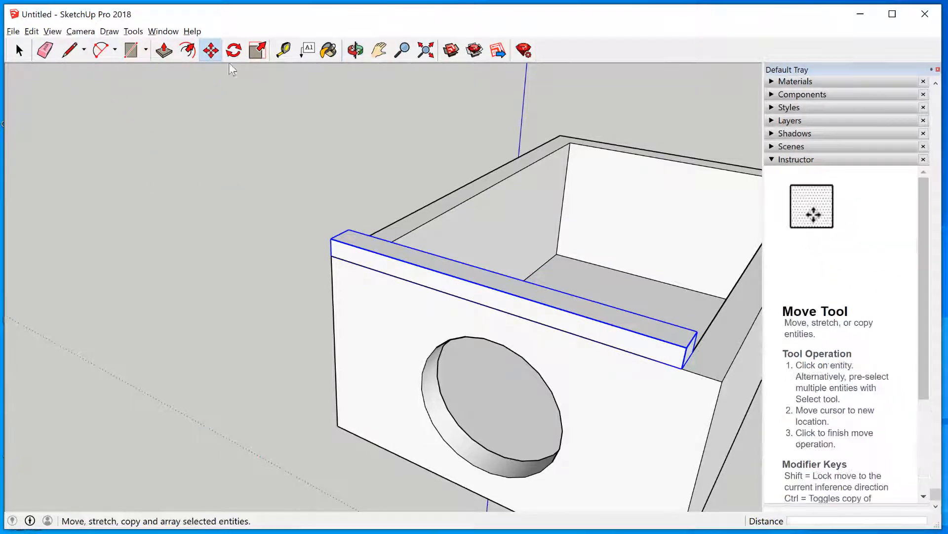
pyautogui.click(644, 346)
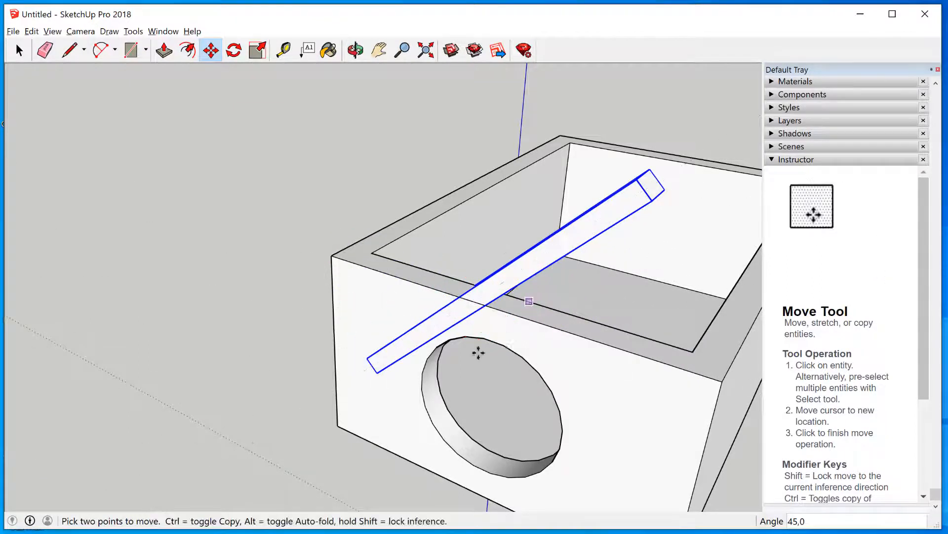
pyautogui.click(375, 370)
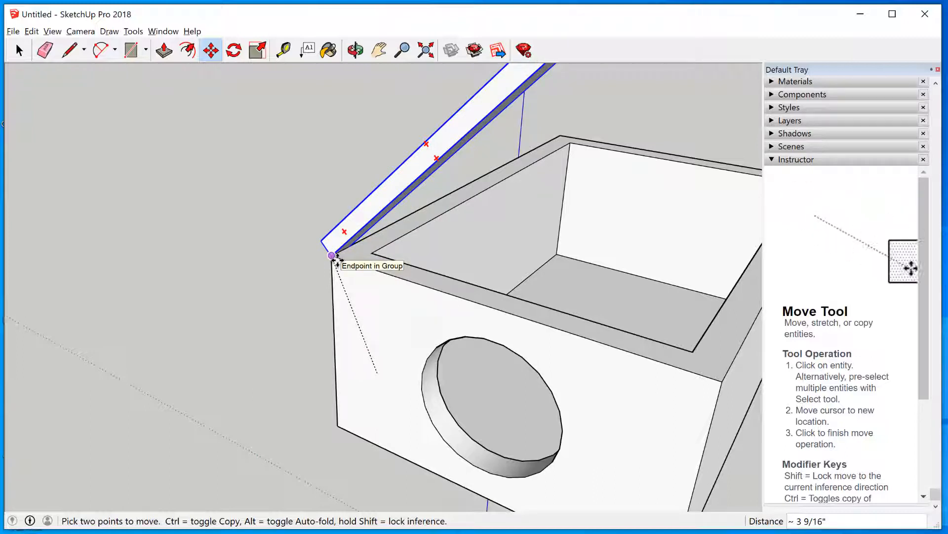
pyautogui.click(331, 255)
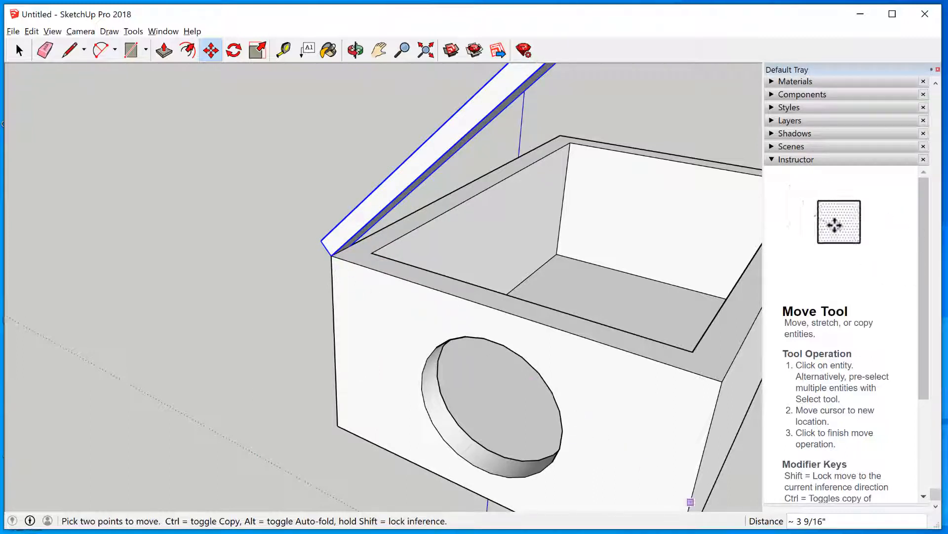
# Move the slanted strip 1" outward, parallel to the top front edge of the wall with the hole
pyautogui.scroll(-1, 263, 299)
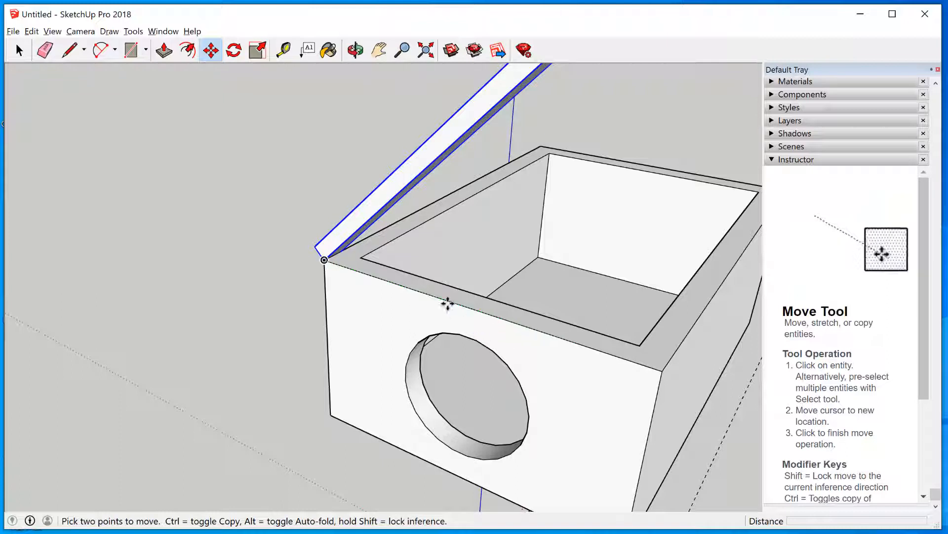
pyautogui.click(618, 360)
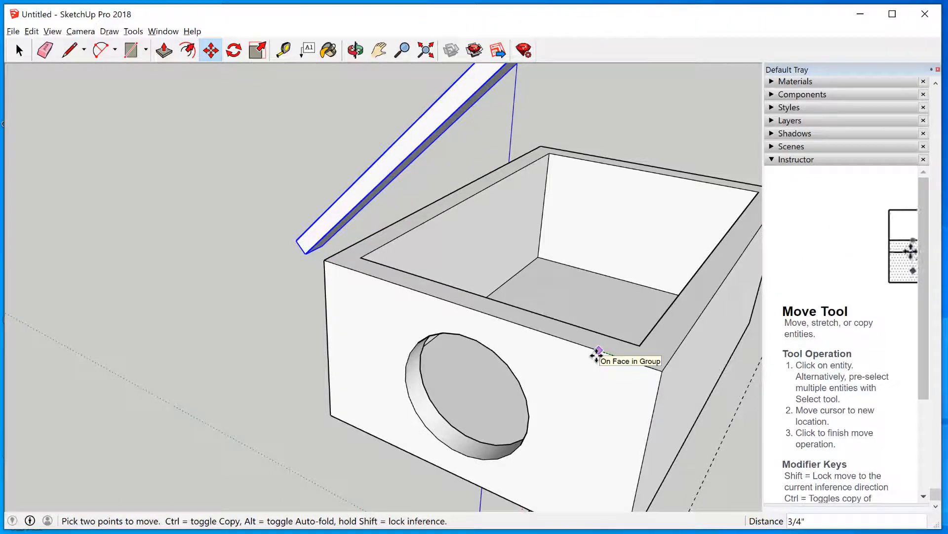
pyautogui.click(596, 354)
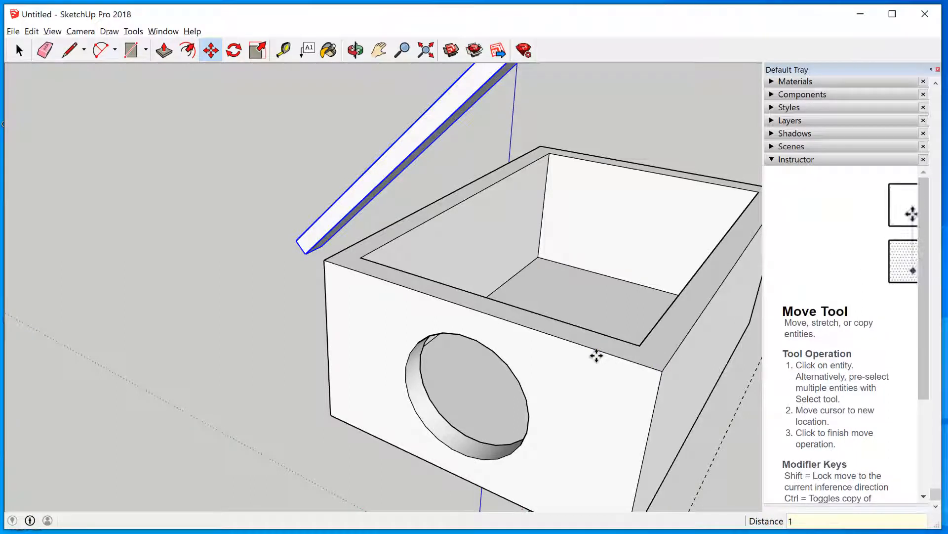
pyautogui.press('Return')
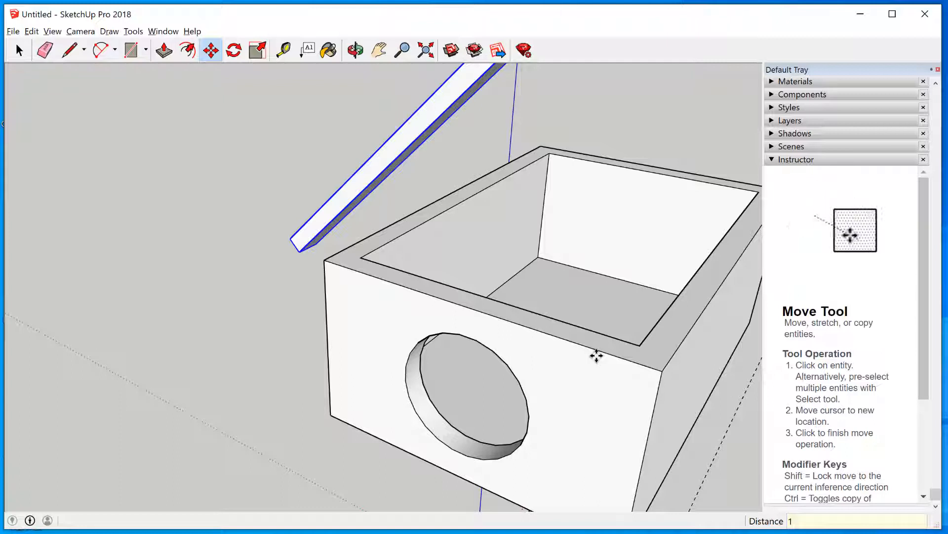
pyautogui.scroll(-2, 423, 288)
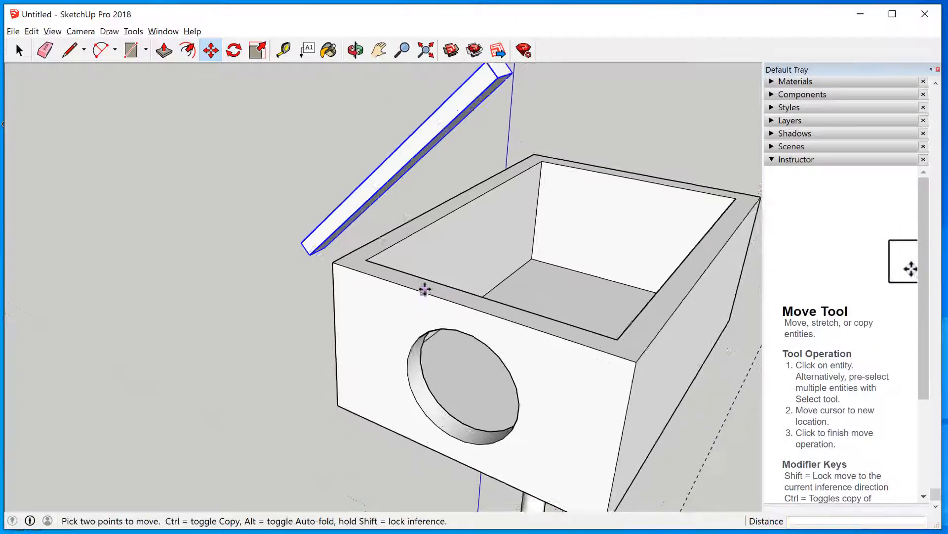
pyautogui.scroll(2, 398, 288)
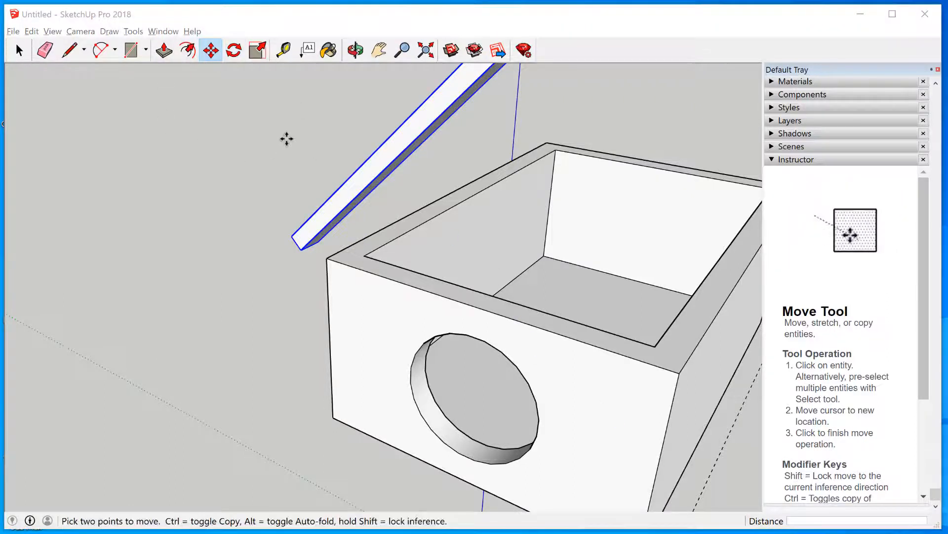
# Lower the slanted strip vertically by 1" until its underside meets the top corner of the wall with the hole
pyautogui.click(355, 50)
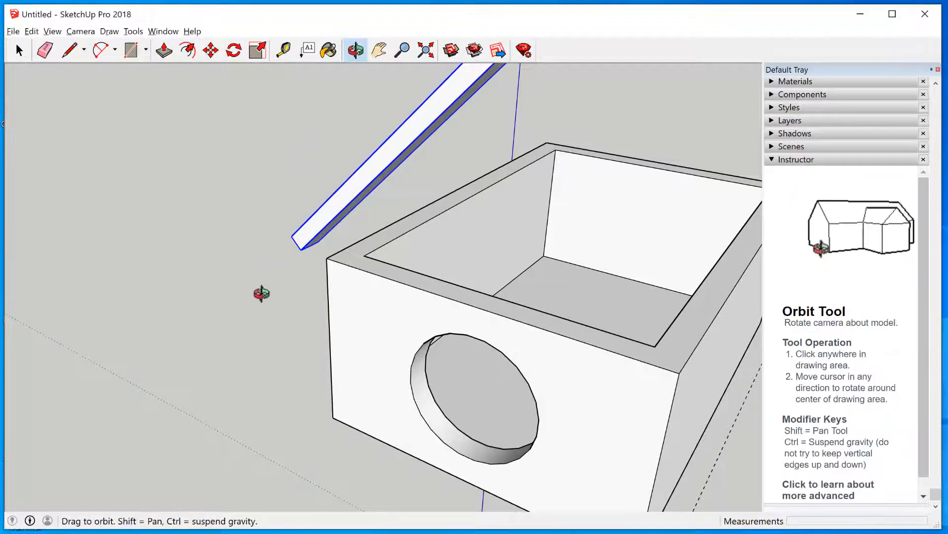
pyautogui.moveTo(260, 293); pyautogui.dragTo(405, 271)
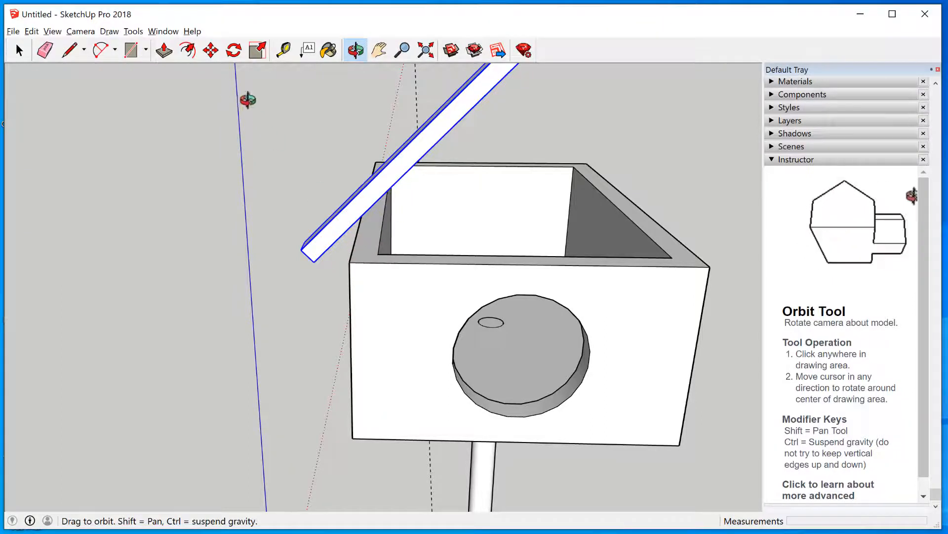
pyautogui.click(210, 50)
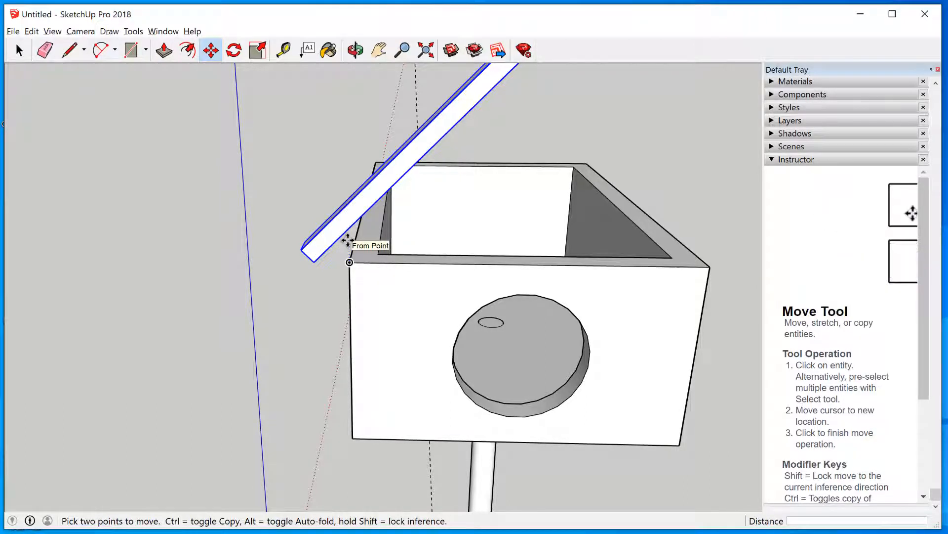
pyautogui.scroll(4, 347, 241)
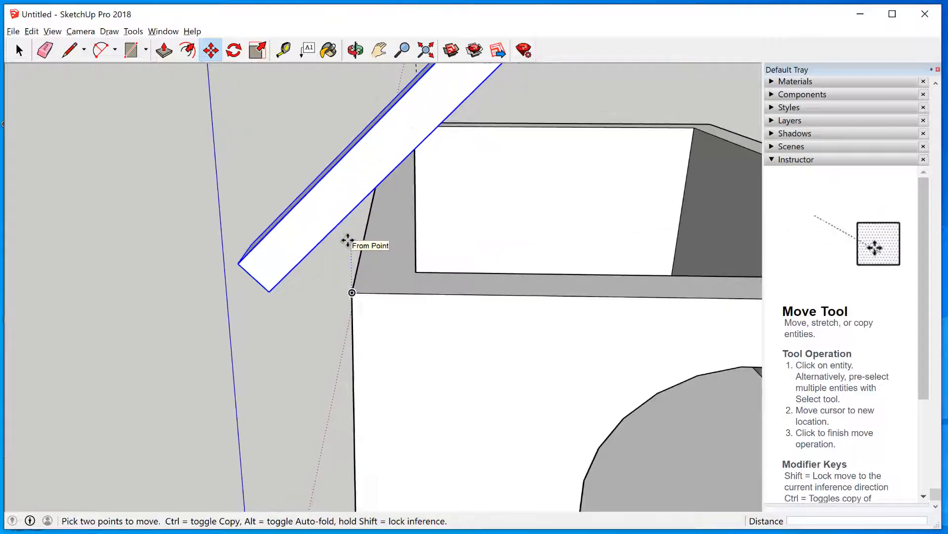
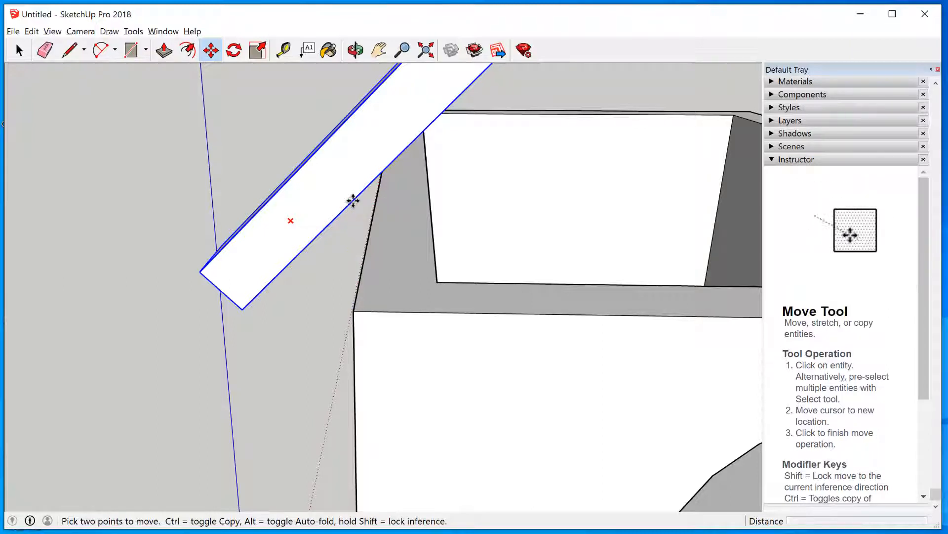
pyautogui.click(353, 200)
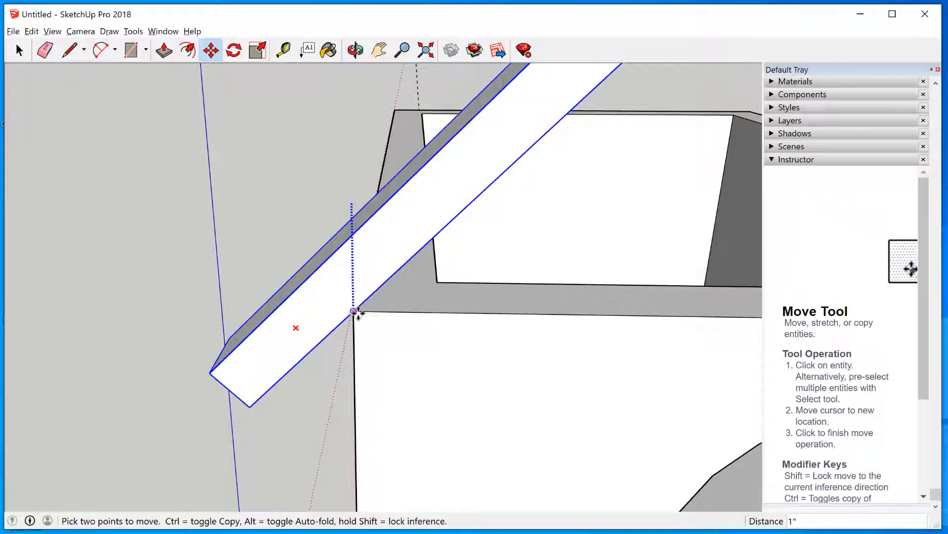
pyautogui.click(354, 312)
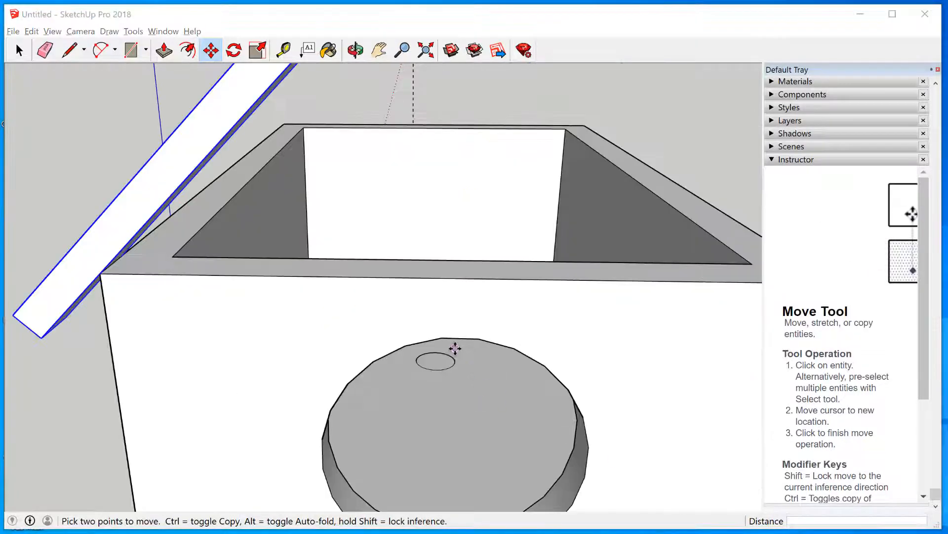
# Try to move the slanted strip about 1 3/16" from its place on the wall corner, and undo the move
pyautogui.scroll(-5, 341, 239)
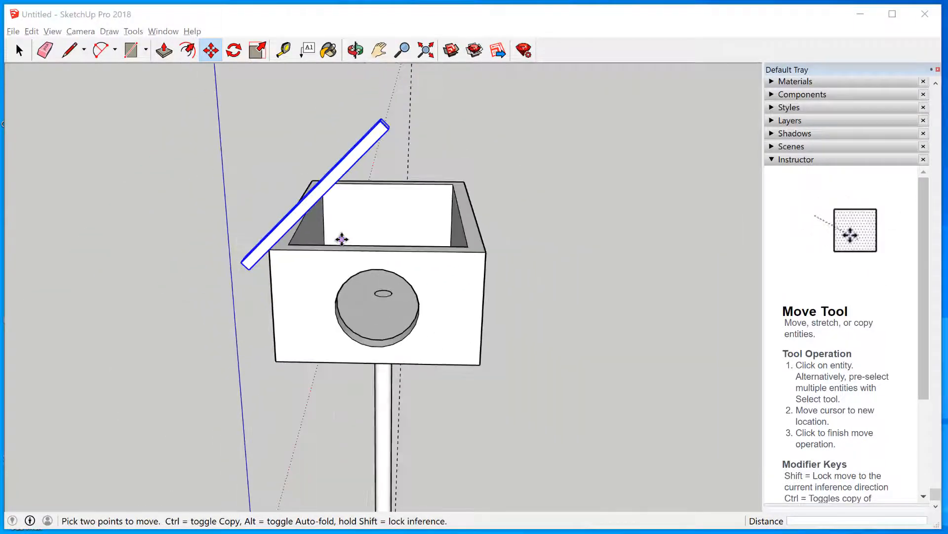
pyautogui.scroll(6, 379, 128)
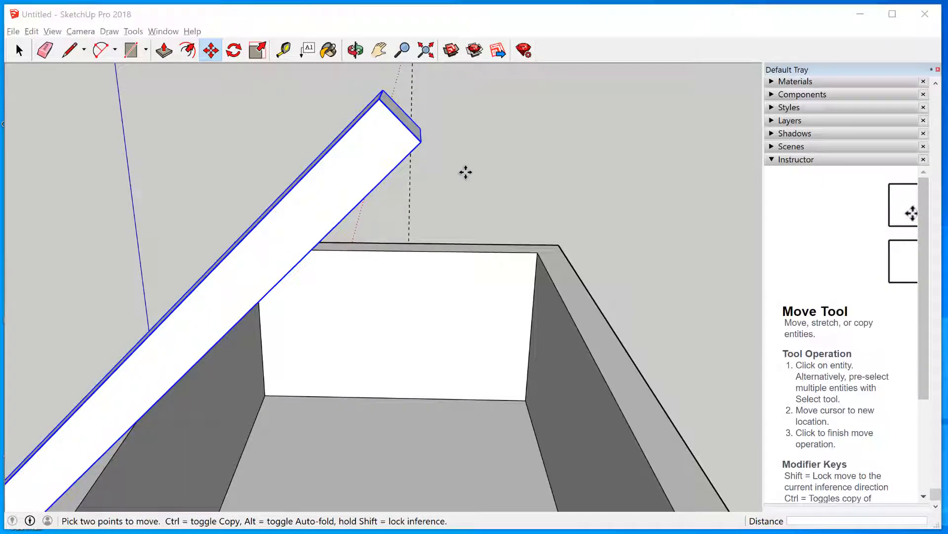
pyautogui.scroll(-3, 467, 277)
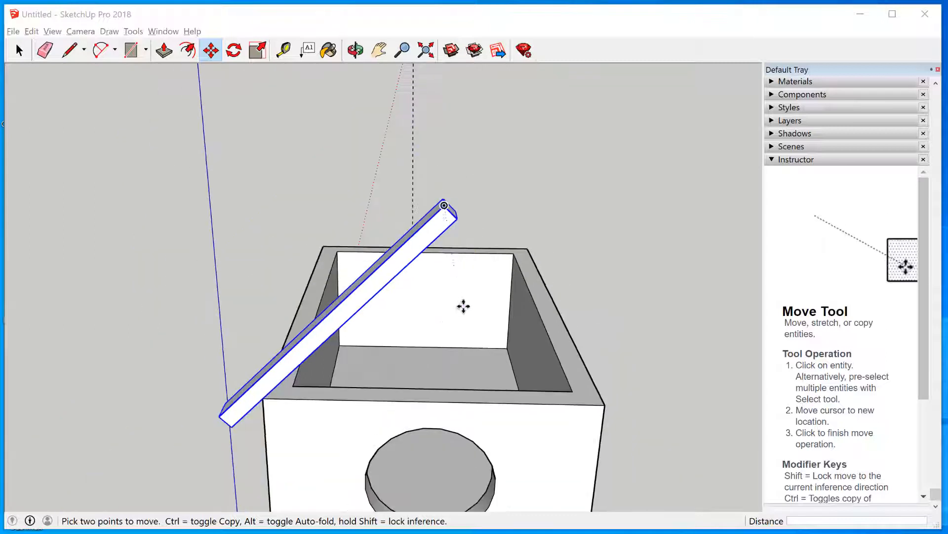
pyautogui.click(423, 345)
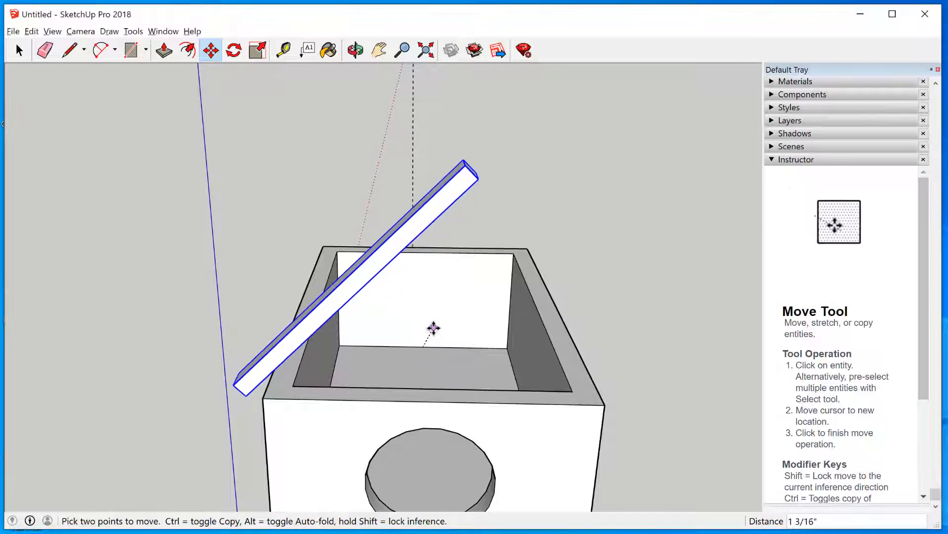
pyautogui.click(434, 328)
pyautogui.hotkey('ctrl', 'z')
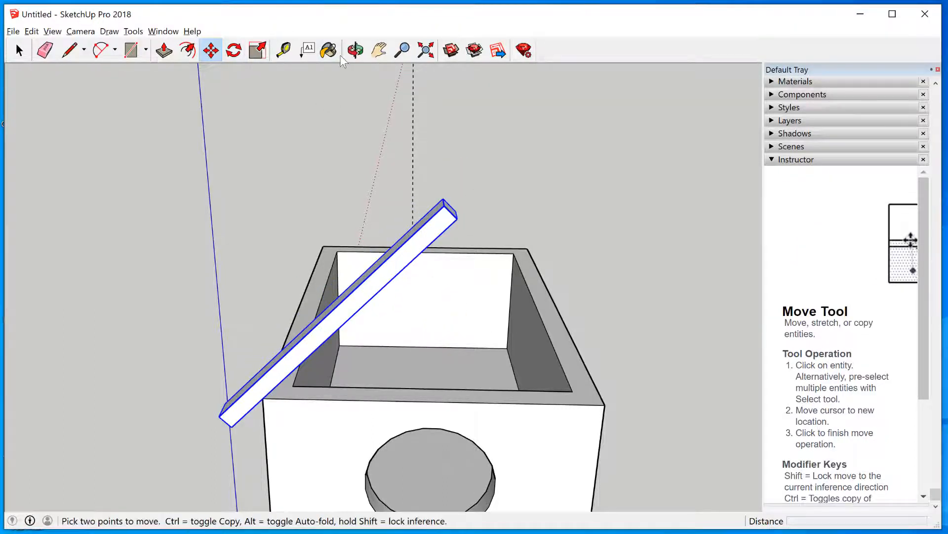
# Draw a vertical guide line from the slanted strip's upper top corner down past the base board with the Tape Measure tool
pyautogui.click(355, 50)
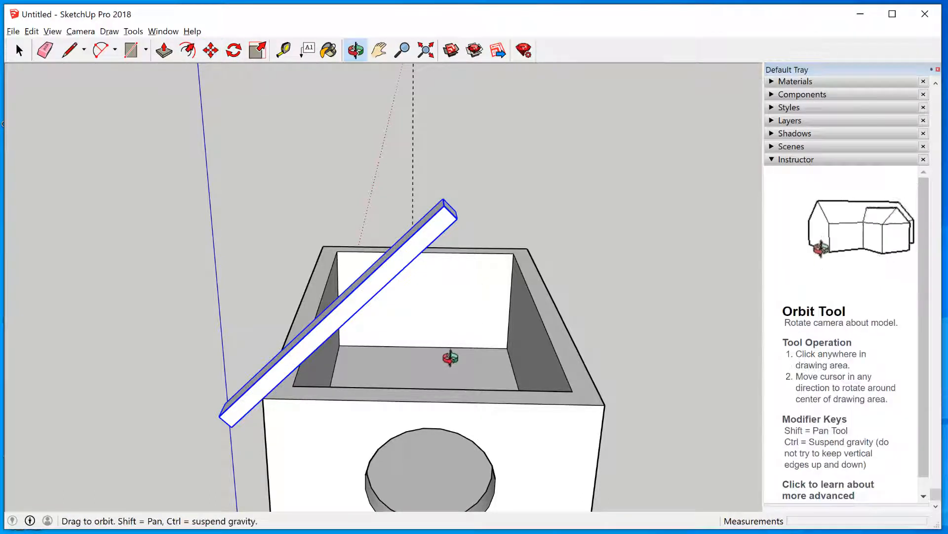
pyautogui.moveTo(449, 355); pyautogui.dragTo(444, 297)
pyautogui.scroll(4, 446, 226)
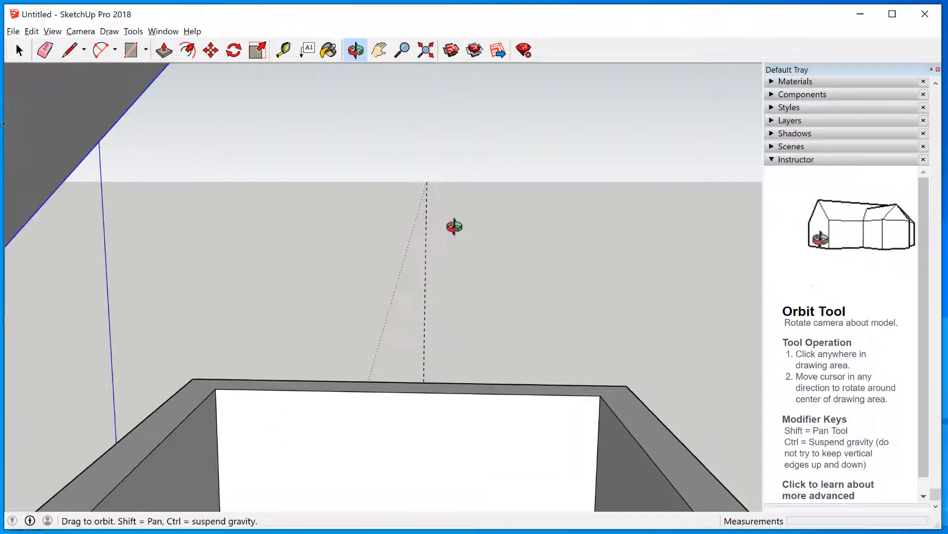
pyautogui.scroll(-3, 451, 225)
pyautogui.scroll(-4, 447, 218)
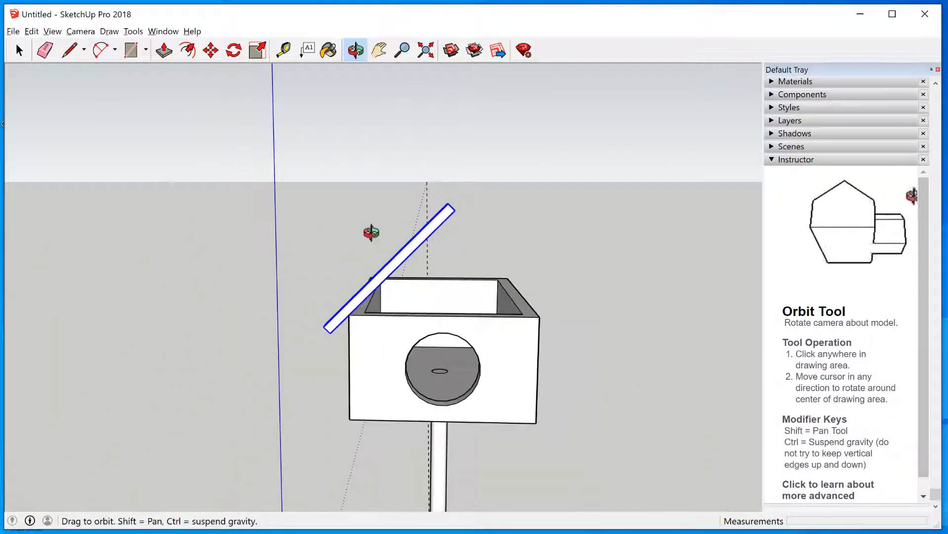
pyautogui.click(284, 50)
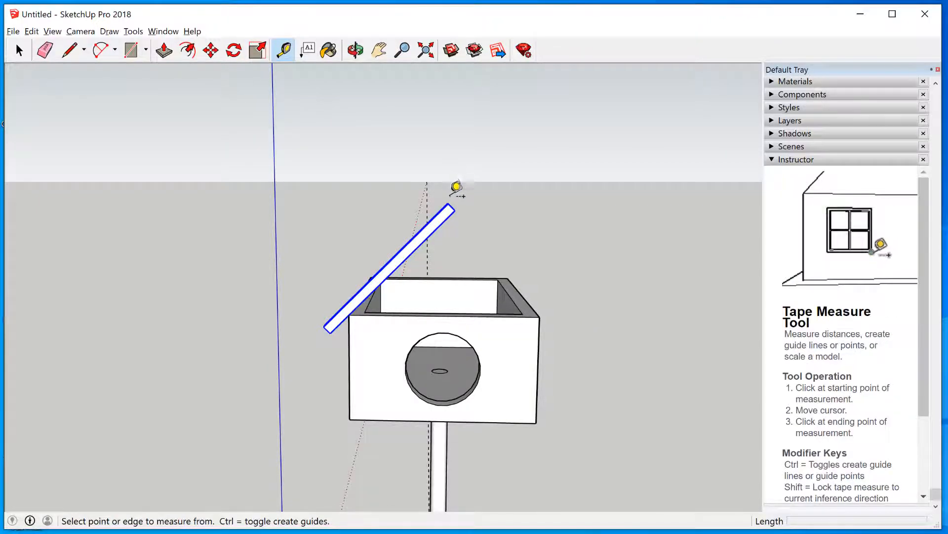
pyautogui.scroll(4, 456, 188)
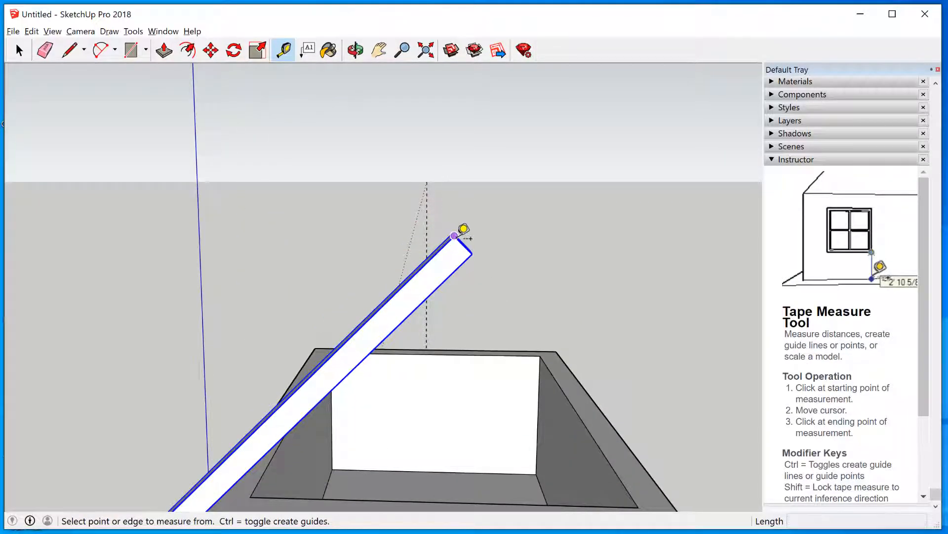
pyautogui.click(455, 235)
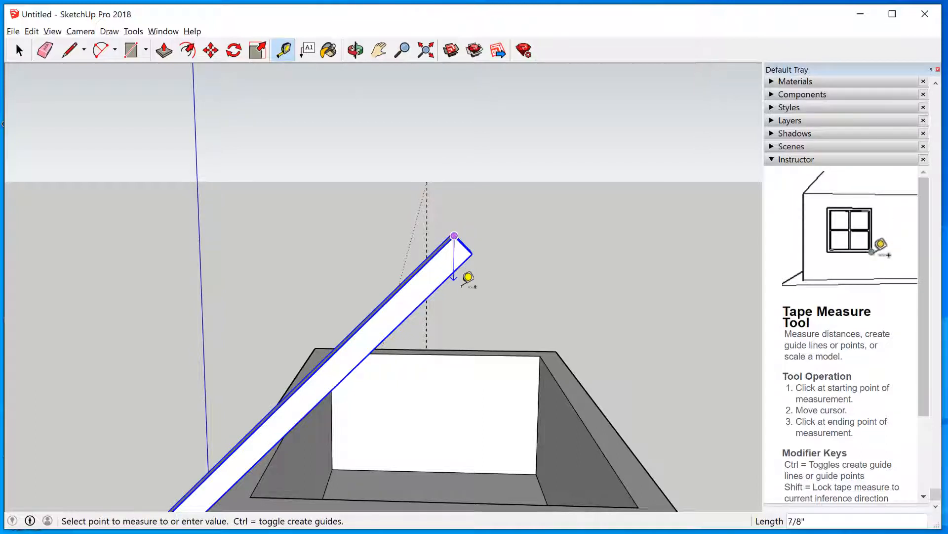
pyautogui.moveTo(449, 422); pyautogui.dragTo(465, 349, button='middle')
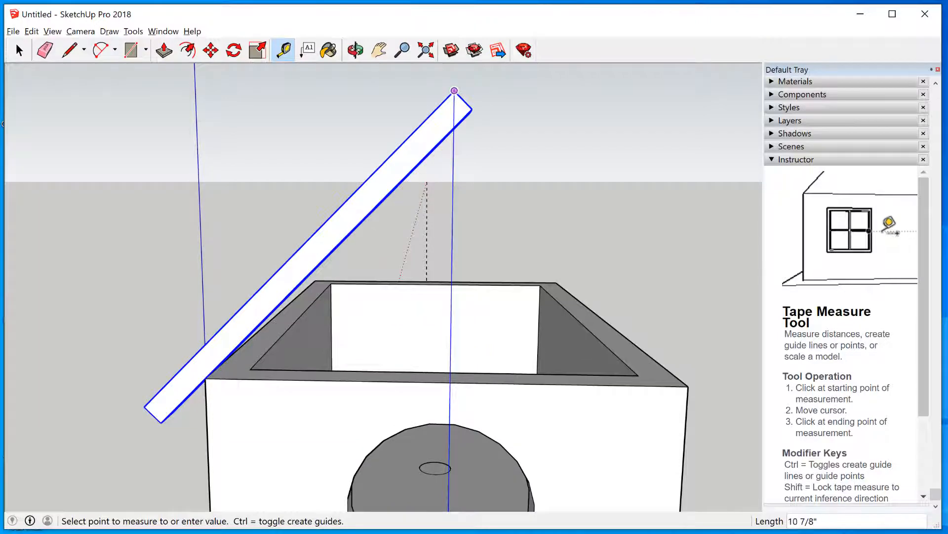
pyautogui.keyDown('shift'); pyautogui.moveTo(449, 494); pyautogui.dragTo(437, 69, button='middle'); pyautogui.keyUp('shift')
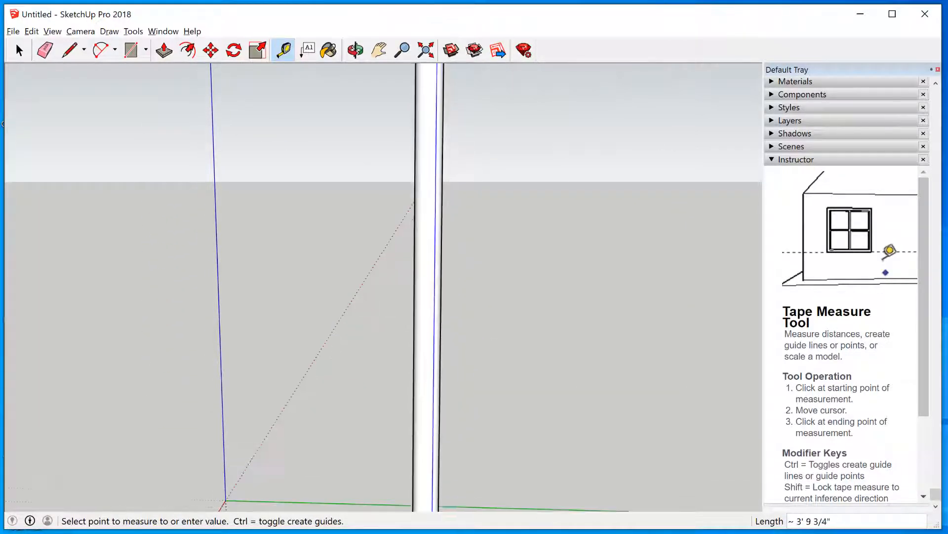
pyautogui.keyDown('shift'); pyautogui.moveTo(437, 508); pyautogui.dragTo(435, 69, button='middle'); pyautogui.keyUp('shift')
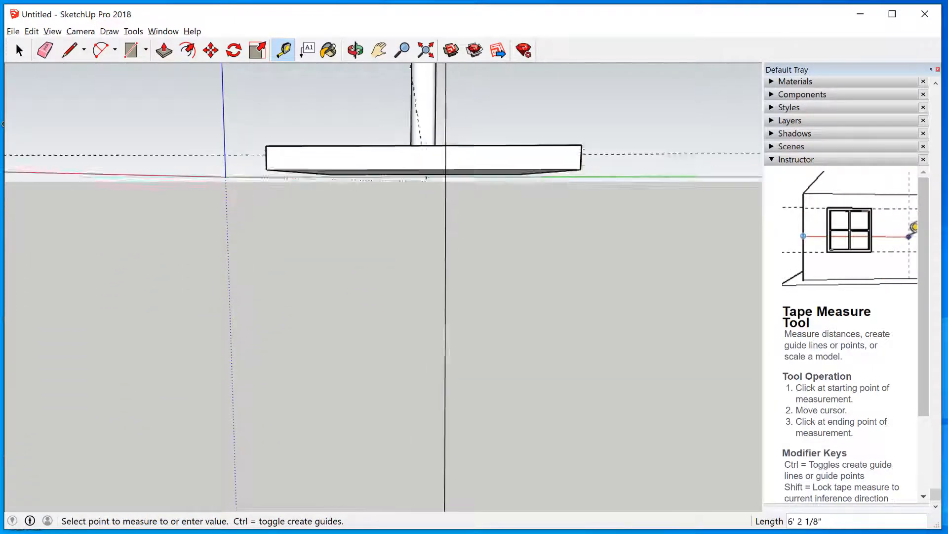
pyautogui.keyDown('shift'); pyautogui.moveTo(435, 169); pyautogui.dragTo(434, 80, button='middle'); pyautogui.keyUp('shift')
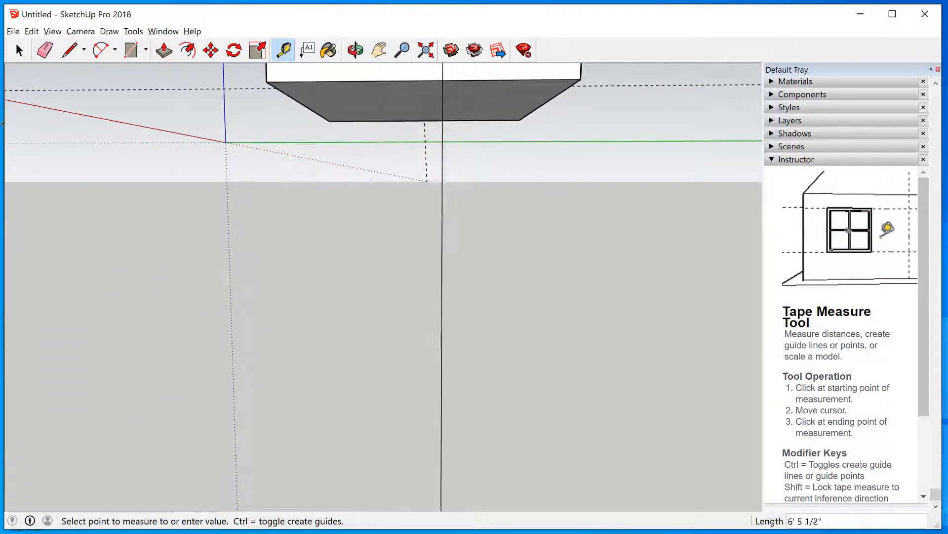
pyautogui.click(438, 441)
# Examine how the vertical guide line runs through the slanted strip's upper end and the birdhouse front
pyautogui.scroll(-8, 580, 241)
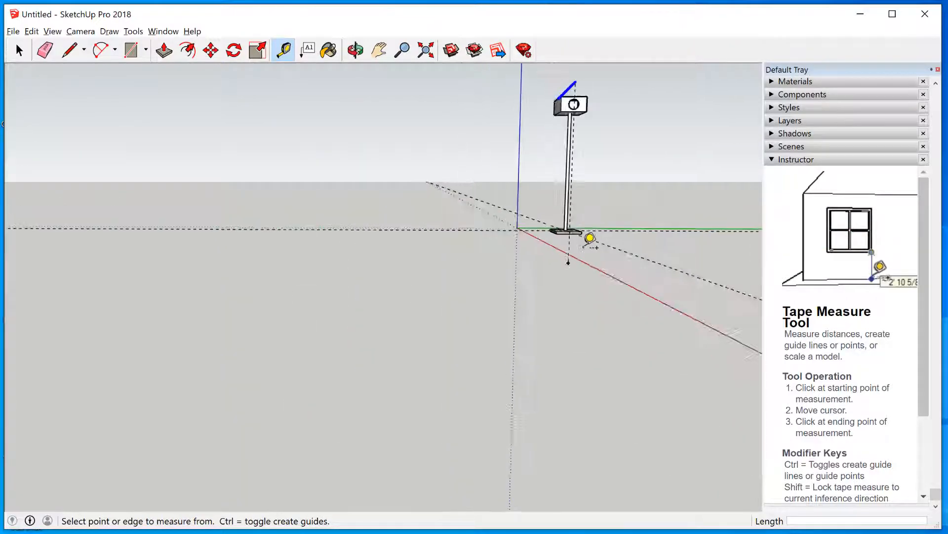
pyautogui.scroll(-2, 576, 119)
pyautogui.scroll(3, 586, 111)
pyautogui.scroll(5, 549, 89)
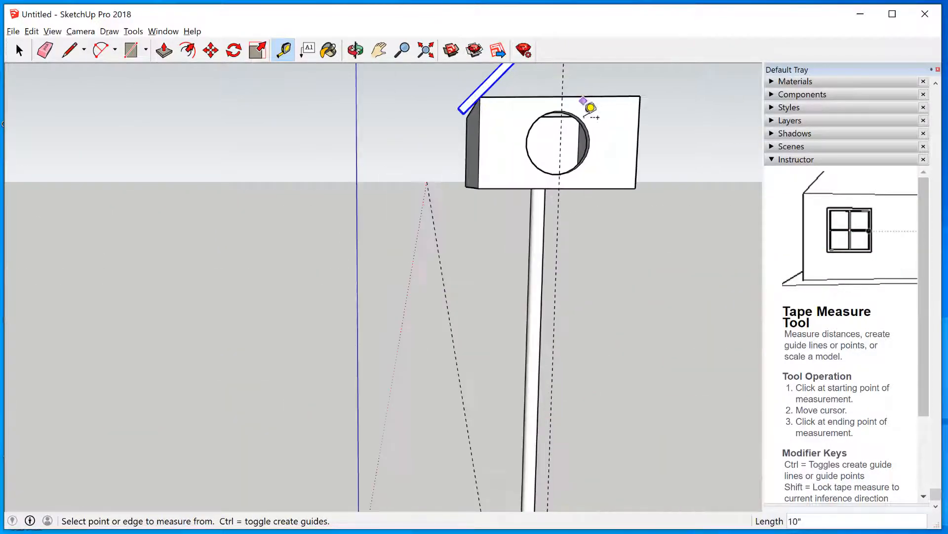
pyautogui.scroll(-5, 586, 106)
pyautogui.scroll(3, 583, 99)
pyautogui.scroll(8, 574, 99)
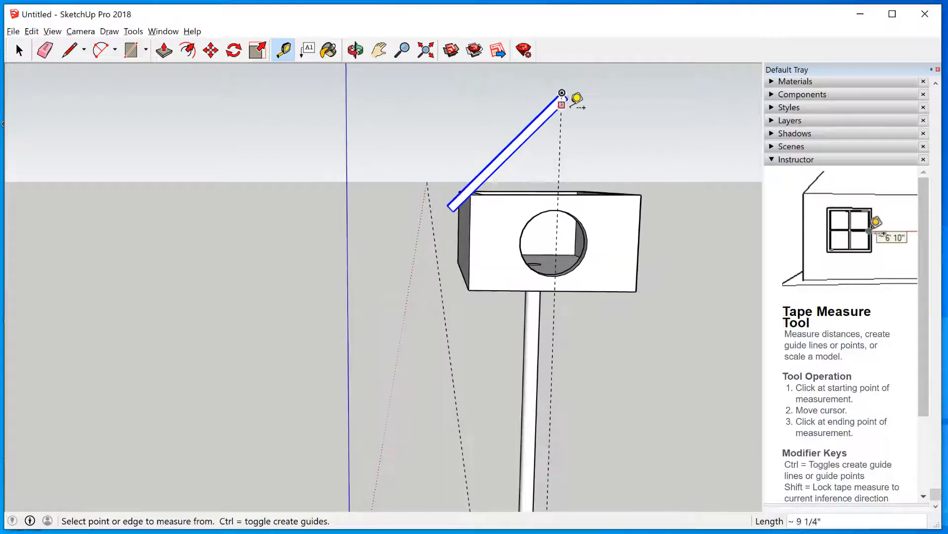
pyautogui.scroll(-8, 533, 95)
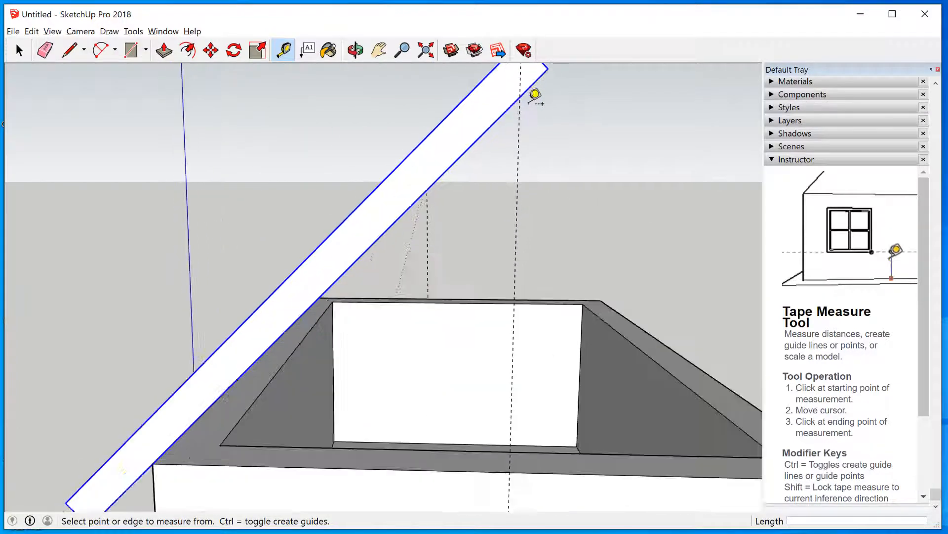
pyautogui.scroll(5, 561, 119)
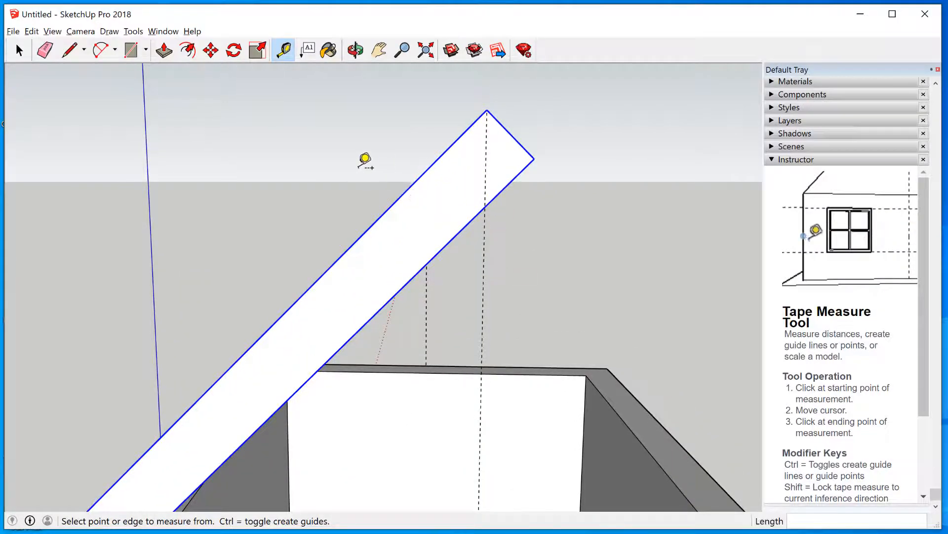
# Open the slanted strip's group for editing
pyautogui.click(161, 51)
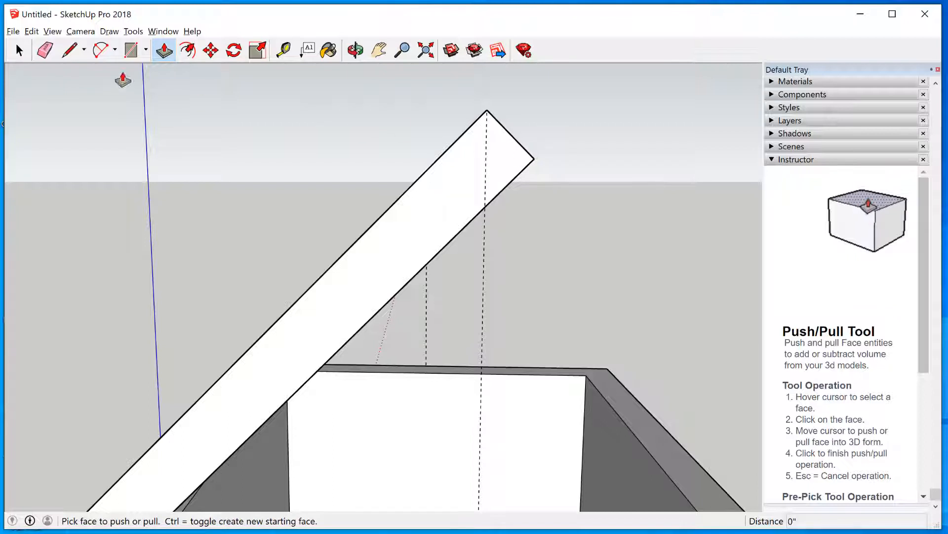
pyautogui.click(30, 51)
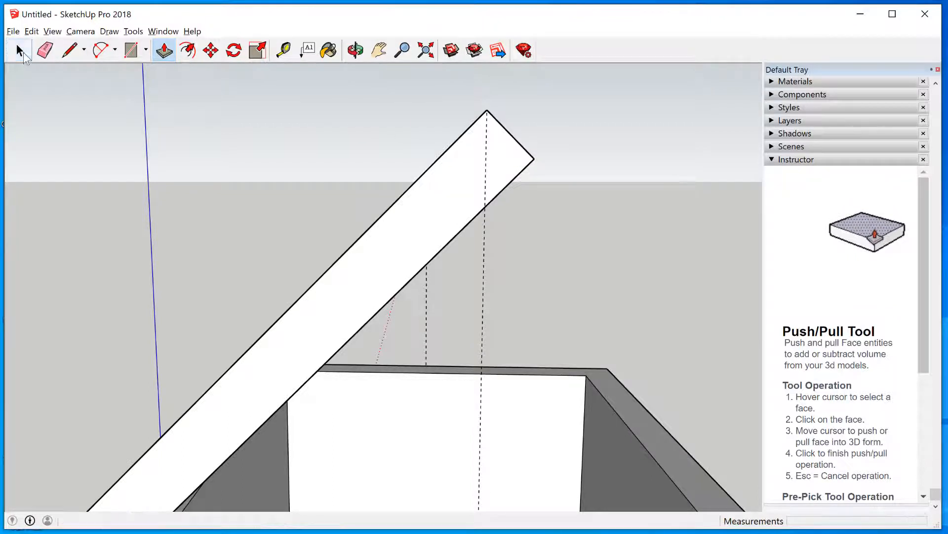
pyautogui.click(435, 198)
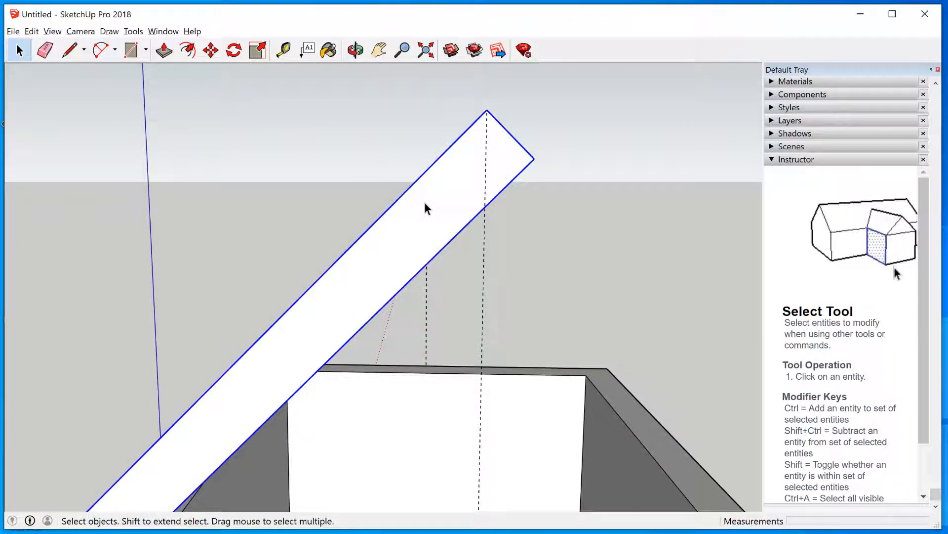
pyautogui.doubleClick(426, 203)
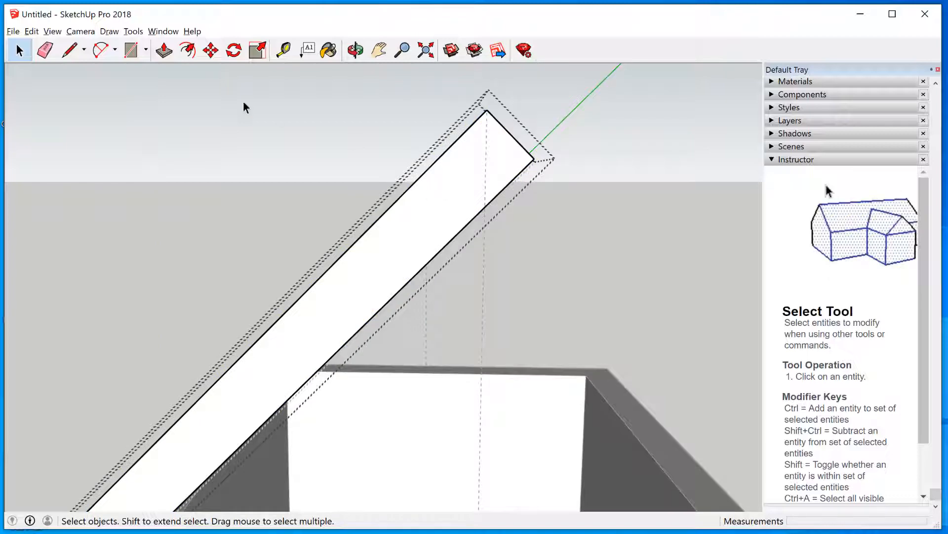
pyautogui.click(164, 50)
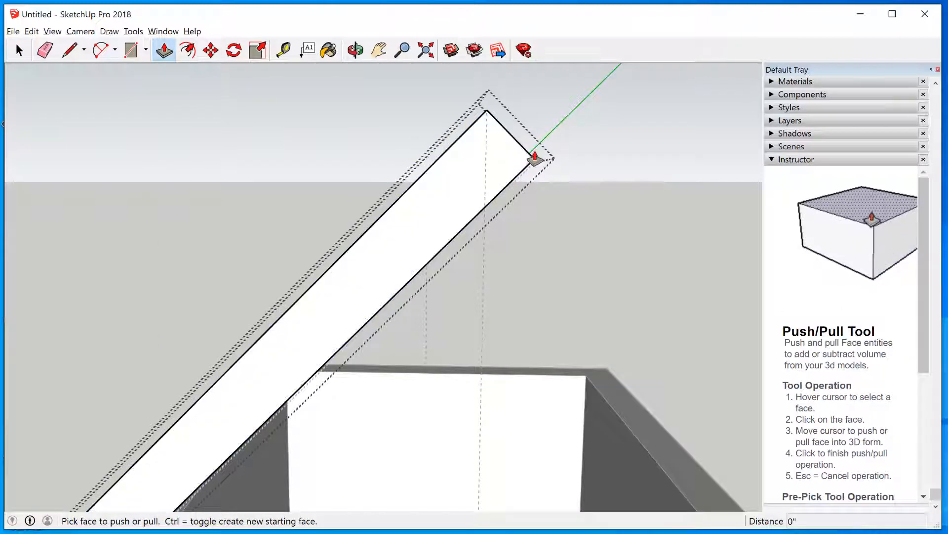
pyautogui.scroll(3, 531, 147)
pyautogui.scroll(-4, 523, 175)
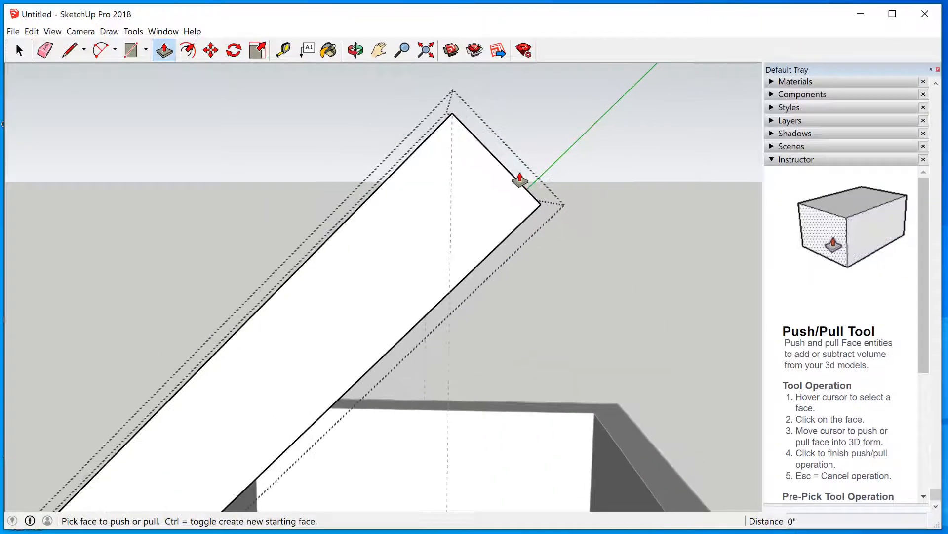
pyautogui.scroll(3, 519, 177)
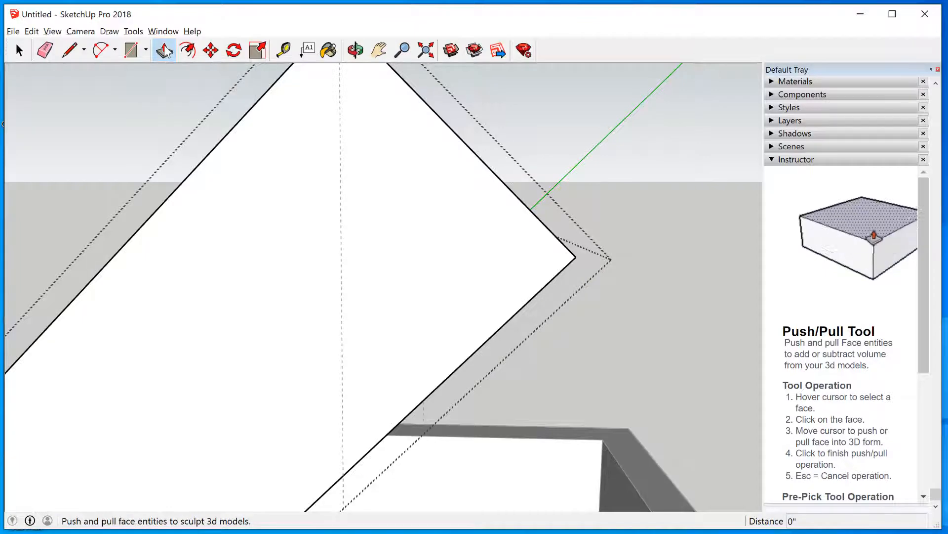
# Select the edge at the upper end of the slanted strip's front face
pyautogui.click(19, 50)
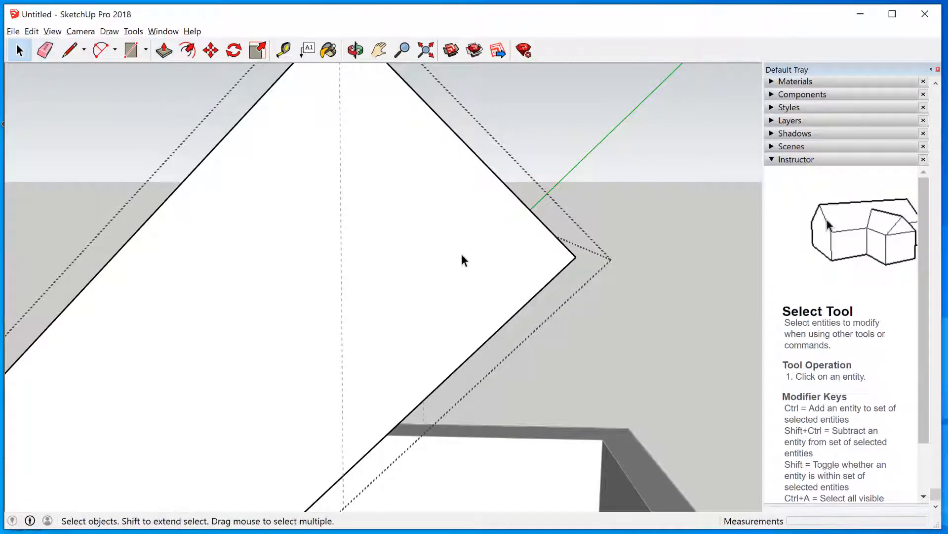
pyautogui.click(488, 256)
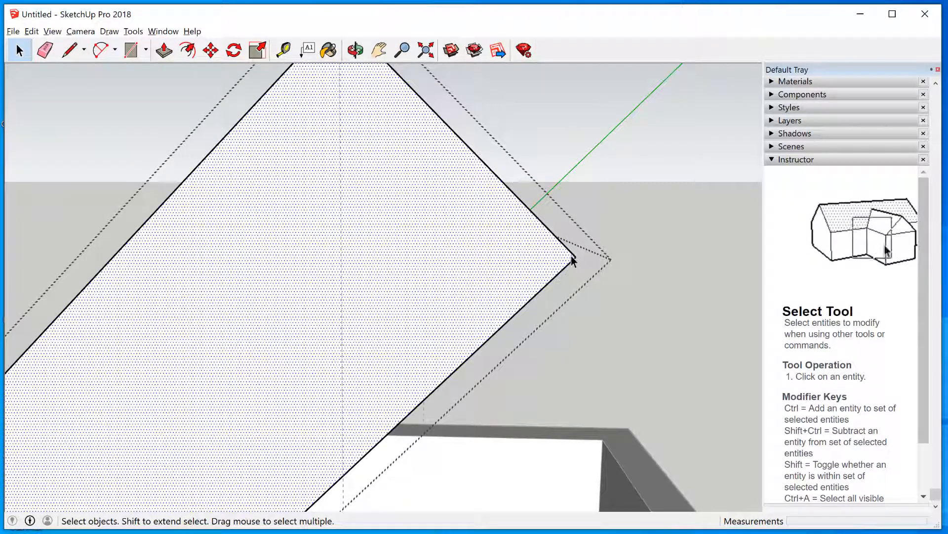
pyautogui.press('Escape')
pyautogui.doubleClick(534, 254)
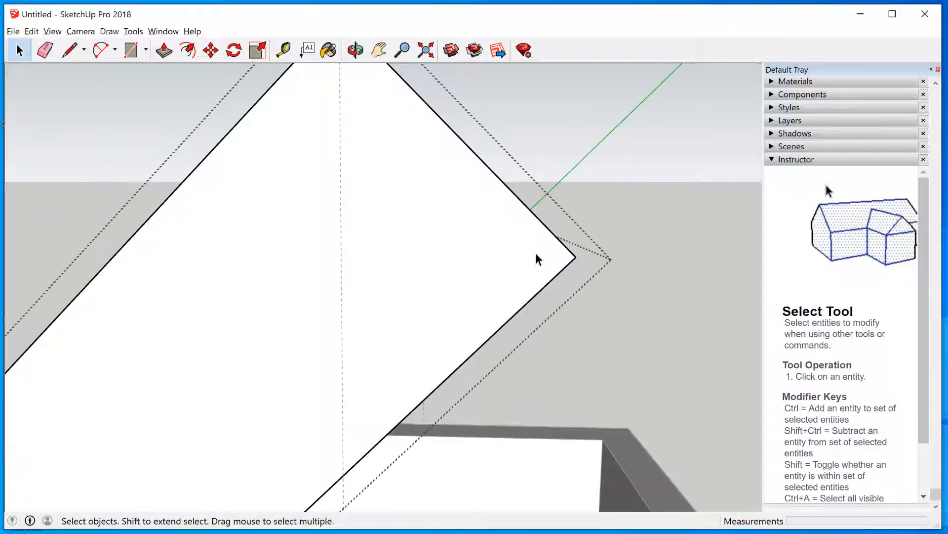
pyautogui.doubleClick(574, 258)
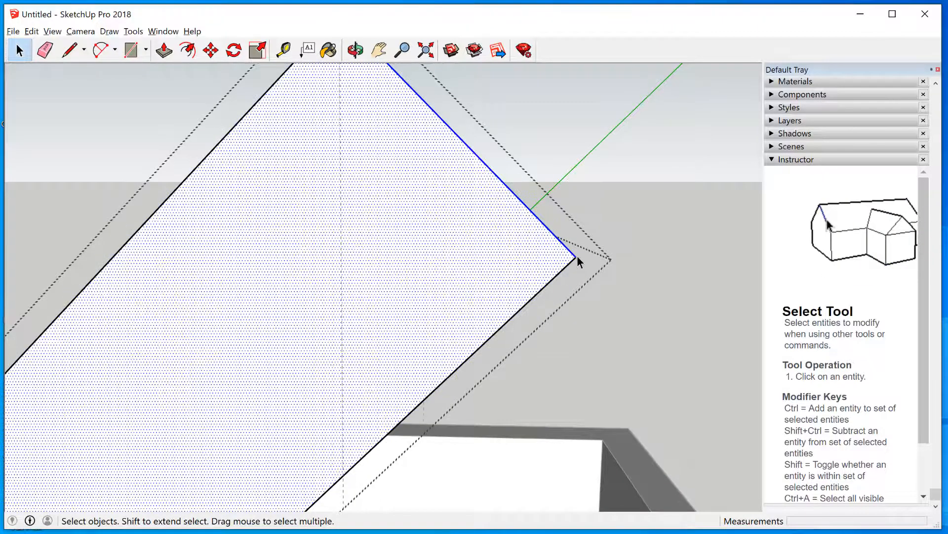
pyautogui.click(577, 260)
pyautogui.click(575, 258)
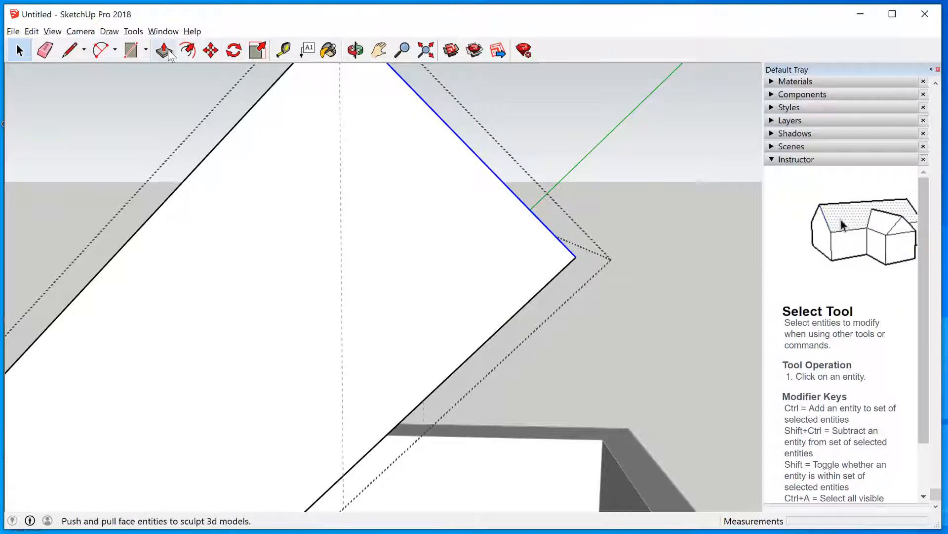
# Try to push the slanted strip's upper end face inward by about 1/16", and undo it
pyautogui.scroll(-4, 670, 270)
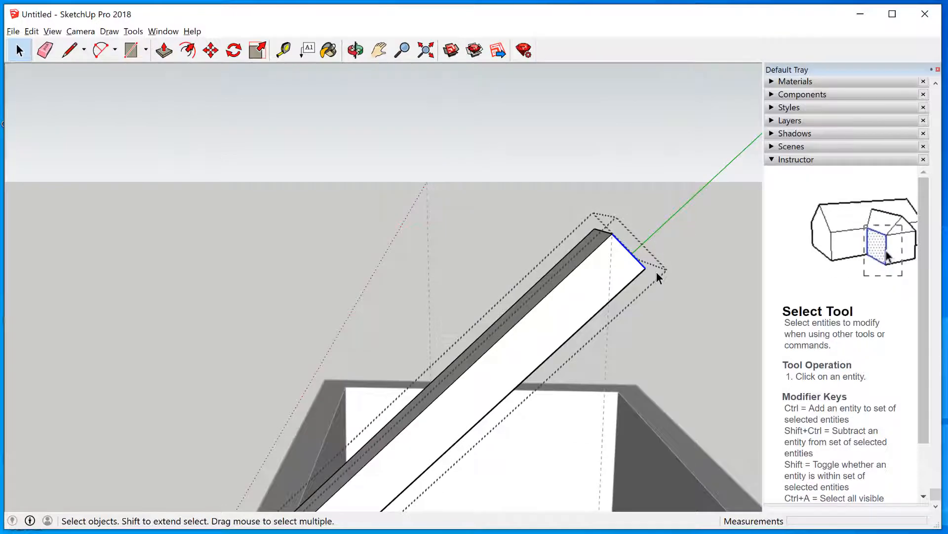
pyautogui.scroll(-2, 656, 272)
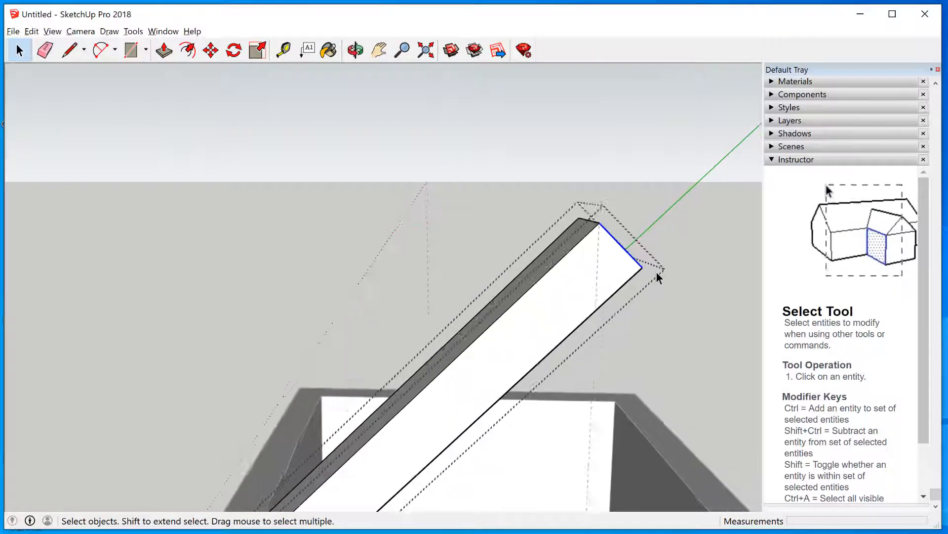
pyautogui.click(355, 51)
pyautogui.moveTo(675, 339); pyautogui.dragTo(607, 358)
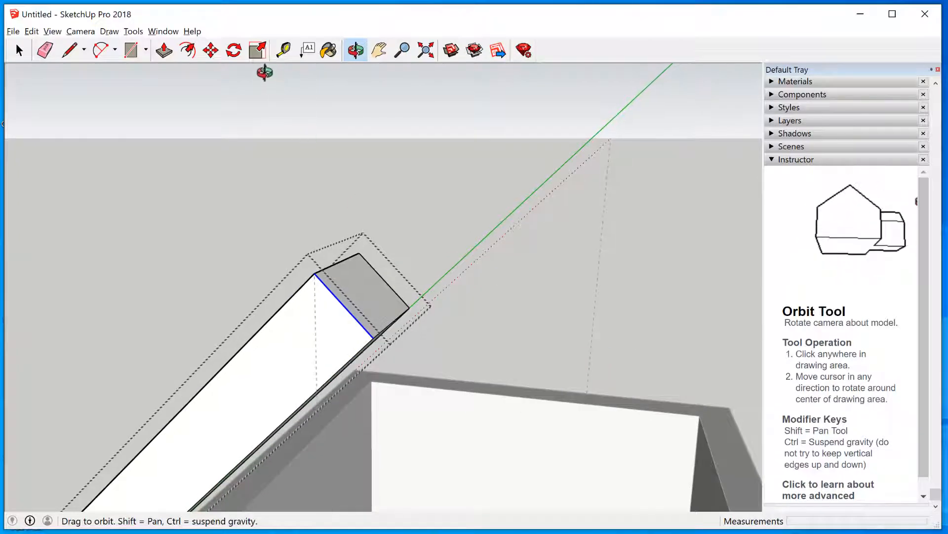
pyautogui.click(164, 50)
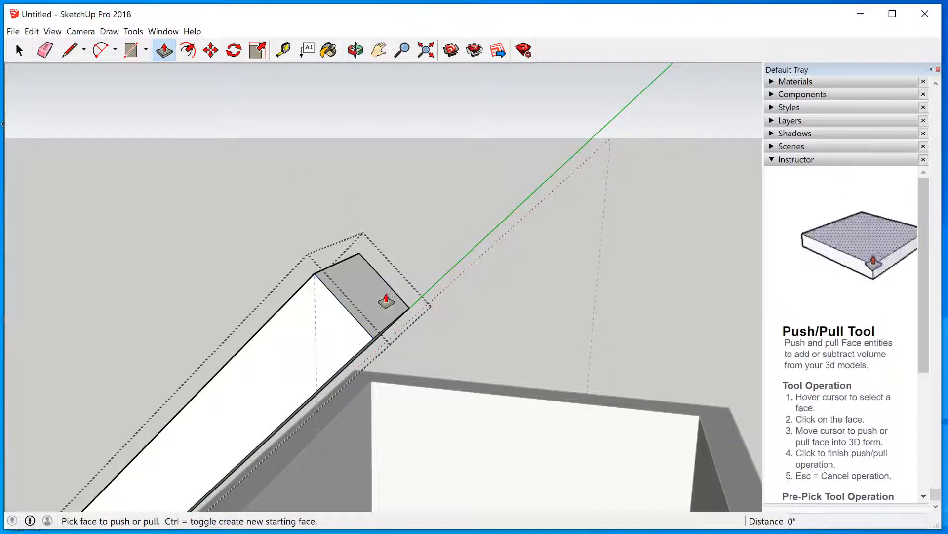
pyautogui.click(398, 320)
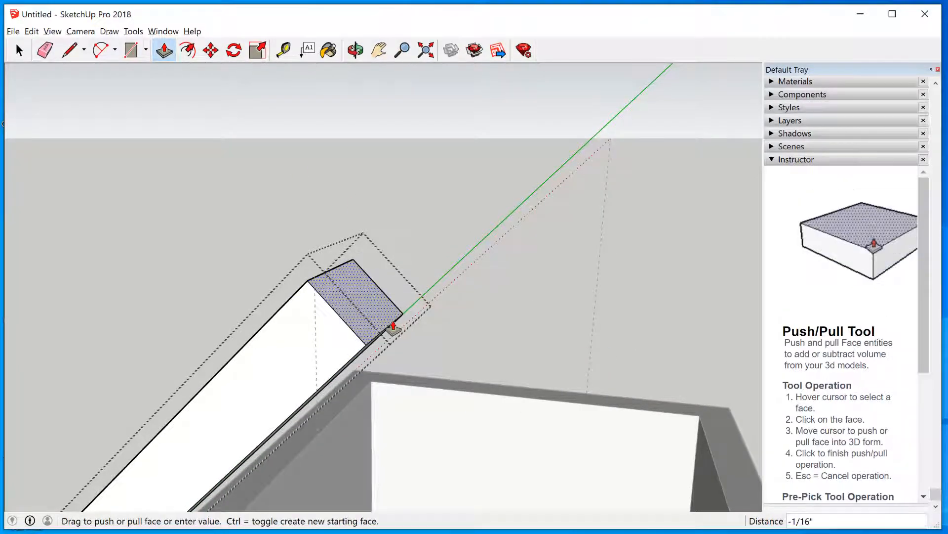
pyautogui.hotkey('ctrl', 'z')
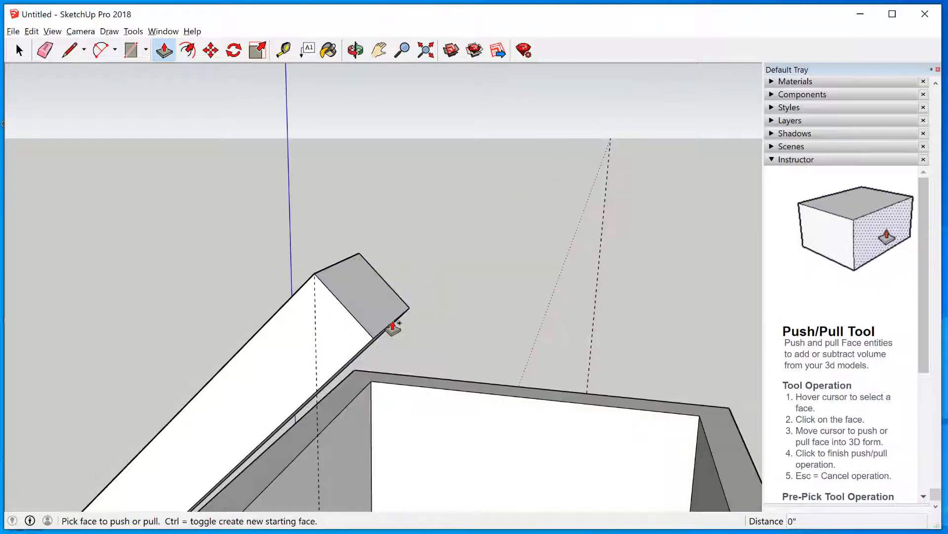
# Open the slanted strip's group for editing and select the lower edge of its upper end face
pyautogui.click(20, 50)
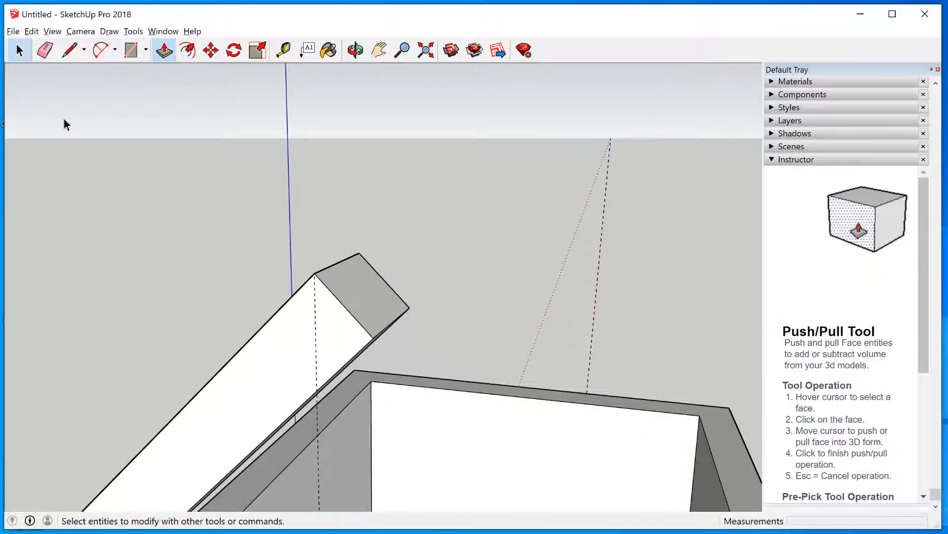
pyautogui.click(383, 337)
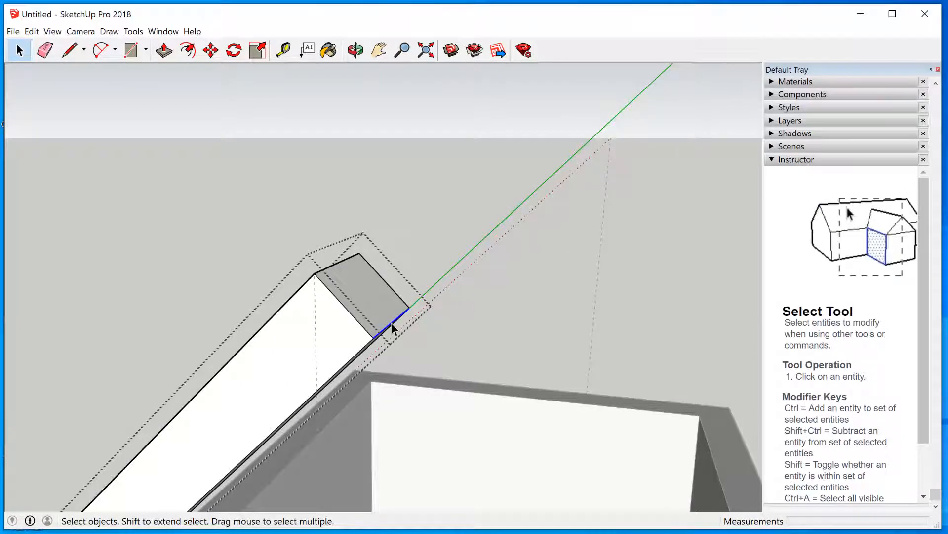
pyautogui.scroll(3, 391, 324)
pyautogui.scroll(-1, 387, 323)
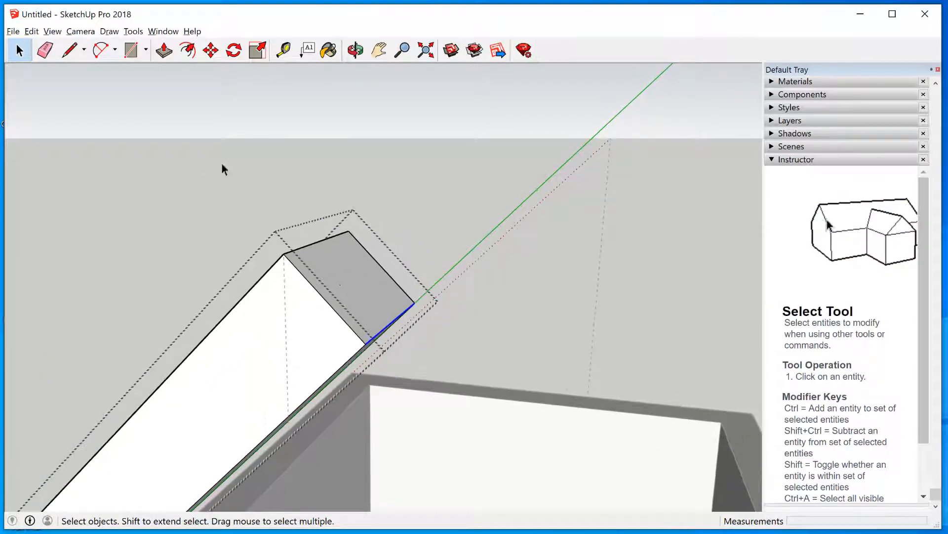
# Try to push or pull the slanted strip's upper end face from its lower edge, and undo the attempt
pyautogui.click(163, 52)
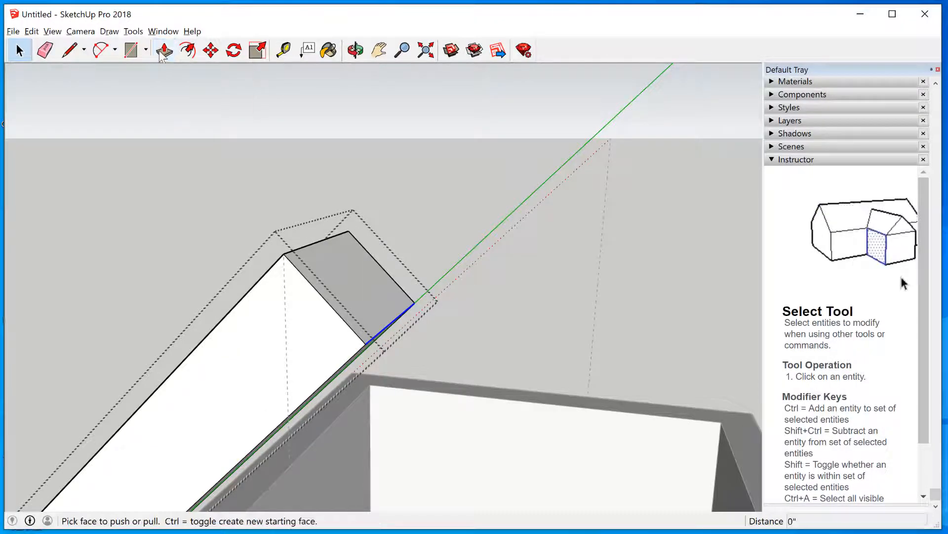
pyautogui.click(386, 328)
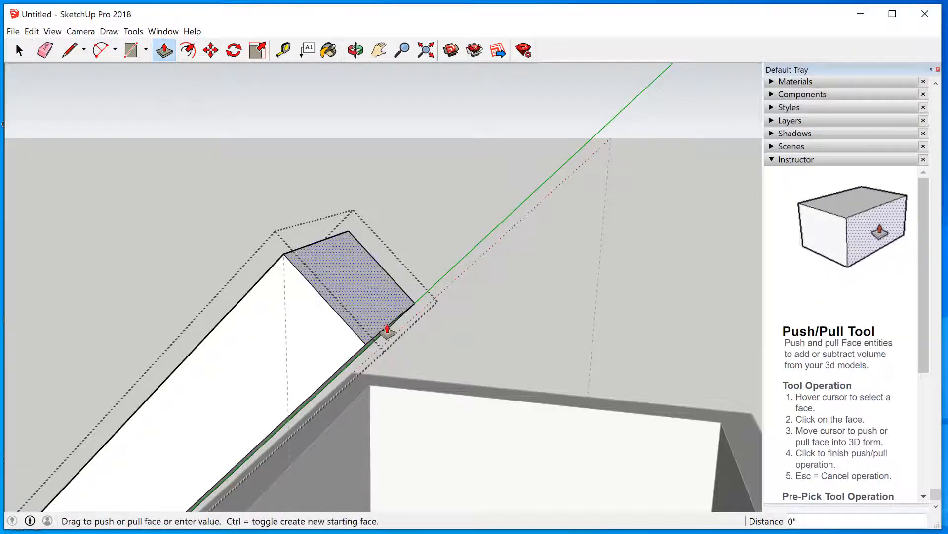
pyautogui.scroll(1, 384, 325)
pyautogui.scroll(3, 387, 328)
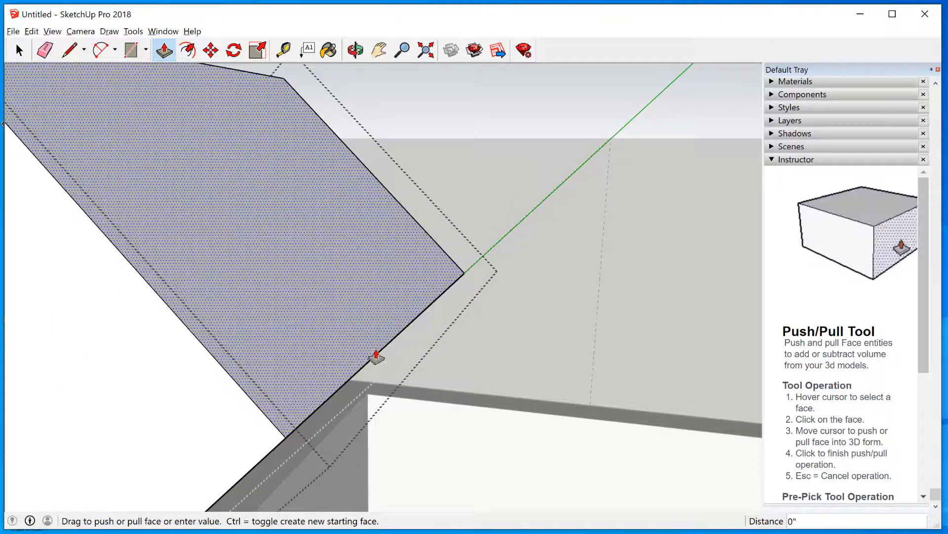
pyautogui.click(375, 358)
pyautogui.click(375, 358)
pyautogui.click(370, 356)
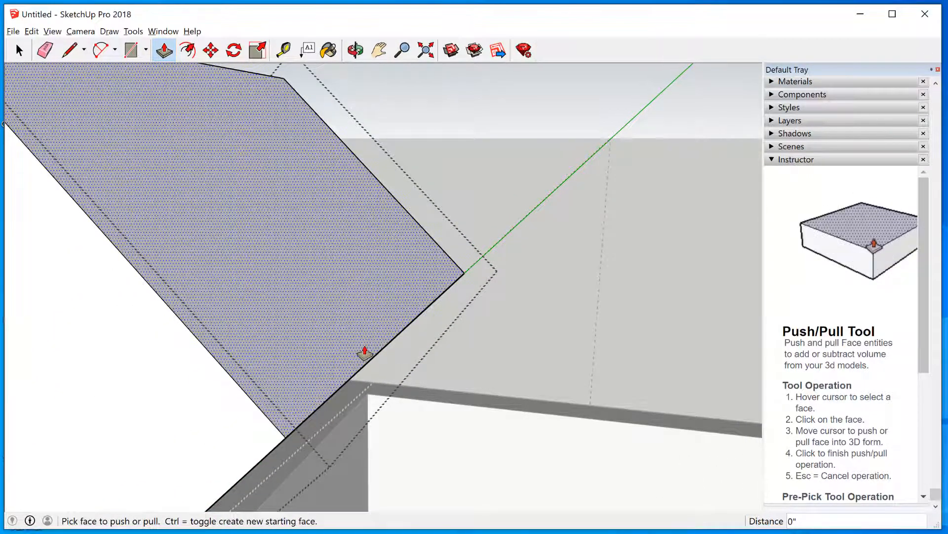
pyautogui.click(367, 354)
pyautogui.click(326, 315)
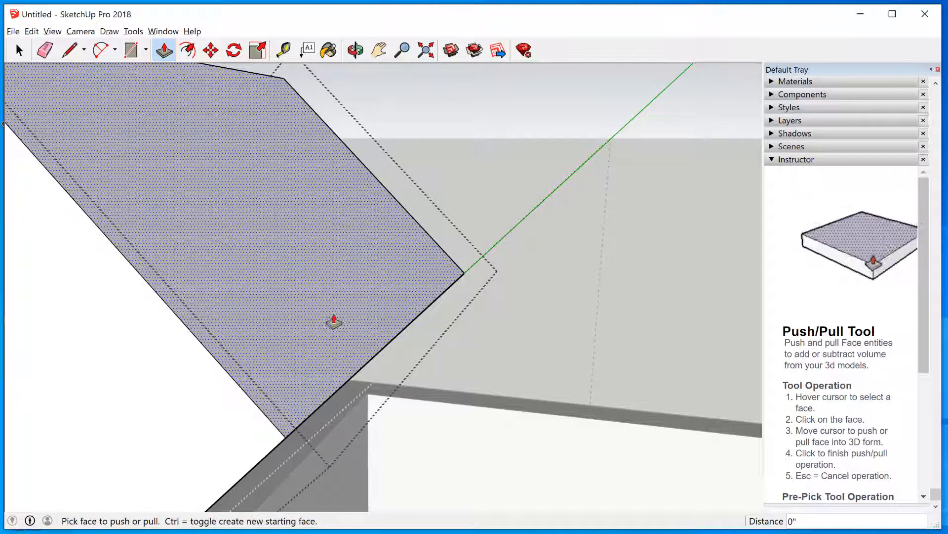
pyautogui.click(381, 356)
pyautogui.click(379, 355)
pyautogui.scroll(-1, 379, 355)
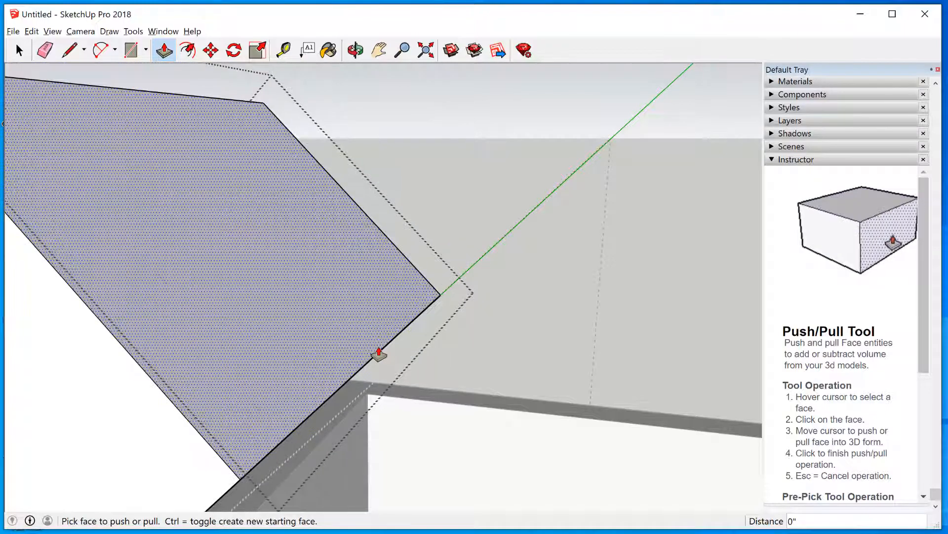
pyautogui.hotkey('ctrl', 'z')
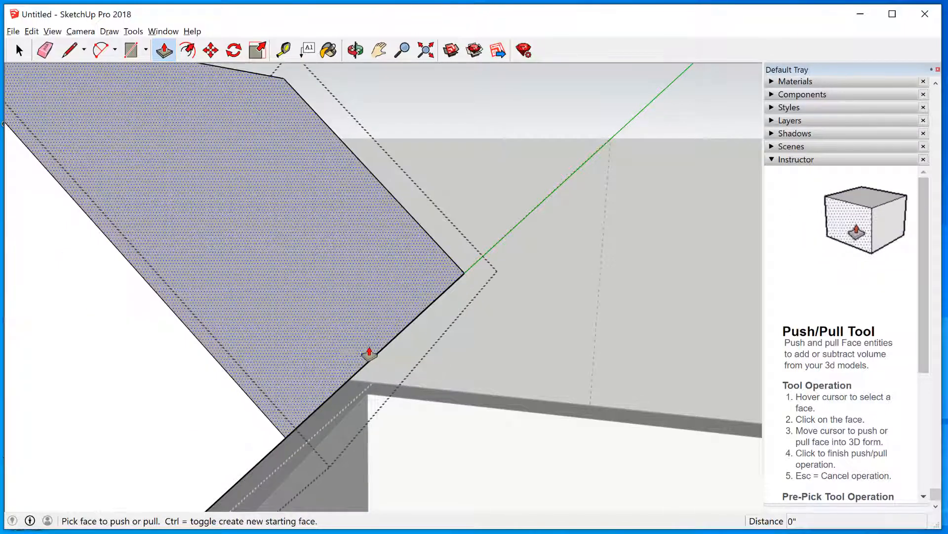
# Reselect only the lower edge of the slanted strip's upper end face
pyautogui.scroll(-4, 292, 327)
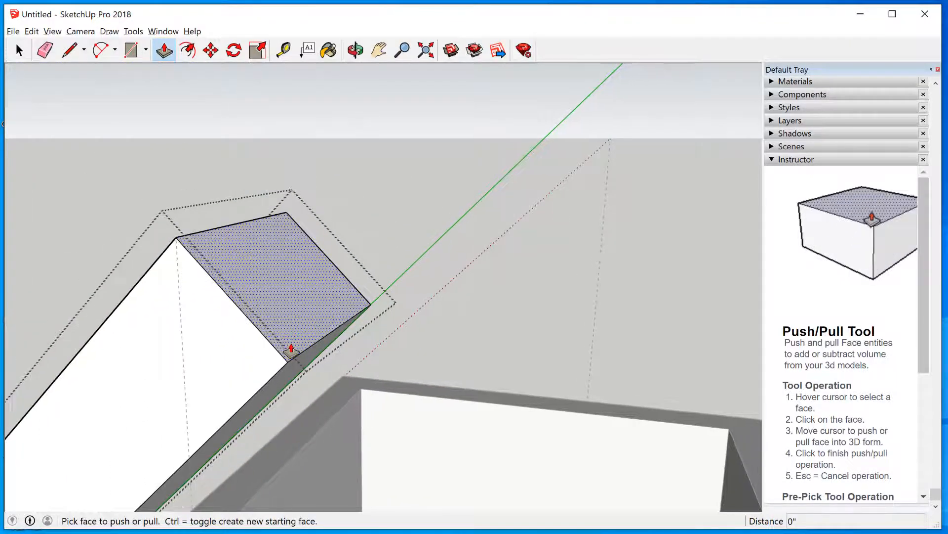
pyautogui.scroll(2, 313, 351)
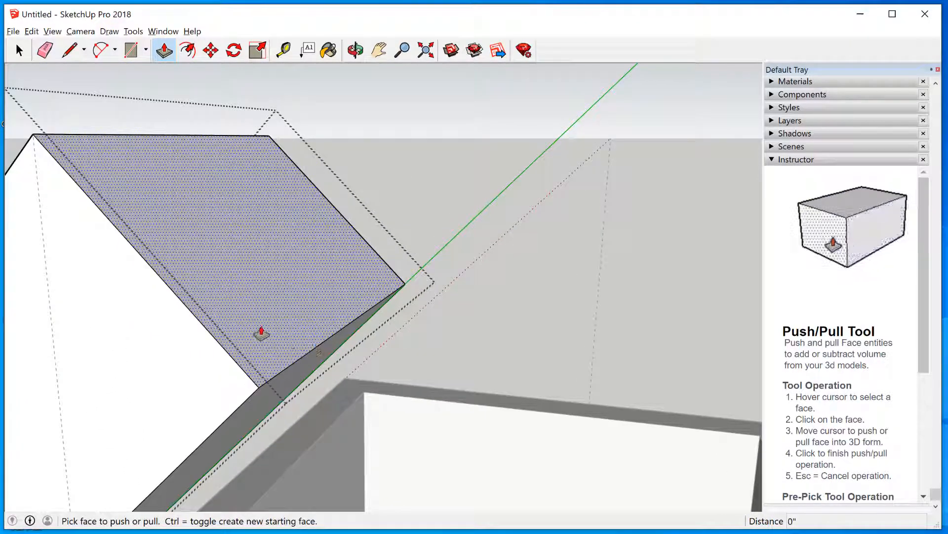
pyautogui.click(18, 50)
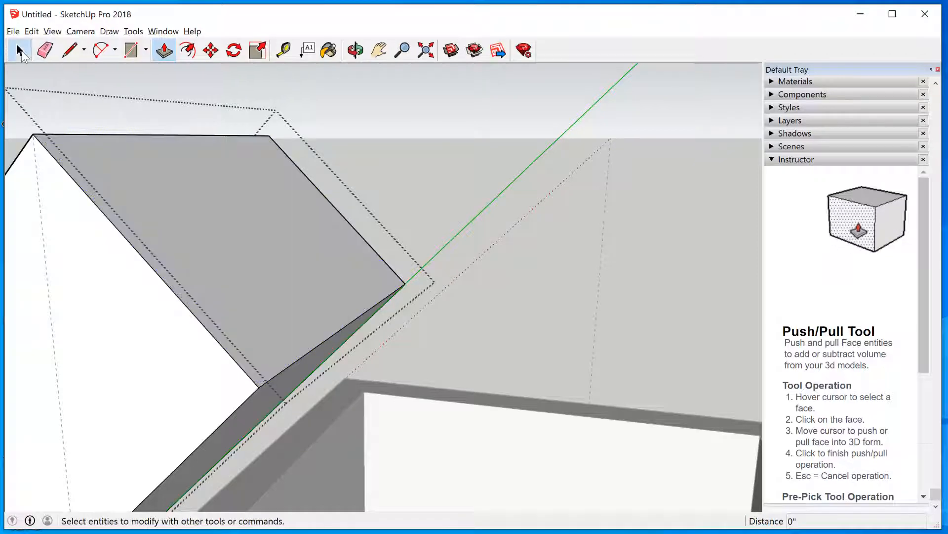
pyautogui.click(299, 361)
pyautogui.click(303, 357)
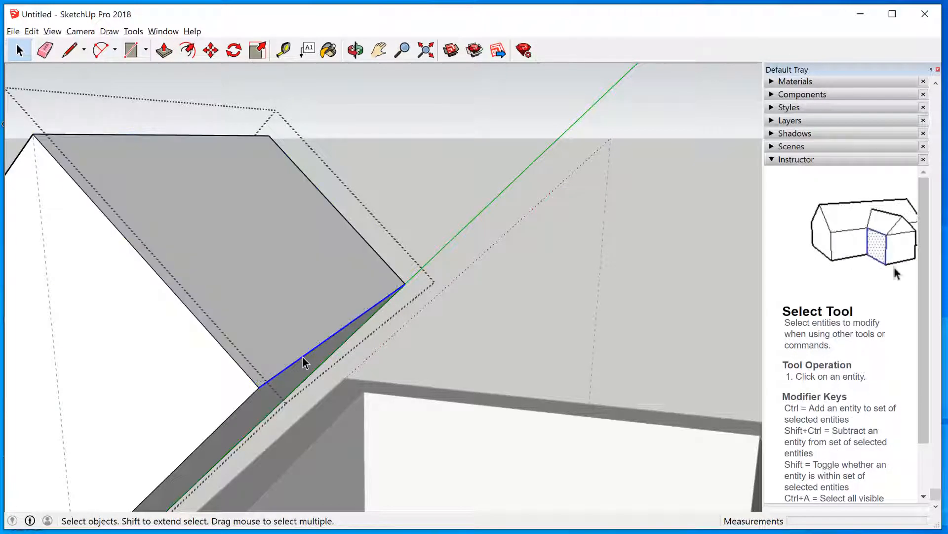
# Move the selected edge 1/2" down along the strip's green axis to the vertical guide, making the upper end vertical
pyautogui.click(211, 50)
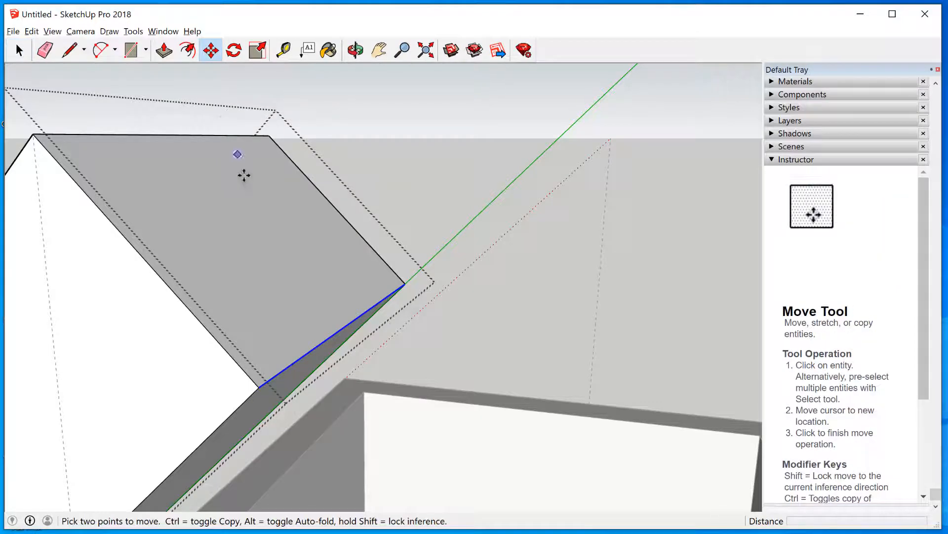
pyautogui.click(312, 350)
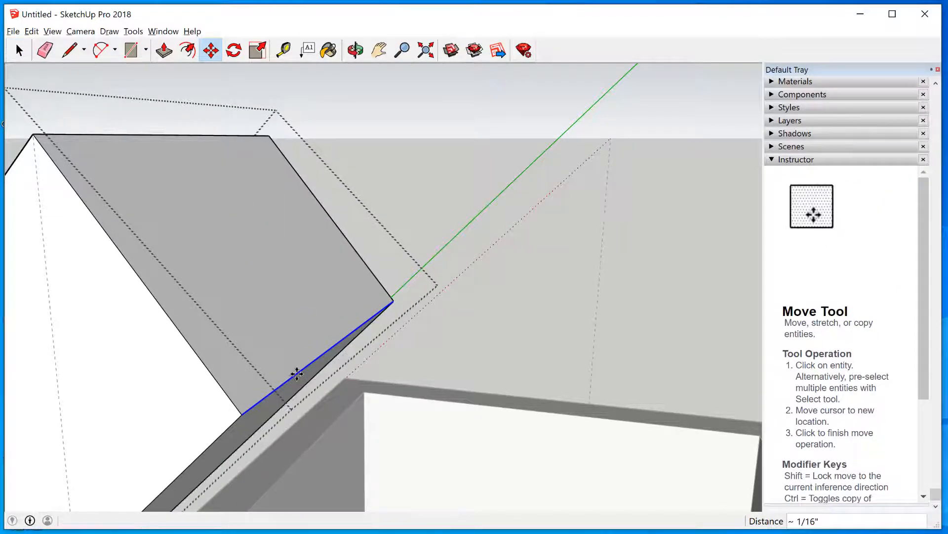
pyautogui.press('Escape')
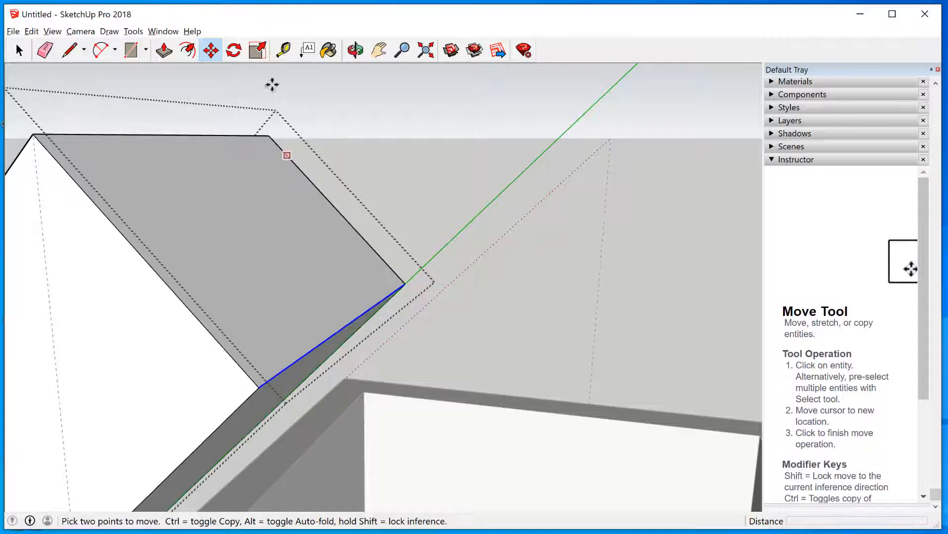
pyautogui.moveTo(252, 156); pyautogui.dragTo(327, 303, button='middle')
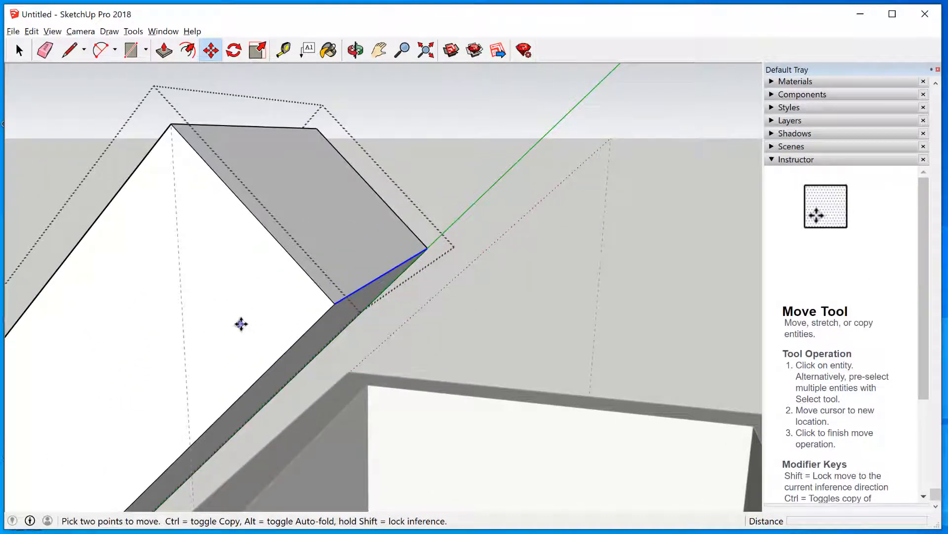
pyautogui.scroll(-5, 337, 332)
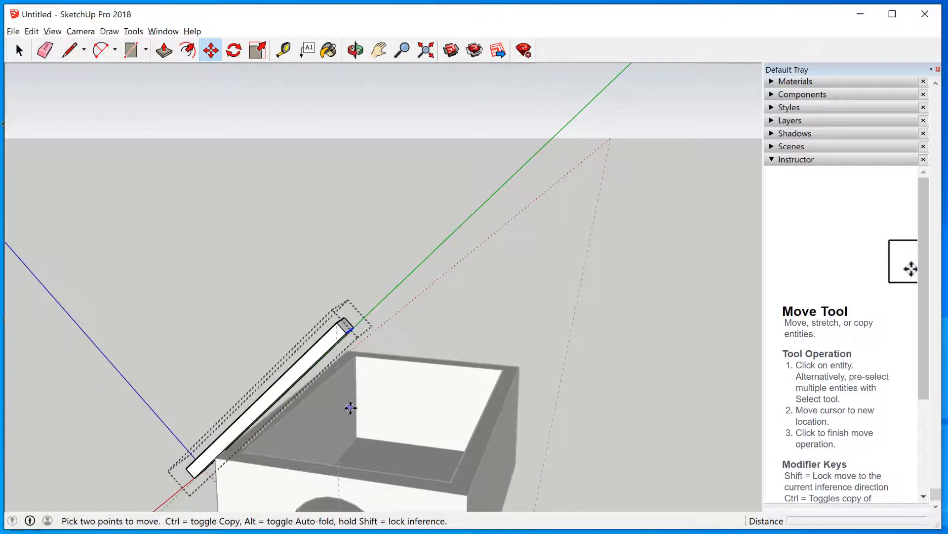
pyautogui.scroll(5, 346, 388)
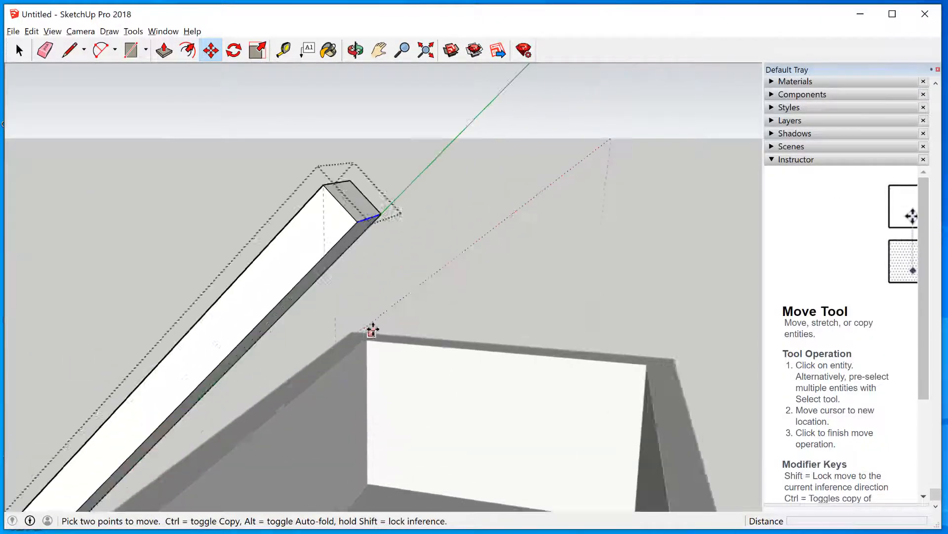
pyautogui.scroll(-2, 382, 313)
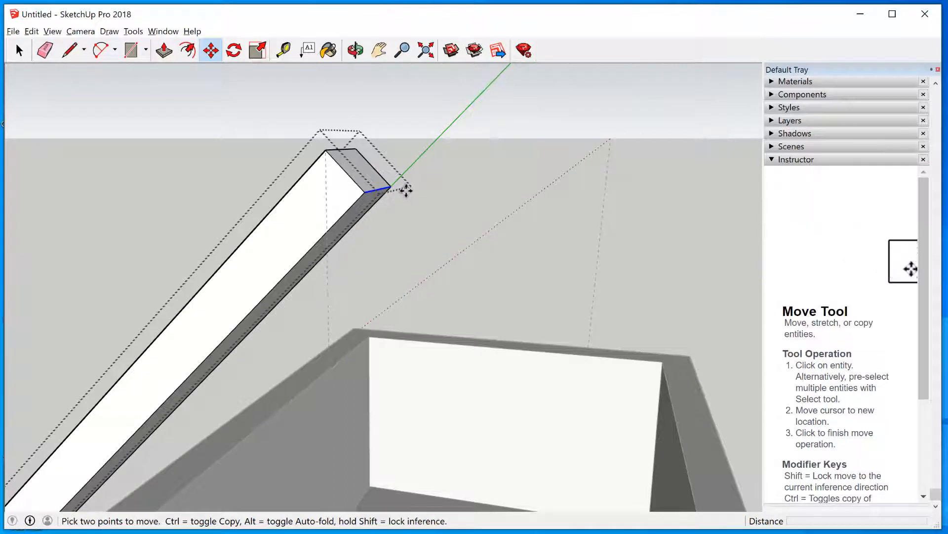
pyautogui.click(379, 189)
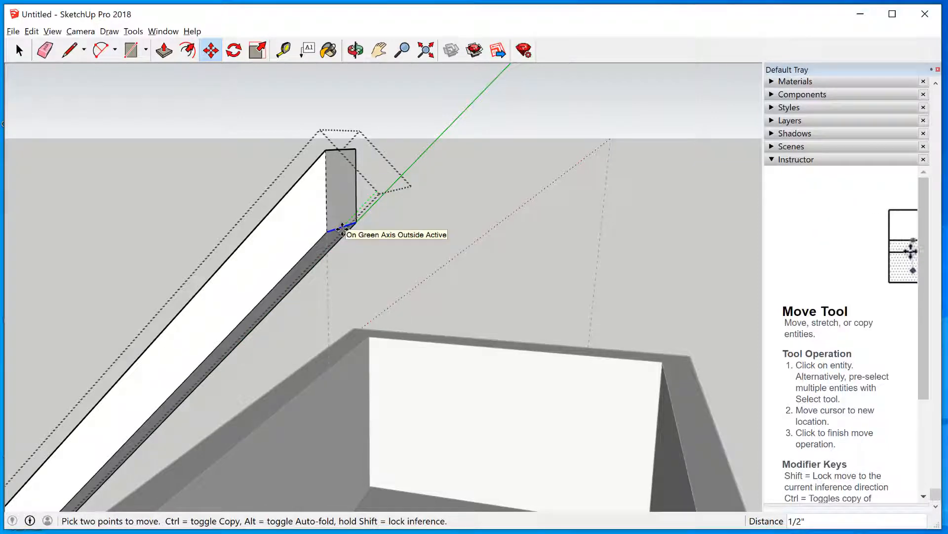
pyautogui.click(343, 229)
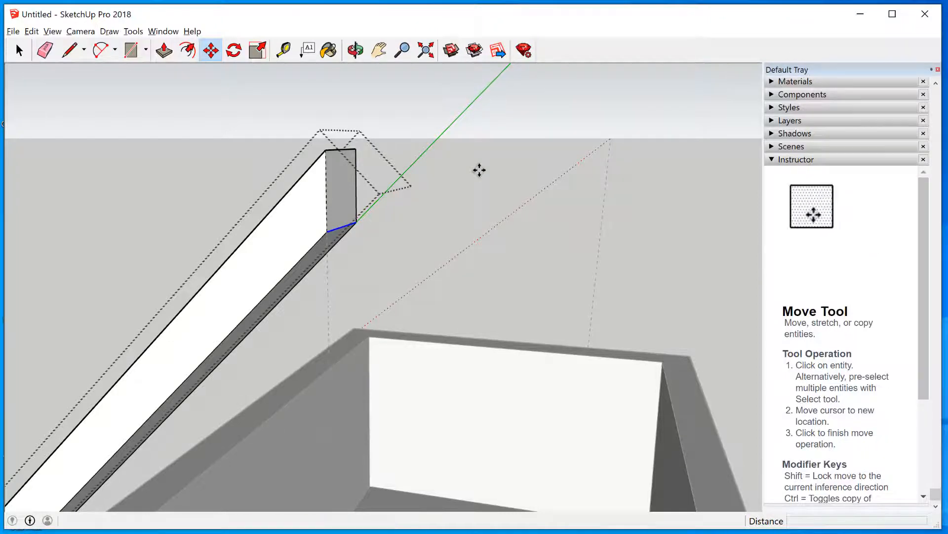
pyautogui.click(479, 170)
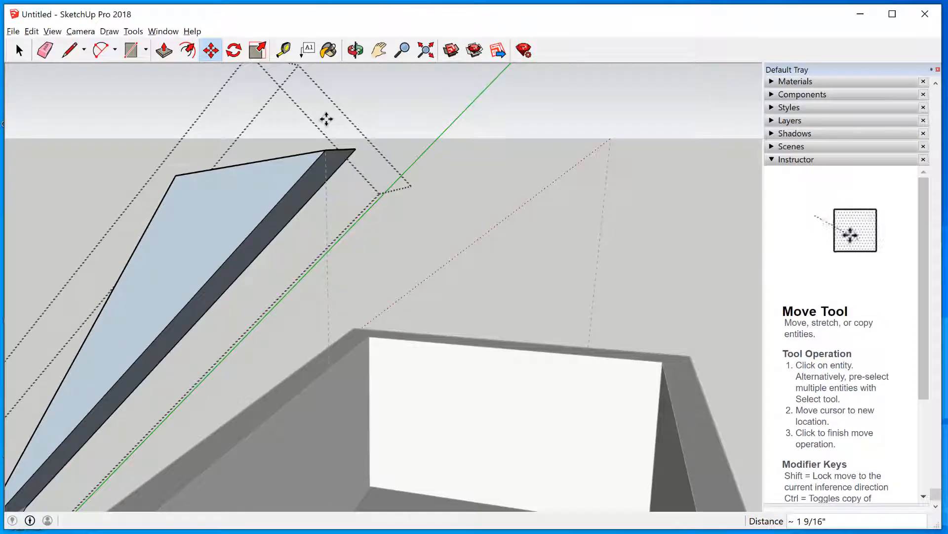
pyautogui.press('Escape')
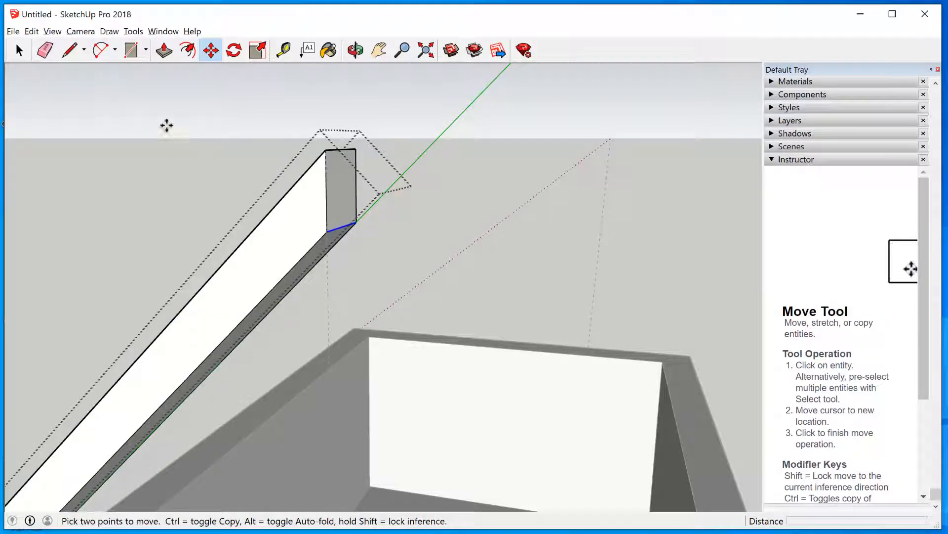
# Close the slanted strip's group and return to editing the whole model
pyautogui.click(19, 50)
pyautogui.click(126, 152)
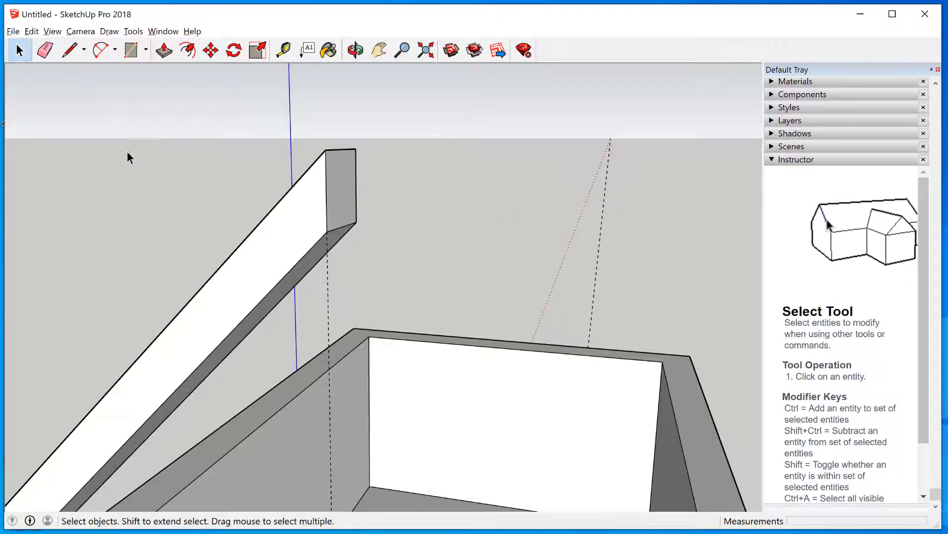
pyautogui.scroll(-3, 339, 274)
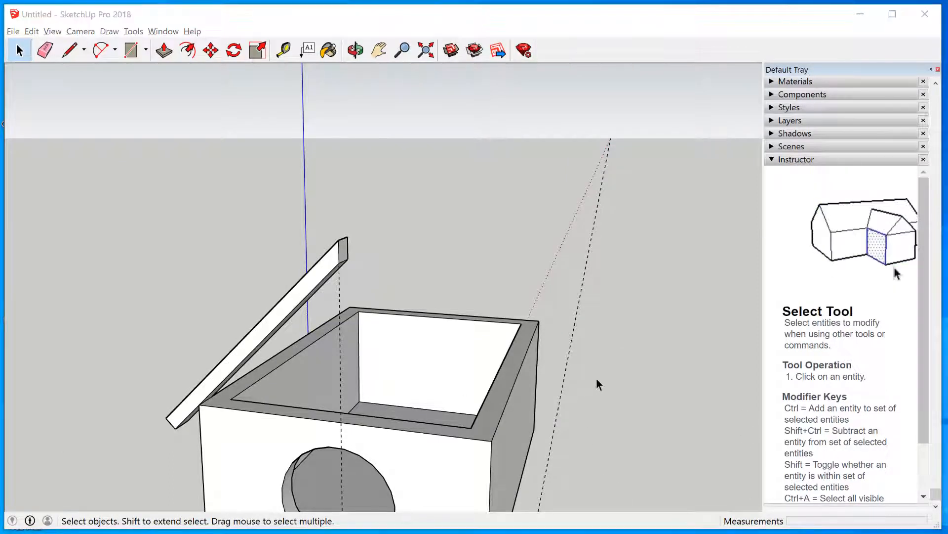
# Open the slanted strip's group for editing and select its long rear face, facing the back of the birdhouse
pyautogui.click(445, 152)
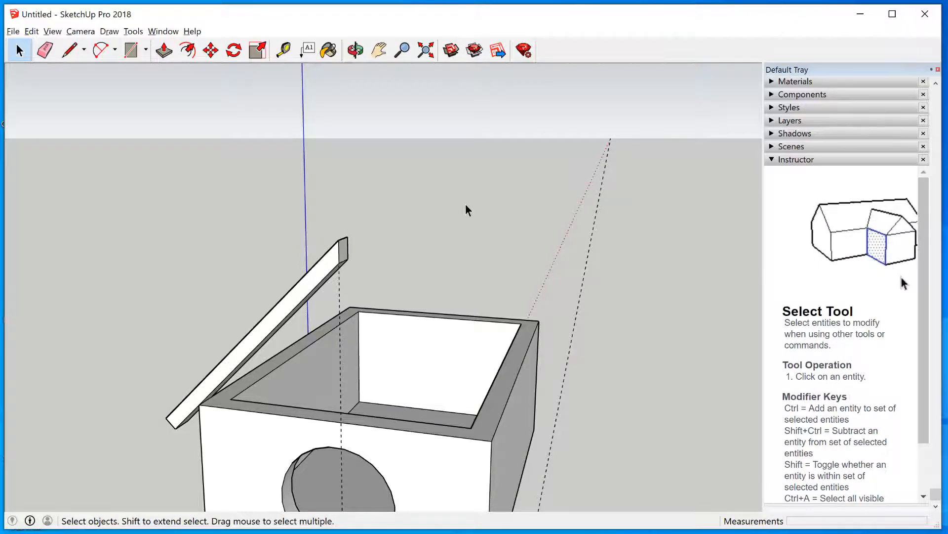
pyautogui.press('o')
pyautogui.moveTo(466, 207); pyautogui.dragTo(292, 247)
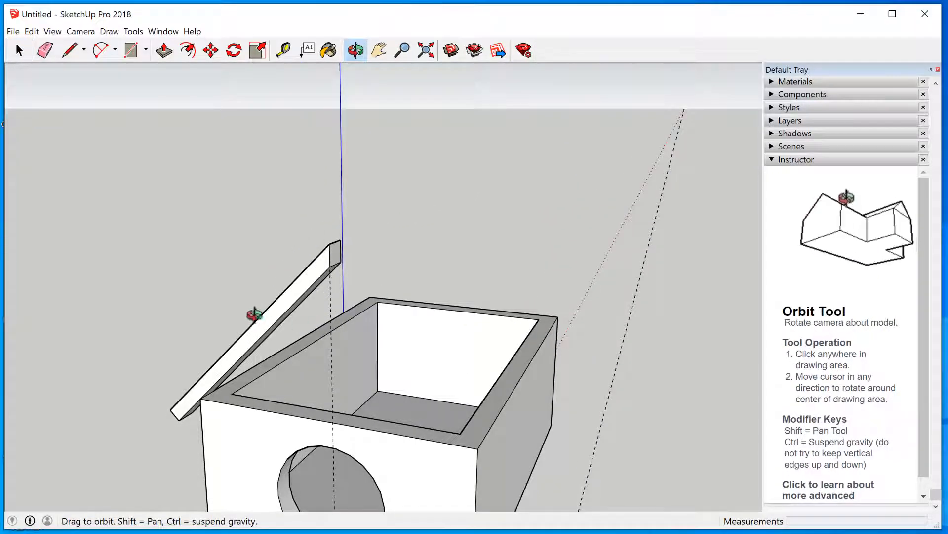
pyautogui.moveTo(428, 266); pyautogui.dragTo(307, 241)
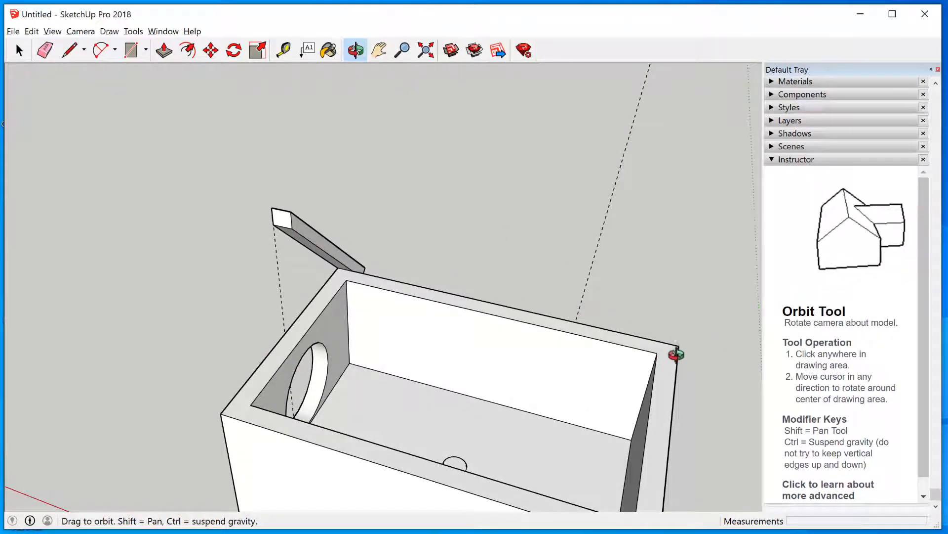
pyautogui.scroll(2, 417, 309)
pyautogui.scroll(-3, 376, 278)
pyautogui.scroll(1, 375, 278)
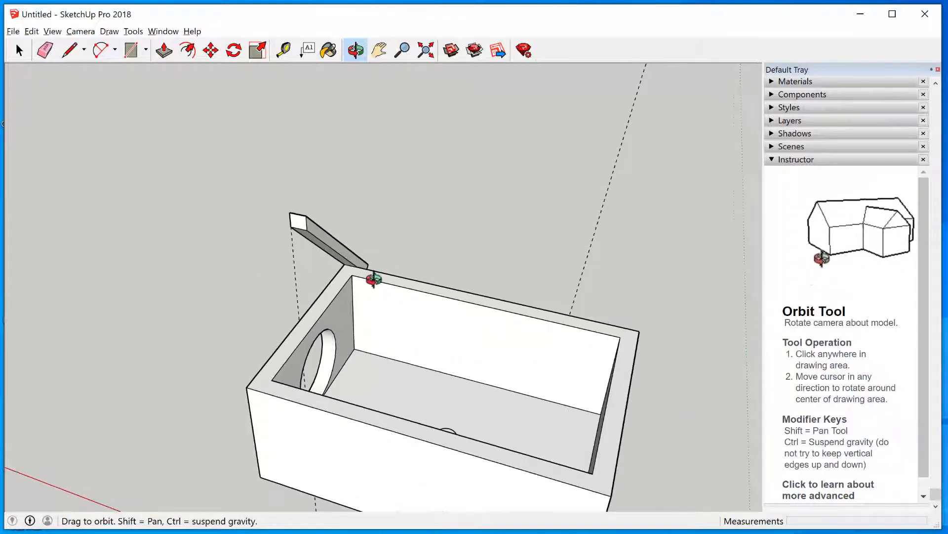
pyautogui.click(19, 50)
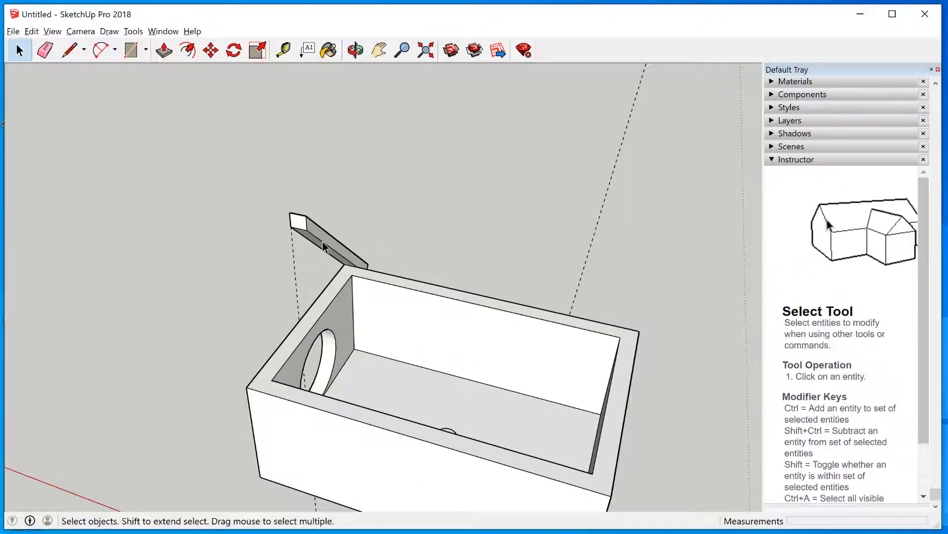
pyautogui.click(321, 237)
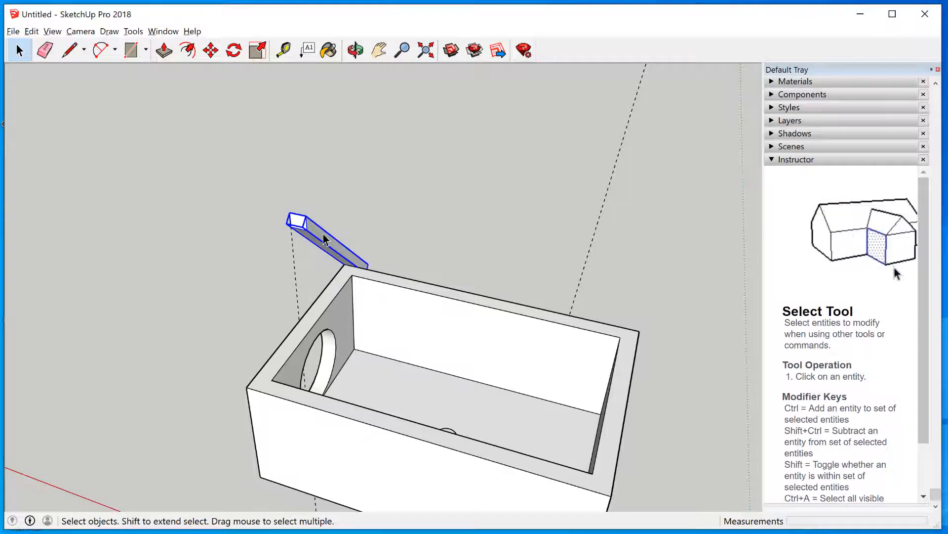
pyautogui.doubleClick(323, 234)
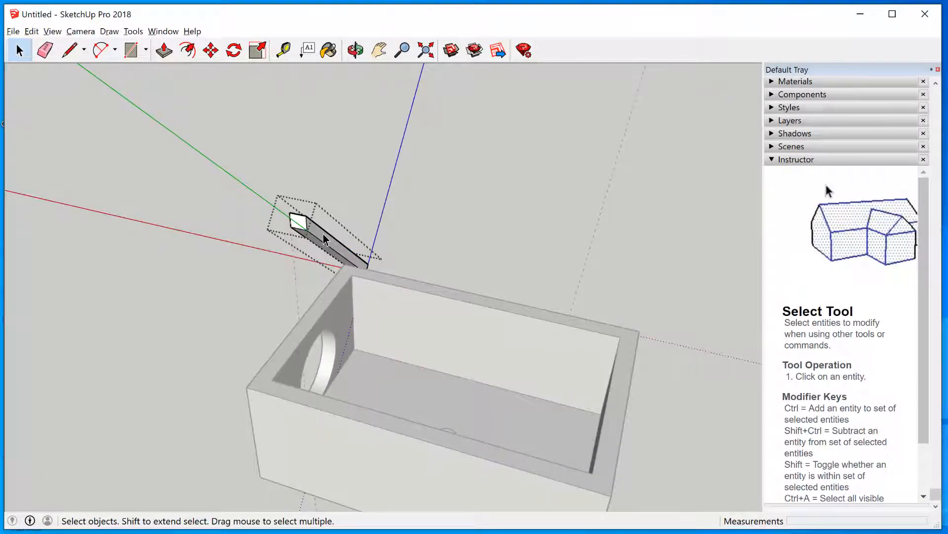
pyautogui.click(323, 235)
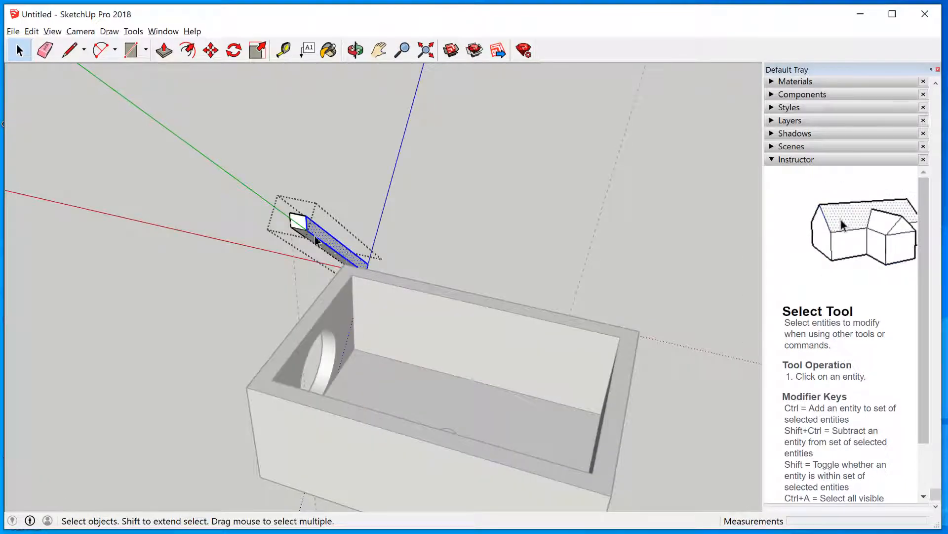
# Push/Pull the strip's selected rear face about 1' 2 1/4", ending flush with the back wall of the birdhouse
pyautogui.scroll(3, 341, 238)
pyautogui.scroll(-2, 340, 238)
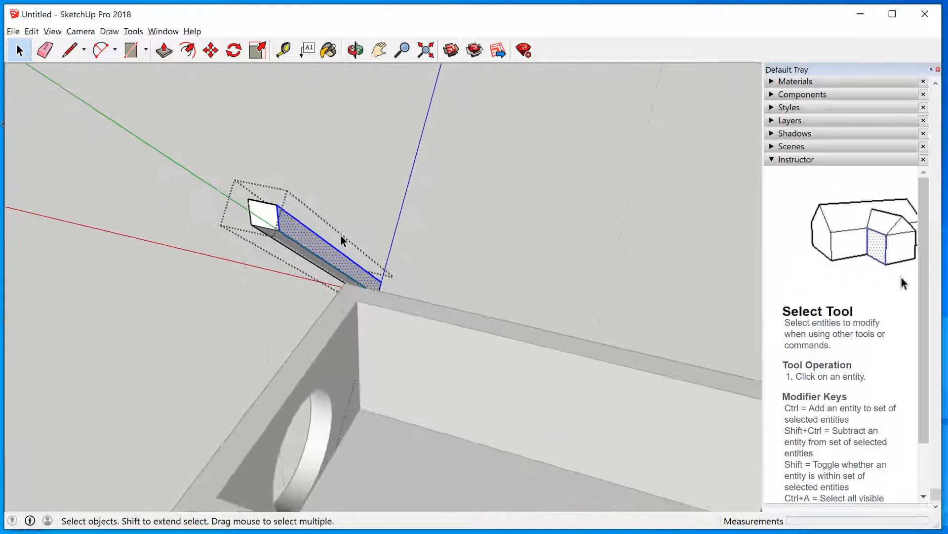
pyautogui.click(165, 51)
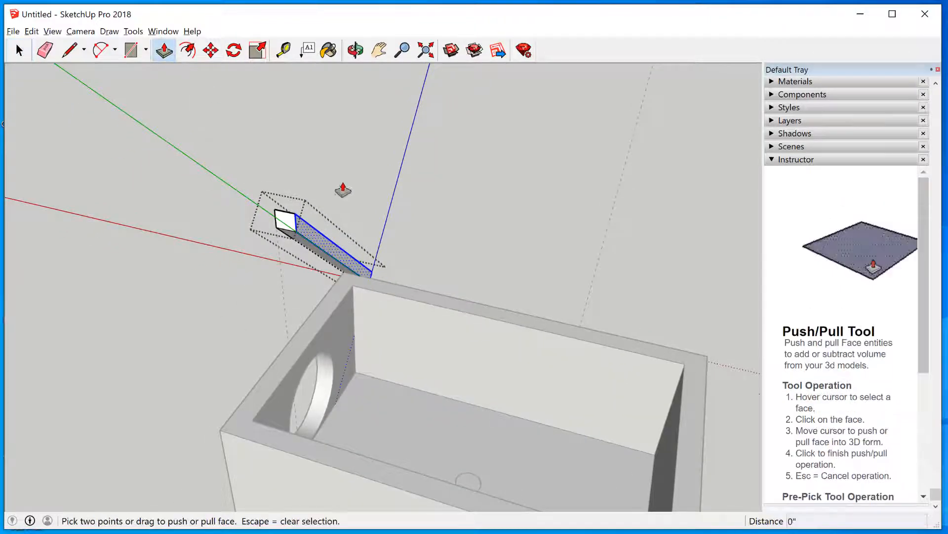
pyautogui.click(330, 249)
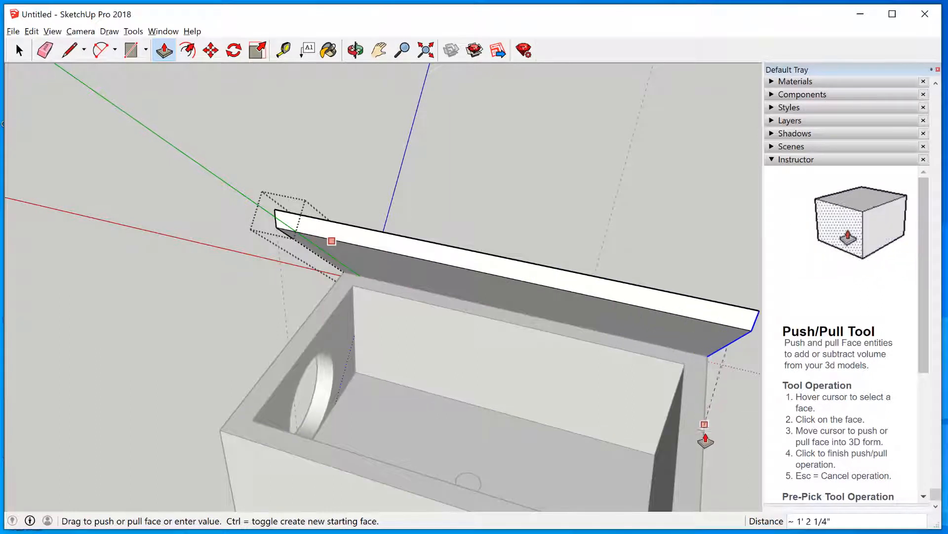
pyautogui.click(703, 451)
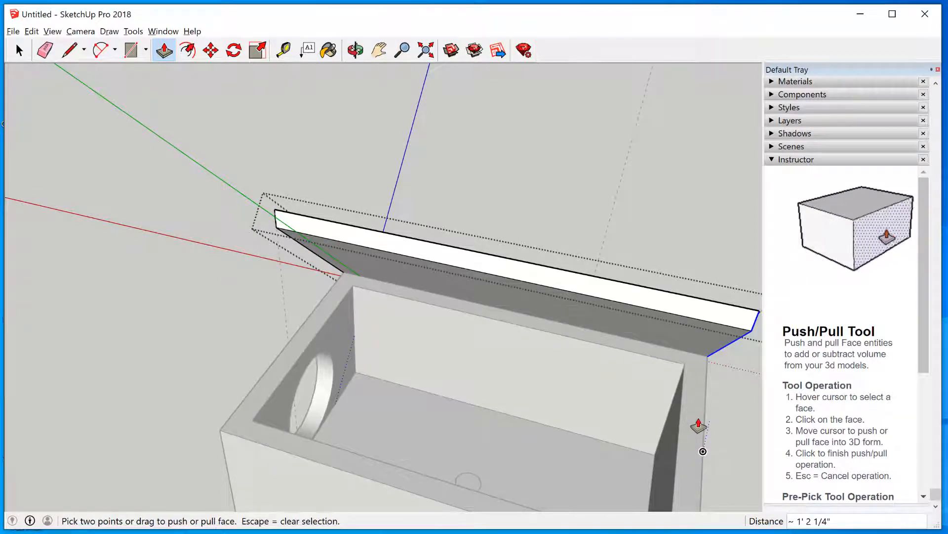
# Extend the roof panel's rear end face 1" beyond the birdhouse's back wall to form an overhang, and finish Push/Pull
pyautogui.scroll(2, 546, 329)
pyautogui.scroll(-5, 483, 282)
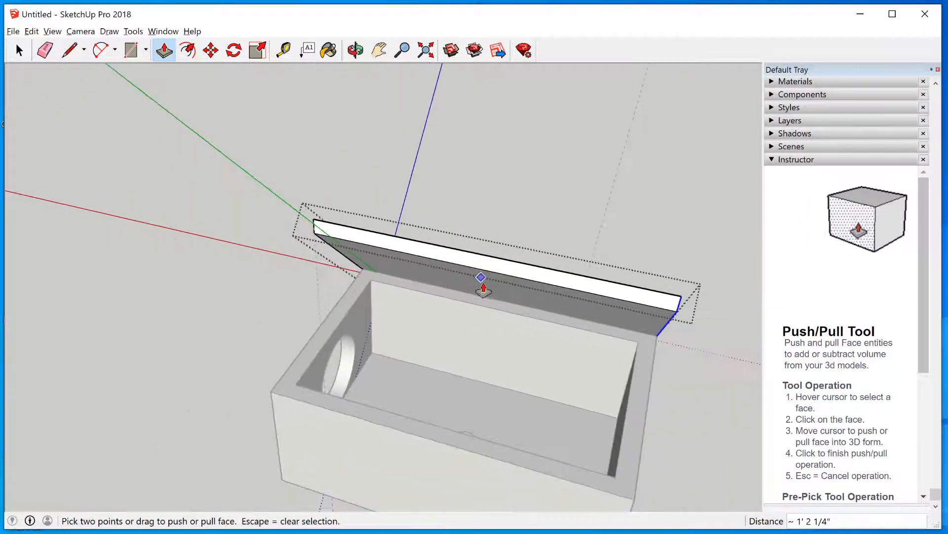
pyautogui.moveTo(707, 418); pyautogui.dragTo(540, 322, button='middle')
pyautogui.moveTo(567, 426); pyautogui.dragTo(610, 395)
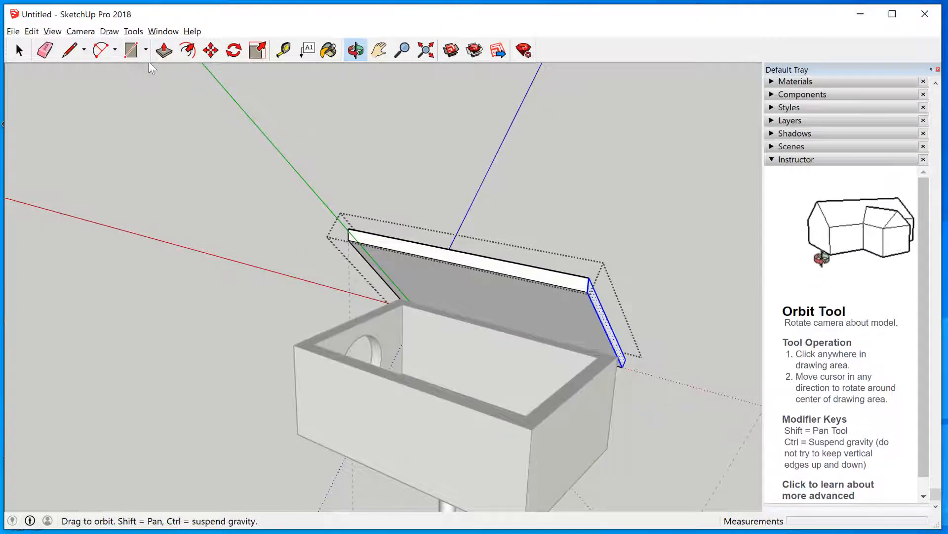
pyautogui.click(164, 50)
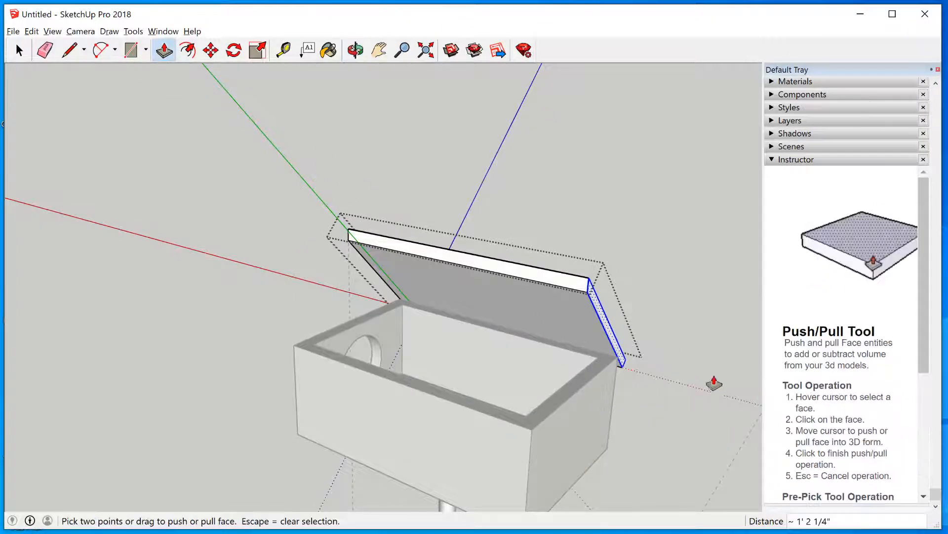
pyautogui.click(611, 324)
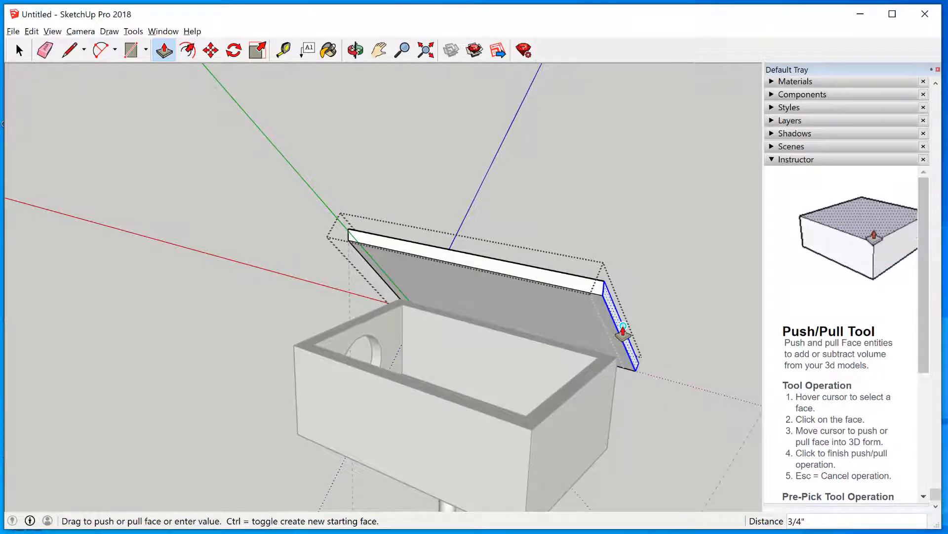
pyautogui.click(623, 332)
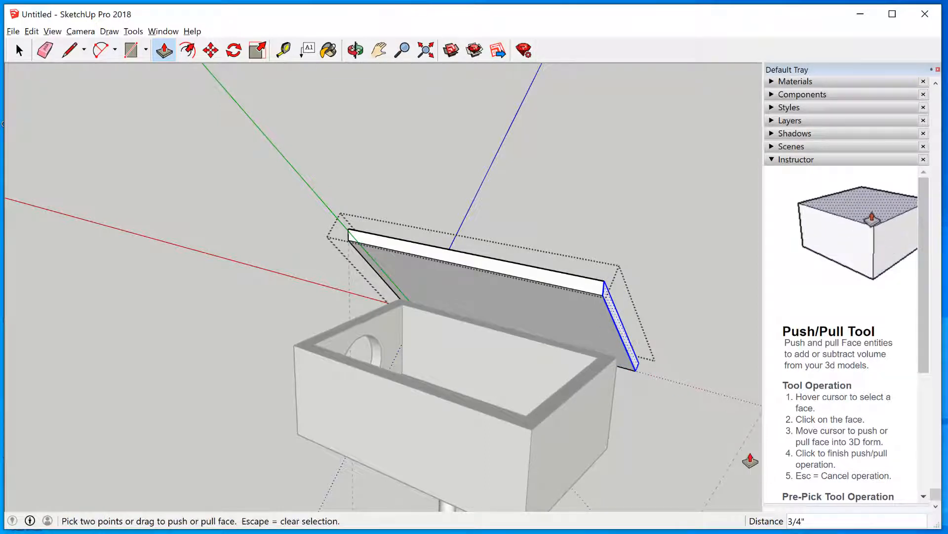
pyautogui.click(749, 460)
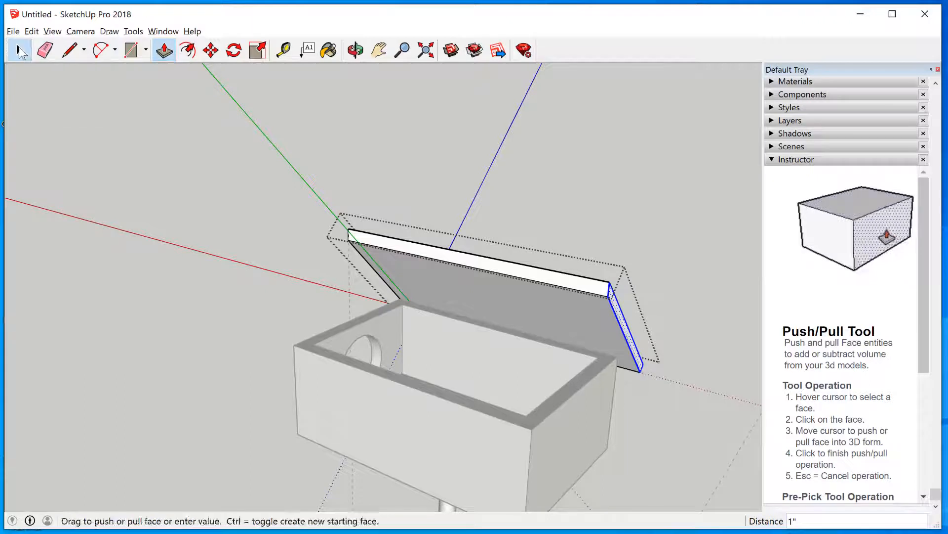
pyautogui.press('space')
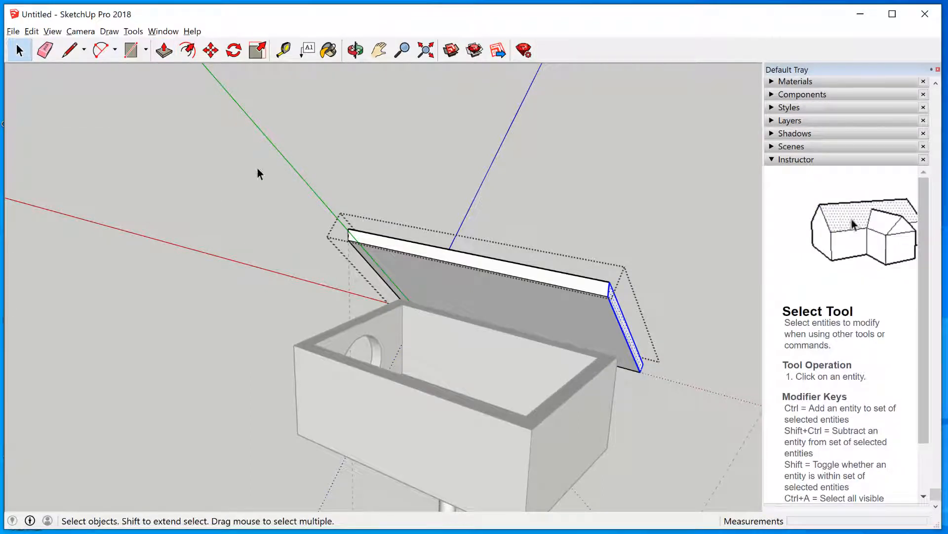
# Exit the tilted roof panel's group and paste a copy of the panel in place
pyautogui.click(216, 196)
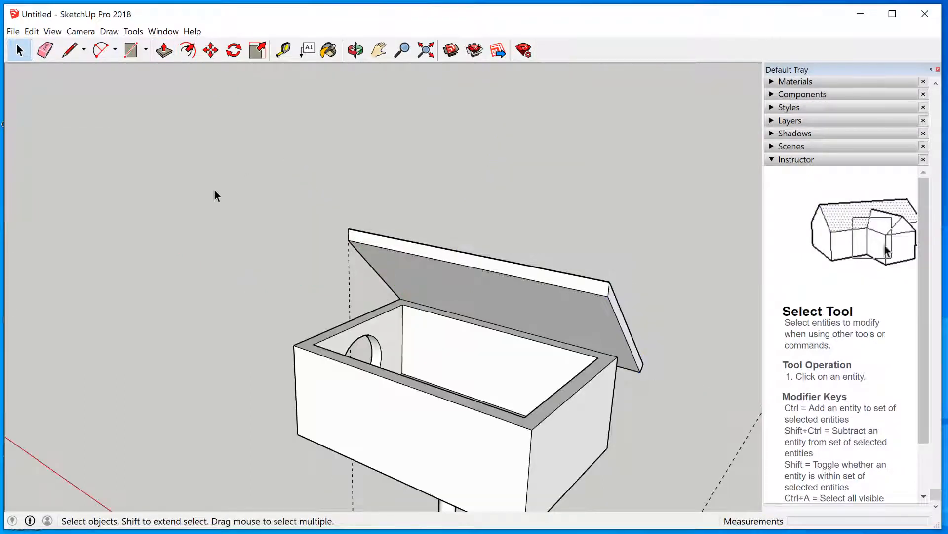
pyautogui.click(355, 50)
pyautogui.moveTo(172, 265); pyautogui.dragTo(559, 386)
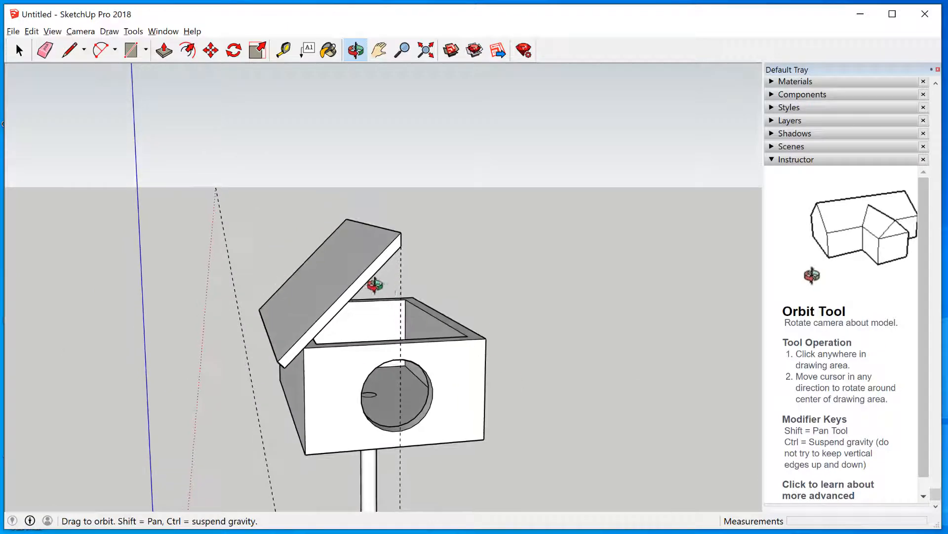
pyautogui.scroll(4, 374, 284)
pyautogui.moveTo(450, 321); pyautogui.dragTo(616, 371)
pyautogui.scroll(-3, 399, 346)
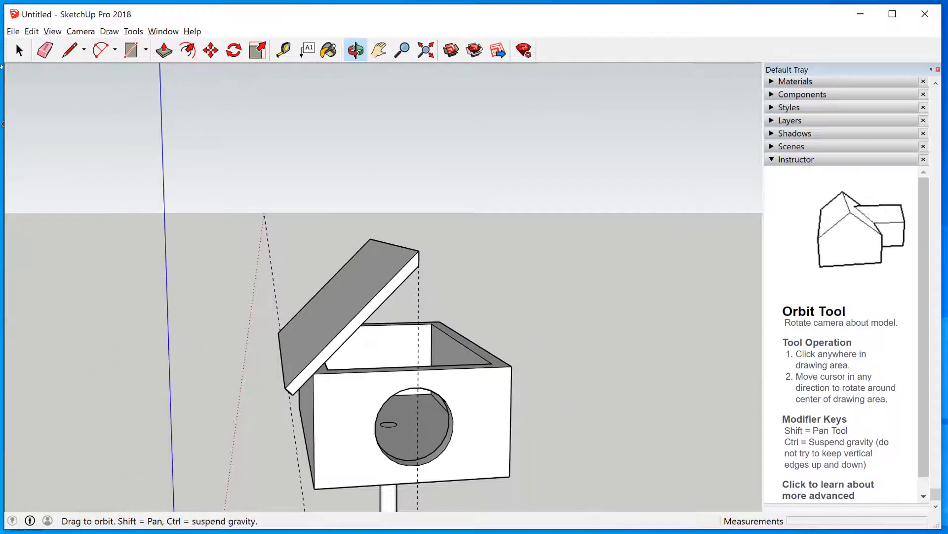
pyautogui.click(19, 50)
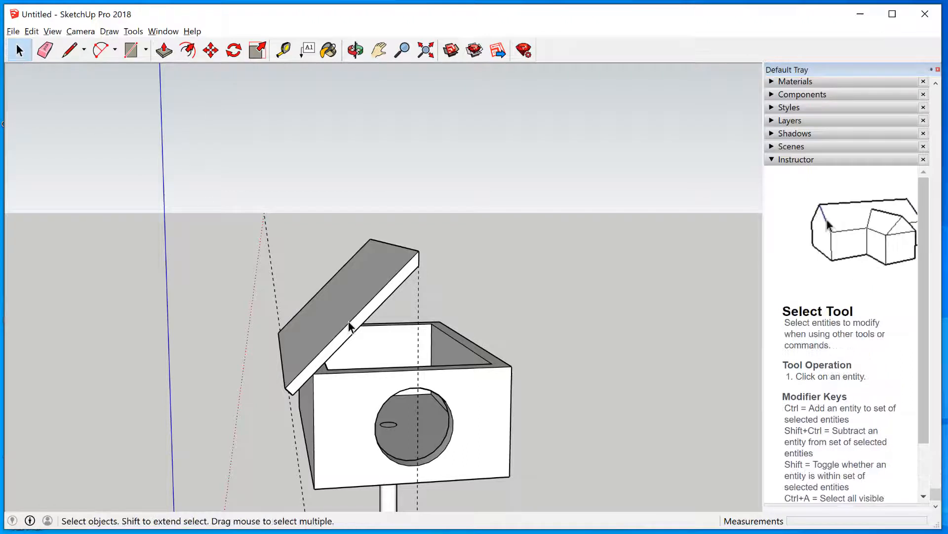
pyautogui.click(350, 326)
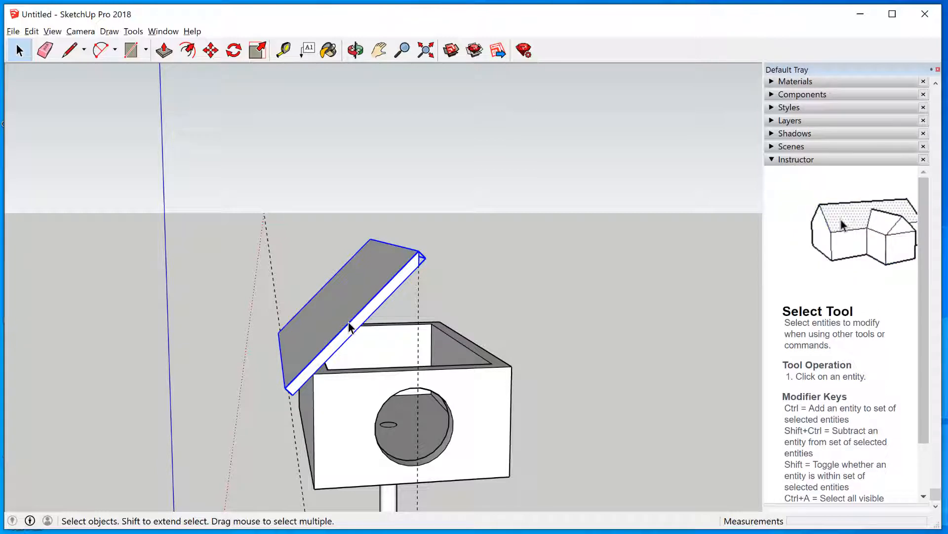
pyautogui.click(31, 31)
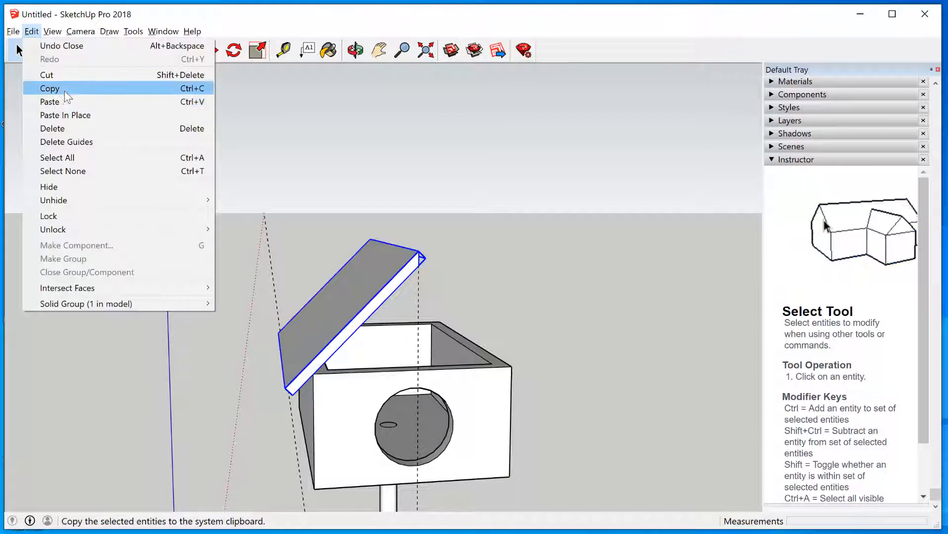
pyautogui.click(64, 90)
pyautogui.click(33, 31)
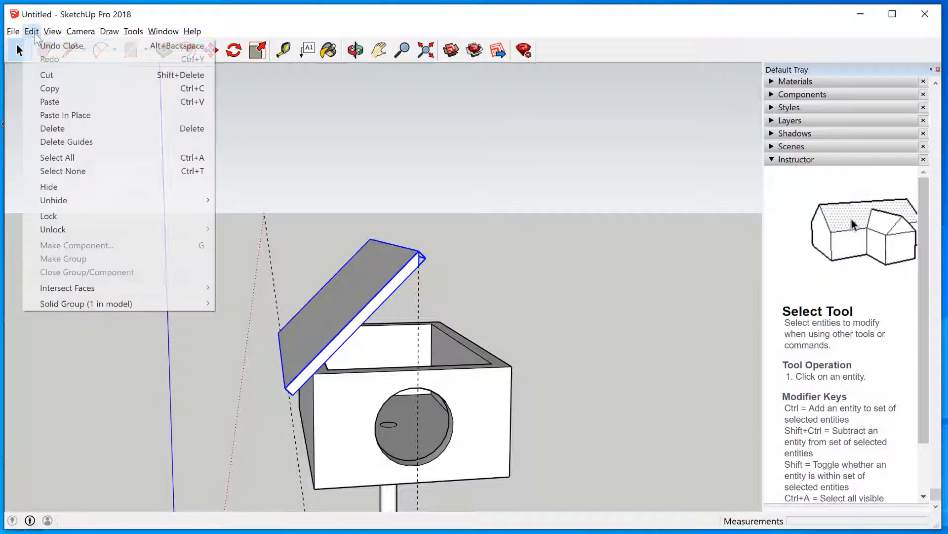
pyautogui.click(86, 115)
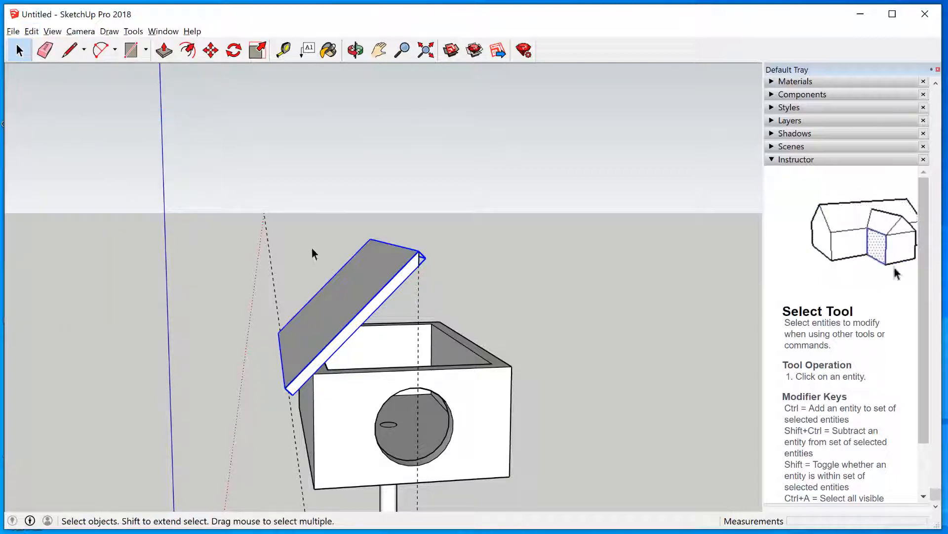
# Rotate the pasted roof panel by -45° about its centre so it crosses the original panel
pyautogui.click(211, 50)
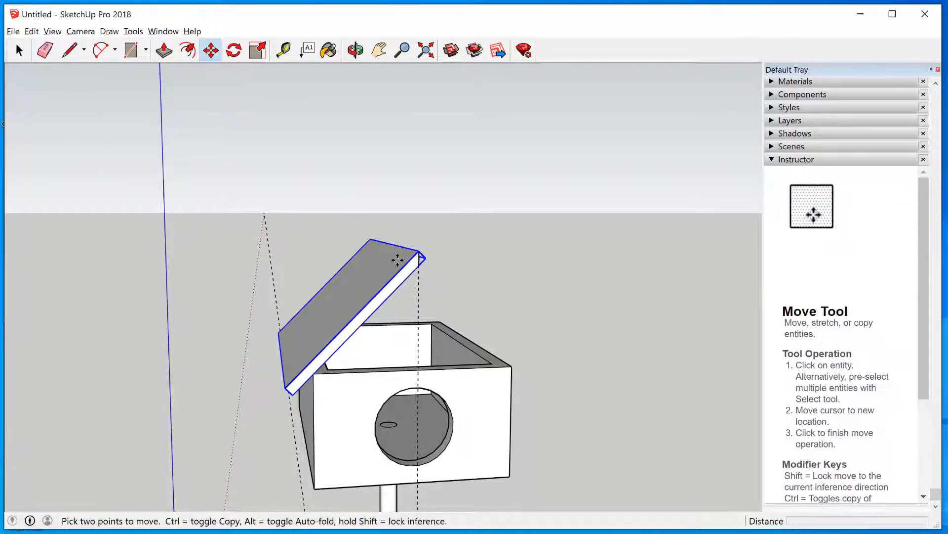
pyautogui.moveTo(409, 271)
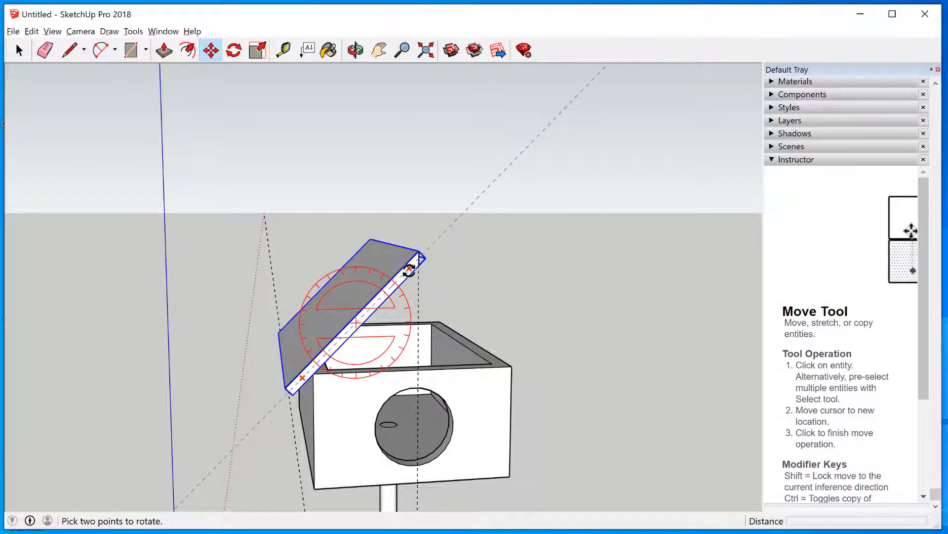
pyautogui.click(410, 270)
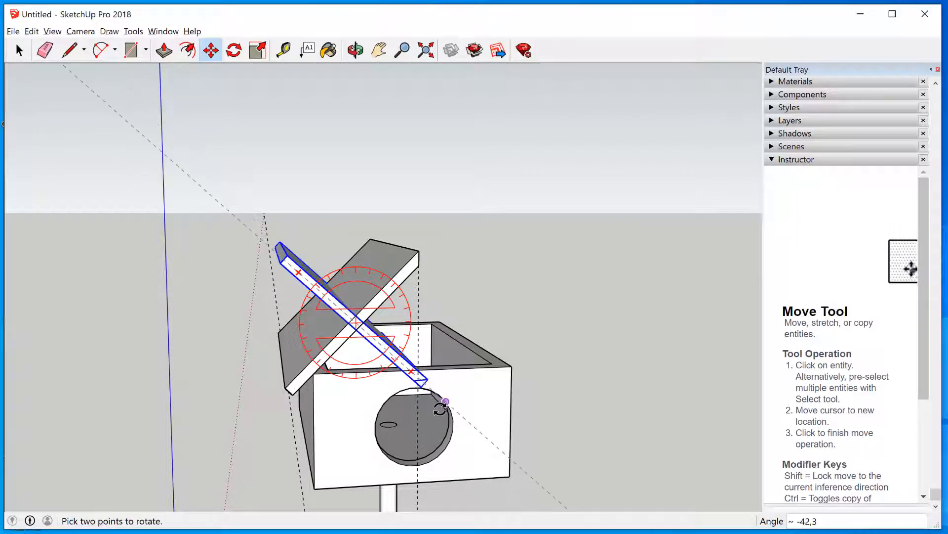
pyautogui.click(439, 408)
pyautogui.write('45')
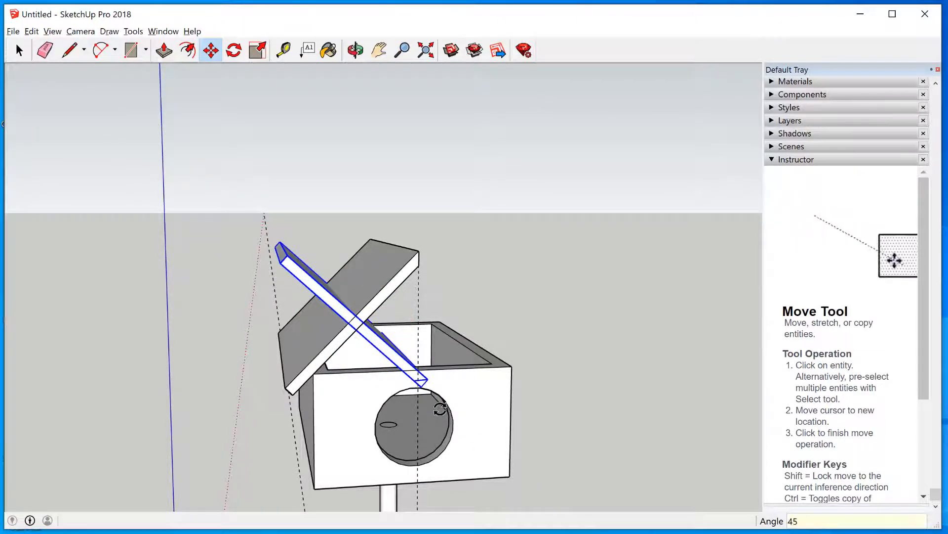
pyautogui.press('Return')
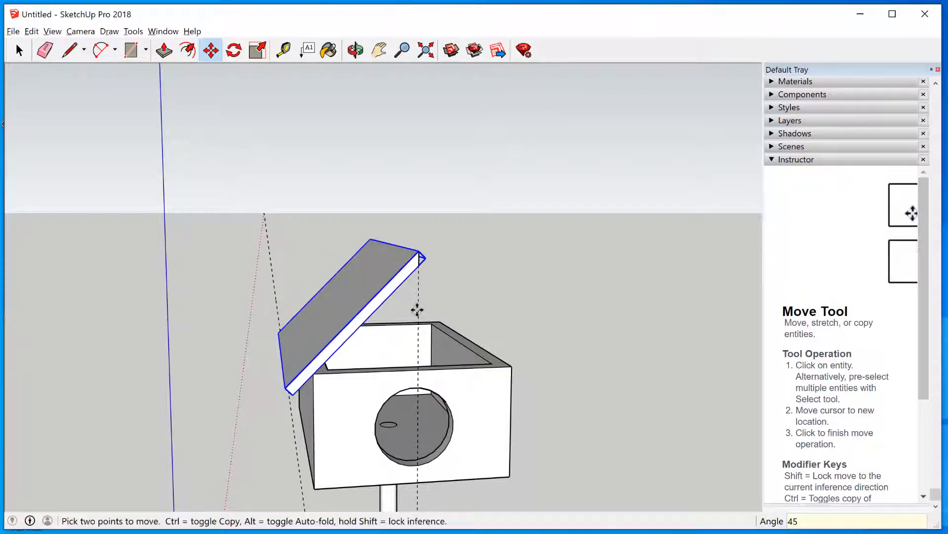
pyautogui.write('-')
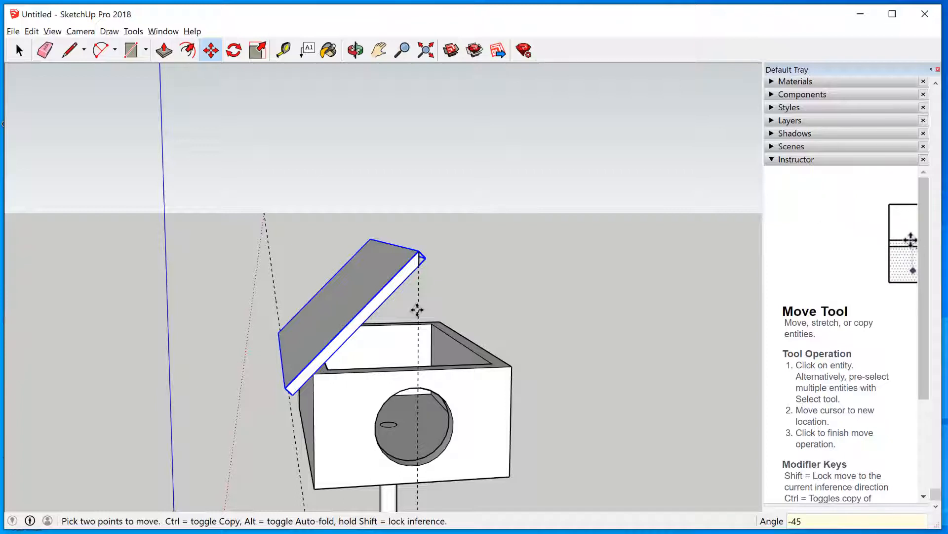
pyautogui.write('45')
pyautogui.press('Return')
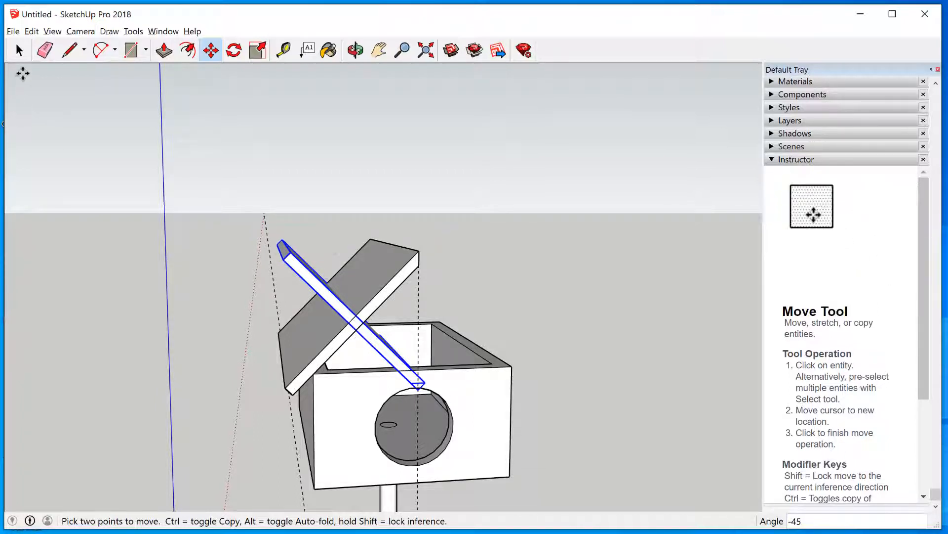
pyautogui.click(19, 49)
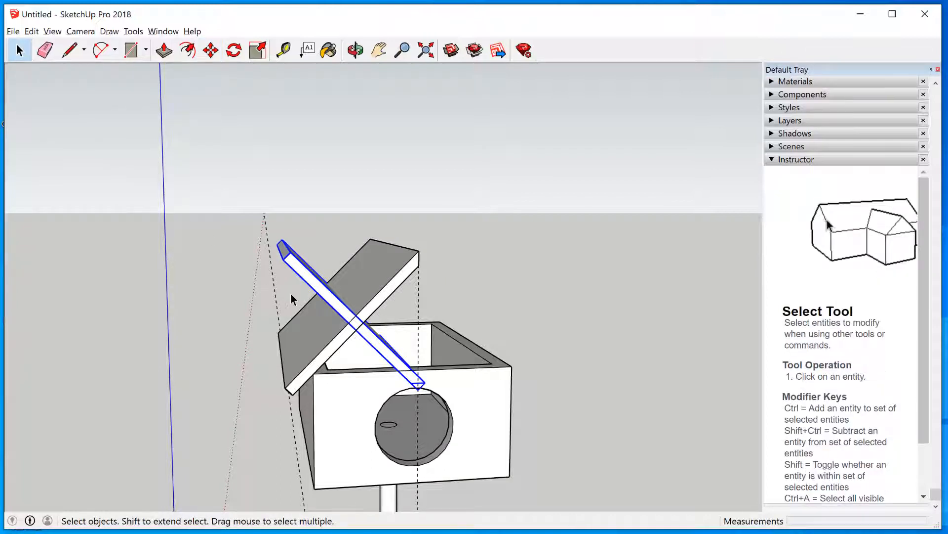
pyautogui.rightClick(304, 278)
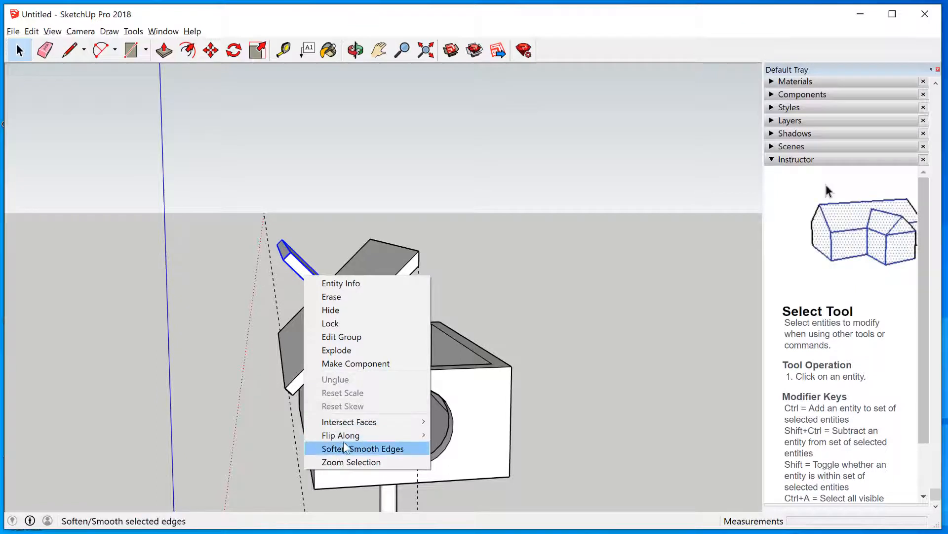
pyautogui.moveTo(345, 435)
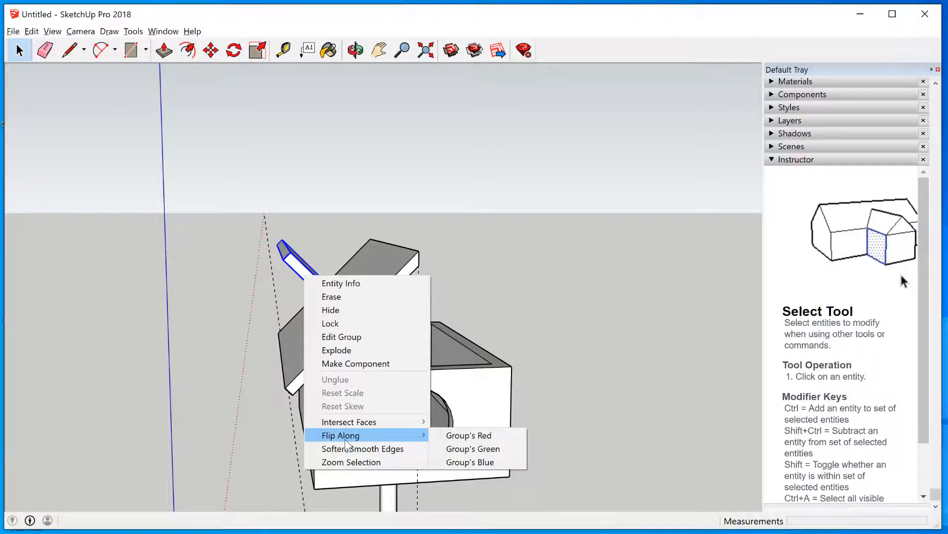
pyautogui.click(462, 203)
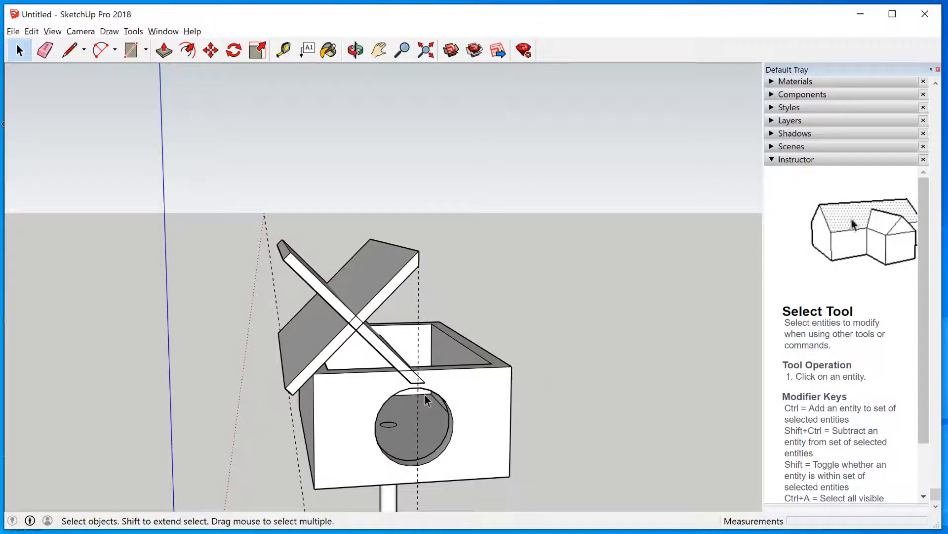
# Flip the rotated roof panel copy along the group's green axis
pyautogui.click(322, 288)
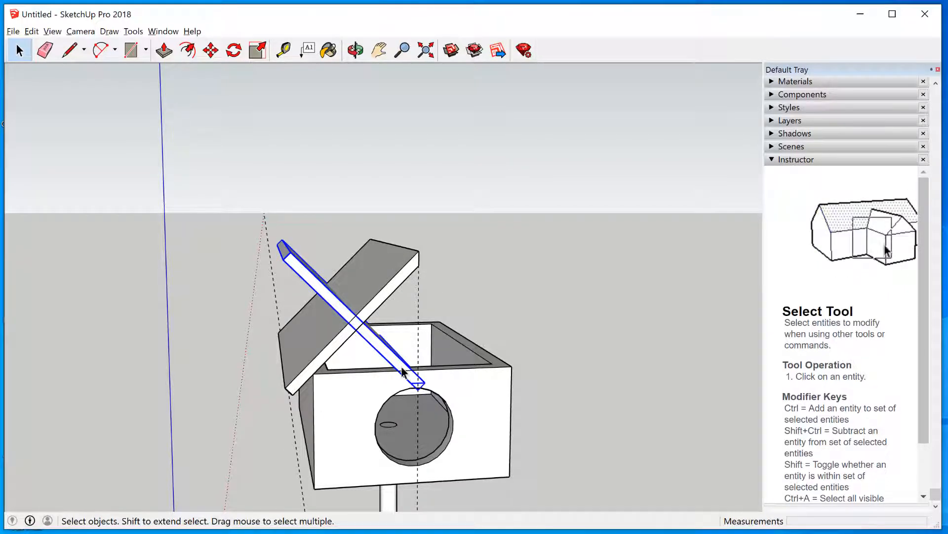
pyautogui.rightClick(315, 285)
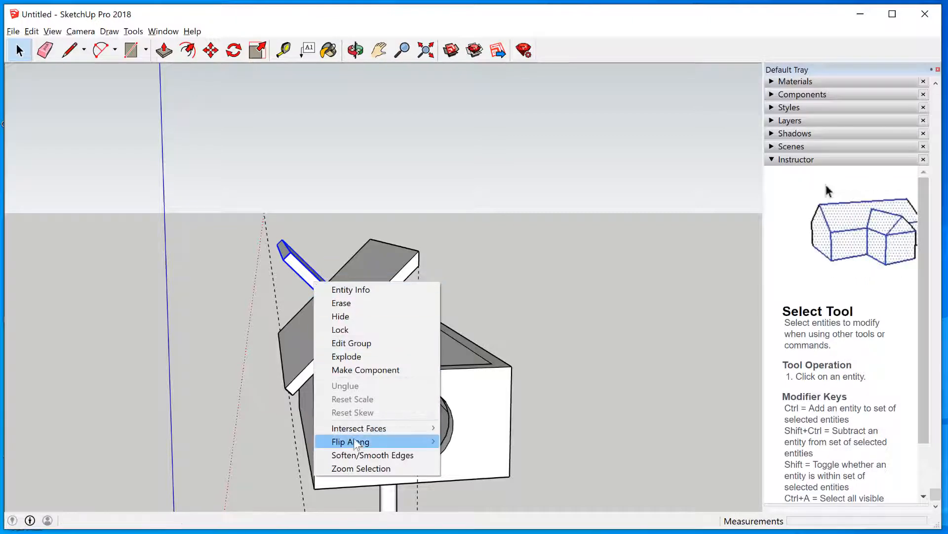
pyautogui.moveTo(354, 441)
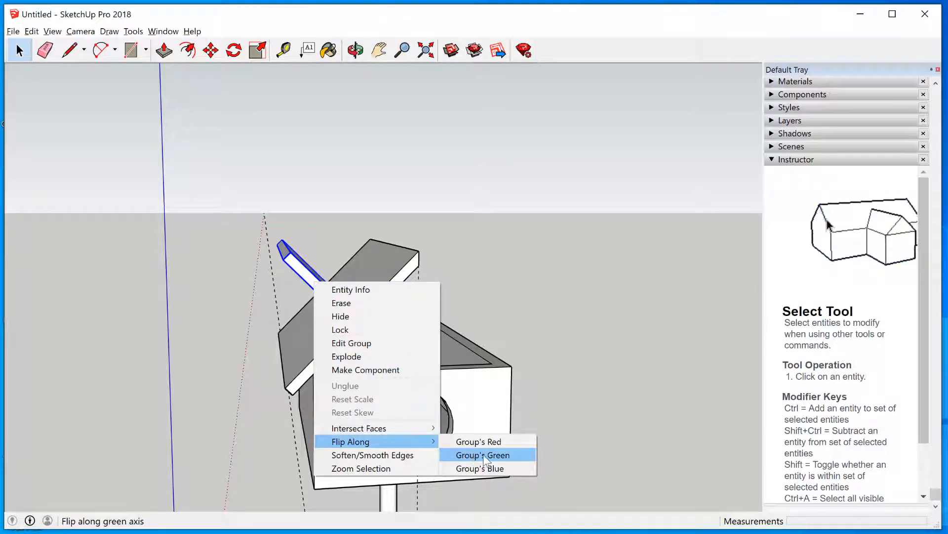
pyautogui.click(509, 454)
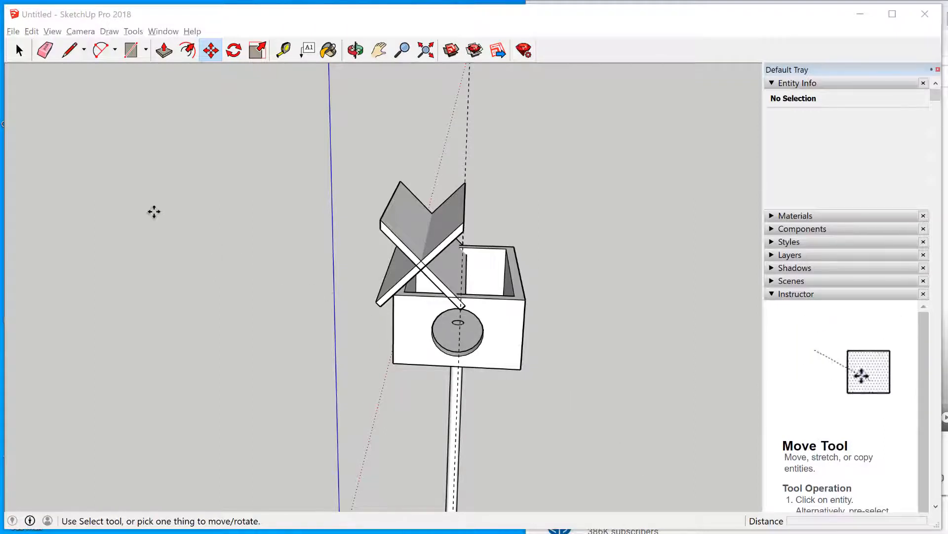
# Move the copied roof panel by its upper front corner onto the original panel's upper front corner to form a gable
pyautogui.click(19, 50)
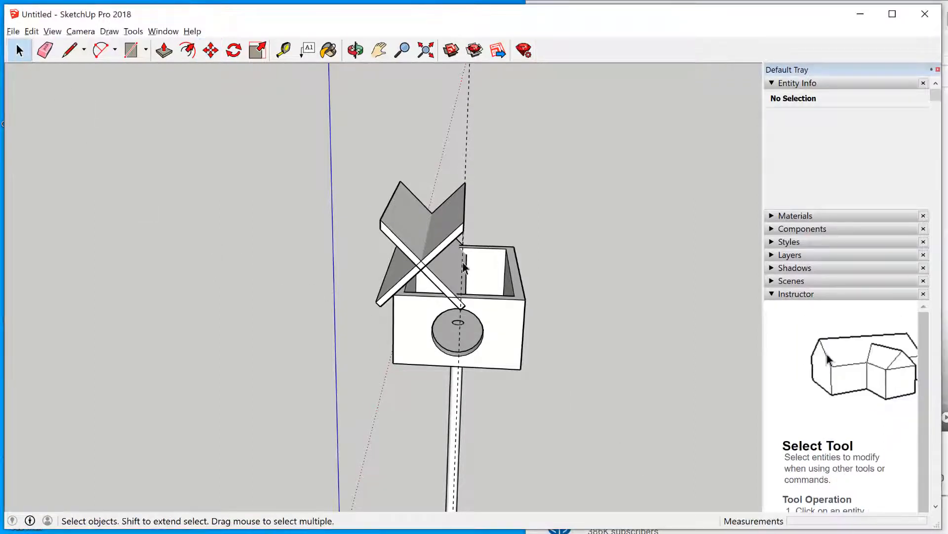
pyautogui.click(392, 240)
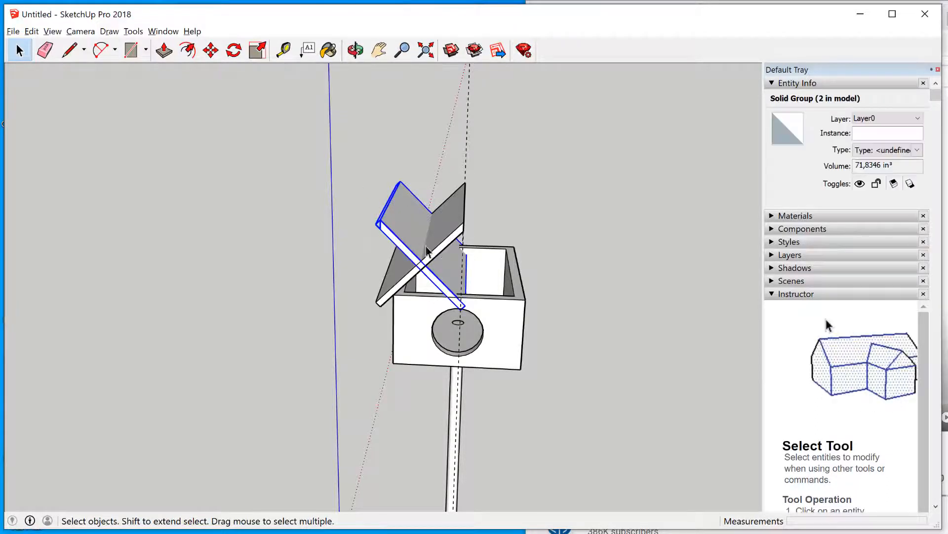
pyautogui.click(209, 50)
pyautogui.scroll(5, 504, 199)
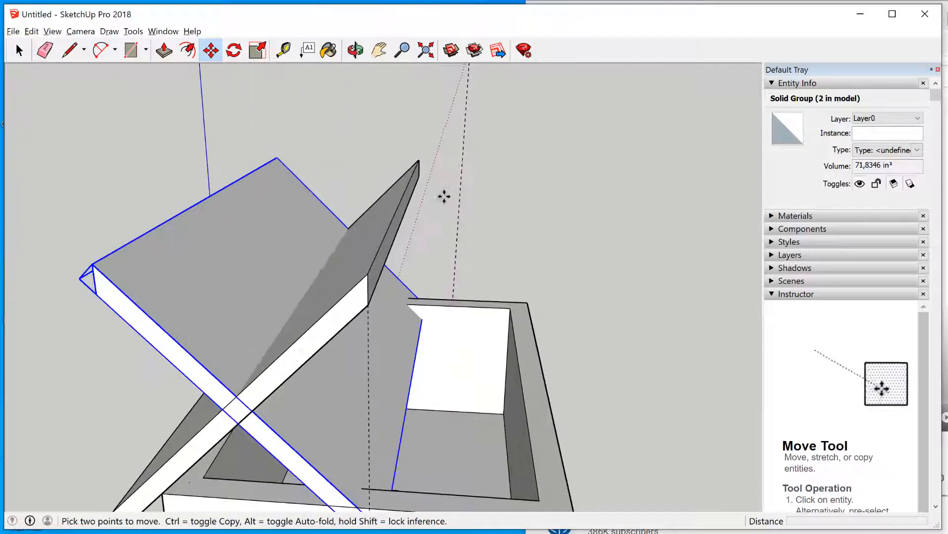
pyautogui.scroll(-3, 445, 264)
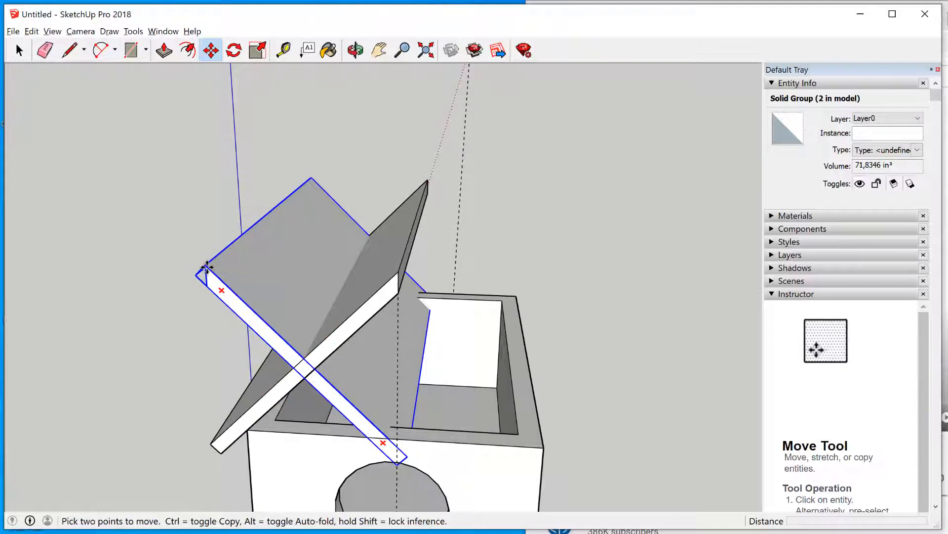
pyautogui.click(205, 265)
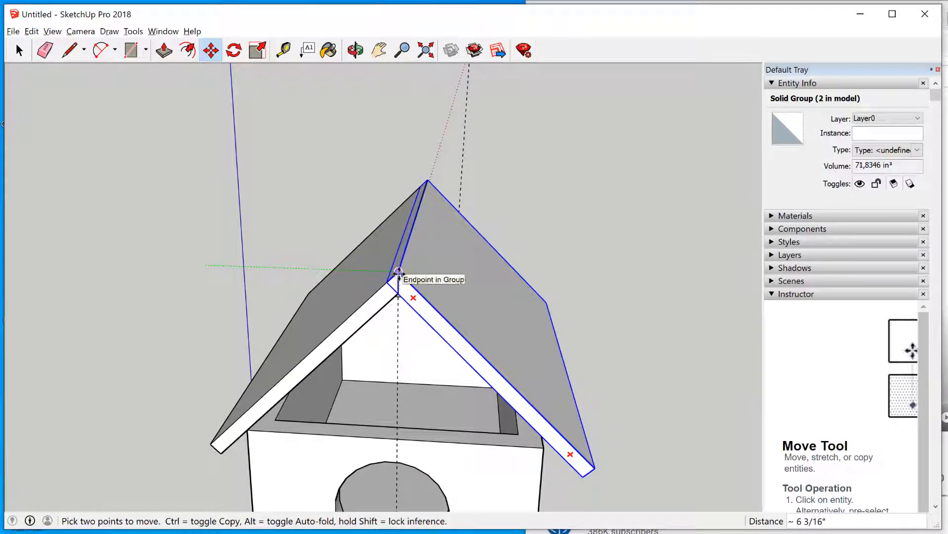
pyautogui.click(398, 271)
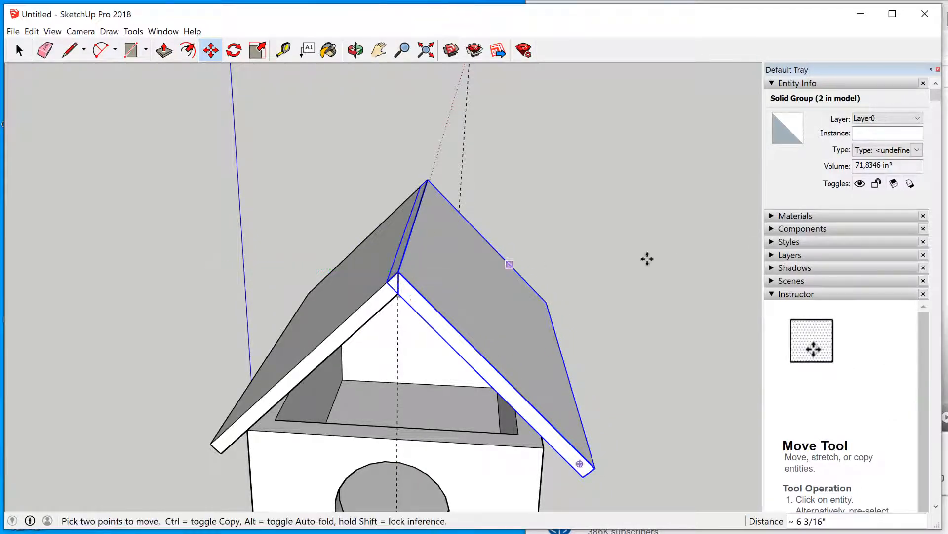
# Examine the ridge joint and how both roof panels sit over the birdhouse box
pyautogui.scroll(5, 619, 321)
pyautogui.scroll(-5, 619, 321)
pyautogui.scroll(2, 476, 321)
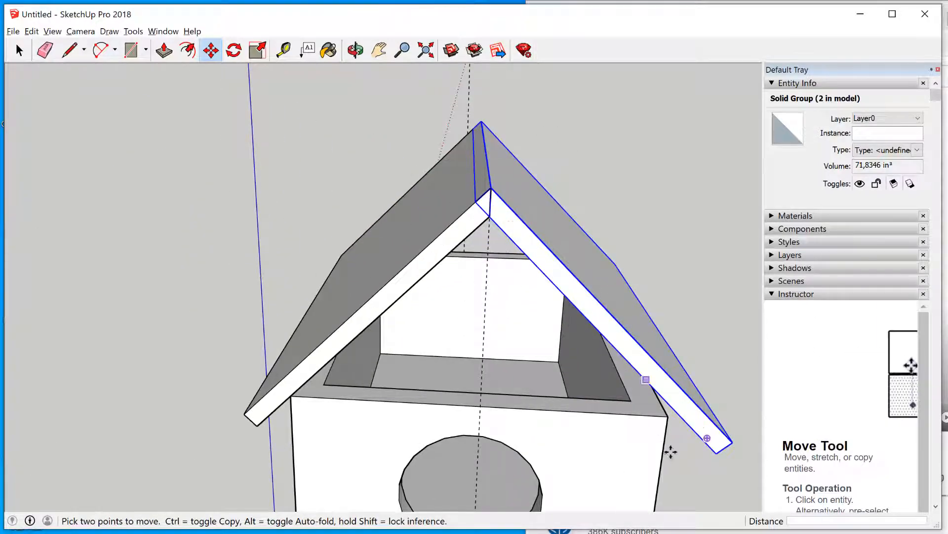
pyautogui.scroll(3, 645, 360)
pyautogui.scroll(-2, 642, 354)
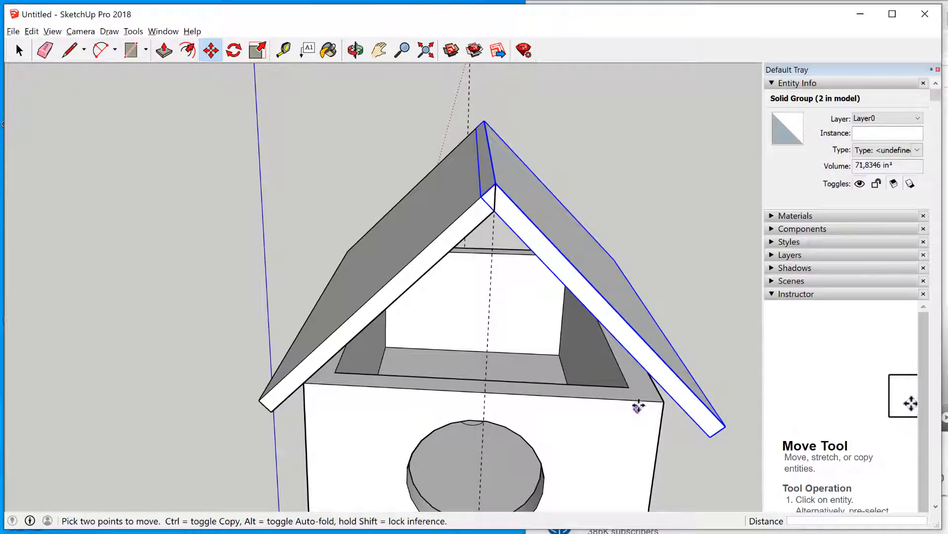
pyautogui.scroll(4, 635, 403)
pyautogui.scroll(-6, 631, 349)
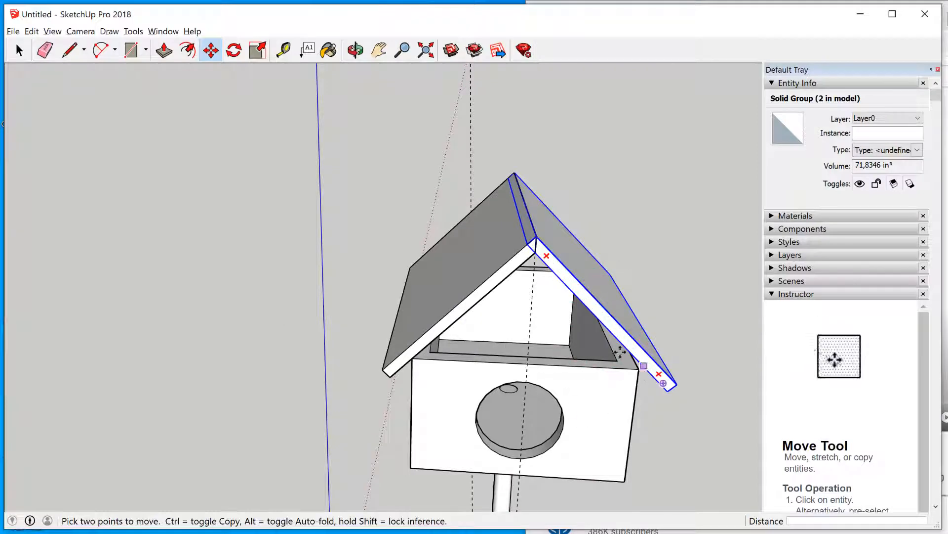
pyautogui.scroll(3, 544, 207)
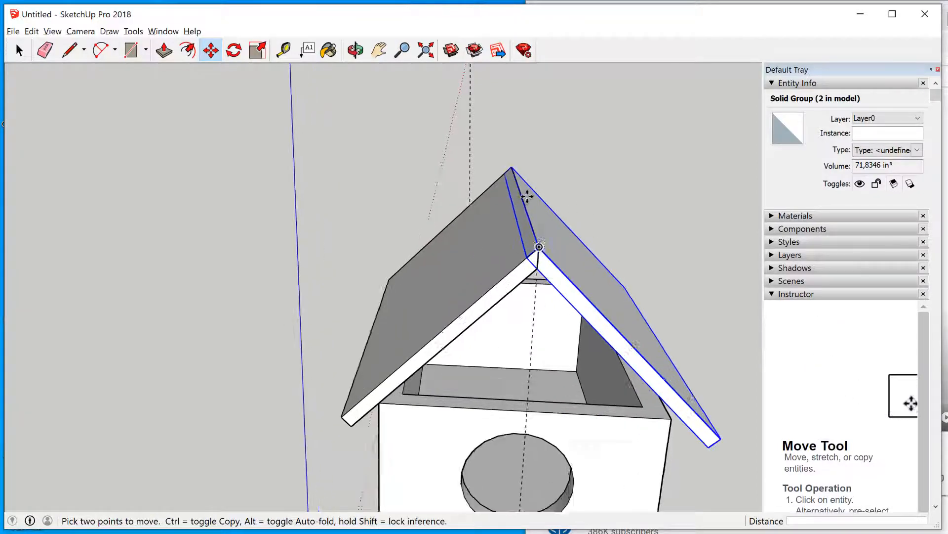
pyautogui.scroll(-3, 529, 197)
pyautogui.scroll(3, 550, 494)
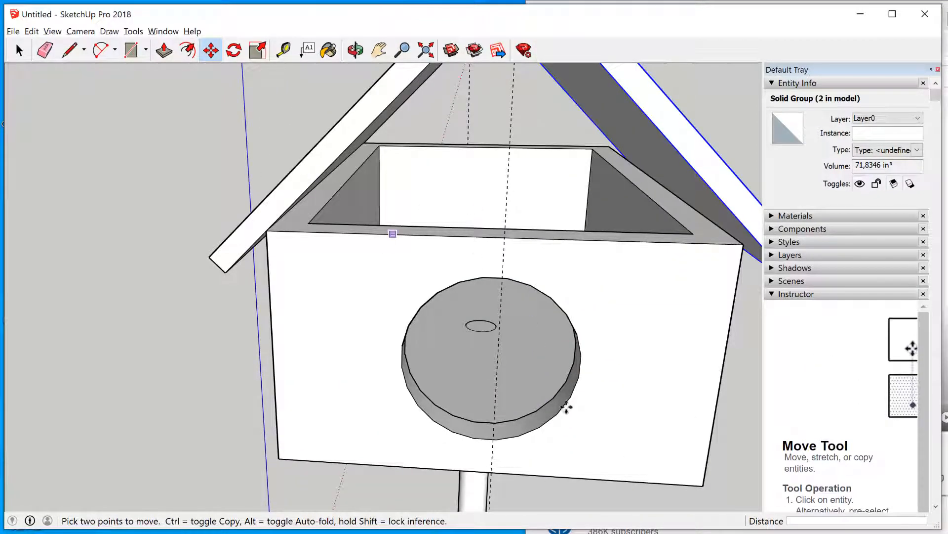
pyautogui.scroll(-5, 519, 228)
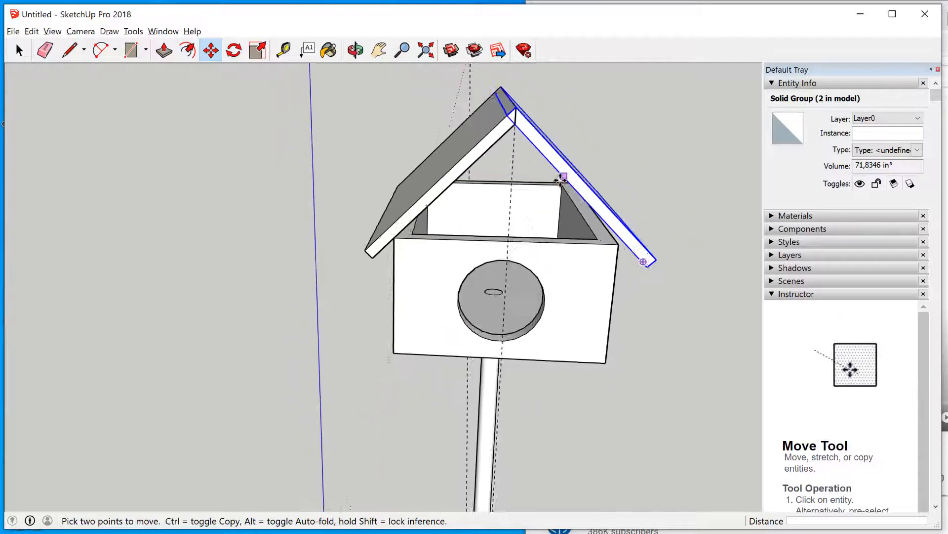
# Erase the vertical guide running down from the roof ridge across the birdhouse front
pyautogui.scroll(2, 561, 181)
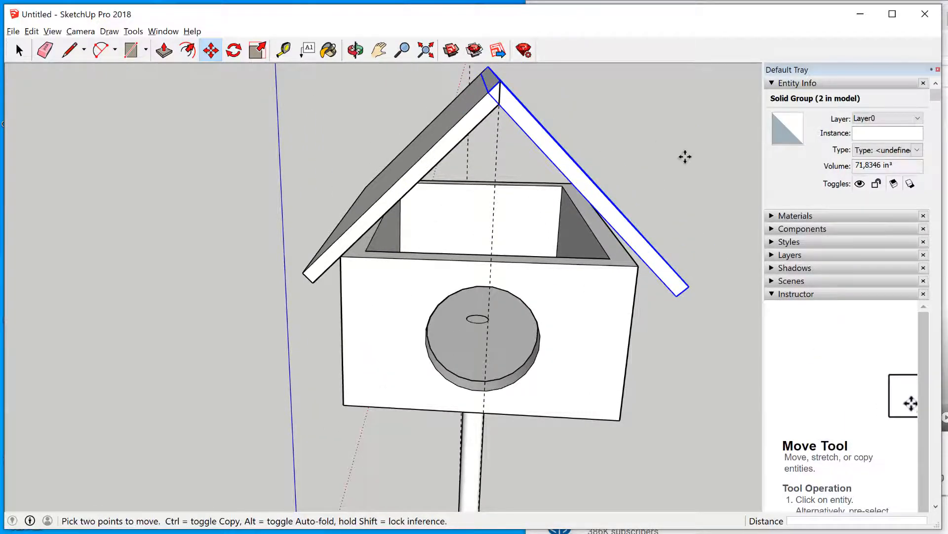
pyautogui.scroll(-3, 685, 157)
pyautogui.scroll(1, 677, 157)
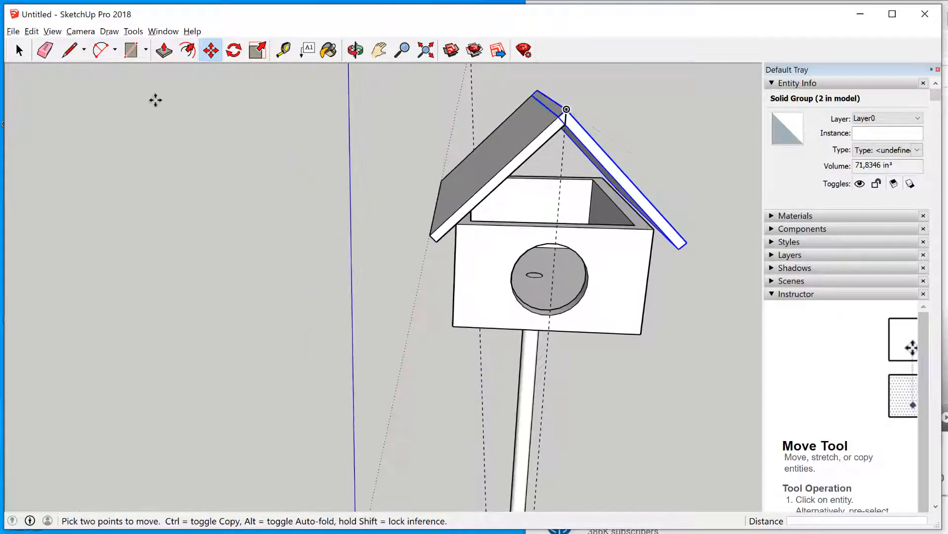
pyautogui.click(19, 50)
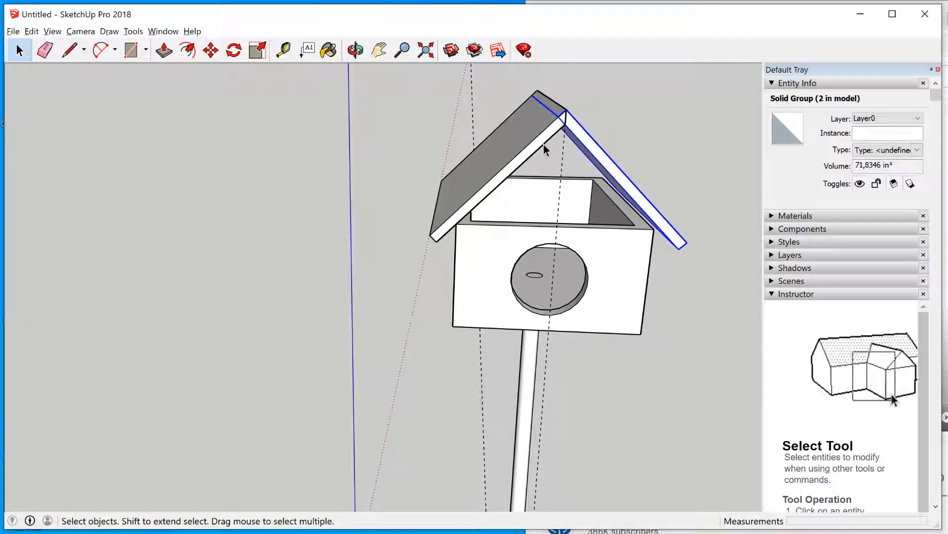
pyautogui.click(562, 171)
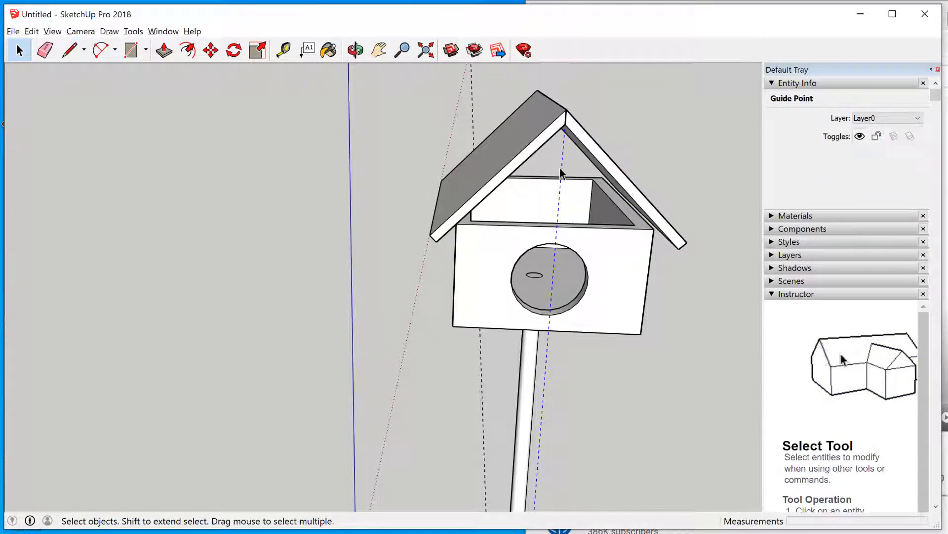
pyautogui.rightClick(562, 171)
pyautogui.click(584, 188)
pyautogui.scroll(2, 590, 259)
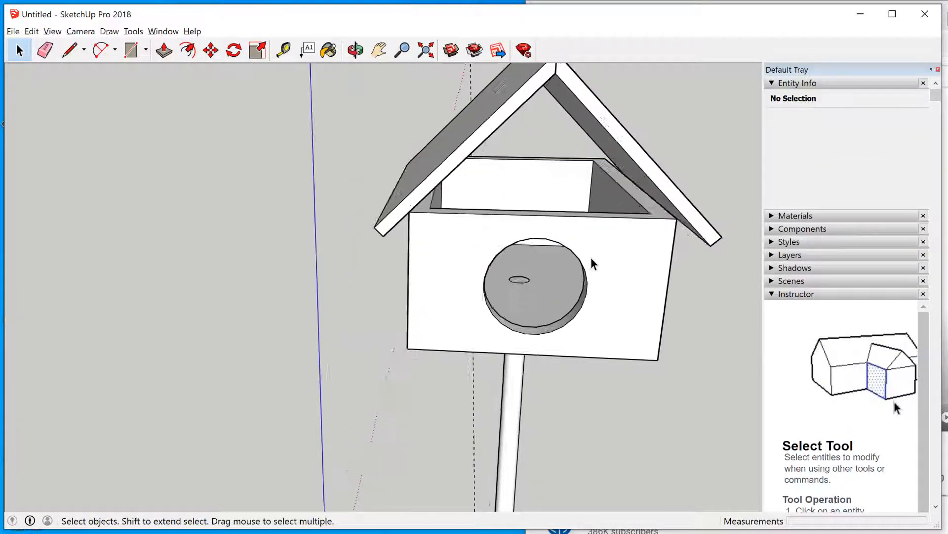
pyautogui.scroll(-3, 591, 262)
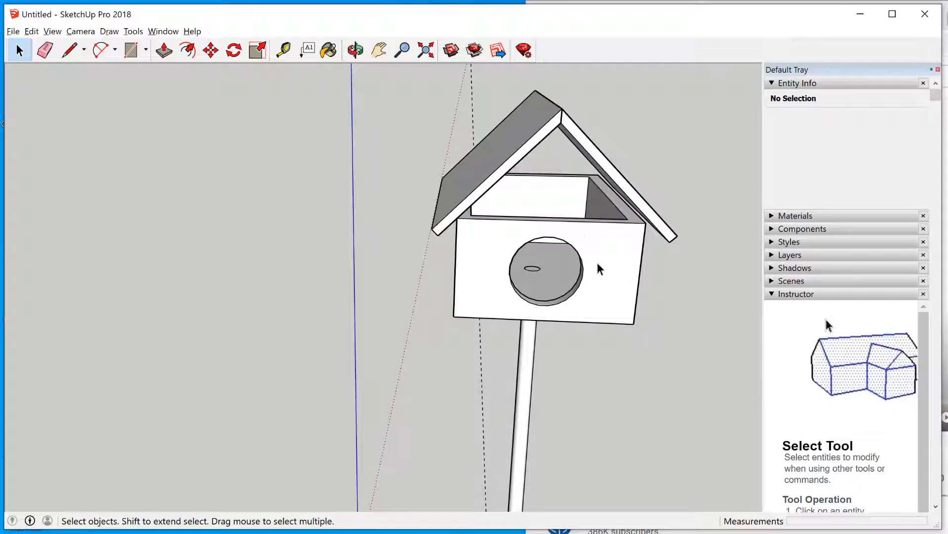
# Open the birdhouse group and place a horizontal guide above the roof, parallel to the box's front edge
pyautogui.click(598, 263)
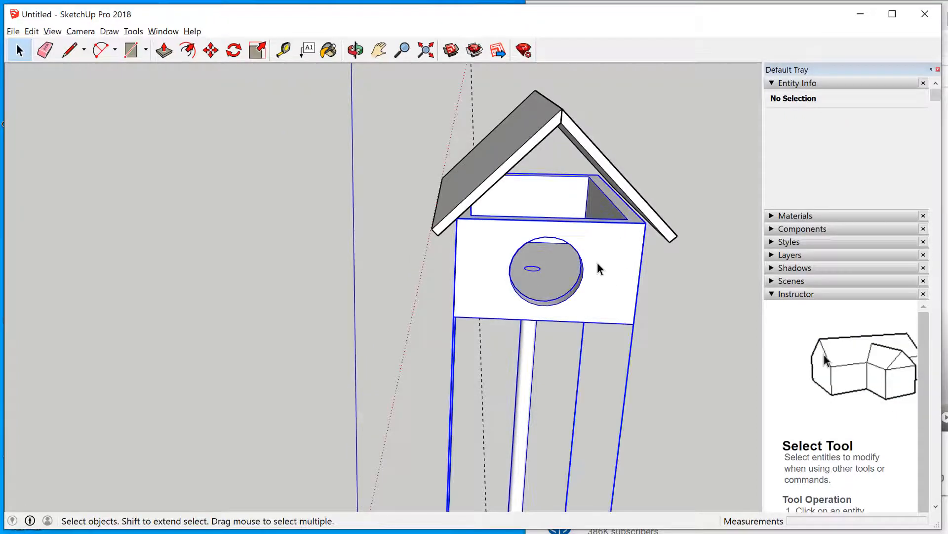
pyautogui.doubleClick(555, 317)
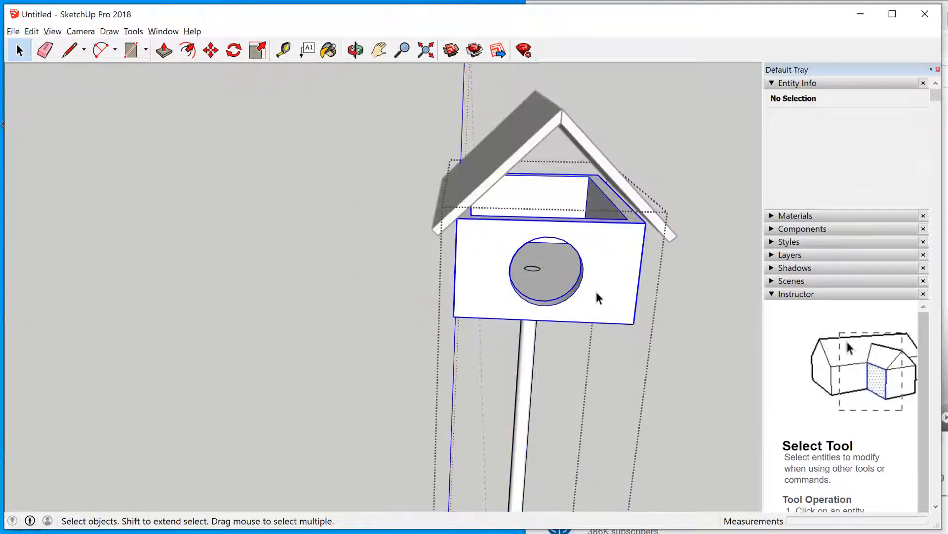
pyautogui.click(597, 292)
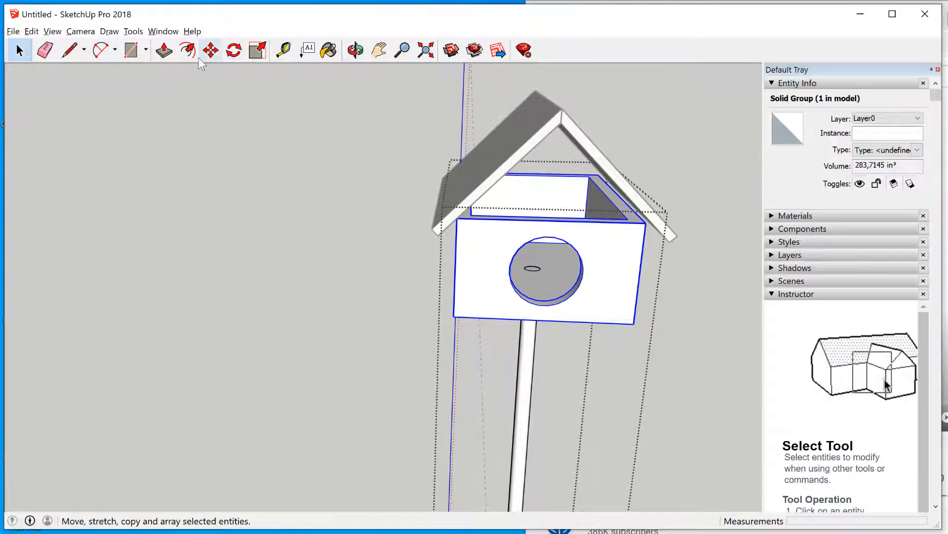
pyautogui.click(283, 50)
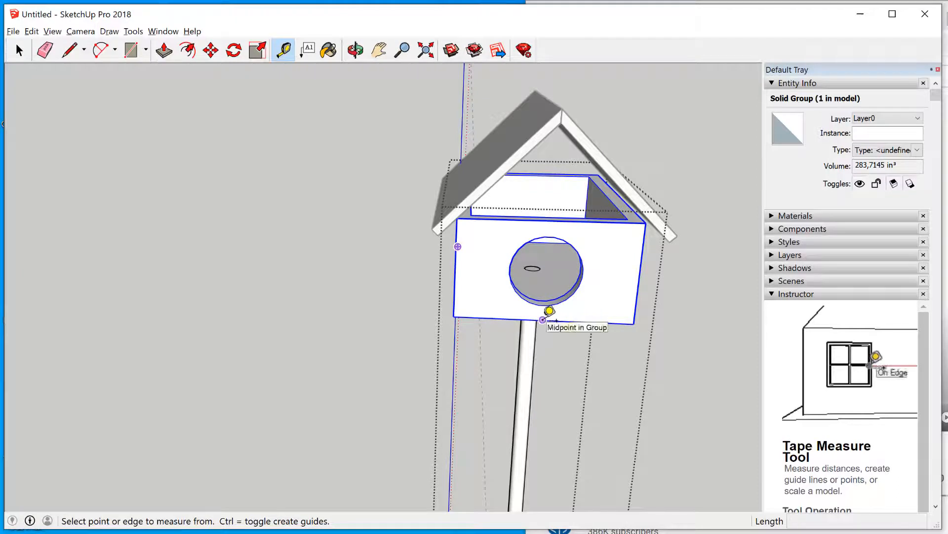
pyautogui.click(543, 320)
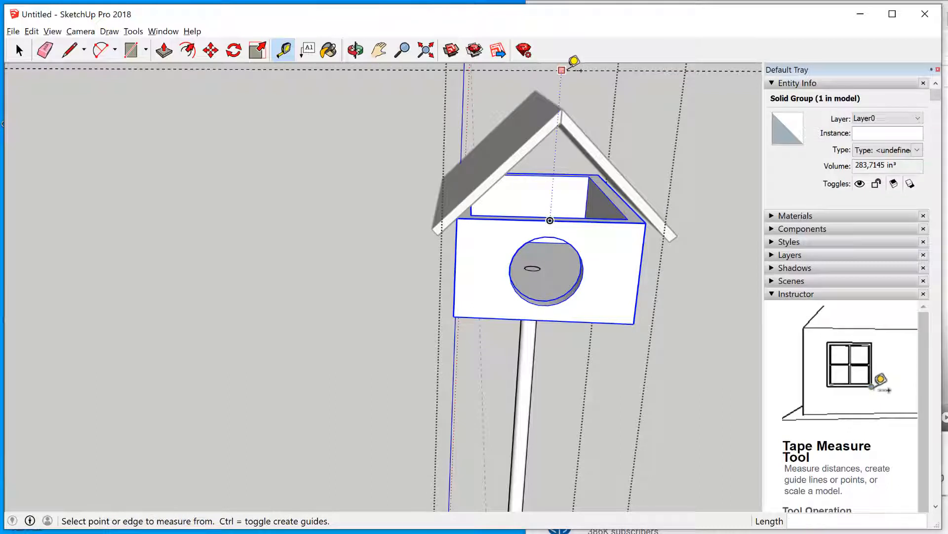
# Add a vertical guide from the horizontal guide to the midpoint of the box's front bottom edge, and close the birdhouse group
pyautogui.click(563, 70)
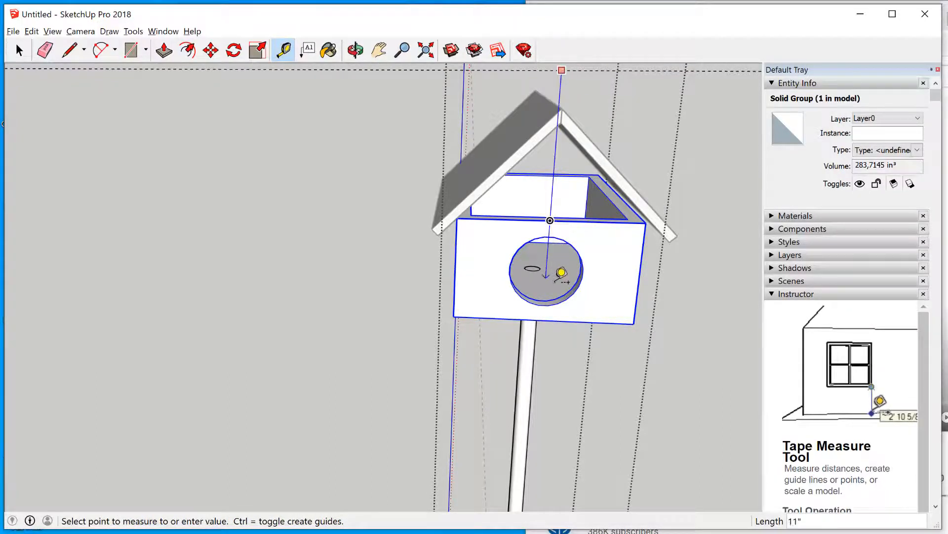
pyautogui.click(543, 319)
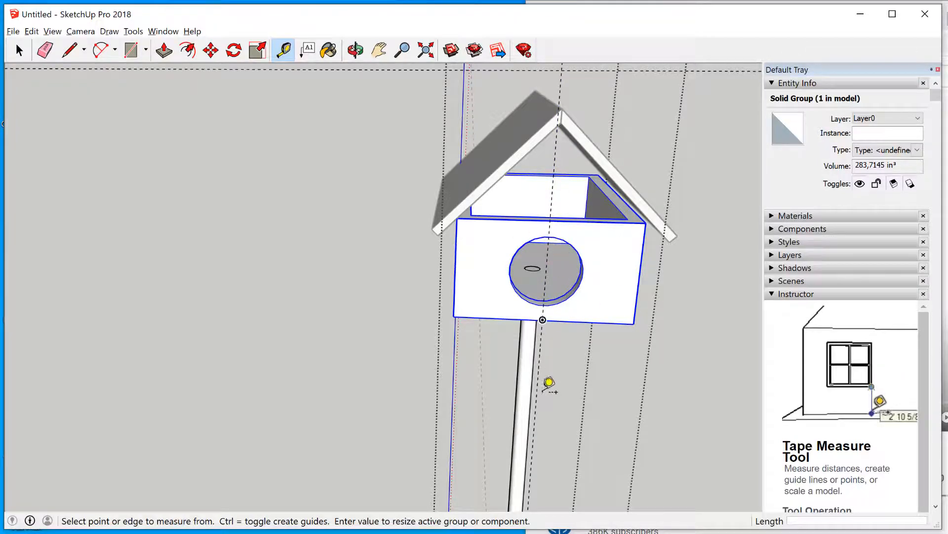
pyautogui.scroll(-3, 530, 227)
pyautogui.scroll(3, 533, 243)
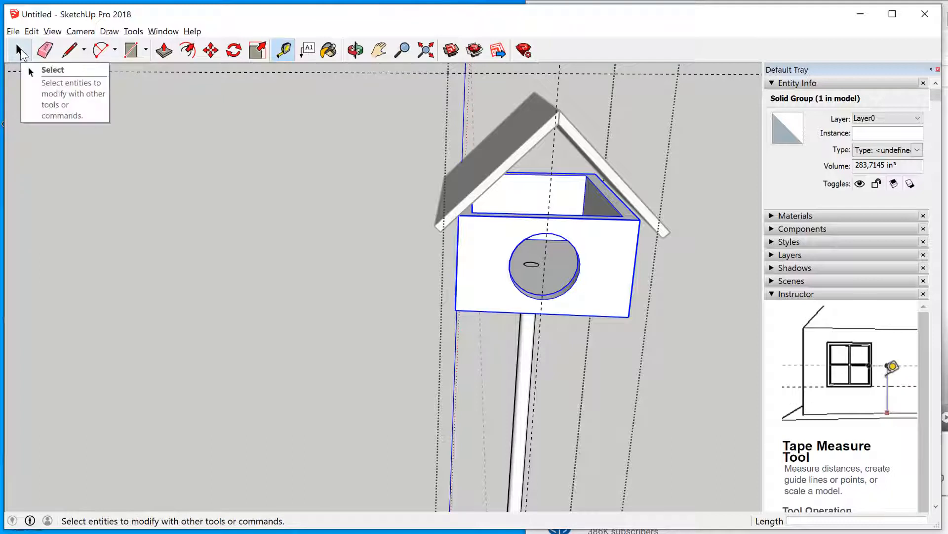
pyautogui.click(19, 51)
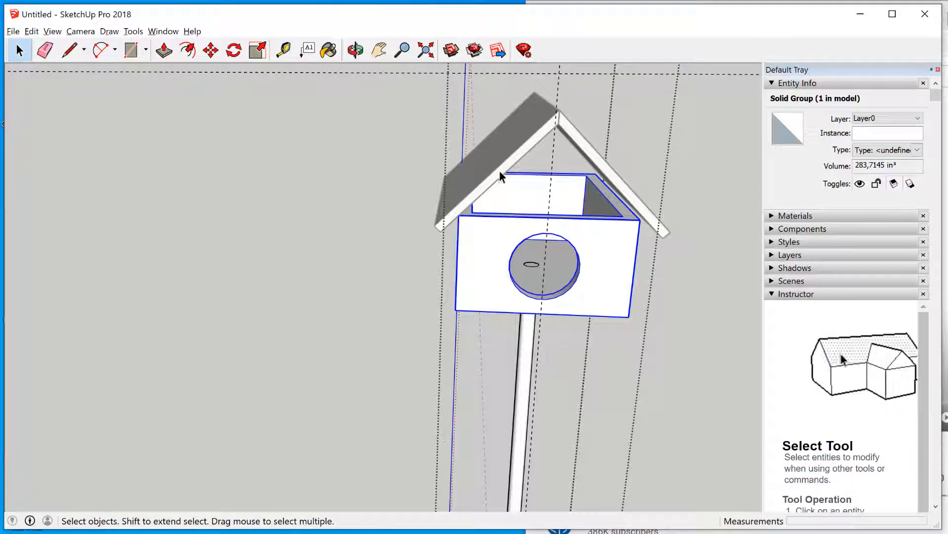
pyautogui.moveTo(513, 82); pyautogui.dragTo(528, 114)
pyautogui.click(209, 158)
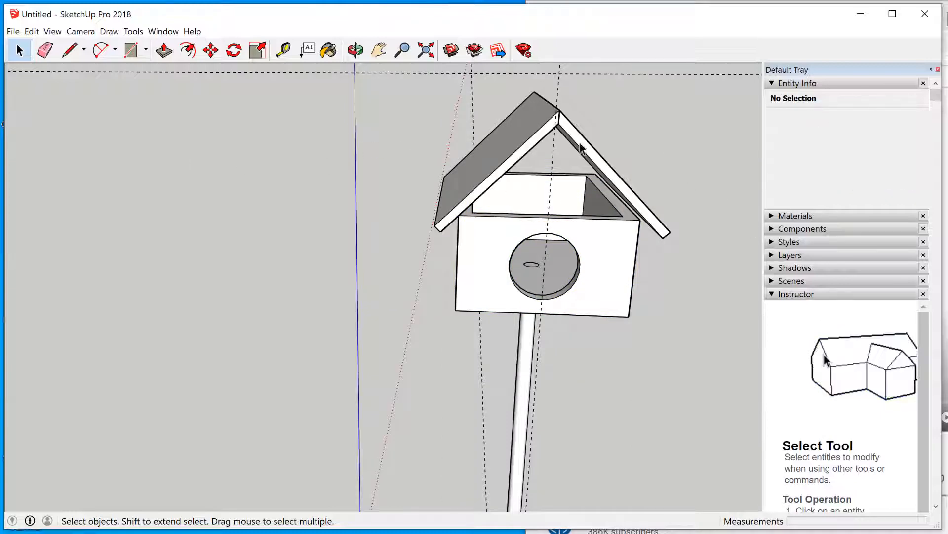
# Select both sloped roof panels and combine them into one group
pyautogui.moveTo(490, 78); pyautogui.dragTo(661, 201)
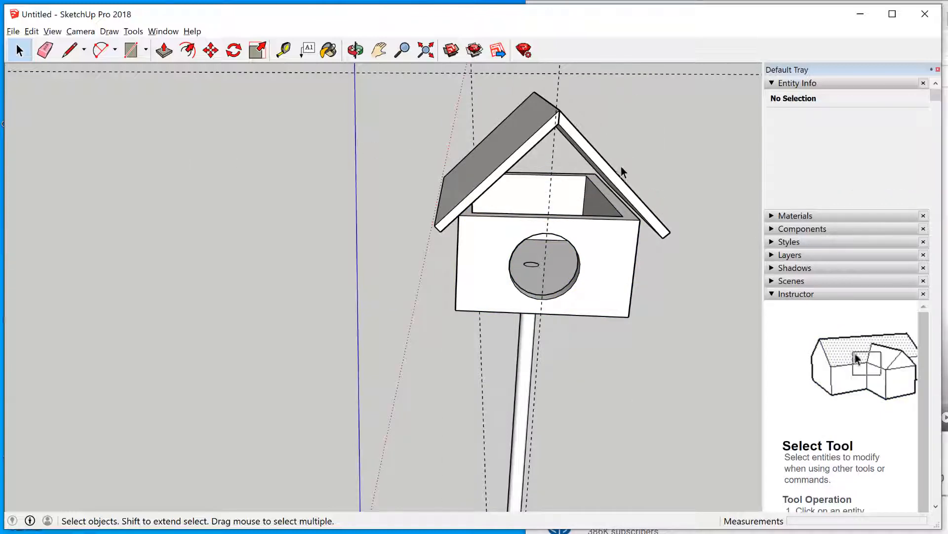
pyautogui.click(602, 162)
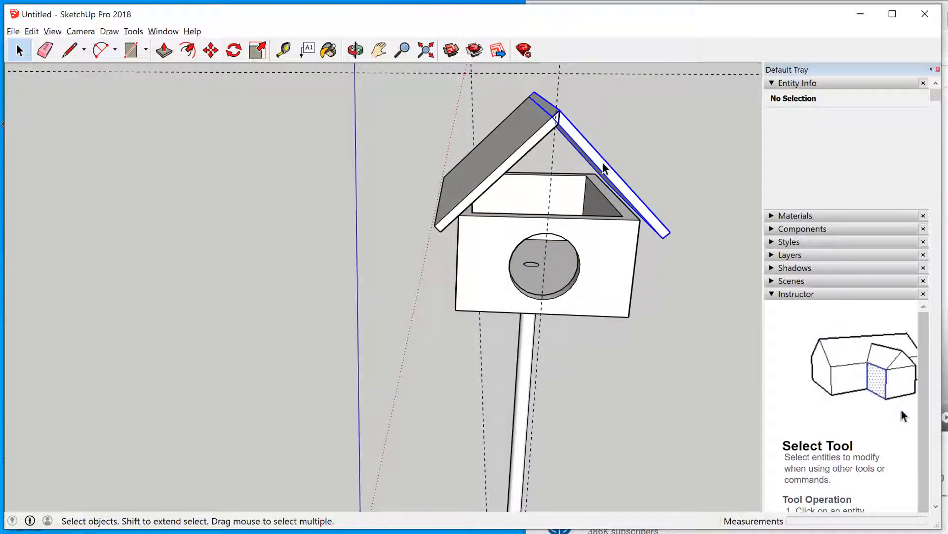
pyautogui.keyDown('shift'); pyautogui.click(515, 158); pyautogui.keyUp('shift')
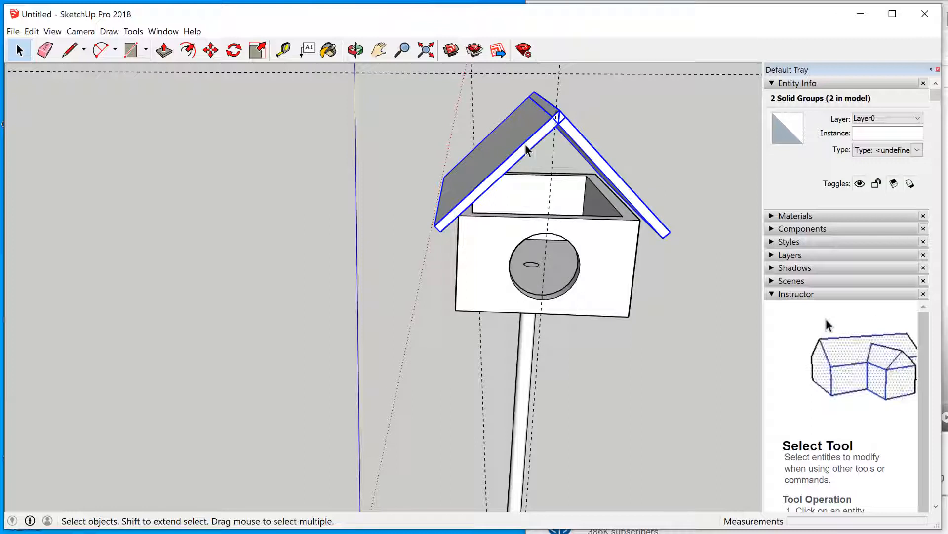
pyautogui.click(33, 31)
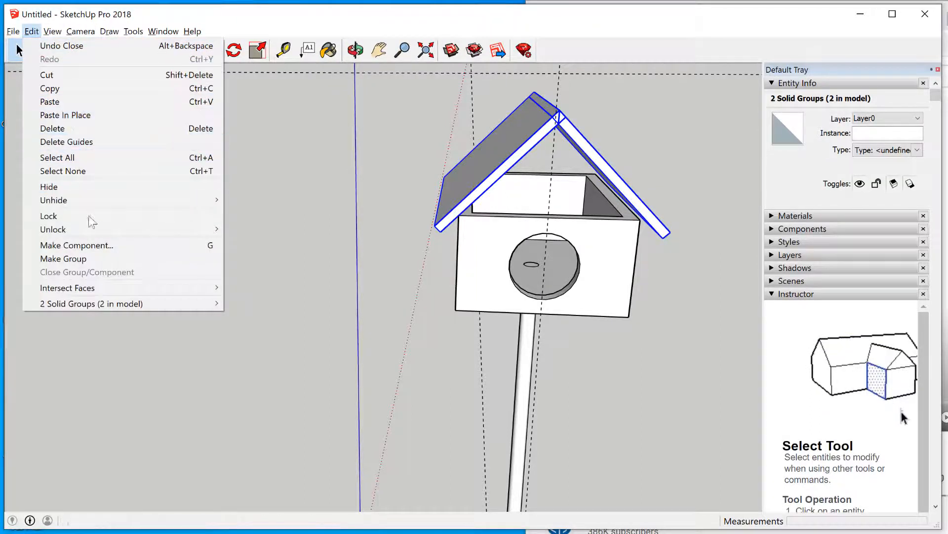
pyautogui.click(96, 261)
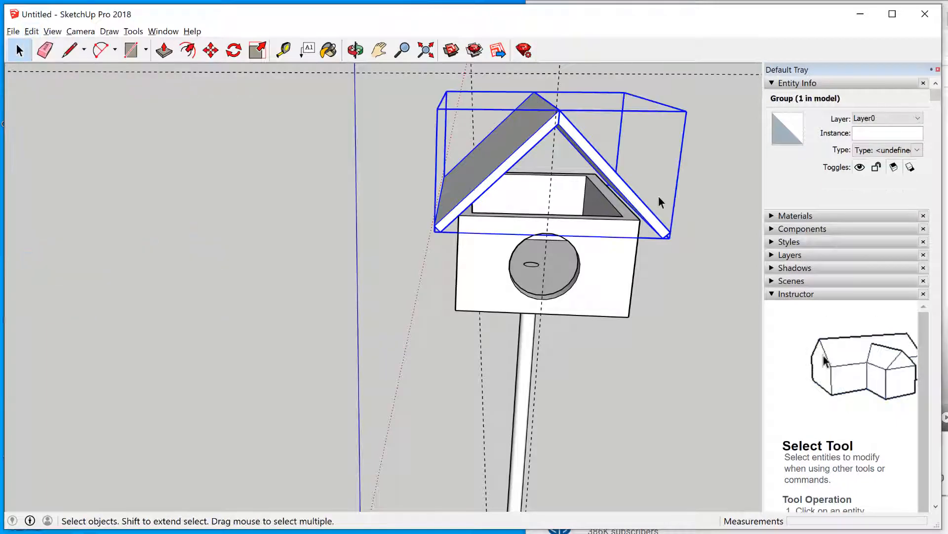
# Move the roof group about 3/16" by the midpoint of its front ridge joint onto the vertical centre guide
pyautogui.scroll(5, 644, 180)
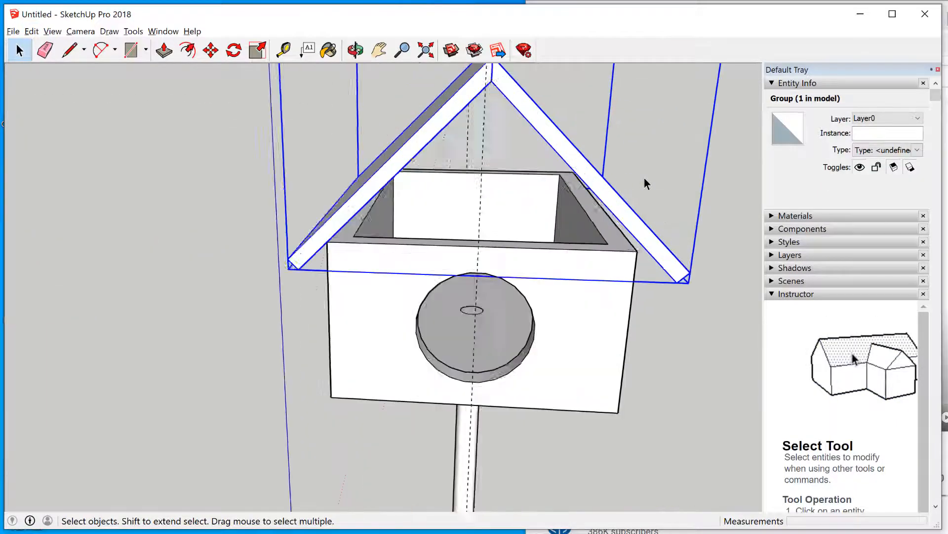
pyautogui.moveTo(609, 154); pyautogui.dragTo(538, 110, button='middle')
pyautogui.scroll(-5, 539, 113)
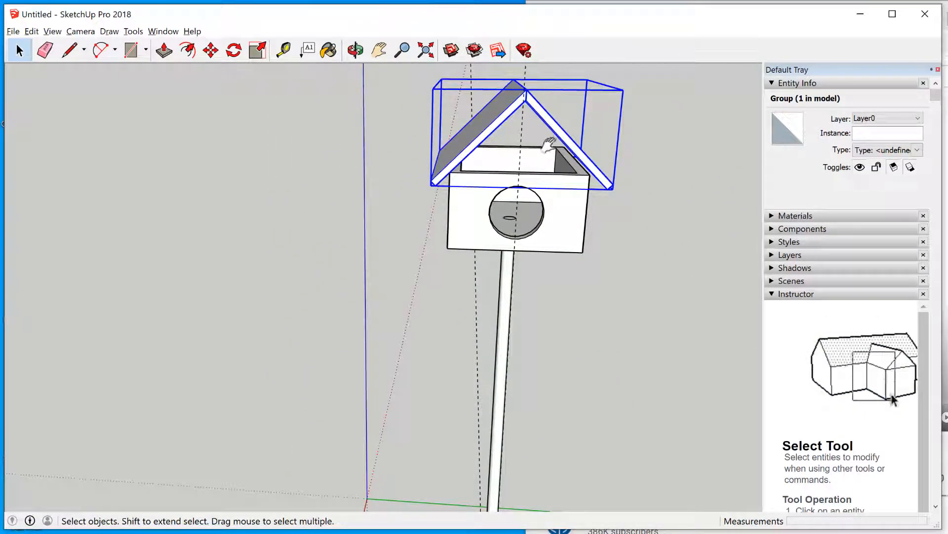
pyautogui.keyDown('shift'); pyautogui.moveTo(550, 145); pyautogui.dragTo(432, 186, button='middle'); pyautogui.keyUp('shift')
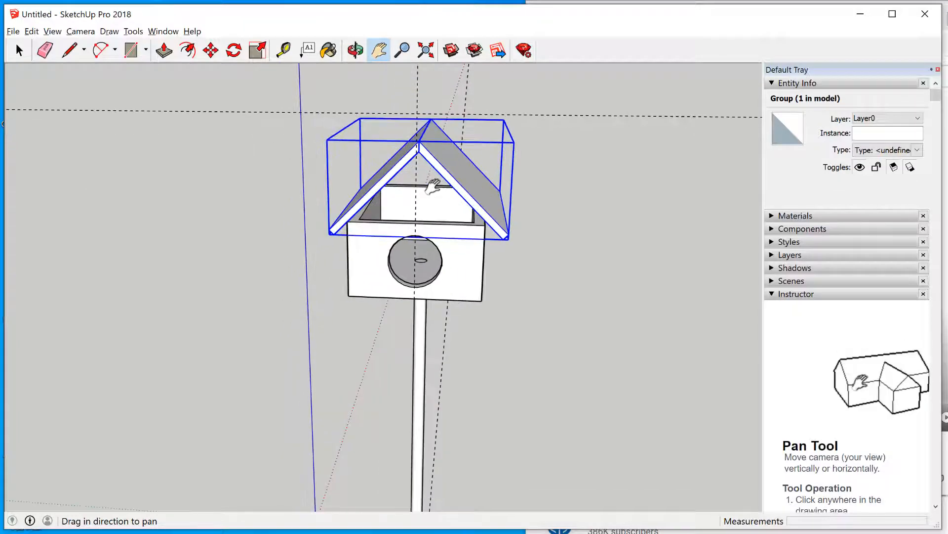
pyautogui.scroll(6, 432, 186)
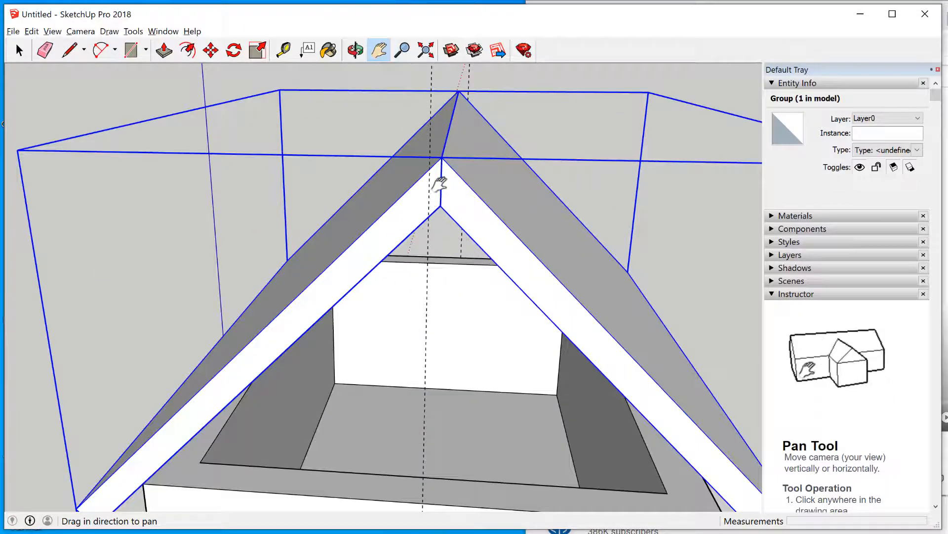
pyautogui.click(220, 56)
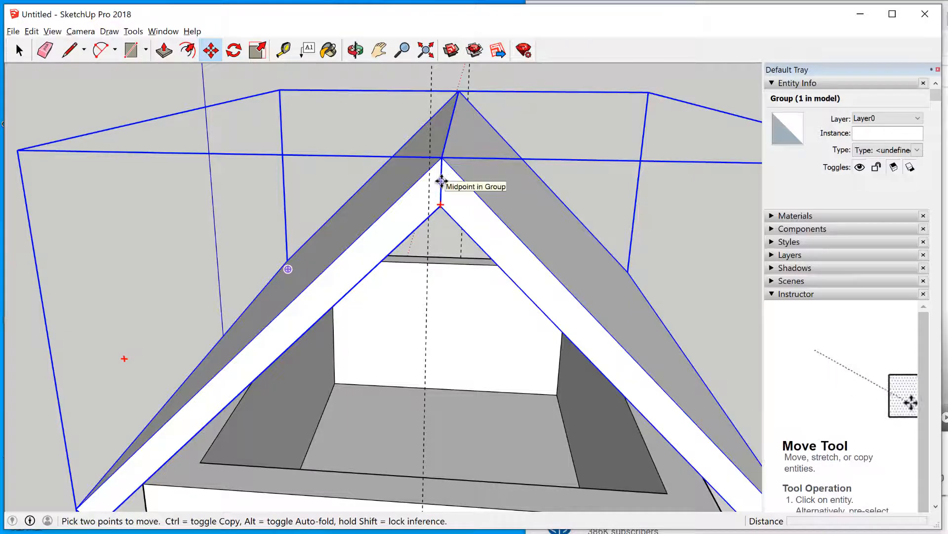
pyautogui.click(441, 180)
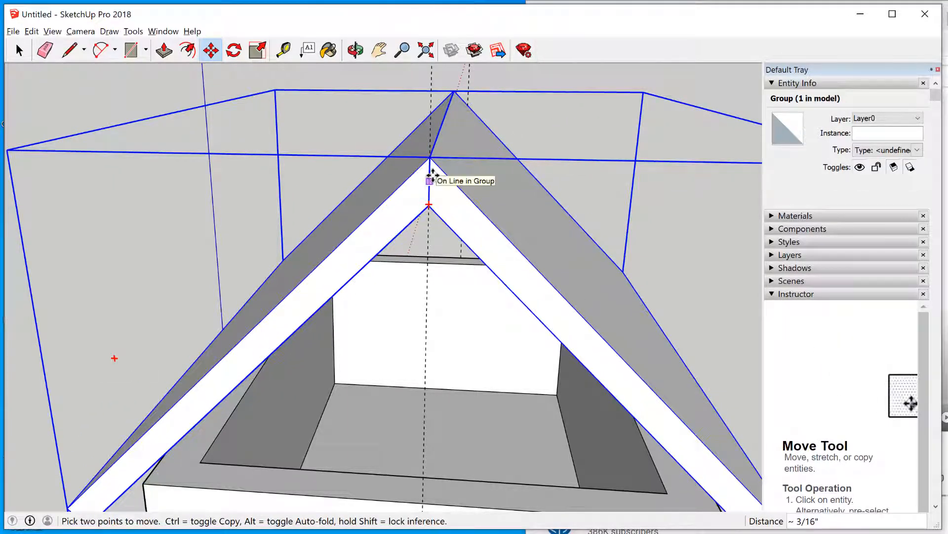
pyautogui.click(433, 174)
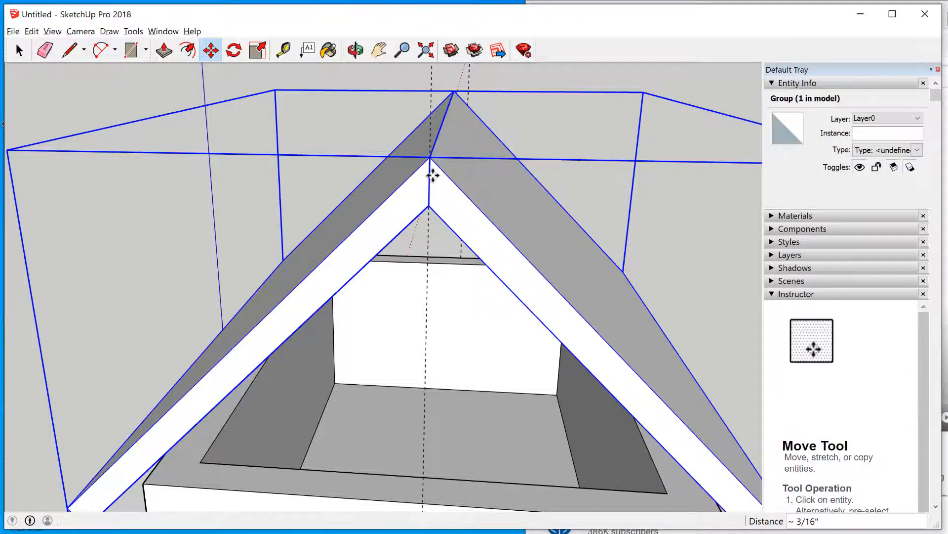
# Examine how the roof's lower ends and undersides sit against the upper front corners of the birdhouse box
pyautogui.scroll(-3, 500, 228)
pyautogui.scroll(3, 284, 340)
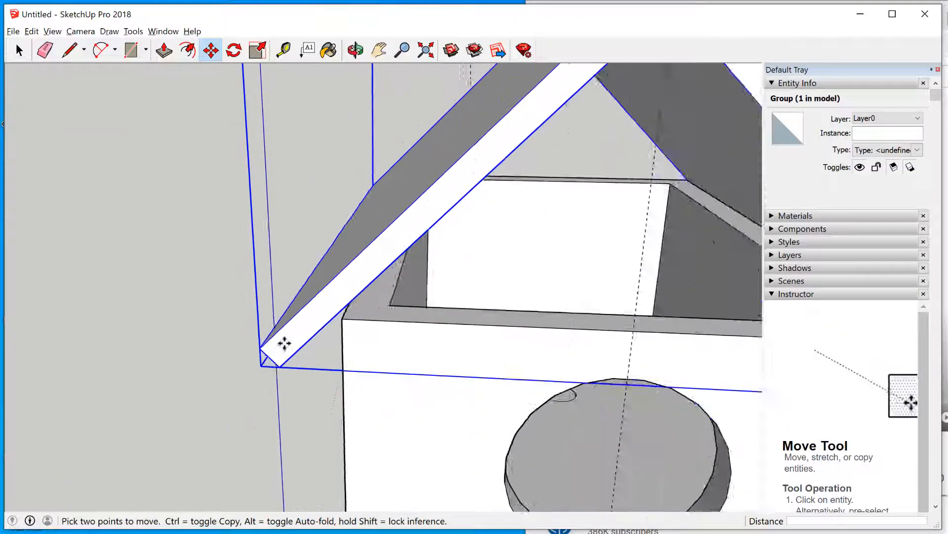
pyautogui.scroll(2, 364, 242)
pyautogui.scroll(2, 440, 320)
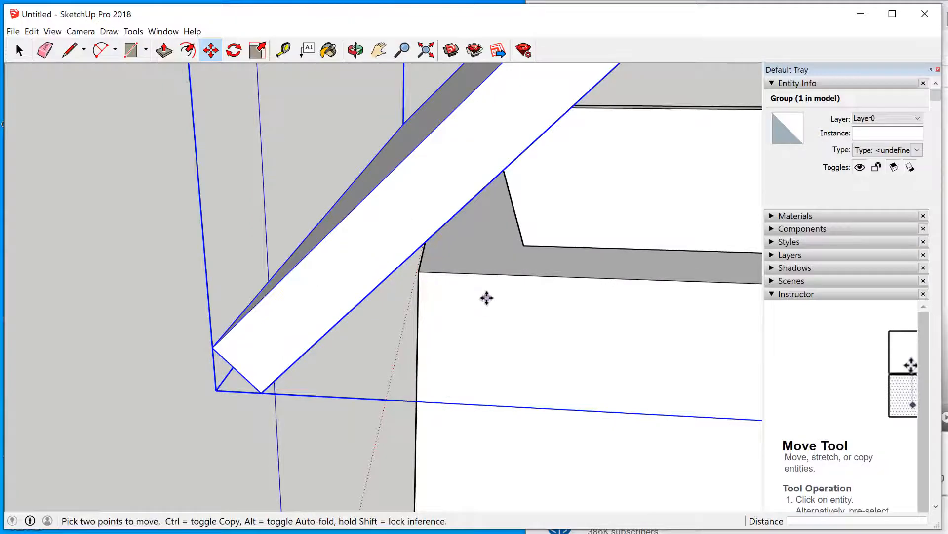
pyautogui.scroll(-5, 487, 298)
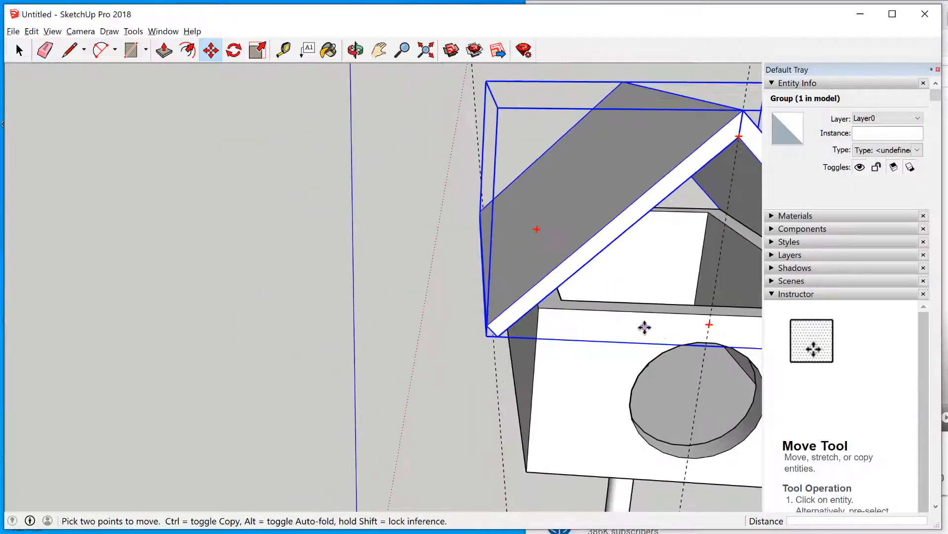
pyautogui.moveTo(649, 336)
pyautogui.keyDown('shift'); pyautogui.mouseDown(button='middle')
pyautogui.moveTo(562, 303)
pyautogui.moveTo(525, 262)
pyautogui.moveTo(515, 148)
pyautogui.mouseUp(button='middle'); pyautogui.keyUp('shift')
pyautogui.scroll(-4, 456, 287)
pyautogui.scroll(3, 500, 143)
pyautogui.scroll(2, 499, 144)
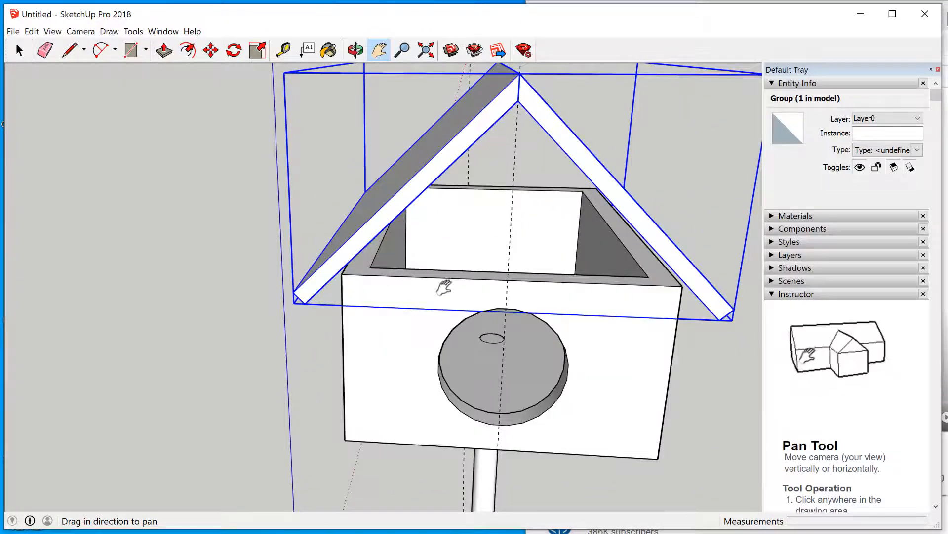
pyautogui.moveTo(439, 296); pyautogui.dragTo(467, 155)
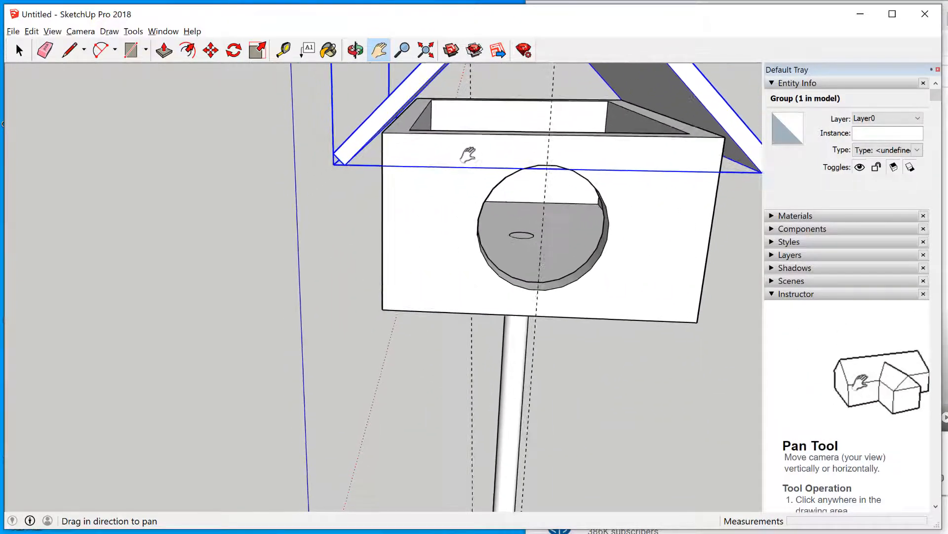
pyautogui.scroll(5, 418, 154)
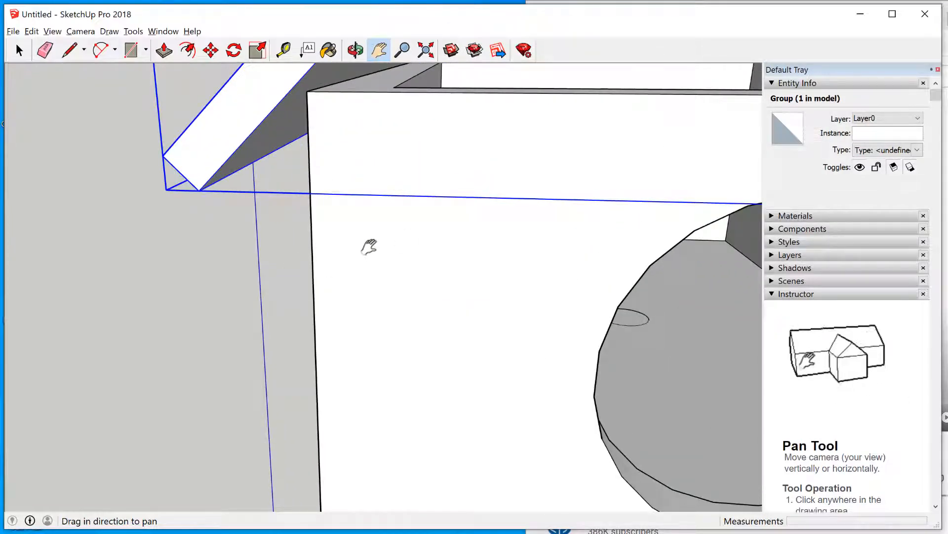
pyautogui.scroll(-3, 367, 271)
pyautogui.moveTo(392, 290); pyautogui.dragTo(527, 270)
pyautogui.scroll(5, 523, 207)
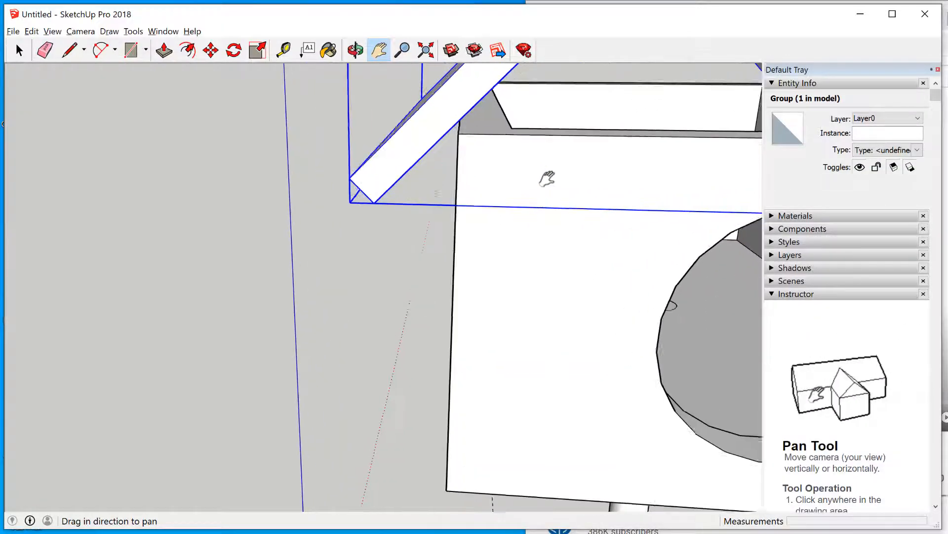
# Move the roof group down about 3/16" so its underside meets the upper front corner of the birdhouse box
pyautogui.scroll(-6, 510, 180)
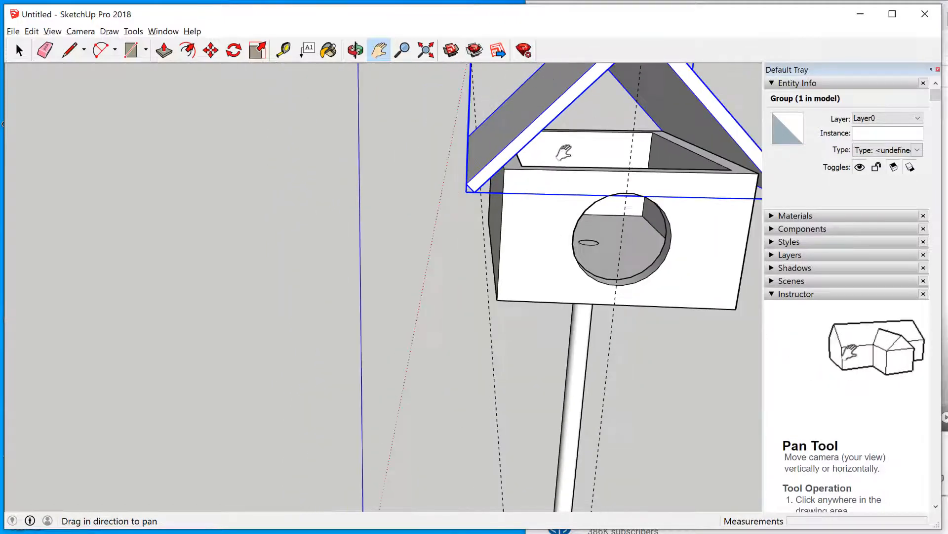
pyautogui.scroll(6, 567, 99)
pyautogui.scroll(4, 457, 205)
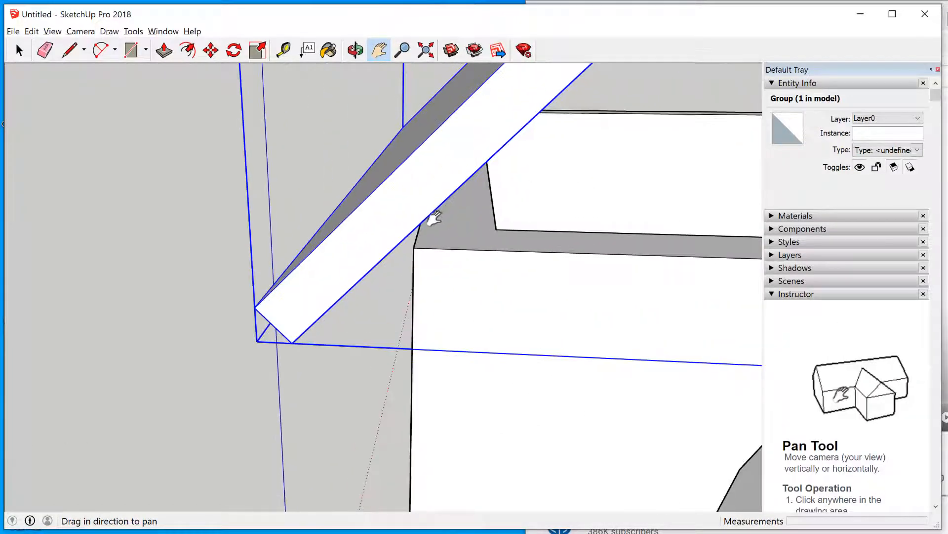
pyautogui.click(211, 50)
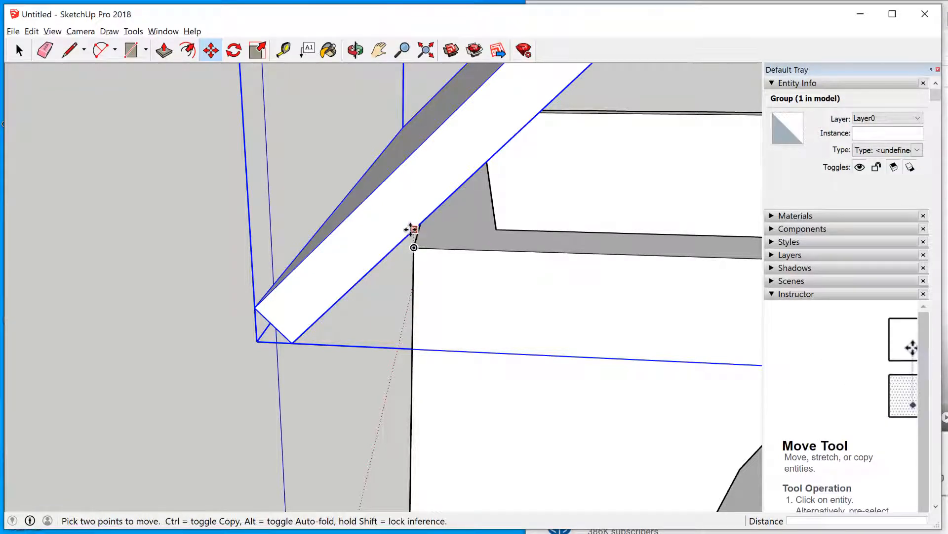
pyautogui.scroll(3, 410, 235)
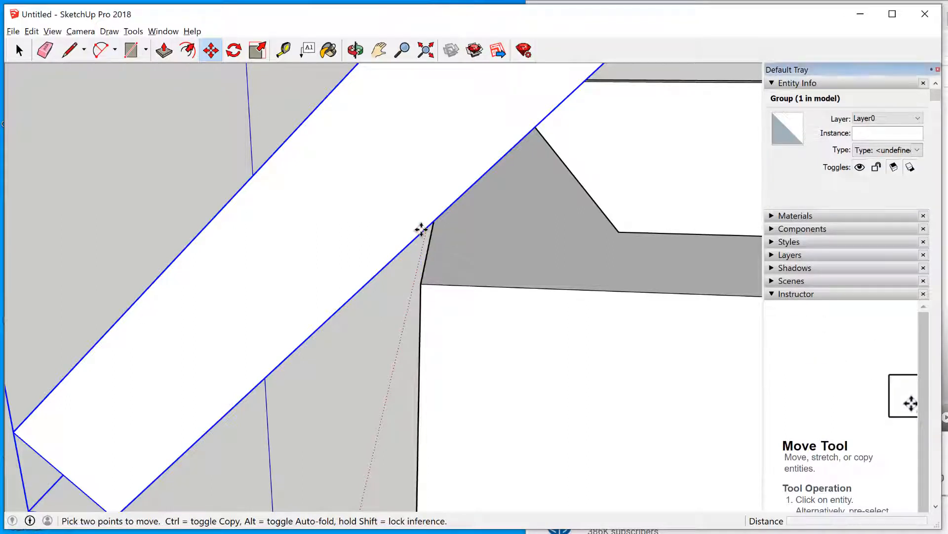
pyautogui.click(420, 229)
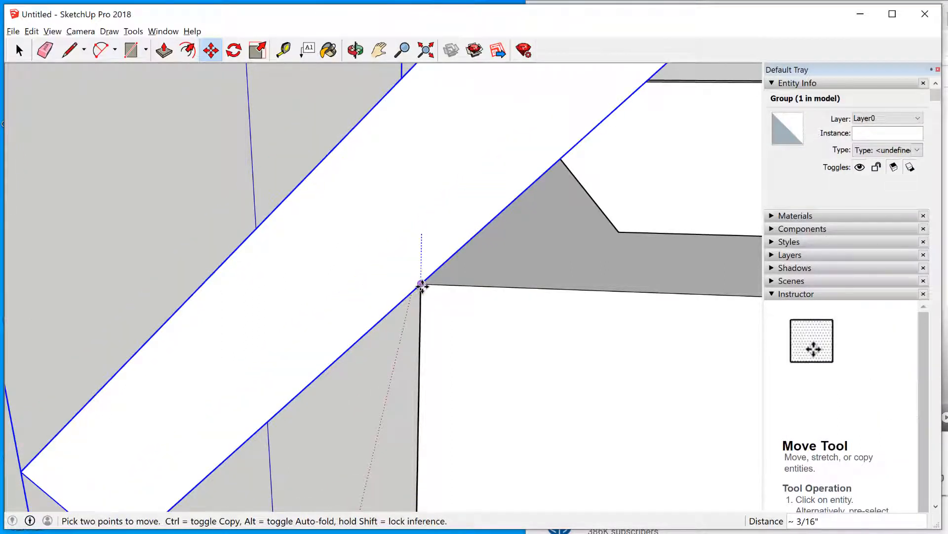
pyautogui.click(421, 283)
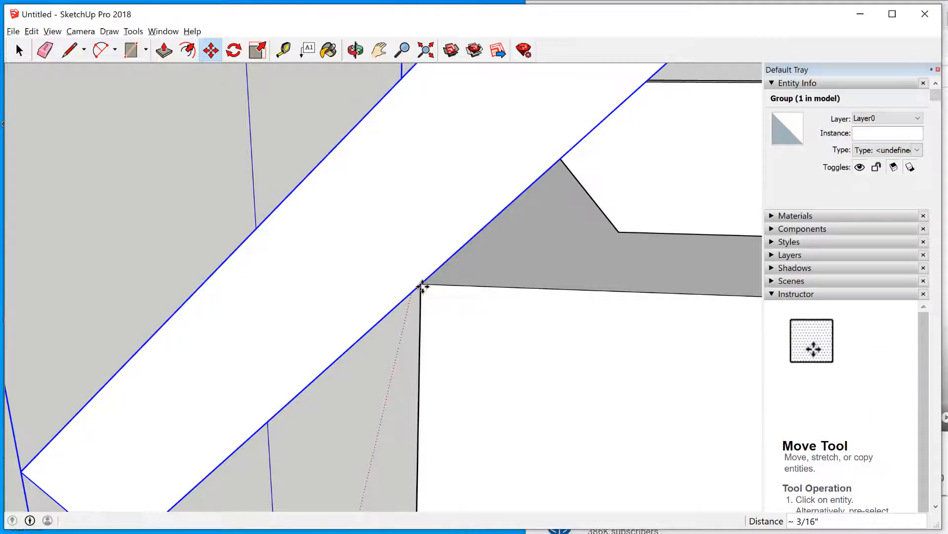
# Examine how the roof rests on the box's opposite upper front corner and how it sits over the whole box
pyautogui.scroll(-3, 612, 306)
pyautogui.scroll(-1, 602, 294)
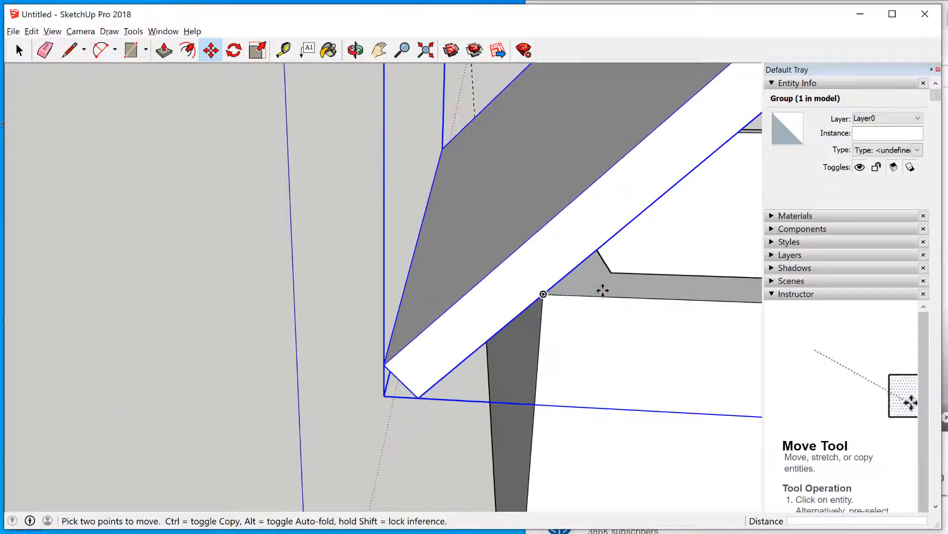
pyautogui.press('h')
pyautogui.moveTo(654, 309); pyautogui.dragTo(208, 303)
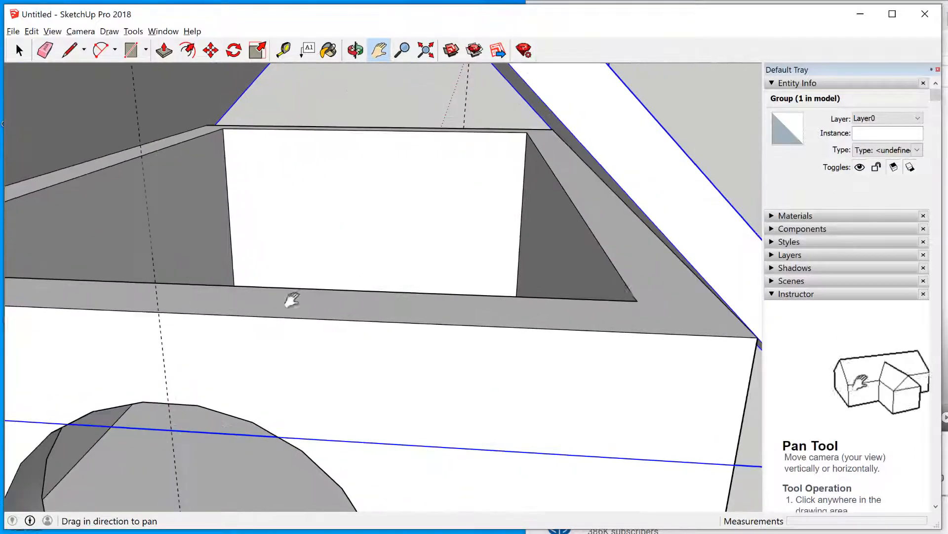
pyautogui.moveTo(605, 291); pyautogui.dragTo(593, 247)
pyautogui.scroll(-2, 448, 219)
pyautogui.scroll(-4, 449, 219)
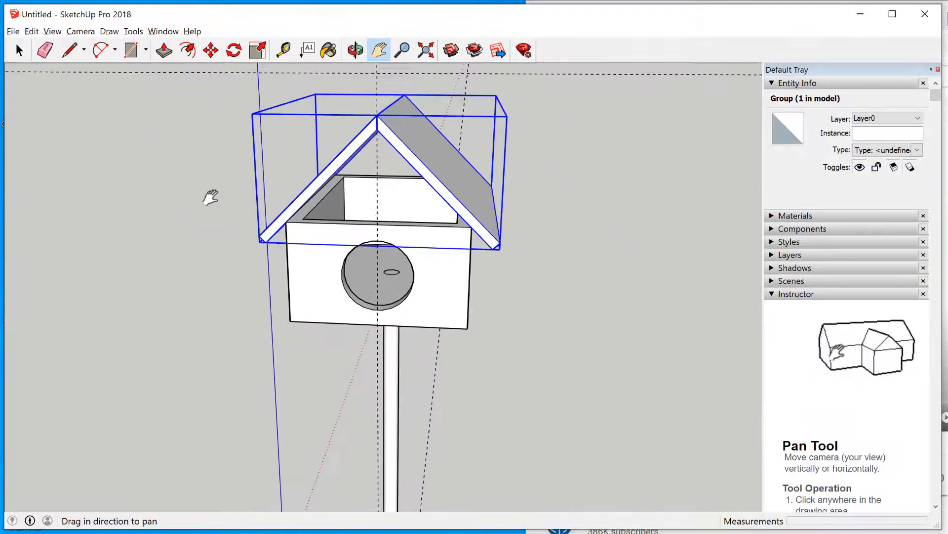
pyautogui.scroll(-1, 207, 213)
pyautogui.moveTo(203, 219); pyautogui.dragTo(511, 232)
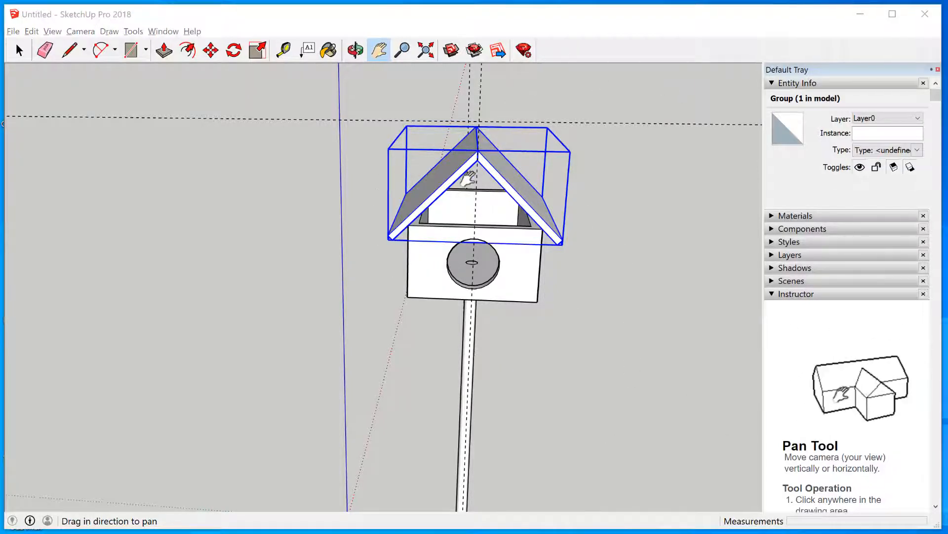
pyautogui.scroll(4, 467, 179)
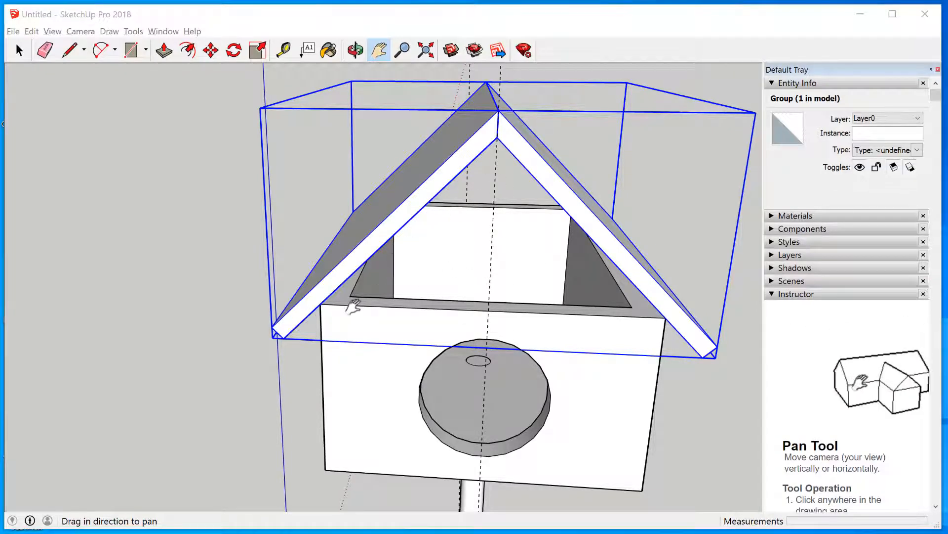
# Deselect the roof and draw a closed triangle from the ridge's front underside to both upper front corners of the box
pyautogui.click(18, 50)
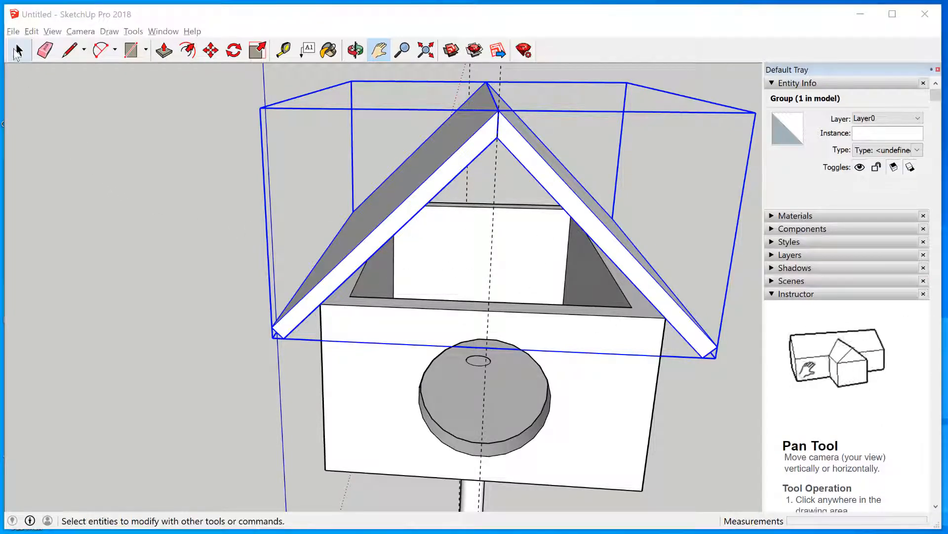
pyautogui.click(103, 172)
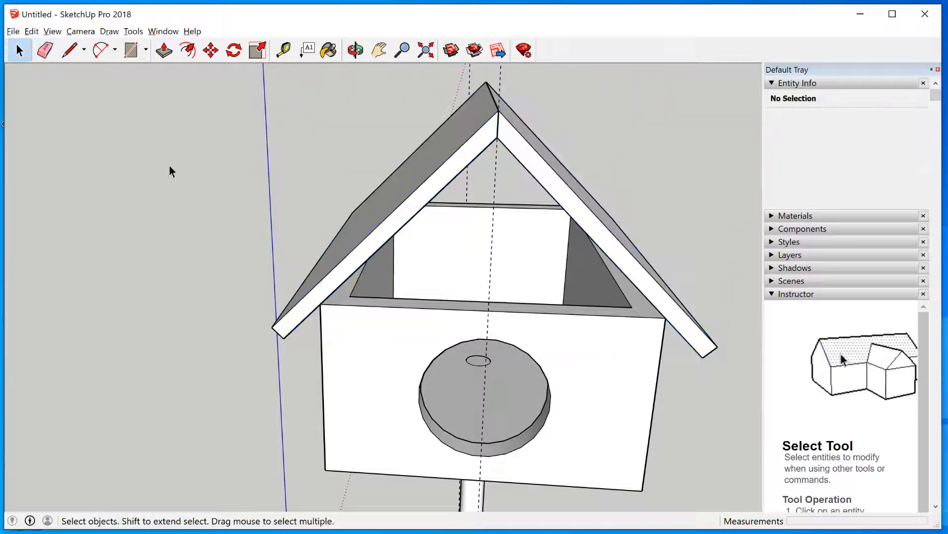
pyautogui.click(69, 54)
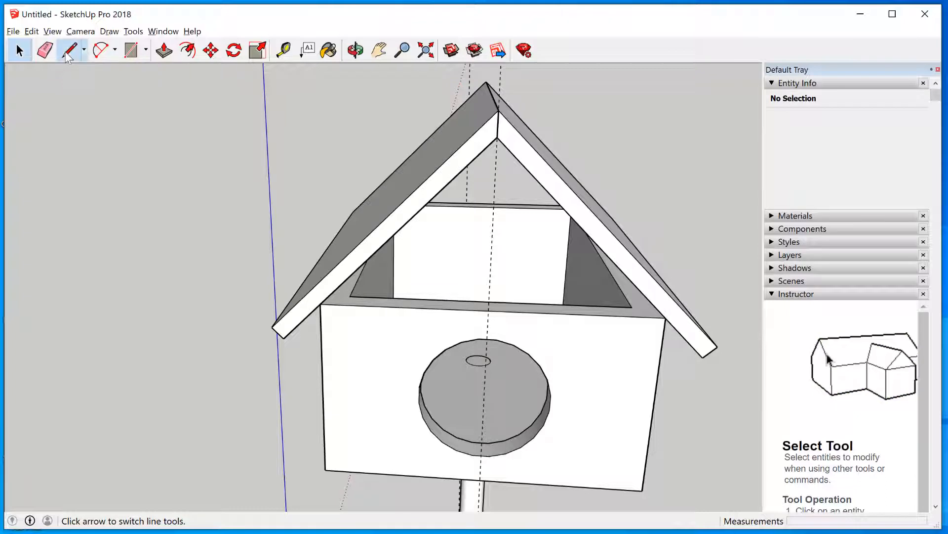
pyautogui.click(497, 136)
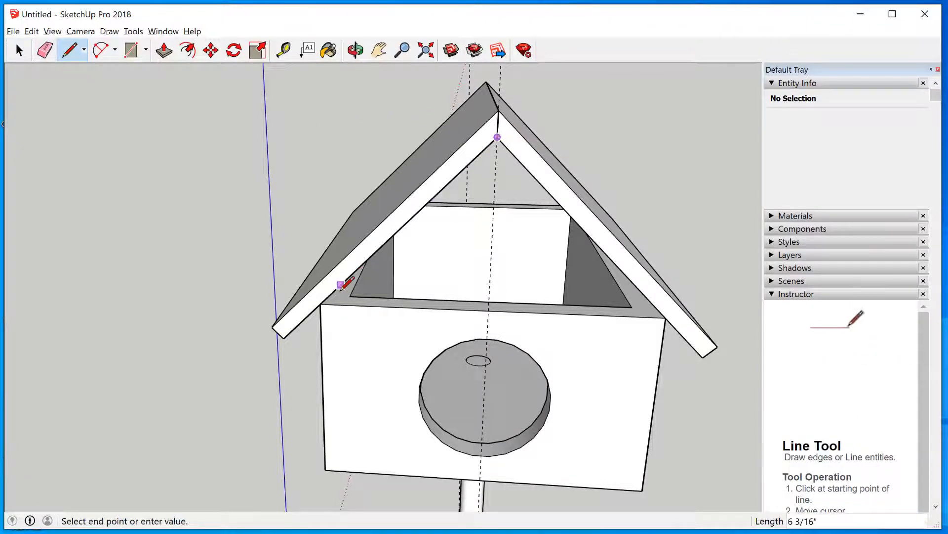
pyautogui.click(320, 303)
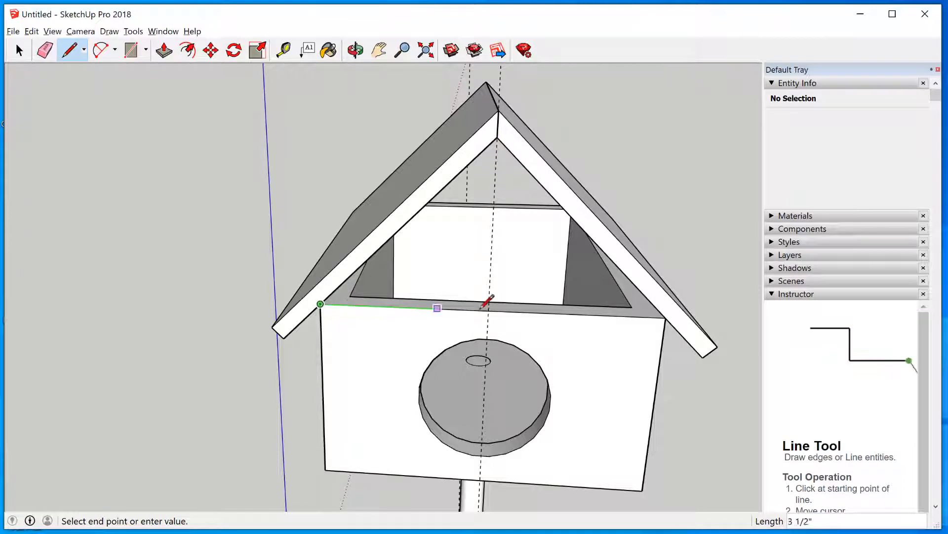
pyautogui.click(665, 317)
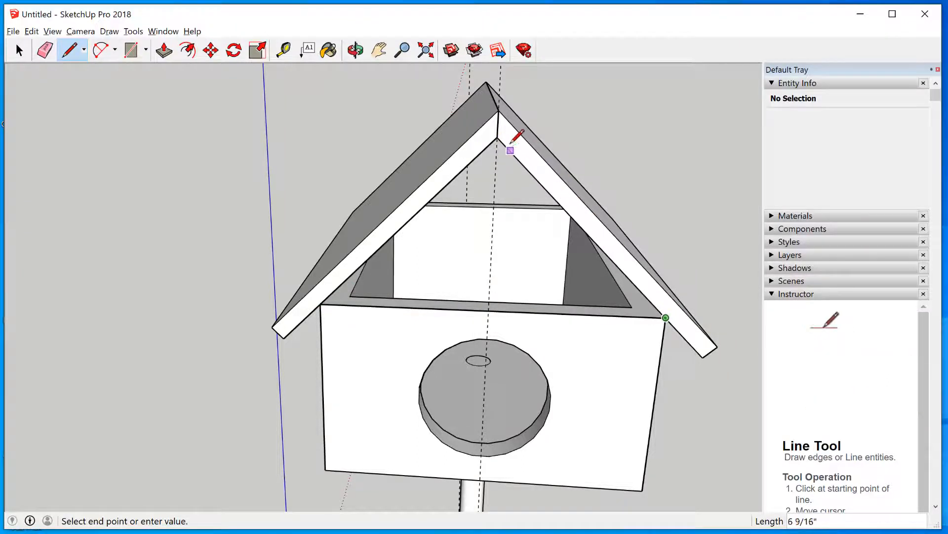
pyautogui.click(497, 136)
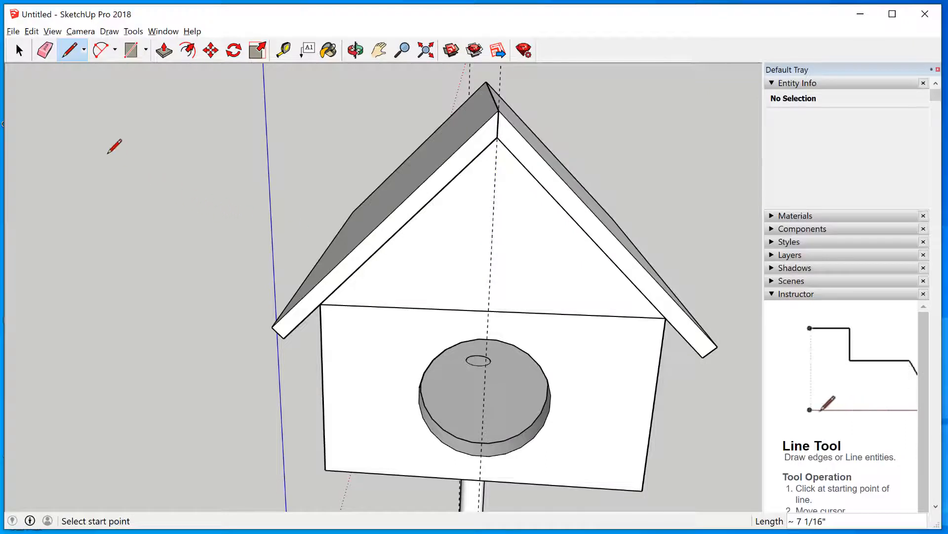
# Select the triangular gable face from the back of the birdhouse and activate Push/Pull on it
pyautogui.click(18, 50)
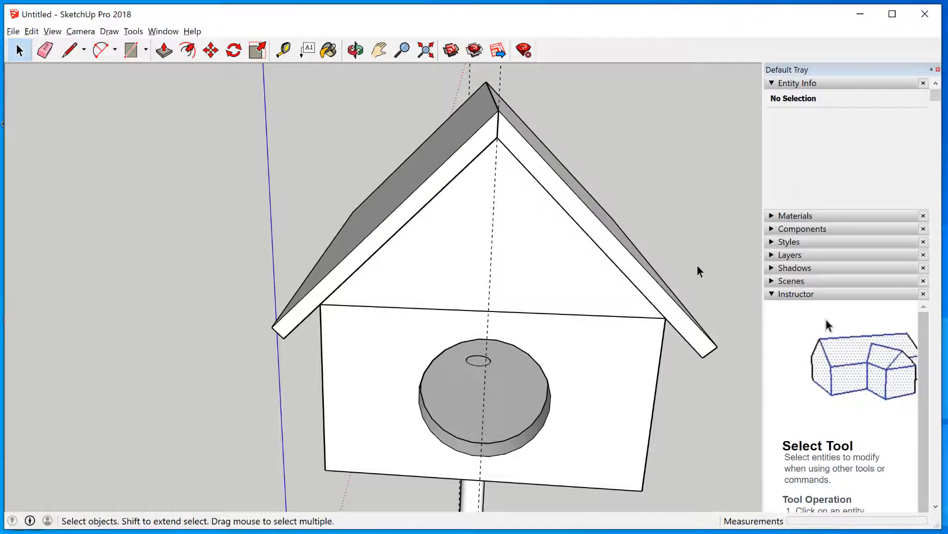
pyautogui.press('o')
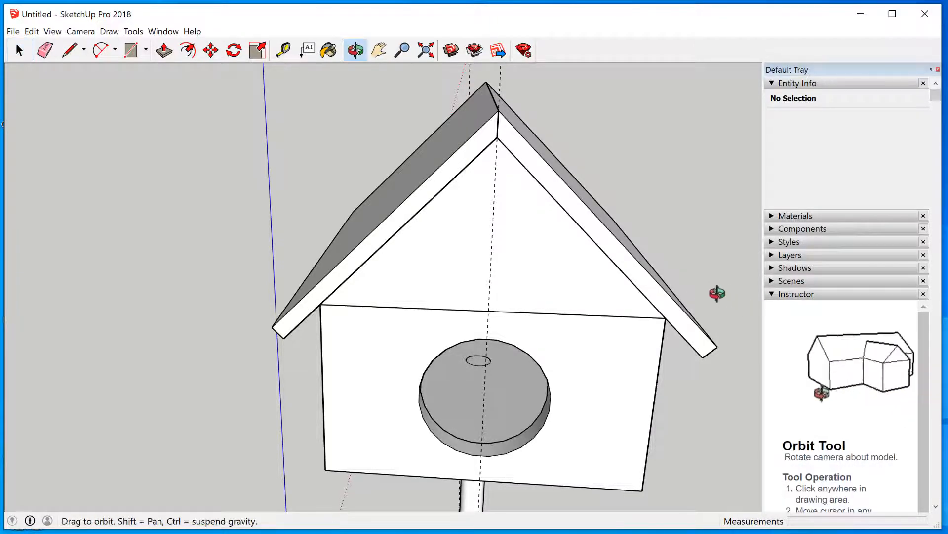
pyautogui.moveTo(716, 292); pyautogui.dragTo(246, 265)
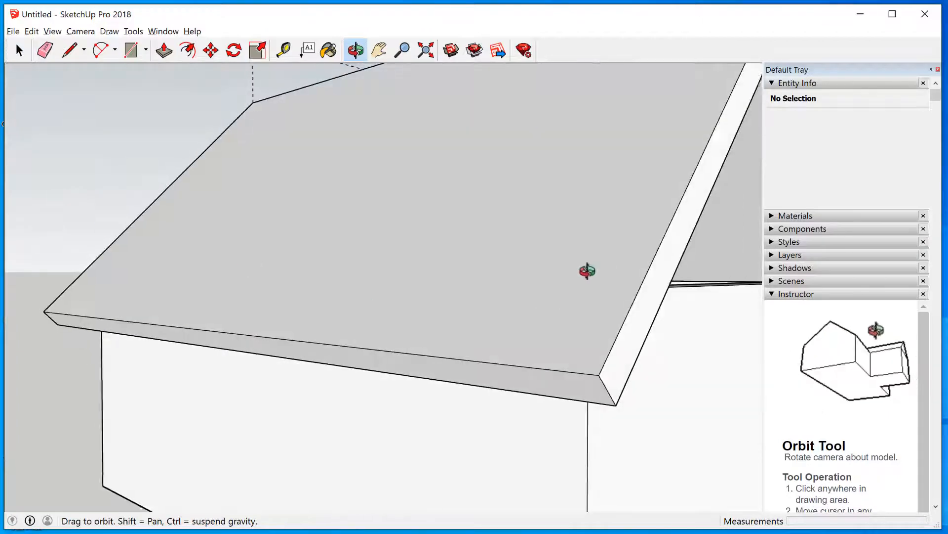
pyautogui.moveTo(588, 271); pyautogui.dragTo(504, 291)
pyautogui.scroll(5, 578, 275)
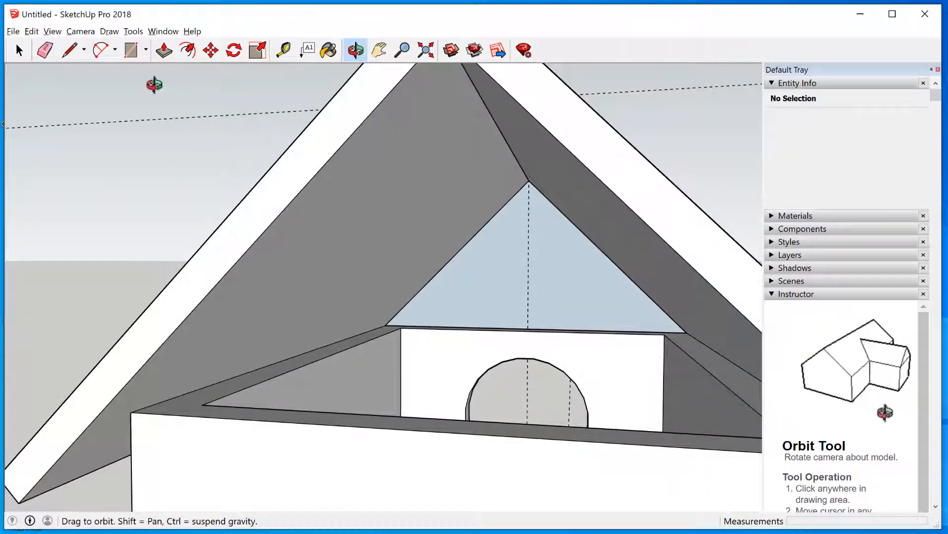
pyautogui.click(19, 60)
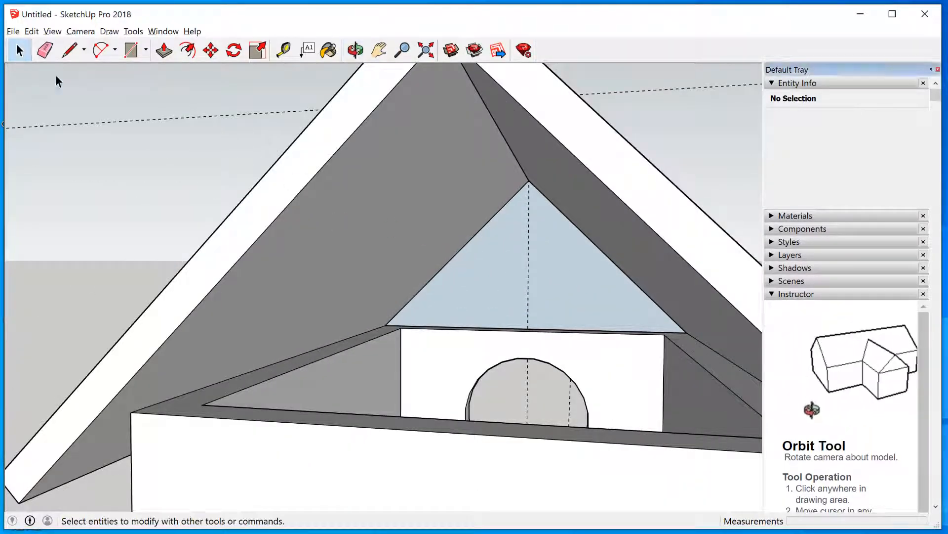
pyautogui.click(492, 257)
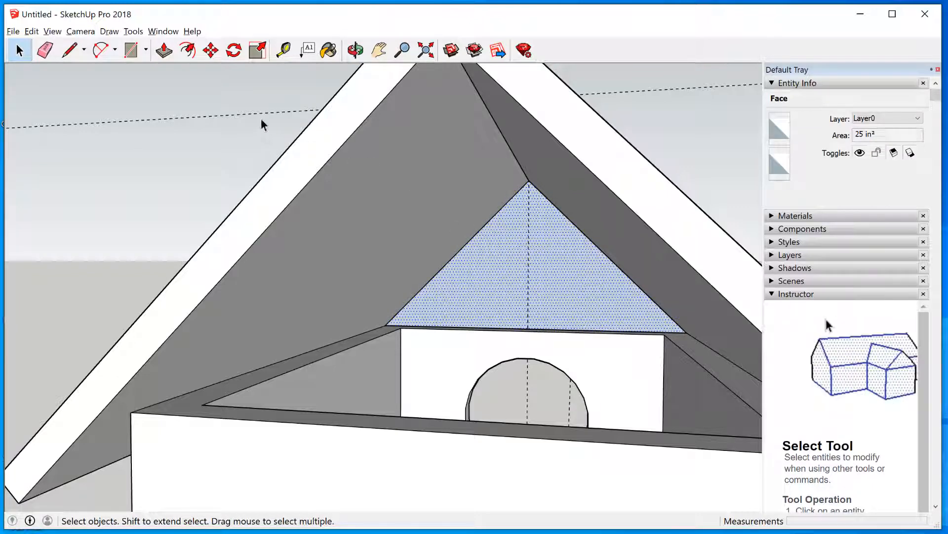
pyautogui.click(164, 50)
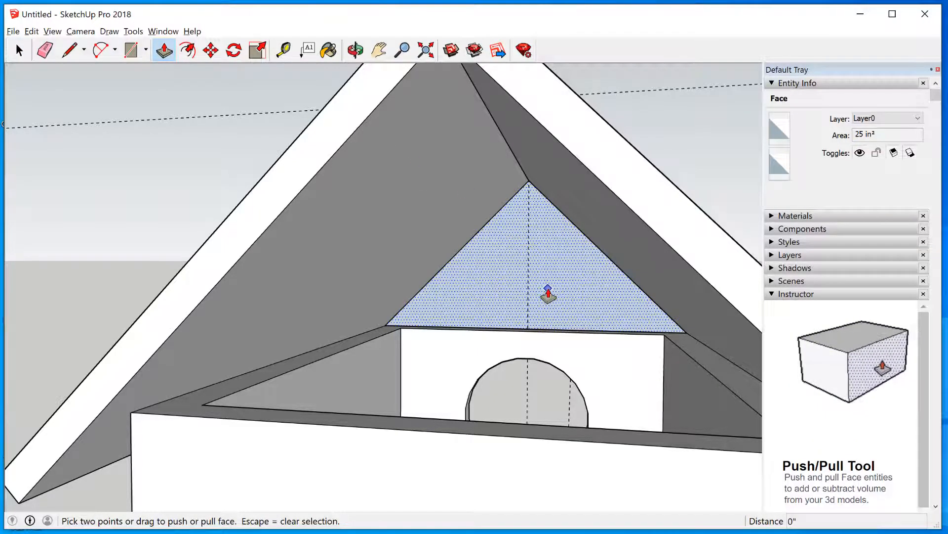
pyautogui.moveTo(548, 294); pyautogui.dragTo(564, 283)
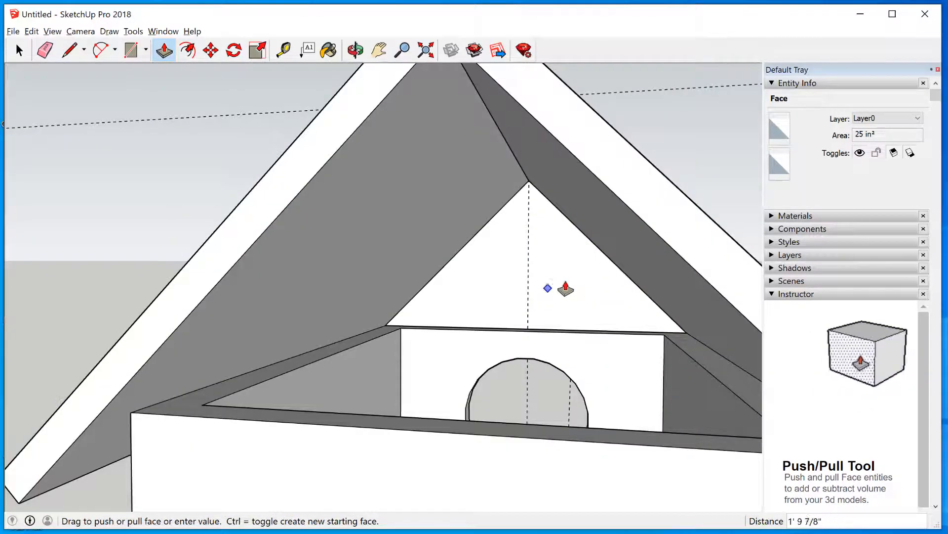
pyautogui.moveTo(544, 286)
pyautogui.mouseDown()
pyautogui.moveTo(535, 285)
pyautogui.moveTo(545, 289)
pyautogui.moveTo(542, 277)
pyautogui.moveTo(545, 295)
pyautogui.moveTo(540, 275)
pyautogui.moveTo(535, 286)
pyautogui.mouseUp()
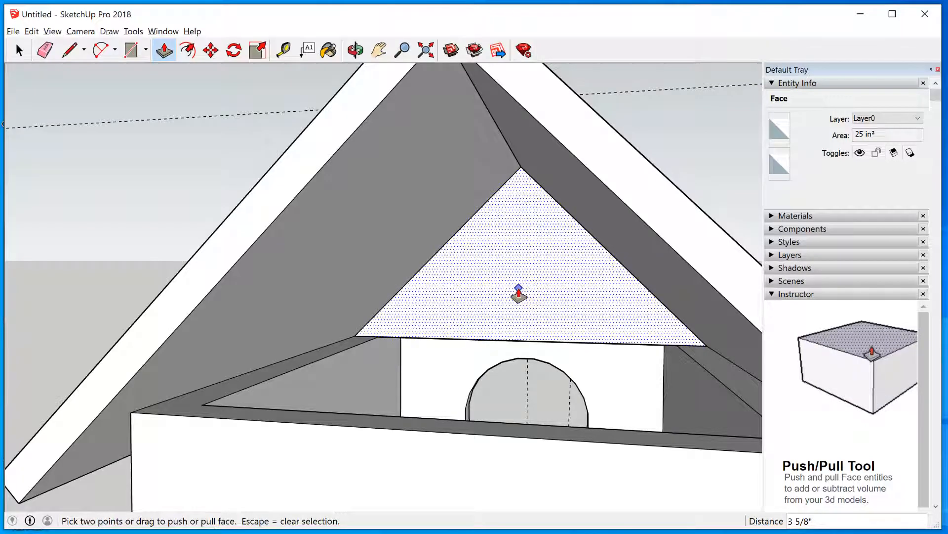
pyautogui.click(519, 293)
pyautogui.scroll(5, 521, 316)
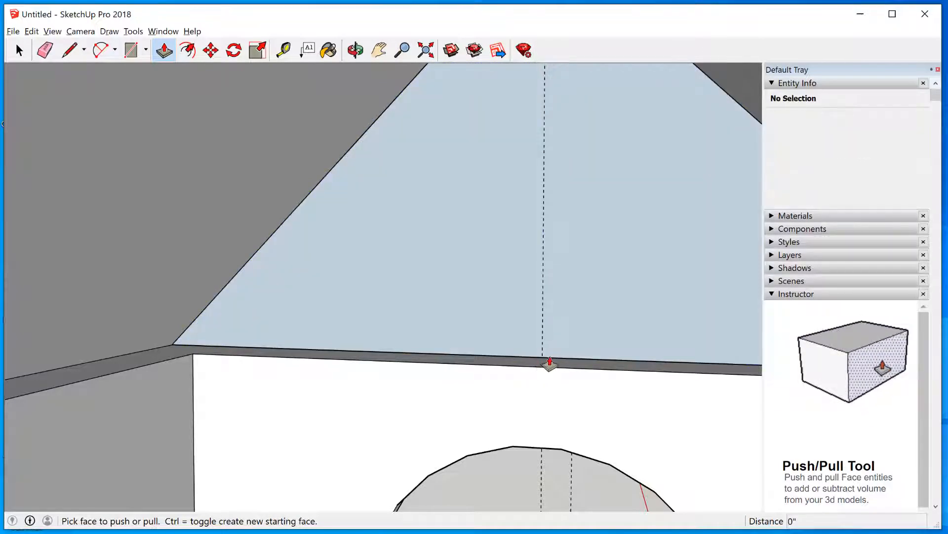
pyautogui.moveTo(556, 348); pyautogui.dragTo(389, 300)
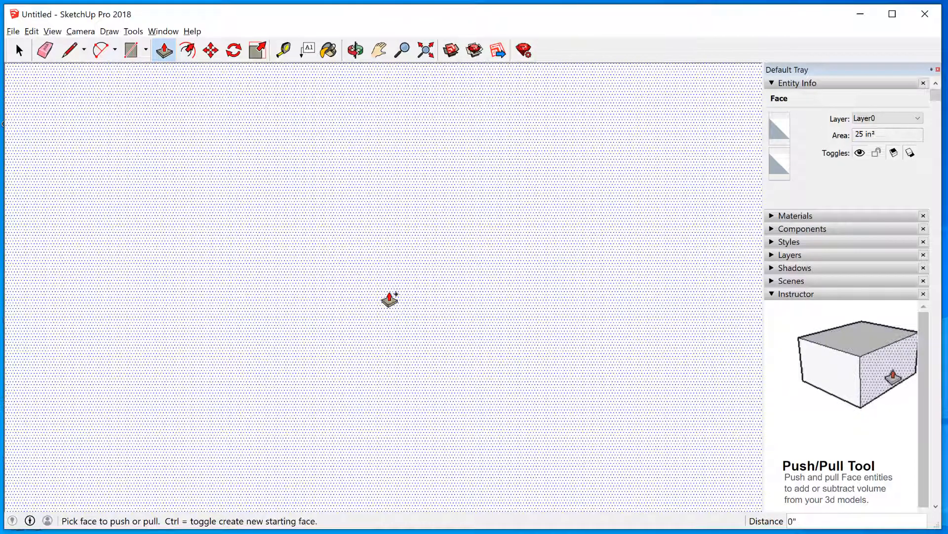
pyautogui.scroll(-3, 389, 299)
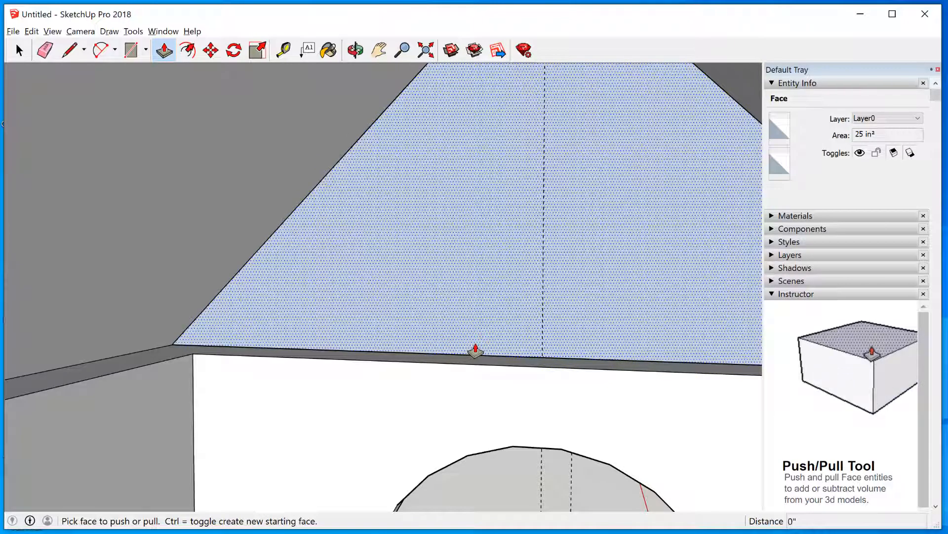
pyautogui.moveTo(475, 351); pyautogui.dragTo(490, 368)
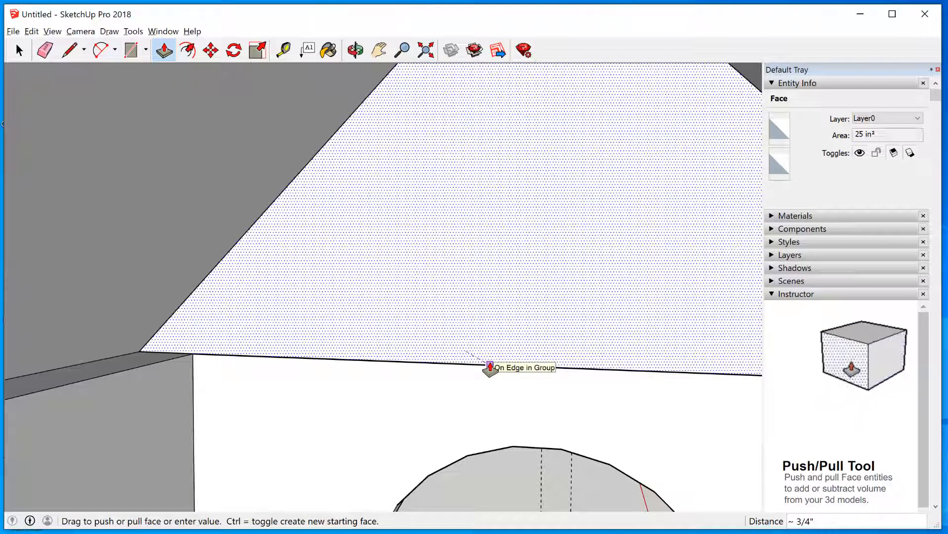
pyautogui.moveTo(490, 368); pyautogui.dragTo(491, 369)
pyautogui.hotkey('ctrl', 'z')
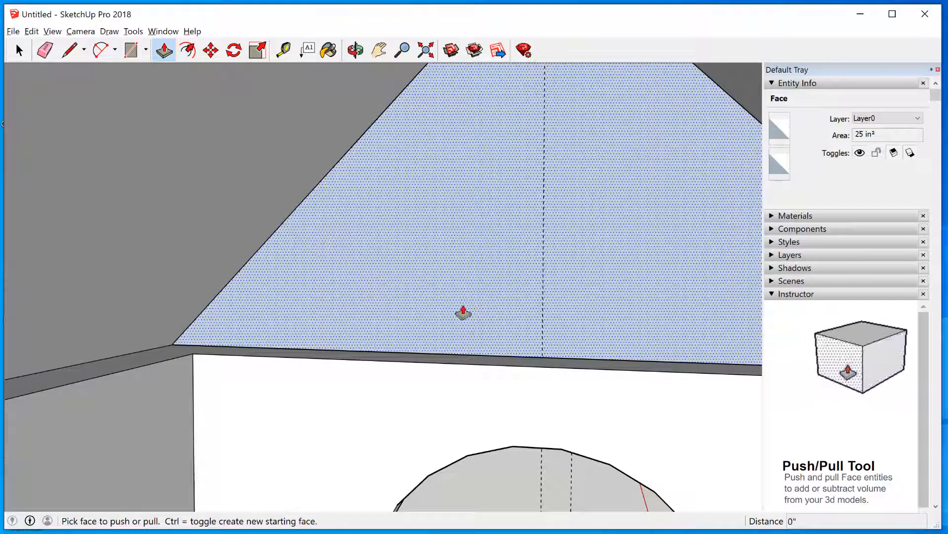
# Pull the triangular gable face inward about 3/4" to the inner top edge of the box's front wall
pyautogui.moveTo(465, 342); pyautogui.dragTo(492, 368)
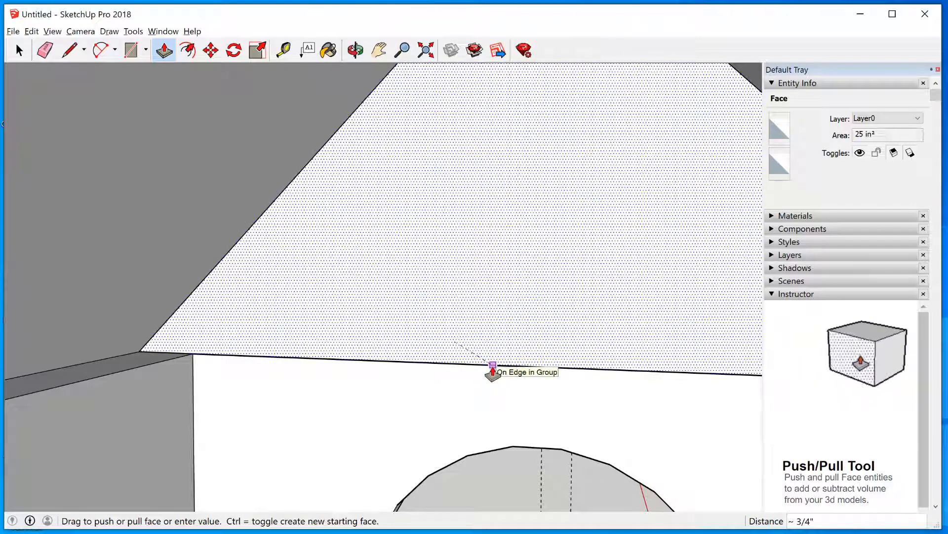
pyautogui.click(493, 366)
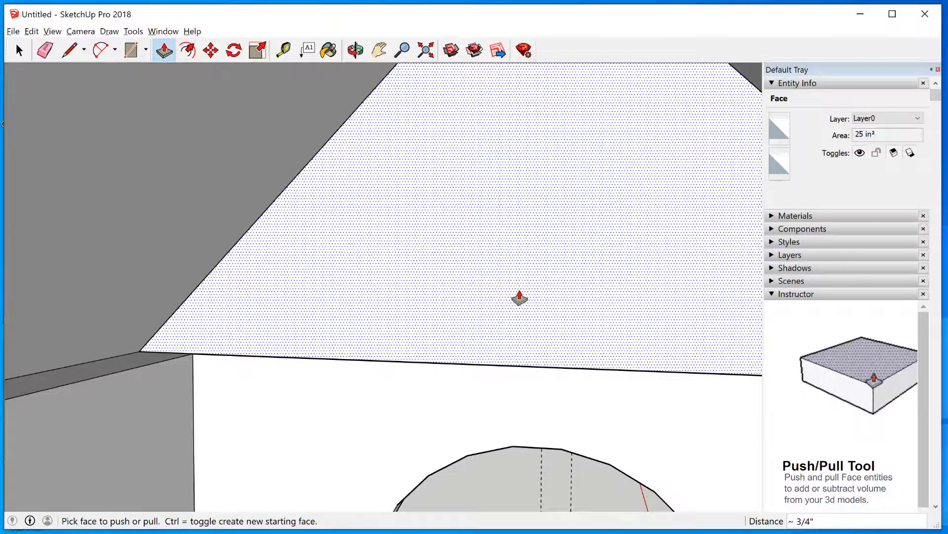
pyautogui.scroll(-5, 519, 299)
pyautogui.scroll(-3, 518, 305)
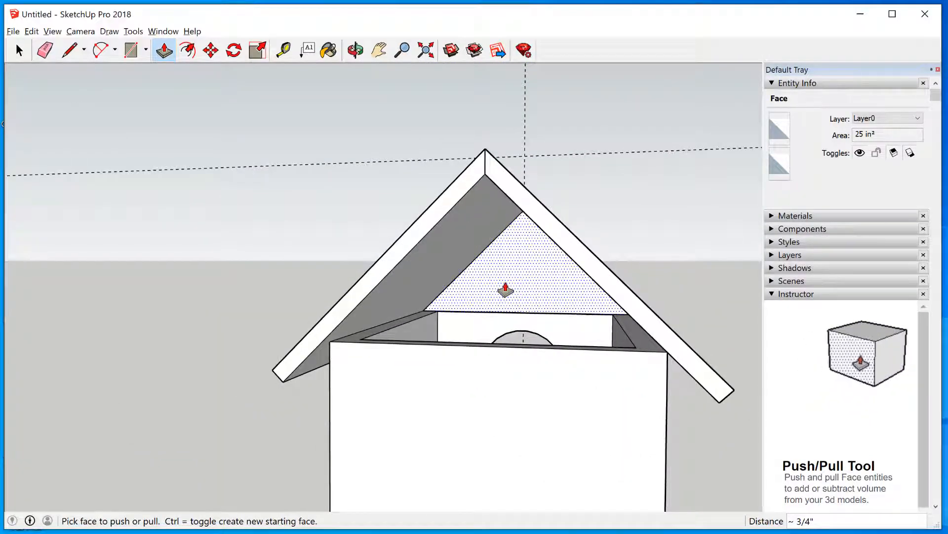
# Select all geometry connected to the triangular gable panel above the birdhouse's front wall and make it a group
pyautogui.press('o')
pyautogui.moveTo(324, 292); pyautogui.dragTo(664, 286)
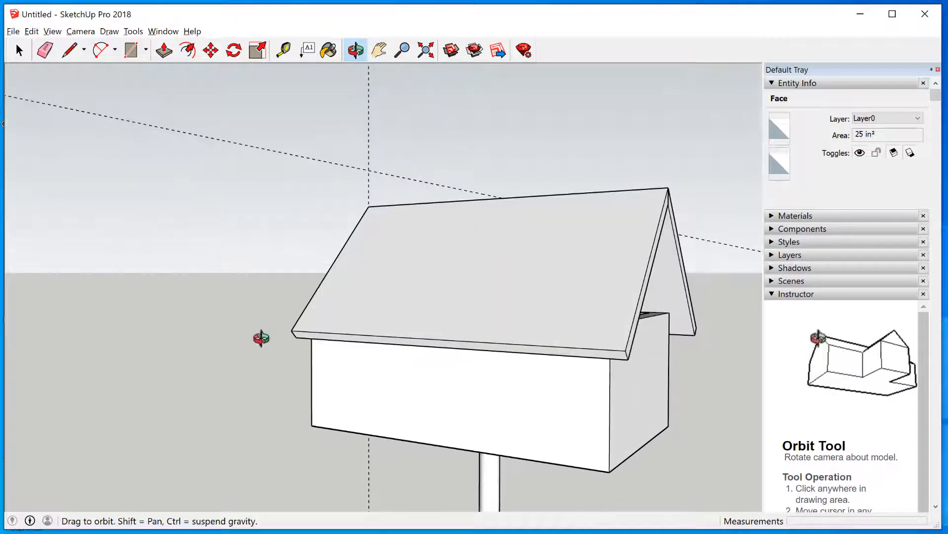
pyautogui.moveTo(261, 338); pyautogui.dragTo(356, 323)
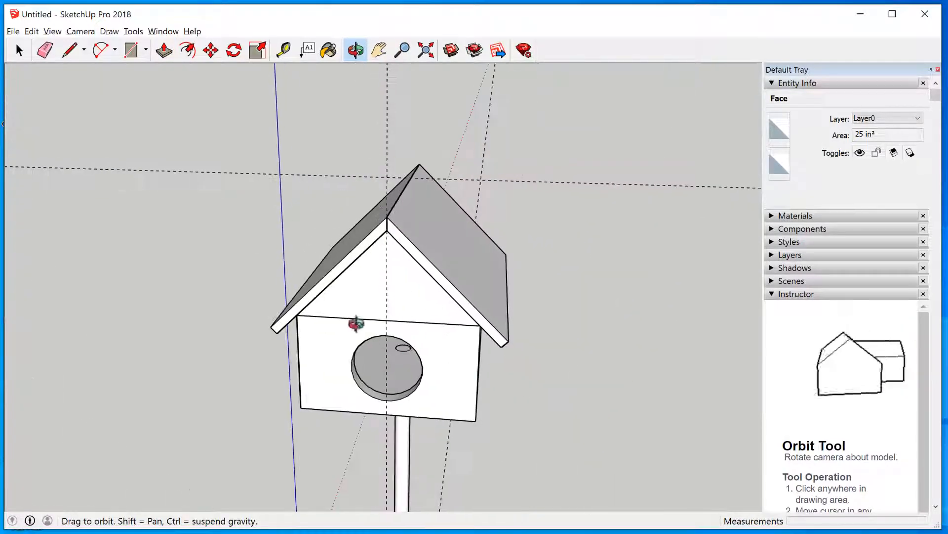
pyautogui.click(19, 50)
pyautogui.click(129, 273)
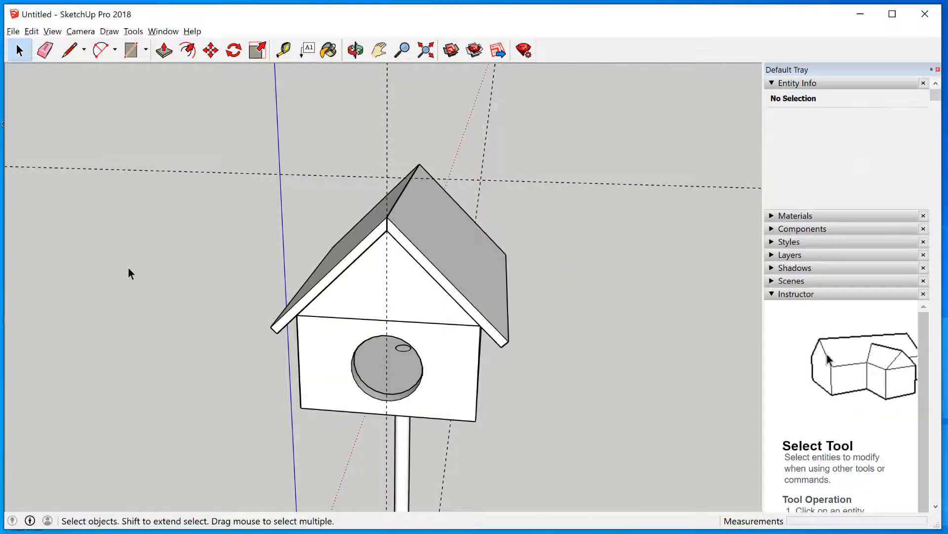
pyautogui.click(362, 292)
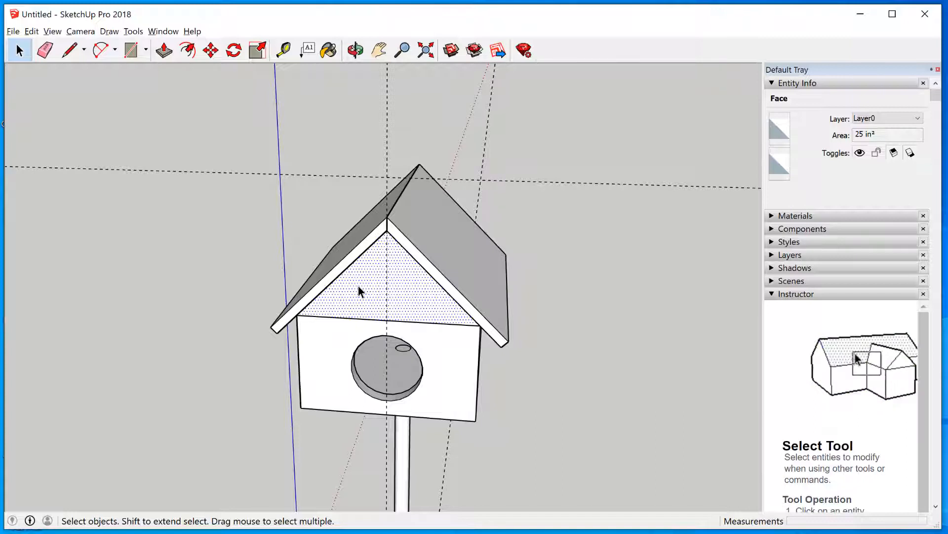
pyautogui.scroll(3, 359, 290)
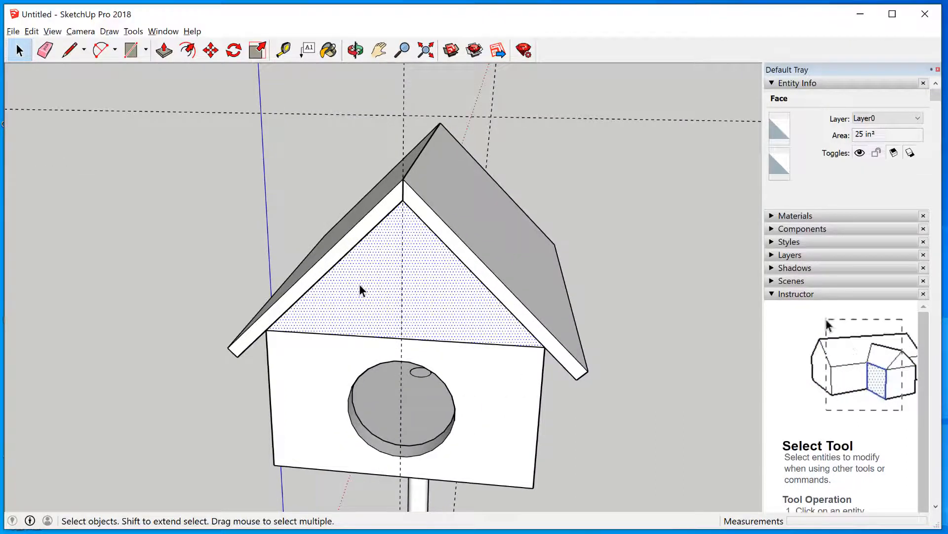
pyautogui.rightClick(366, 276)
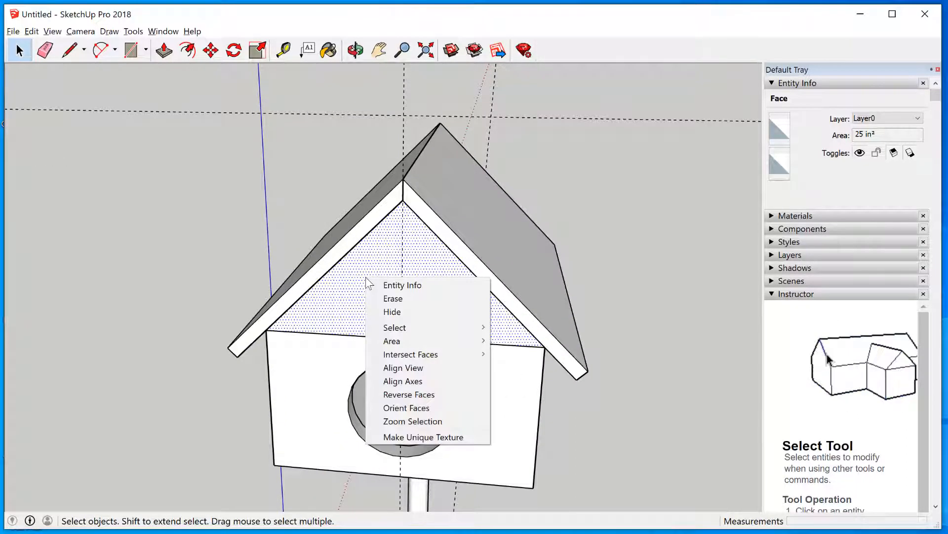
pyautogui.moveTo(424, 330)
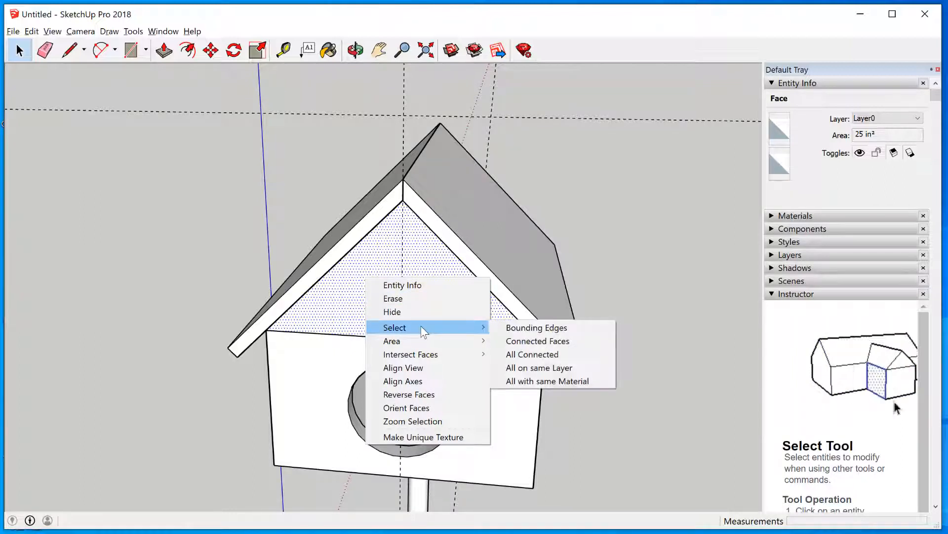
pyautogui.click(531, 353)
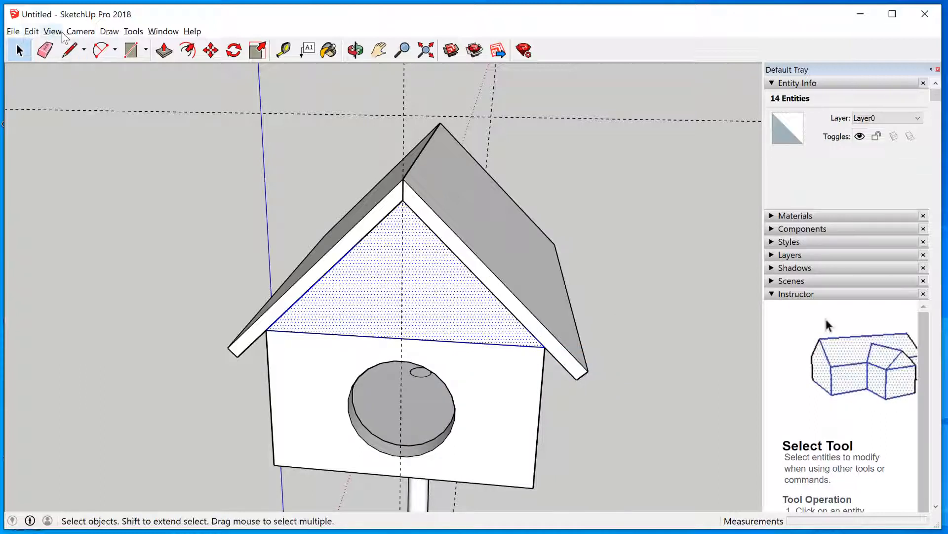
pyautogui.click(27, 33)
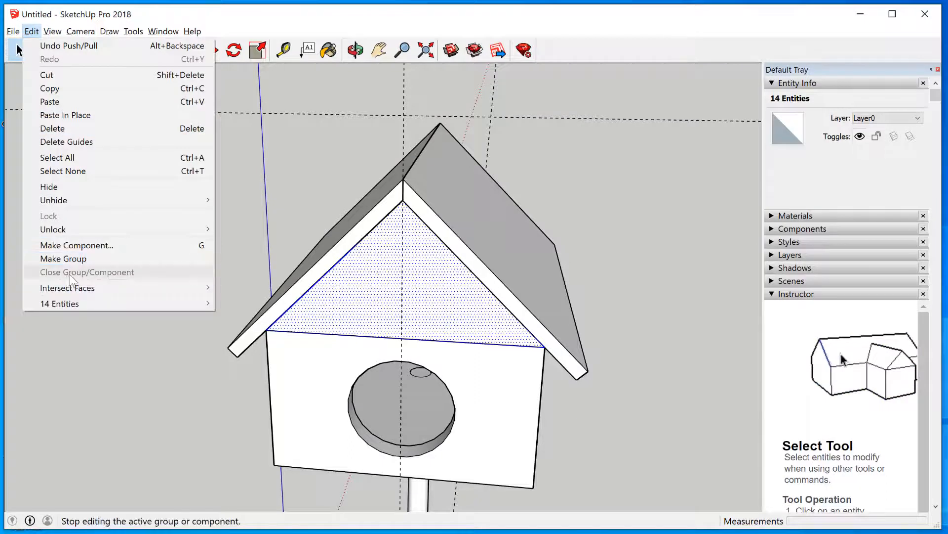
pyautogui.click(75, 261)
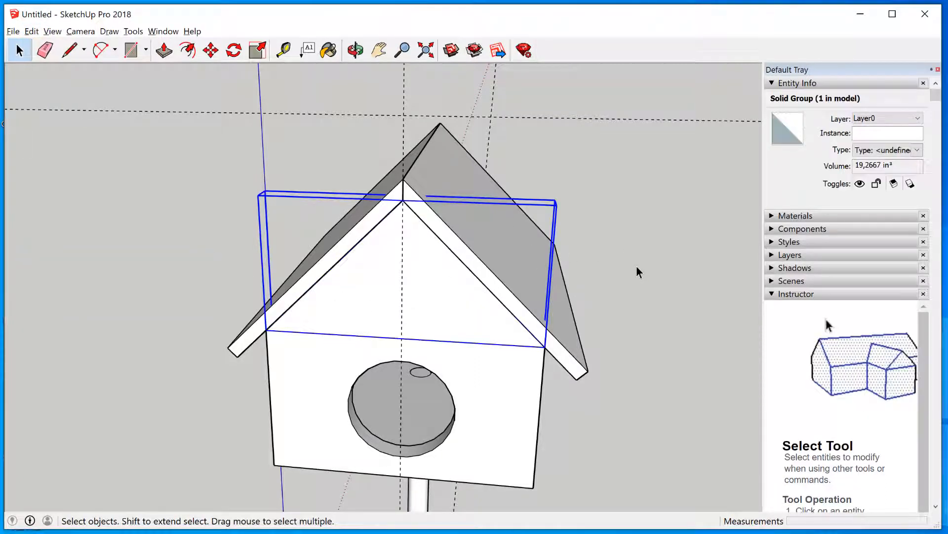
# Copy the grouped front gable panel and paste the duplicate in place
pyautogui.press('o')
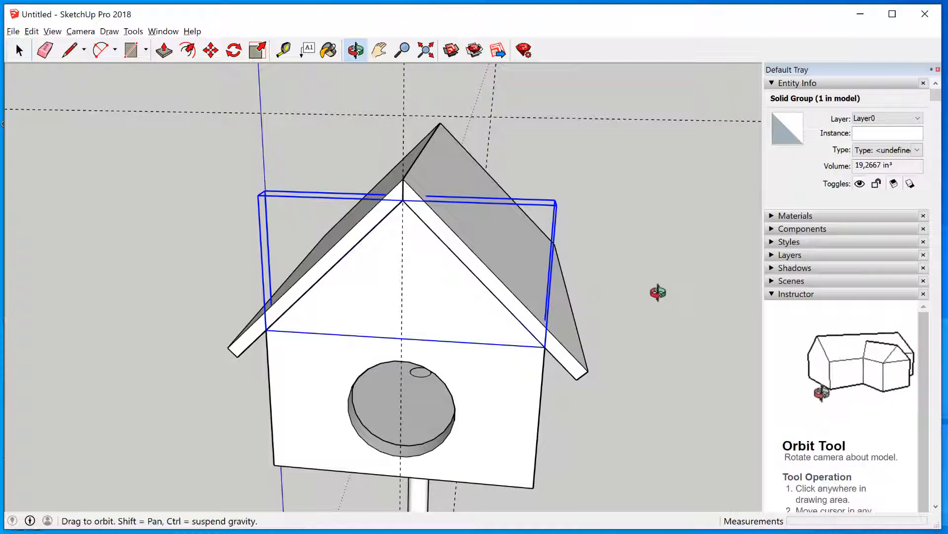
pyautogui.moveTo(659, 290); pyautogui.dragTo(619, 310)
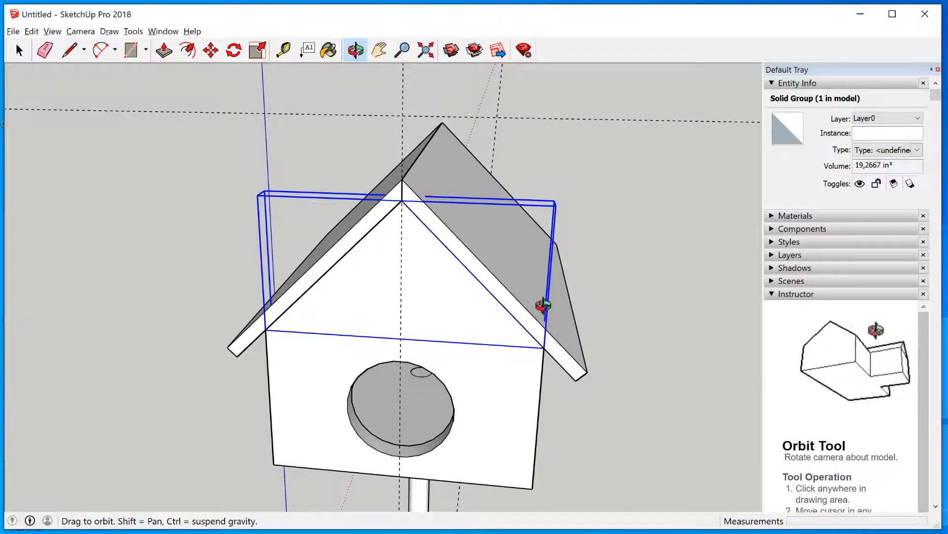
pyautogui.moveTo(540, 306); pyautogui.dragTo(269, 237)
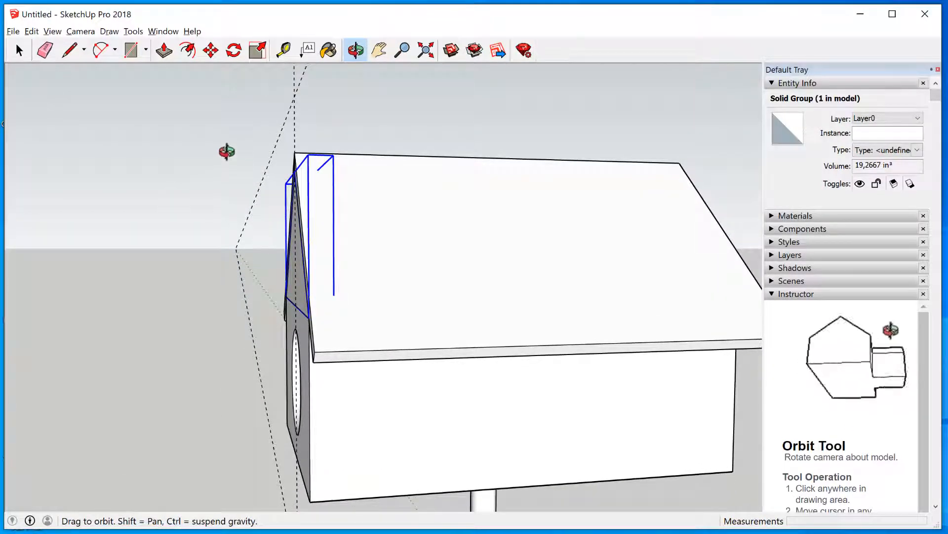
pyautogui.moveTo(694, 394); pyautogui.dragTo(593, 358)
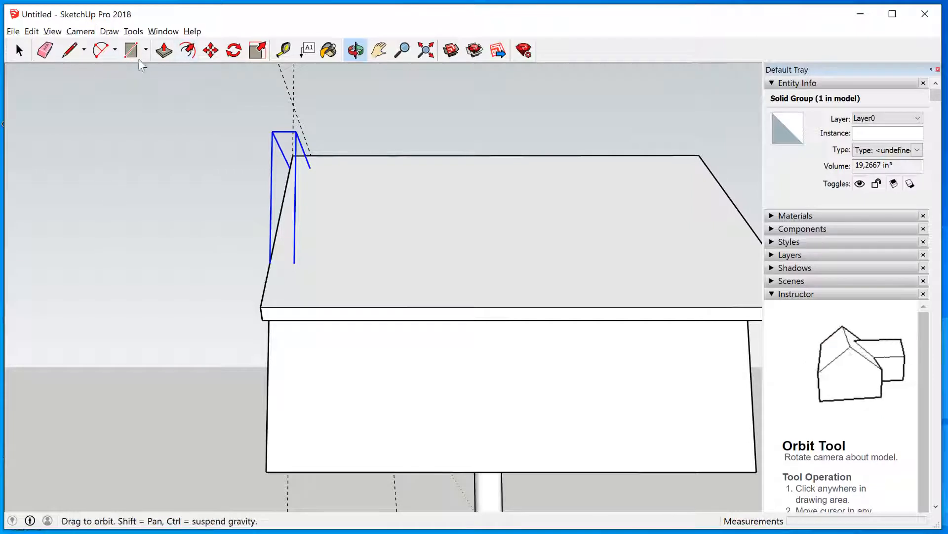
pyautogui.click(34, 33)
pyautogui.click(61, 89)
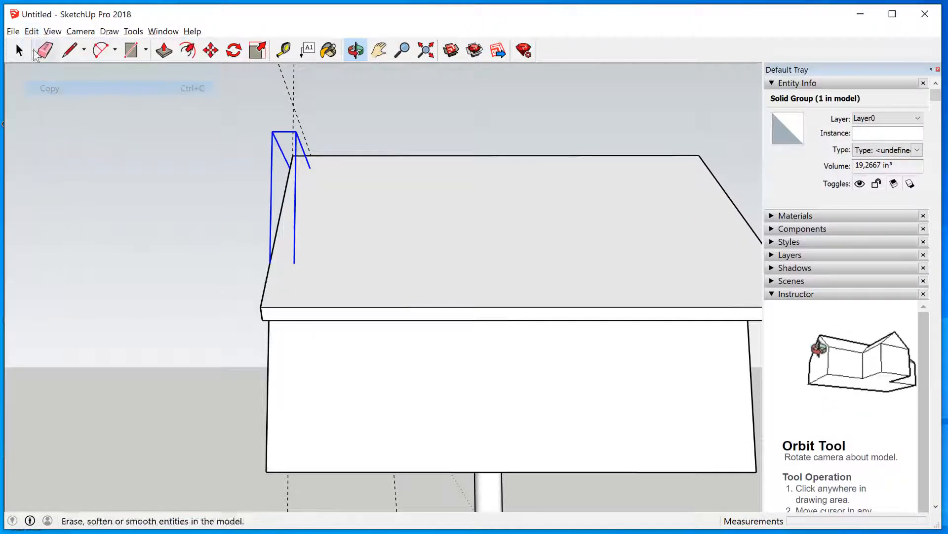
pyautogui.click(32, 33)
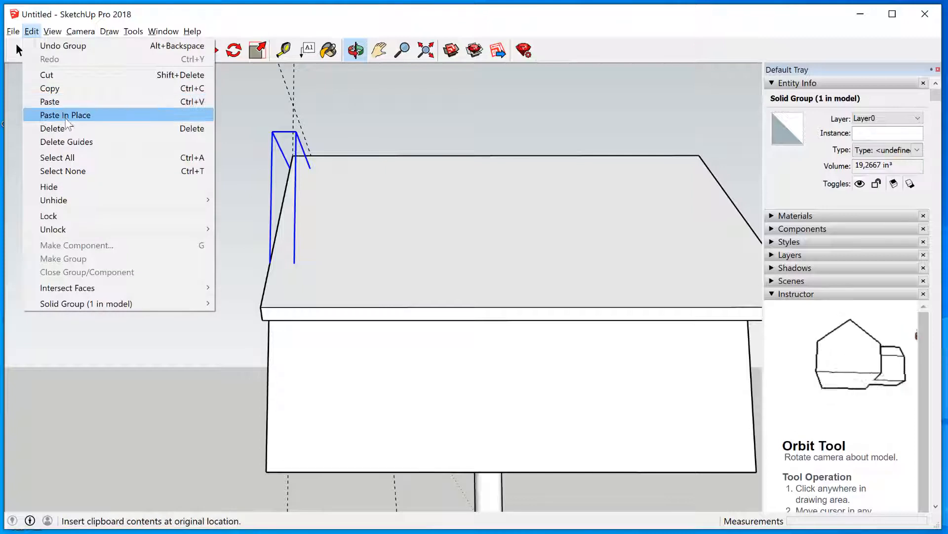
pyautogui.click(67, 117)
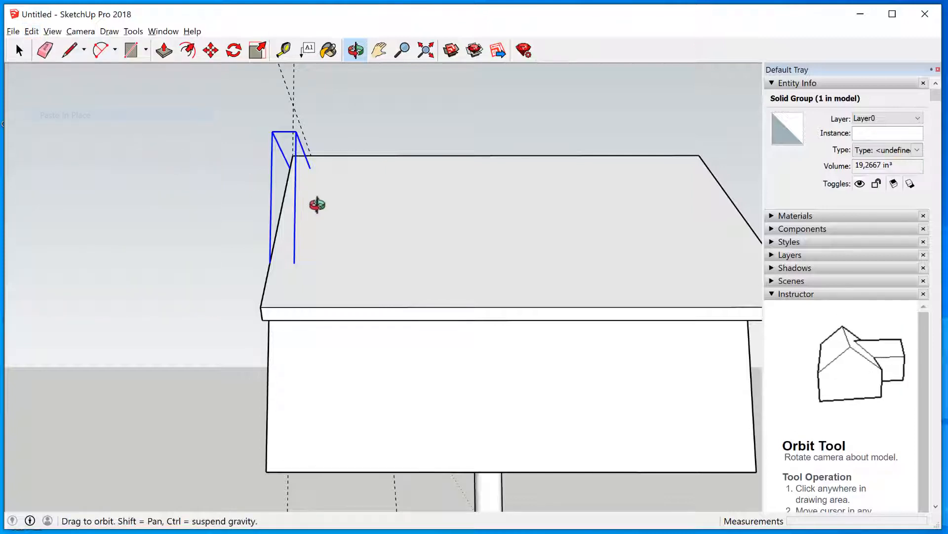
# Move the duplicated gable panel along the roof ridge about 1' 3 3/4" to the rear end of the birdhouse
pyautogui.click(211, 50)
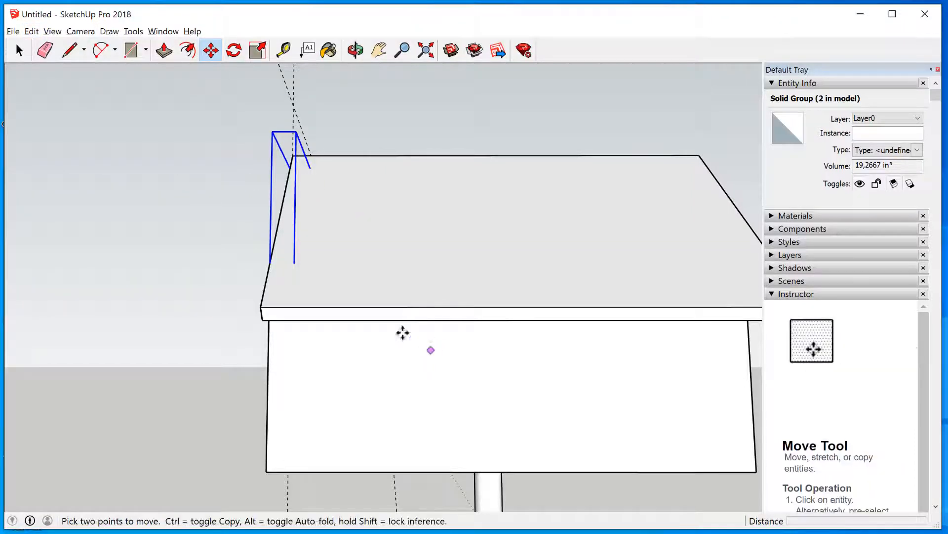
pyautogui.click(282, 240)
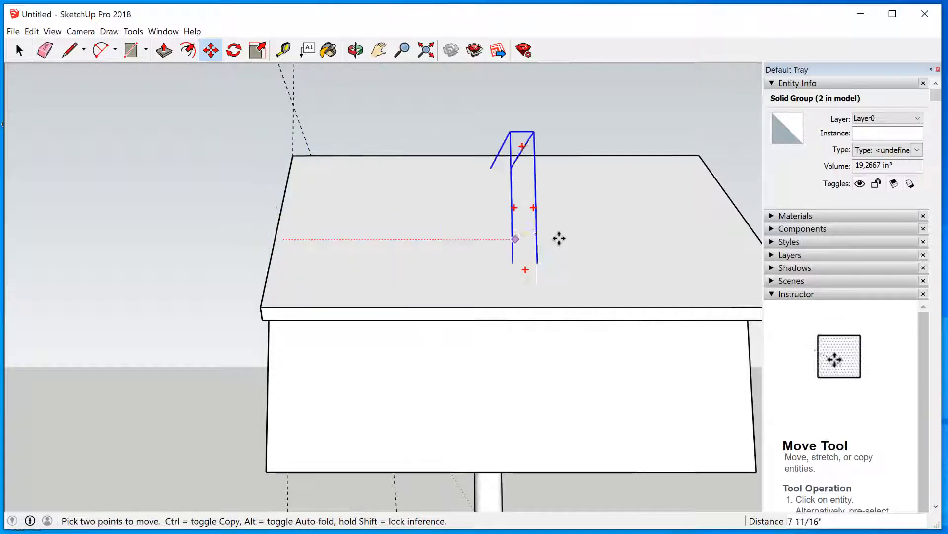
pyautogui.click(758, 241)
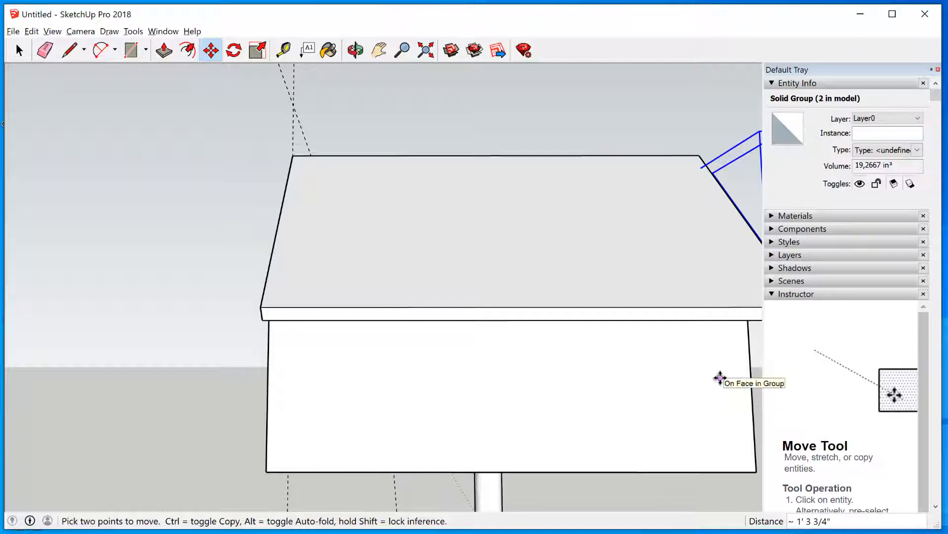
# Move the rear gable panel inward in two steps of about 3/4" until it is flush with the box's back wall
pyautogui.press('o')
pyautogui.moveTo(720, 378); pyautogui.dragTo(502, 326)
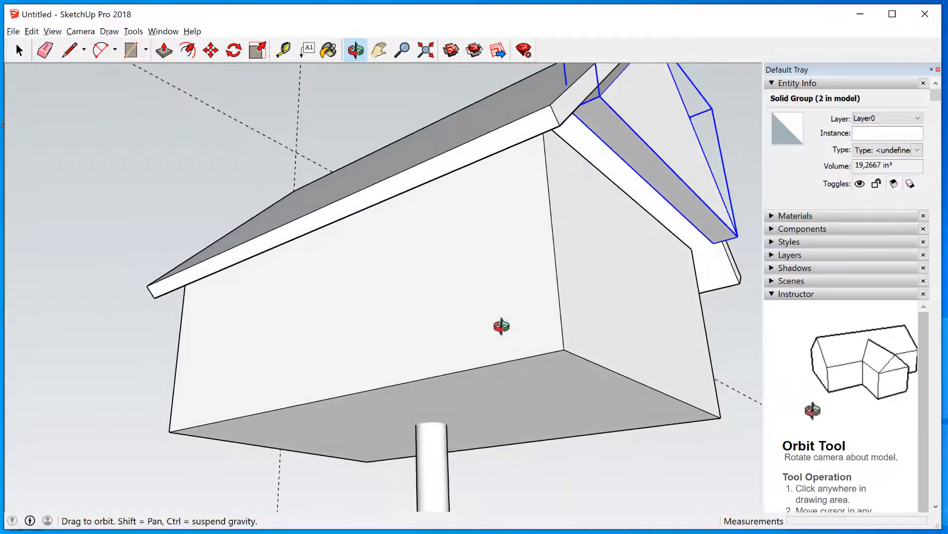
pyautogui.click(210, 50)
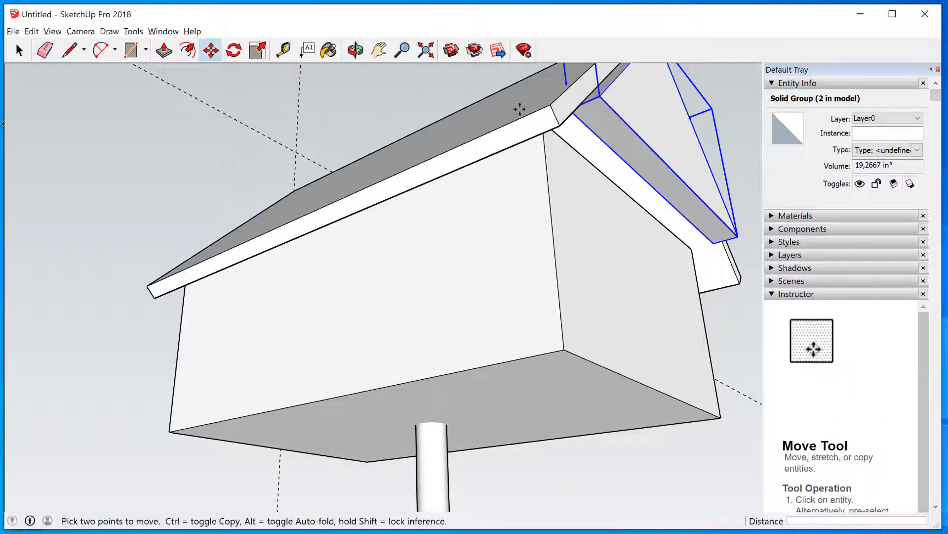
pyautogui.click(631, 167)
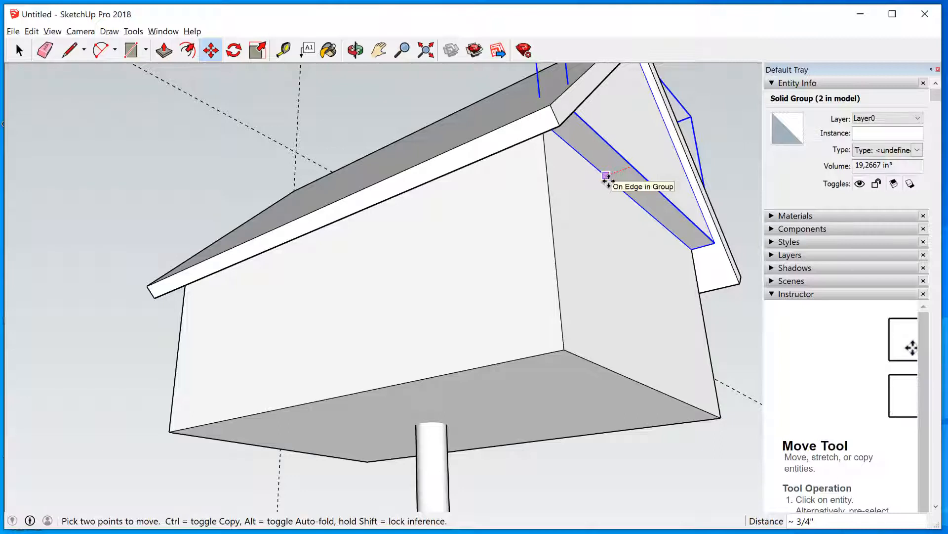
pyautogui.click(634, 170)
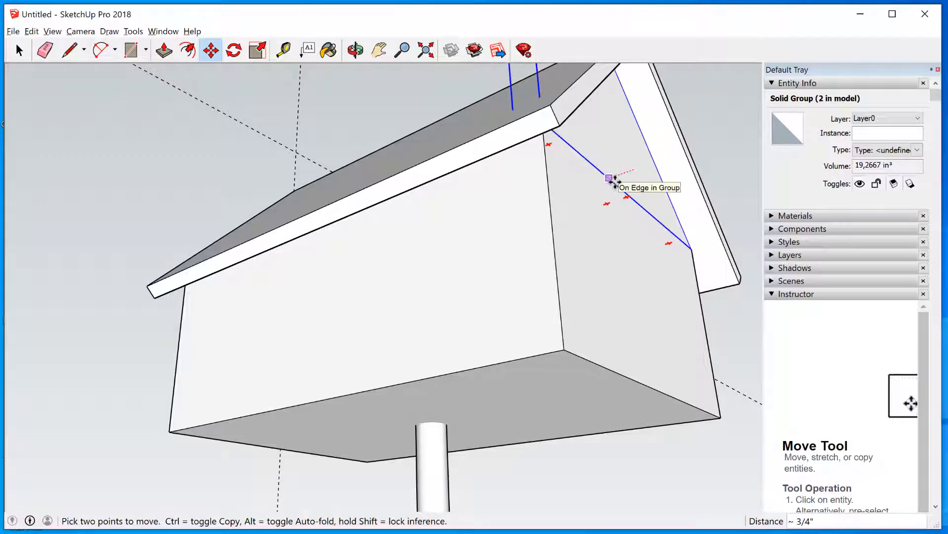
pyautogui.click(612, 181)
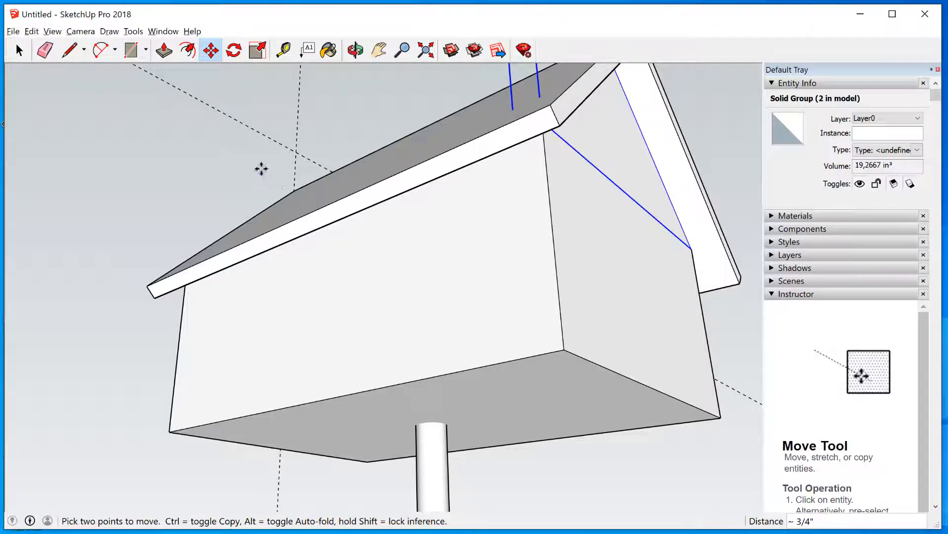
pyautogui.click(209, 55)
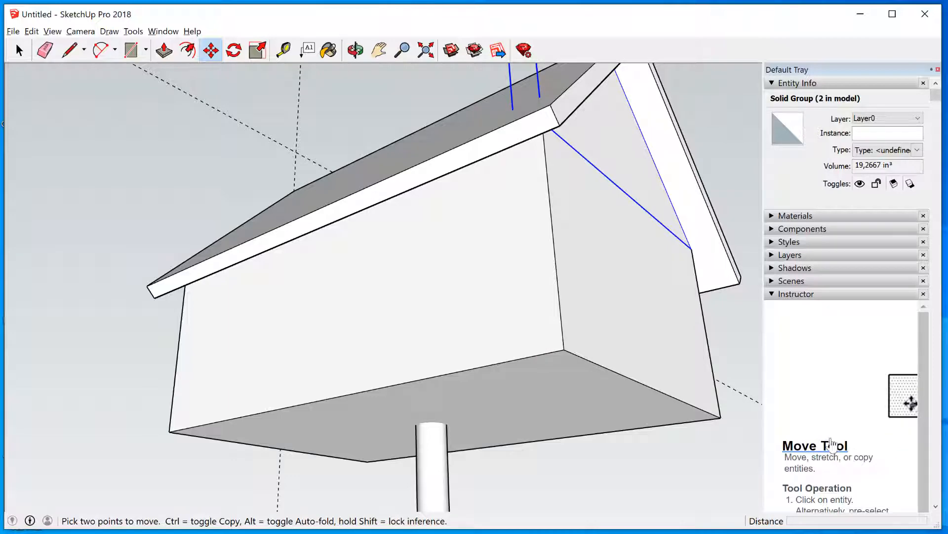
pyautogui.press('o')
pyautogui.moveTo(393, 265); pyautogui.dragTo(712, 431)
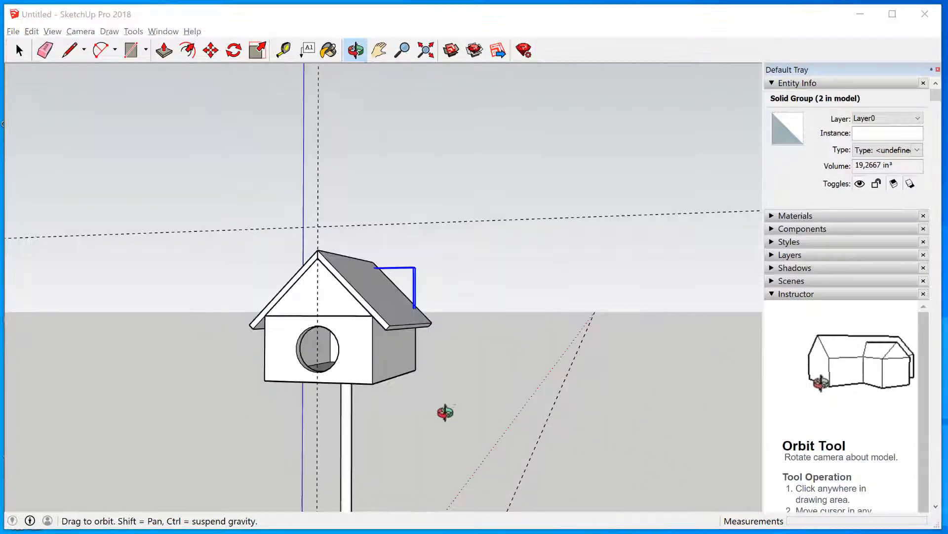
pyautogui.moveTo(254, 360); pyautogui.dragTo(324, 369)
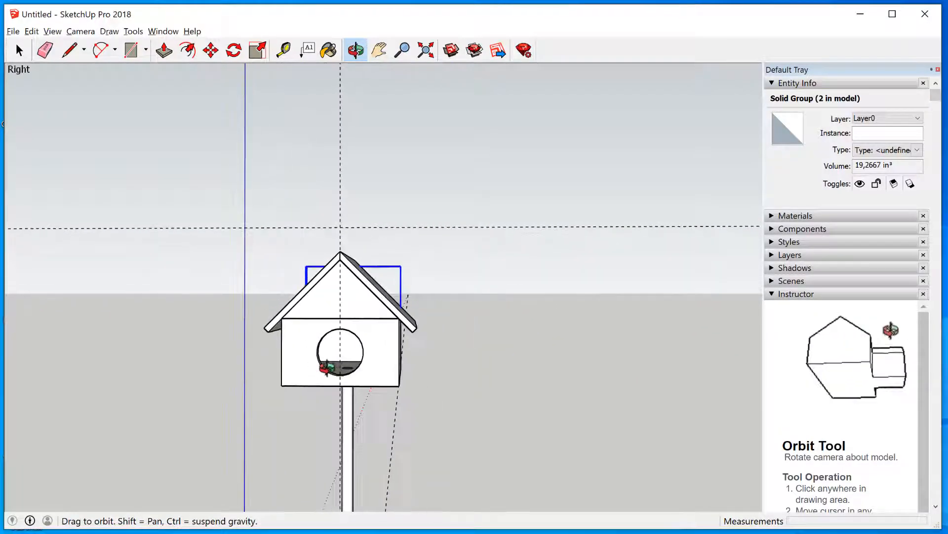
pyautogui.scroll(-1, 339, 362)
pyautogui.scroll(-6, 339, 361)
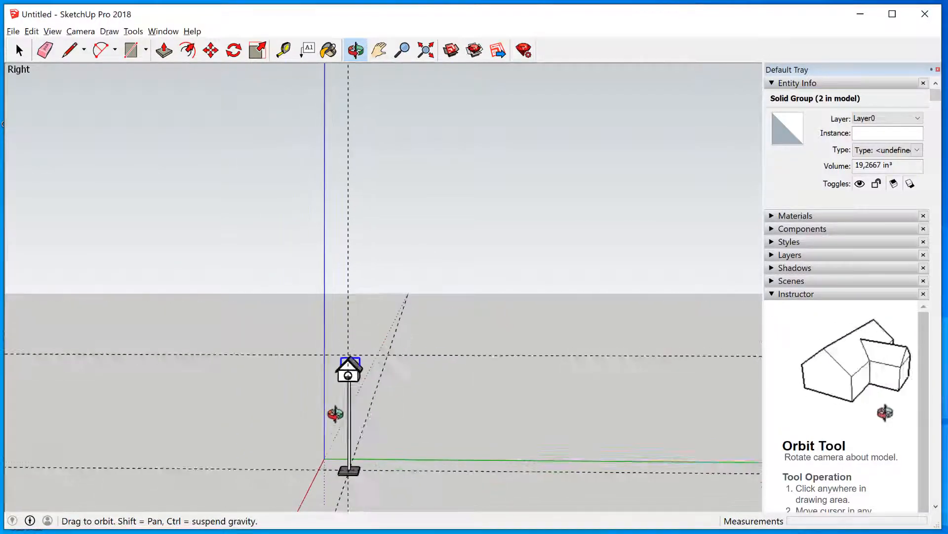
pyautogui.scroll(-1, 330, 394)
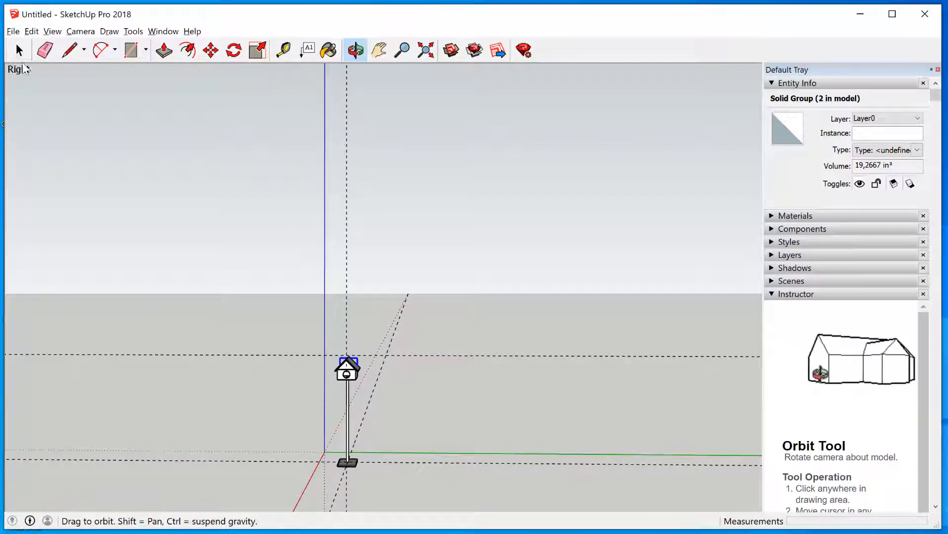
pyautogui.click(20, 50)
pyautogui.moveTo(229, 203); pyautogui.dragTo(411, 510)
pyautogui.click(392, 384)
pyautogui.moveTo(175, 235); pyautogui.dragTo(511, 511)
pyautogui.click(392, 379)
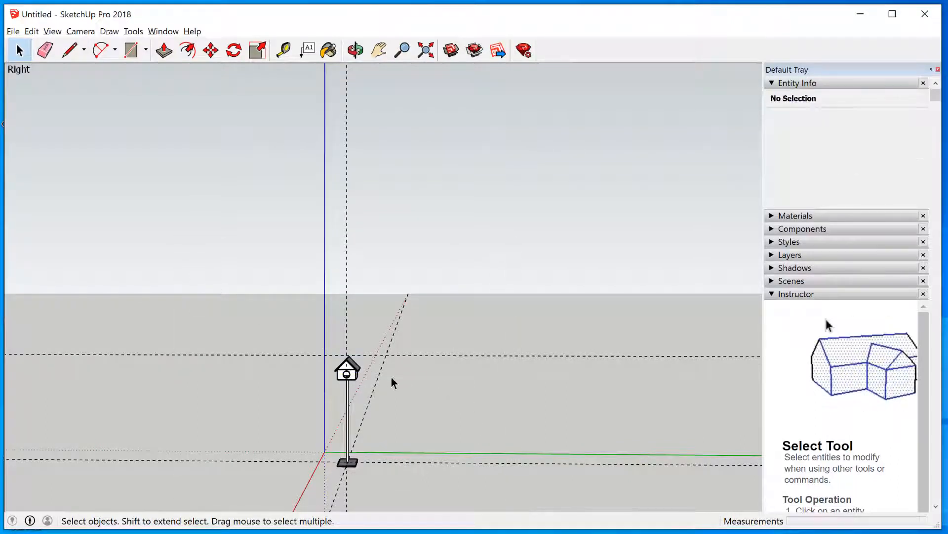
# Select the roof group and both gable panel groups at the top of the birdhouse
pyautogui.scroll(5, 371, 339)
pyautogui.scroll(-3, 271, 441)
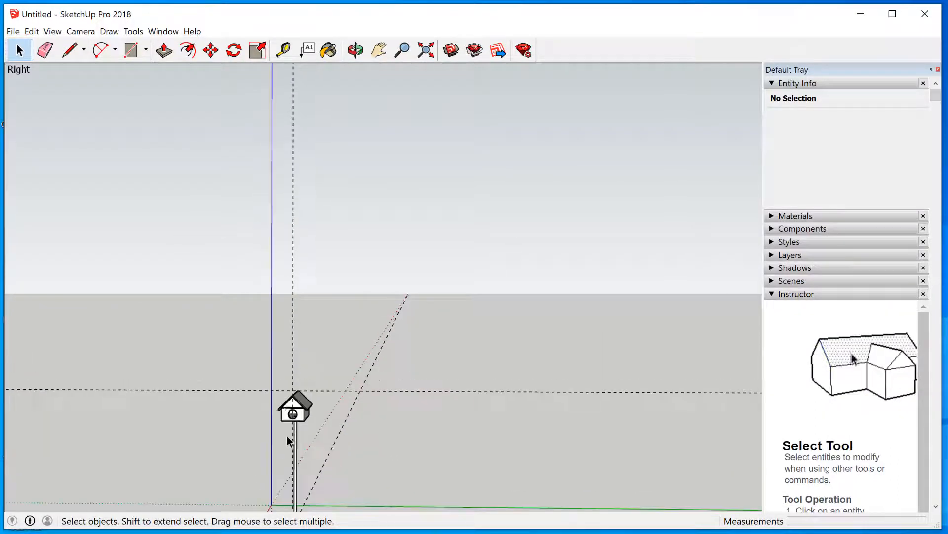
pyautogui.click(292, 413)
pyautogui.scroll(-3, 406, 426)
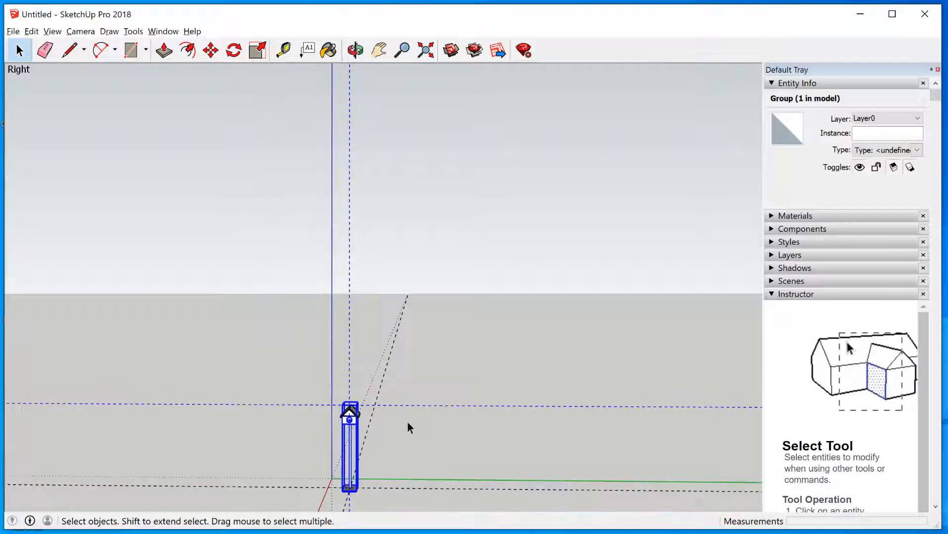
pyautogui.moveTo(368, 457); pyautogui.dragTo(442, 492)
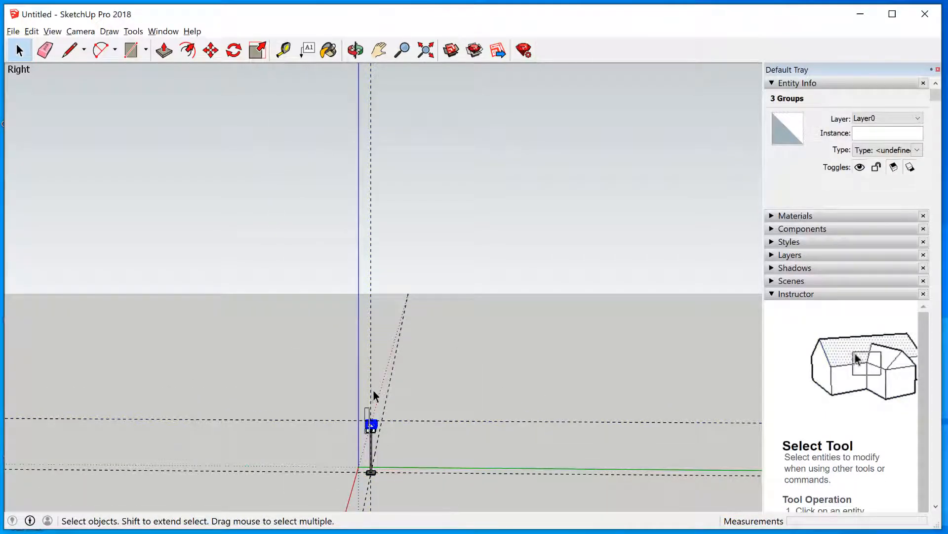
pyautogui.scroll(3, 372, 374)
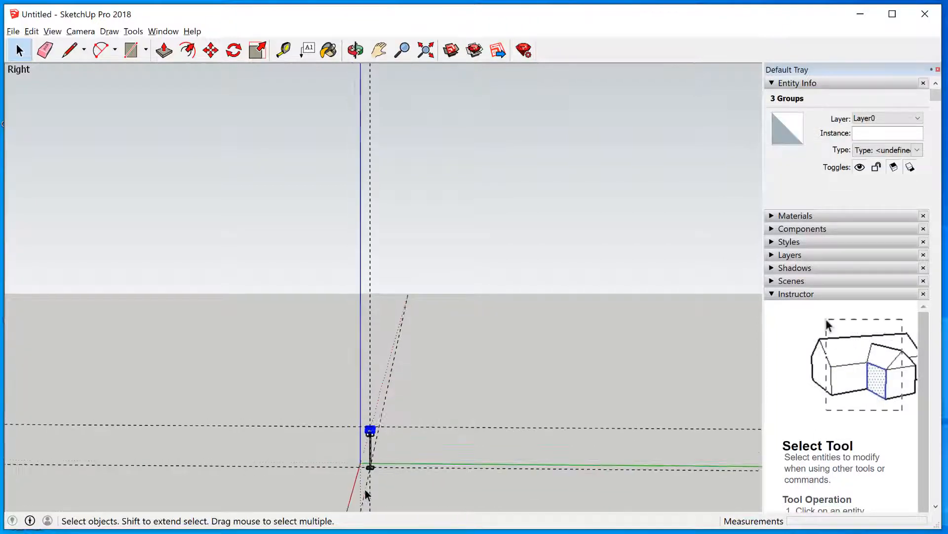
pyautogui.scroll(3, 365, 442)
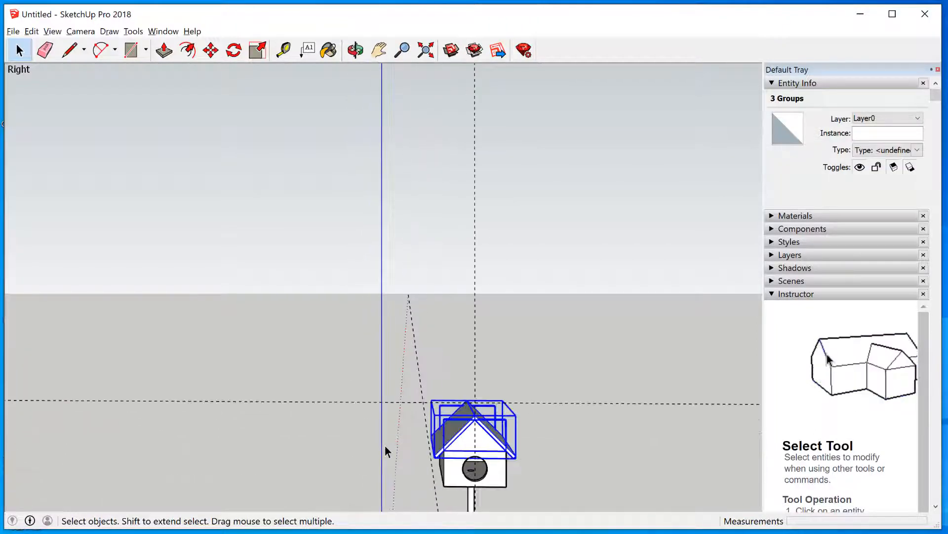
pyautogui.scroll(-2, 384, 445)
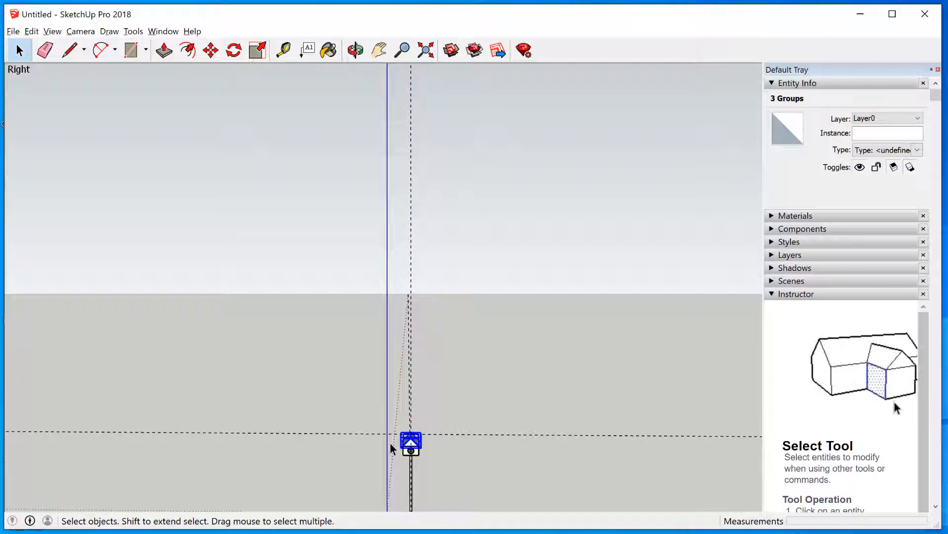
pyautogui.moveTo(390, 443); pyautogui.dragTo(445, 390, button='middle')
pyautogui.scroll(-10, 435, 395)
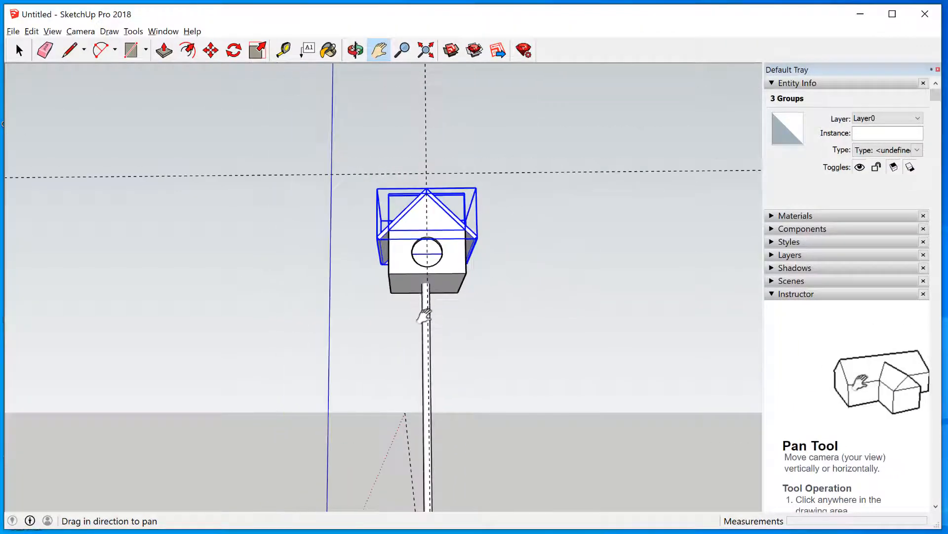
pyautogui.scroll(-4, 417, 417)
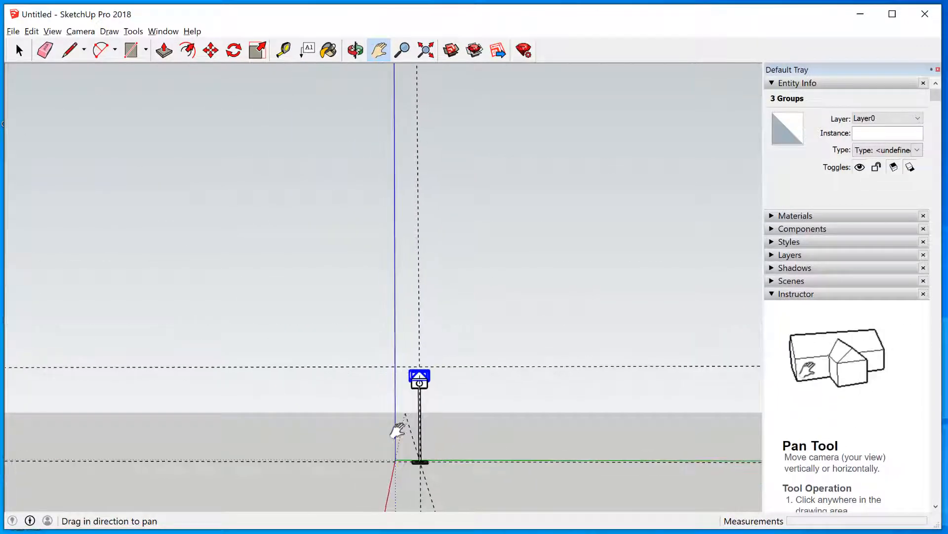
# Add the group containing the box and post to the selection, make all four groups one group, and clear the selection
pyautogui.click(20, 50)
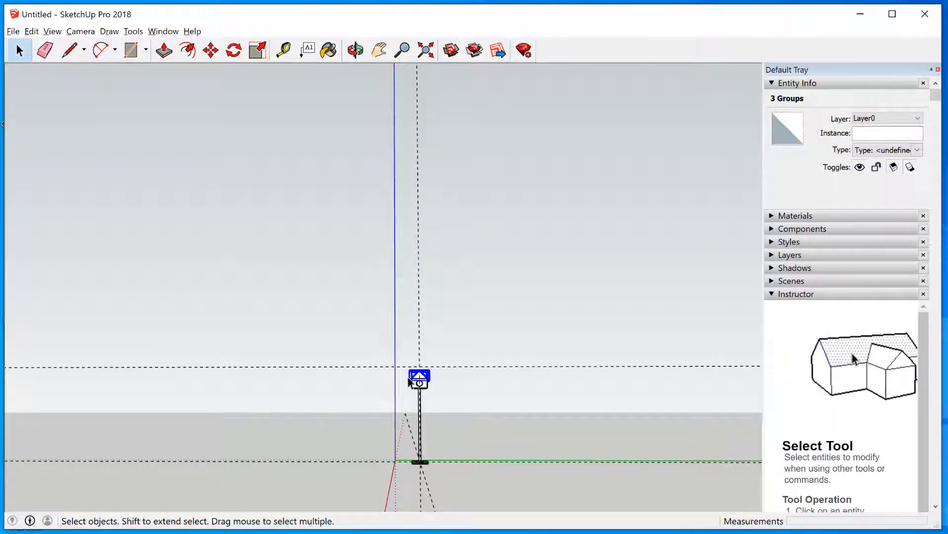
pyautogui.moveTo(390, 341); pyautogui.dragTo(495, 399)
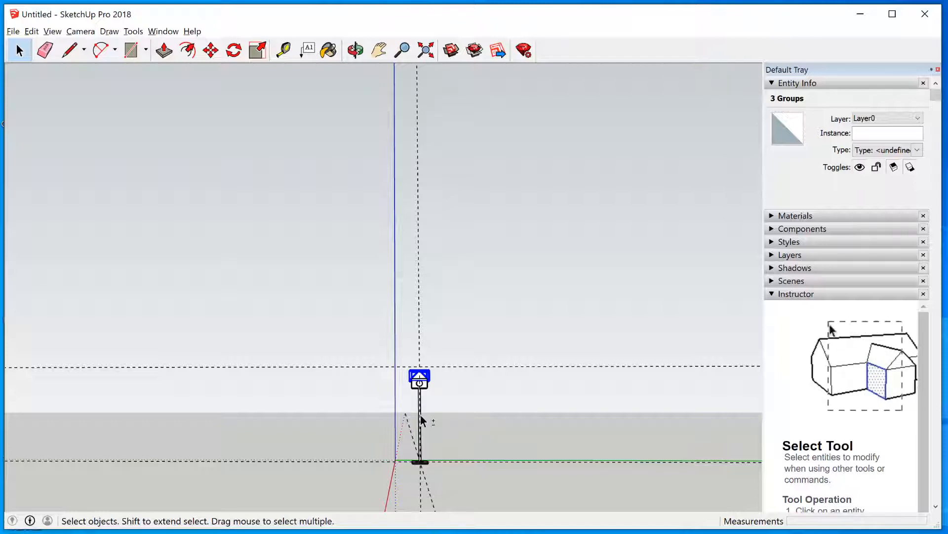
pyautogui.keyDown('shift'); pyautogui.click(423, 422); pyautogui.keyUp('shift')
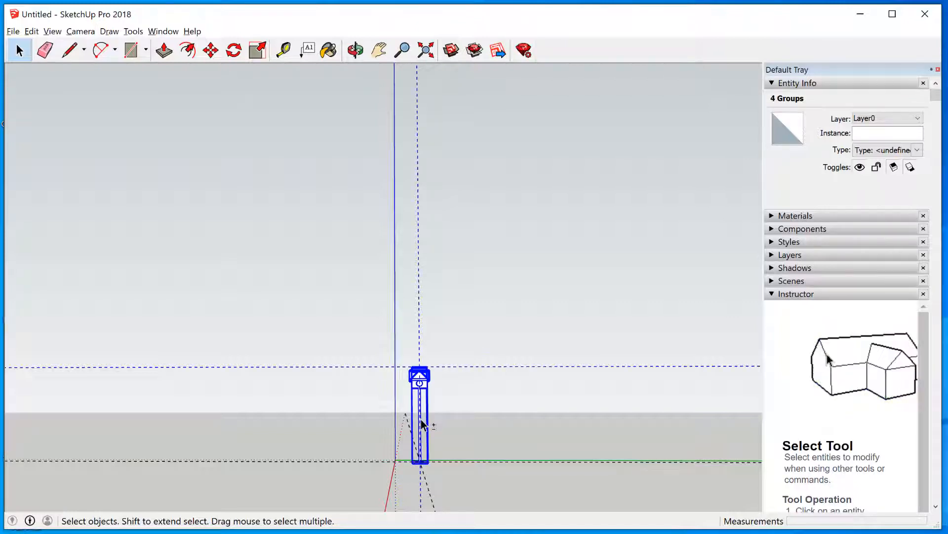
pyautogui.scroll(4, 423, 424)
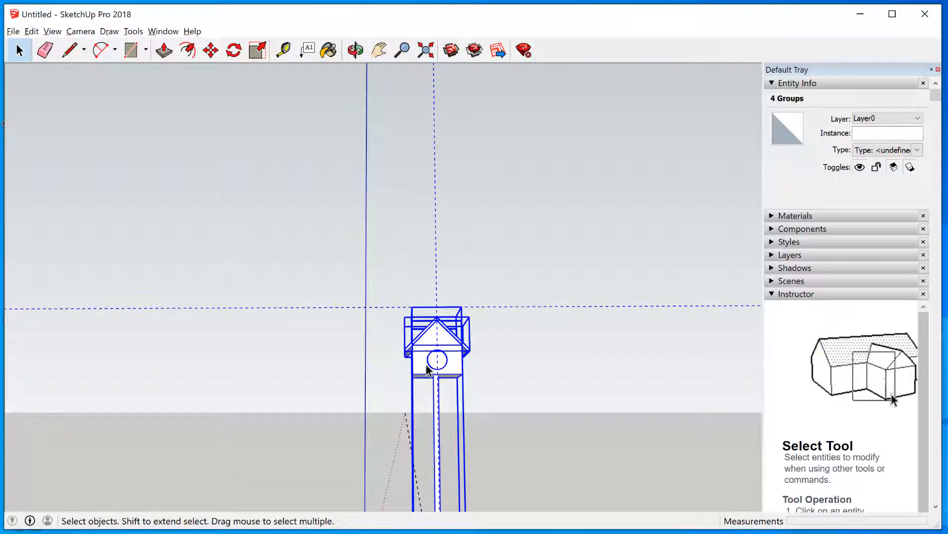
pyautogui.rightClick(419, 363)
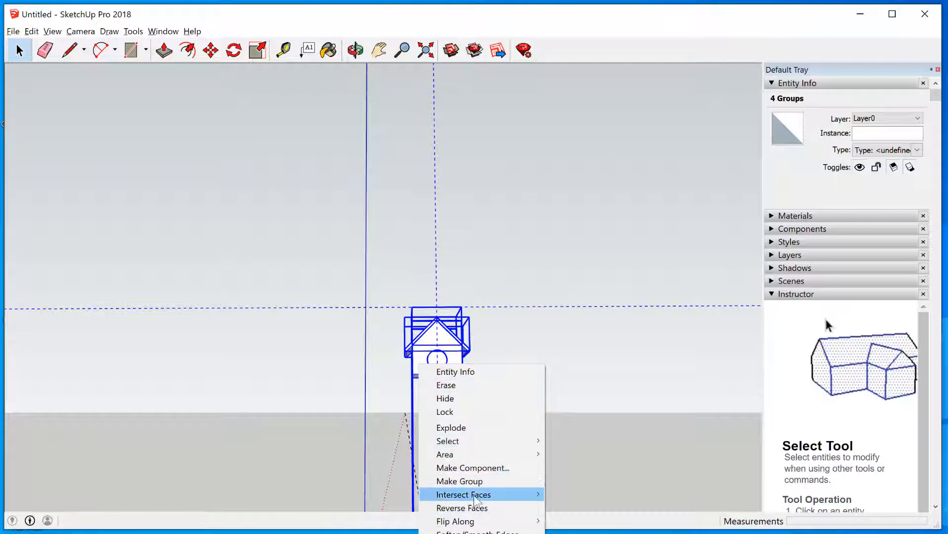
pyautogui.click(469, 481)
pyautogui.click(533, 366)
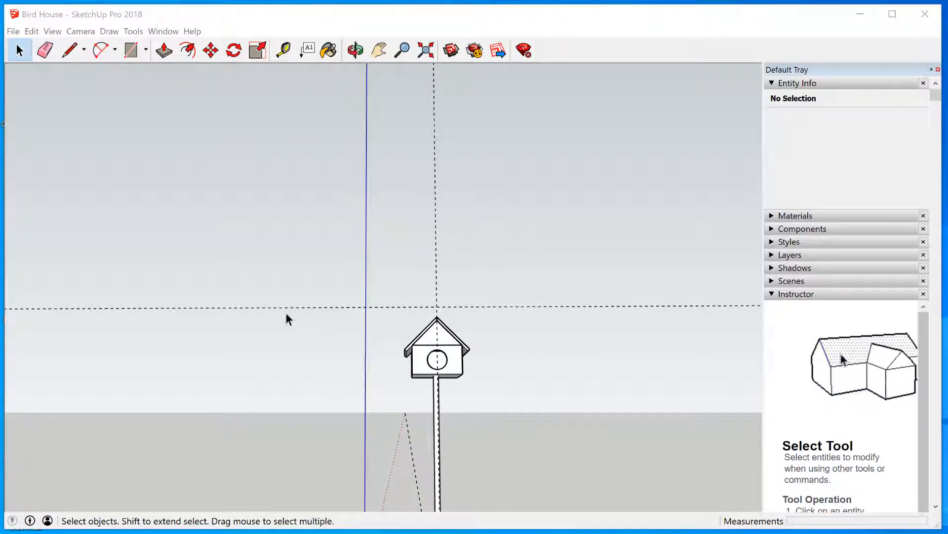
pyautogui.scroll(3, 411, 393)
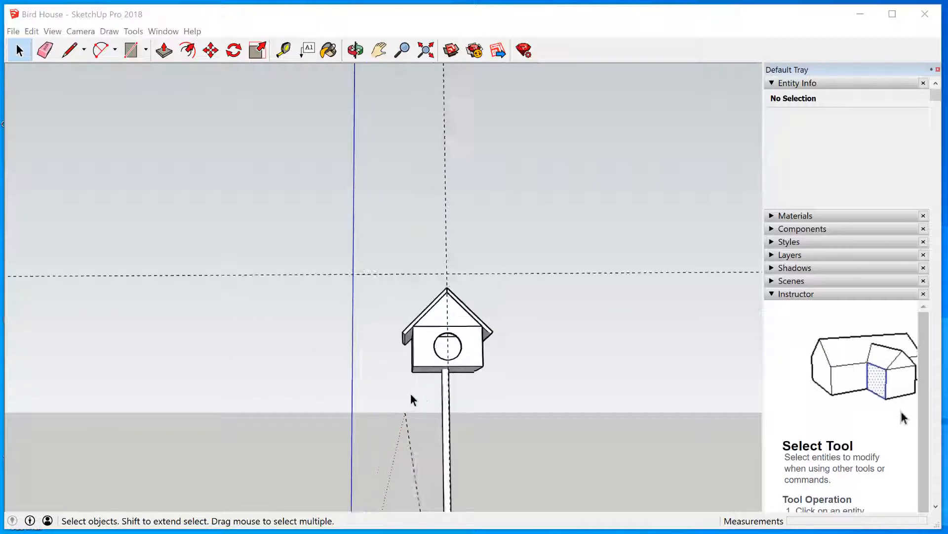
pyautogui.scroll(-3, 402, 363)
pyautogui.scroll(-4, 402, 358)
pyautogui.scroll(4, 409, 354)
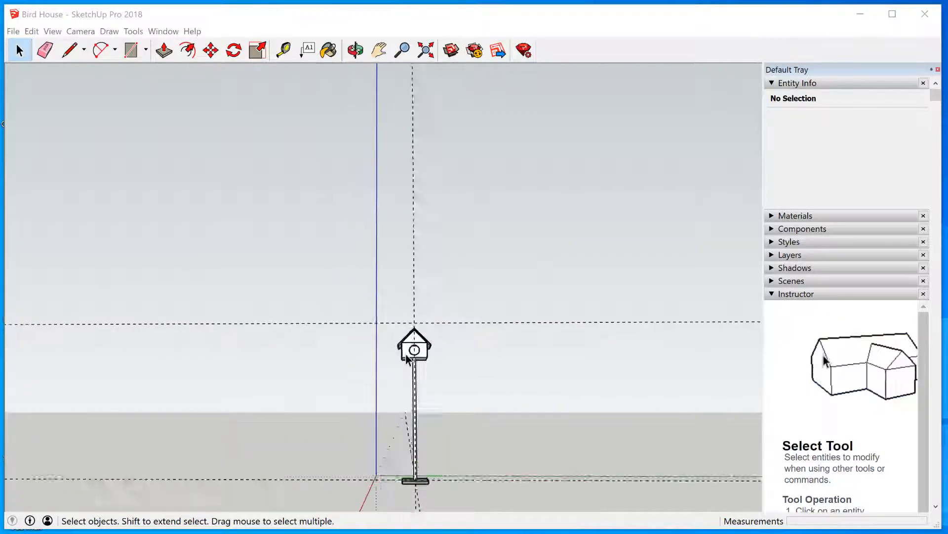
pyautogui.scroll(1, 410, 353)
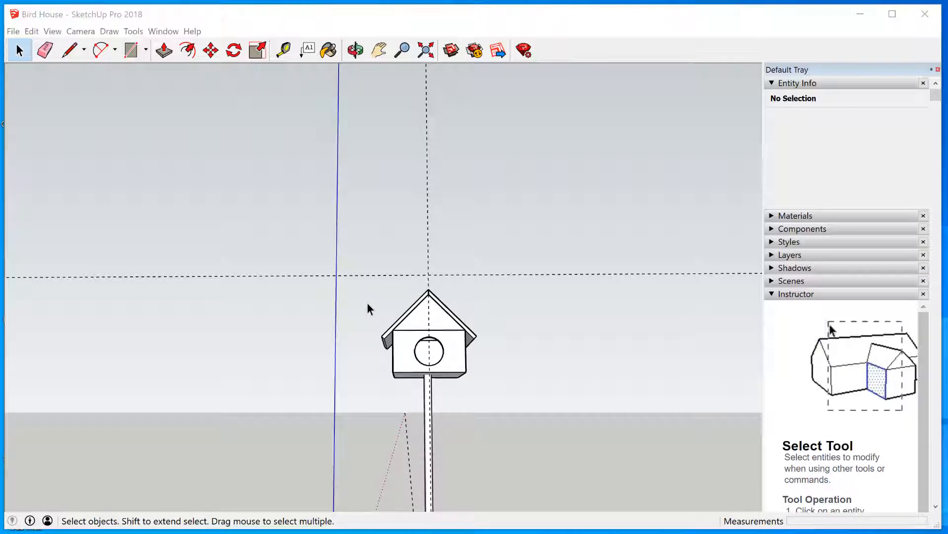
pyautogui.scroll(-5, 373, 345)
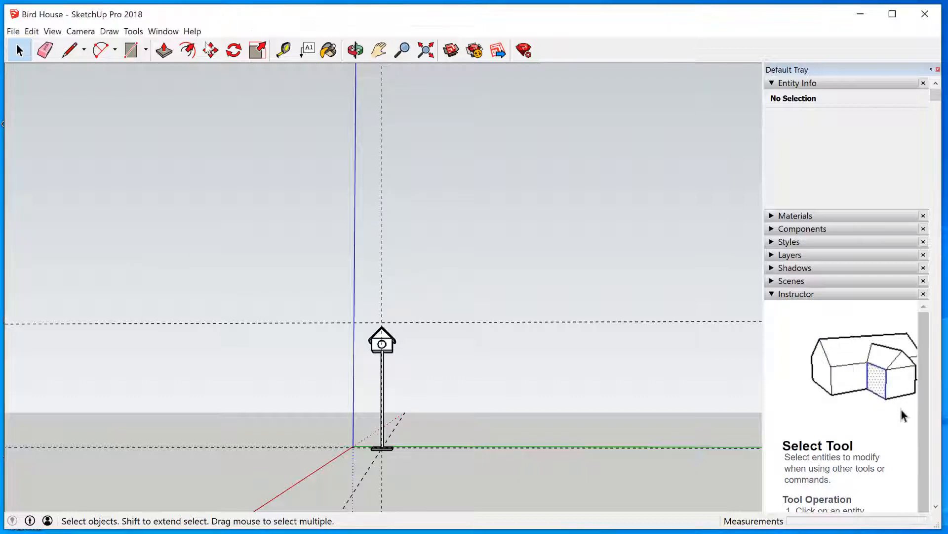
# Open the 3D Warehouse to get models
pyautogui.click(14, 31)
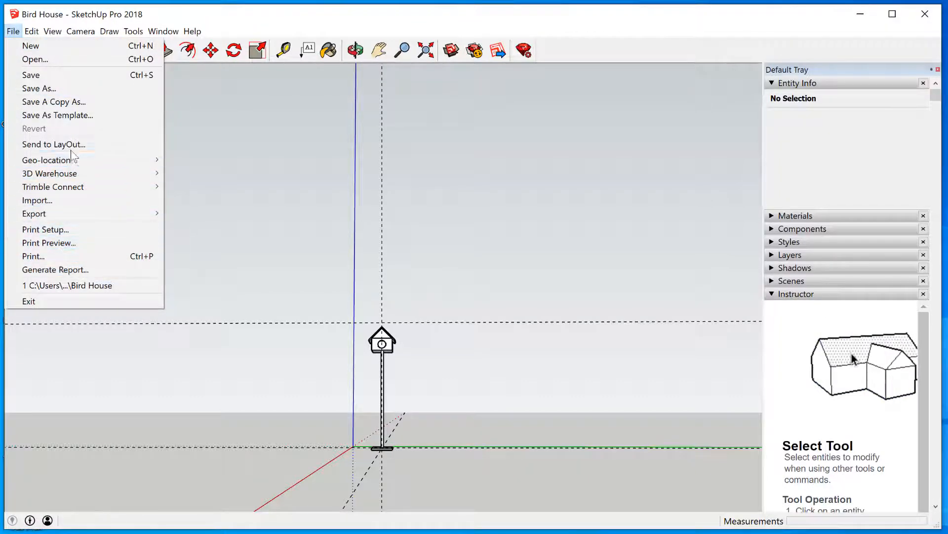
pyautogui.moveTo(73, 176)
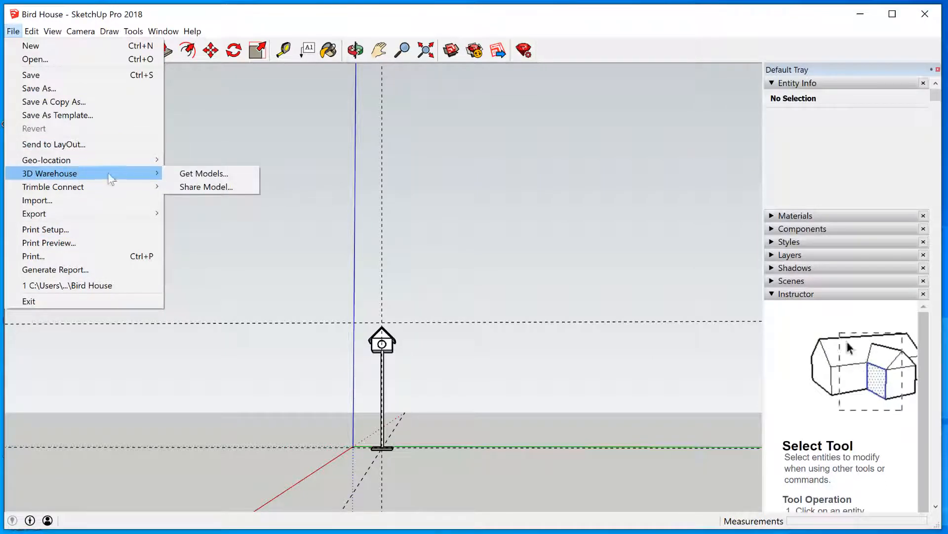
pyautogui.click(200, 174)
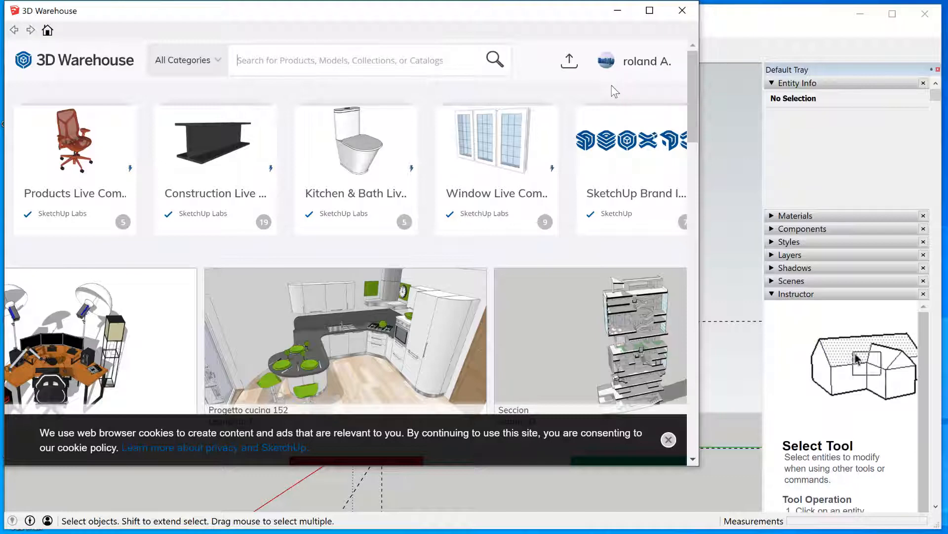
pyautogui.click(642, 55)
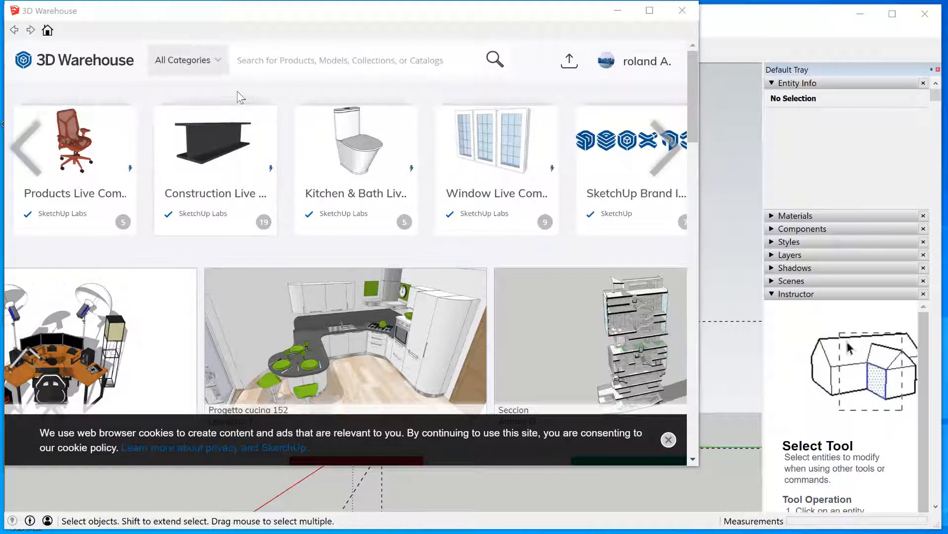
# Search the 3D Warehouse for "bird" and restrict the results to models
pyautogui.click(247, 59)
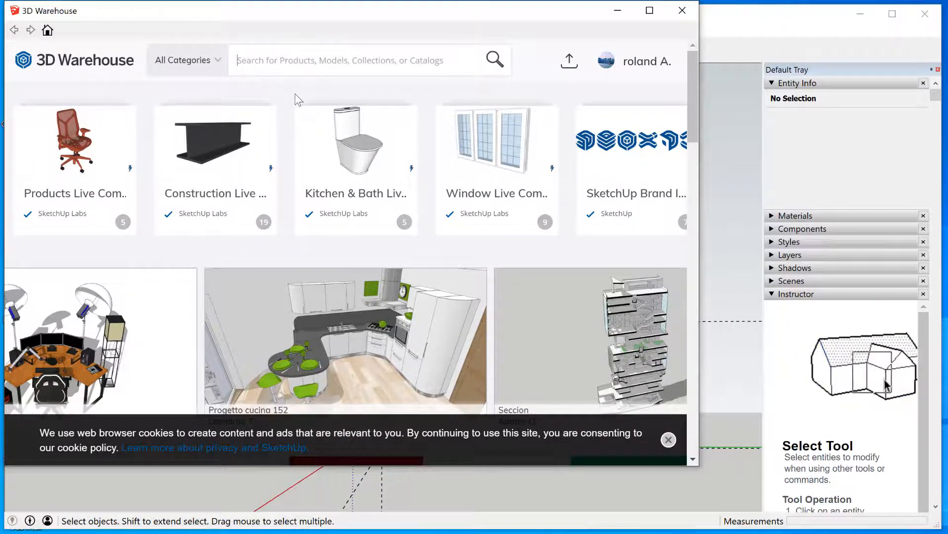
pyautogui.write('bird')
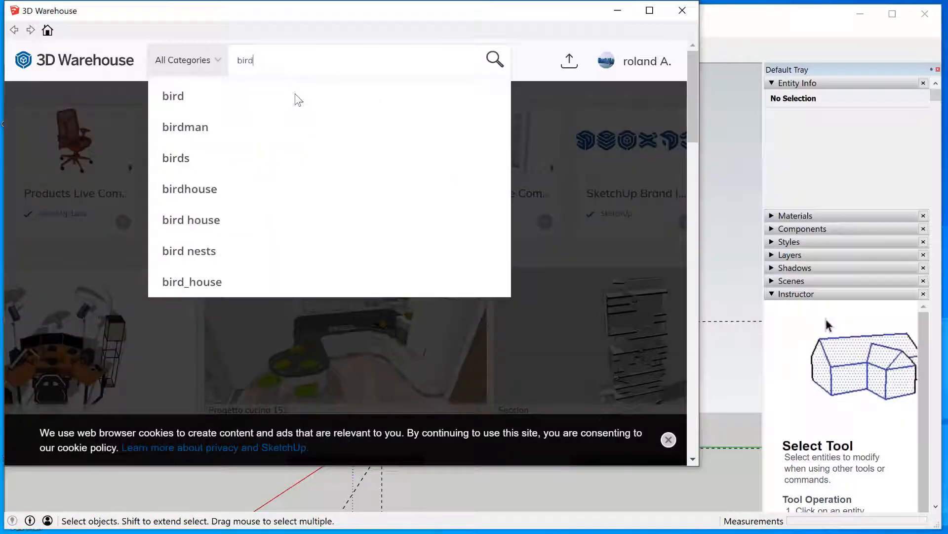
pyautogui.press('Return')
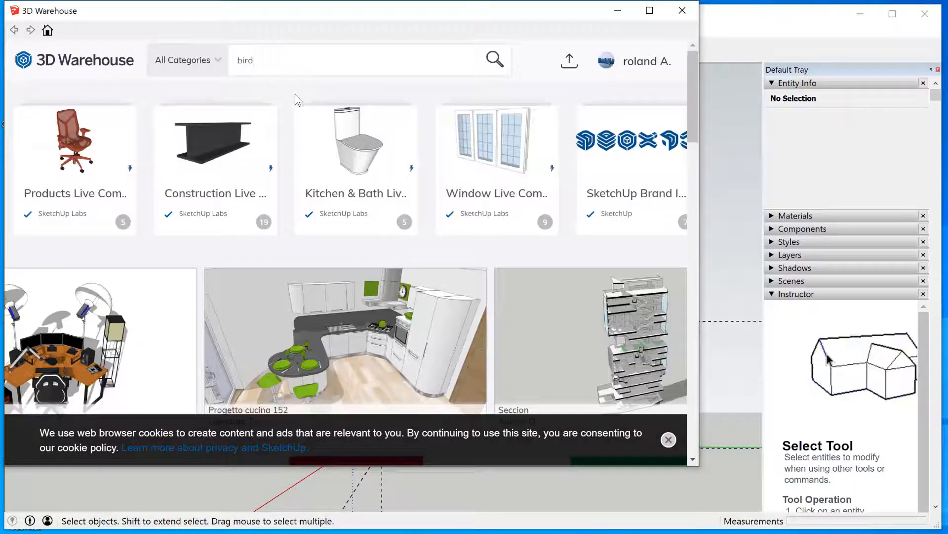
pyautogui.click(494, 59)
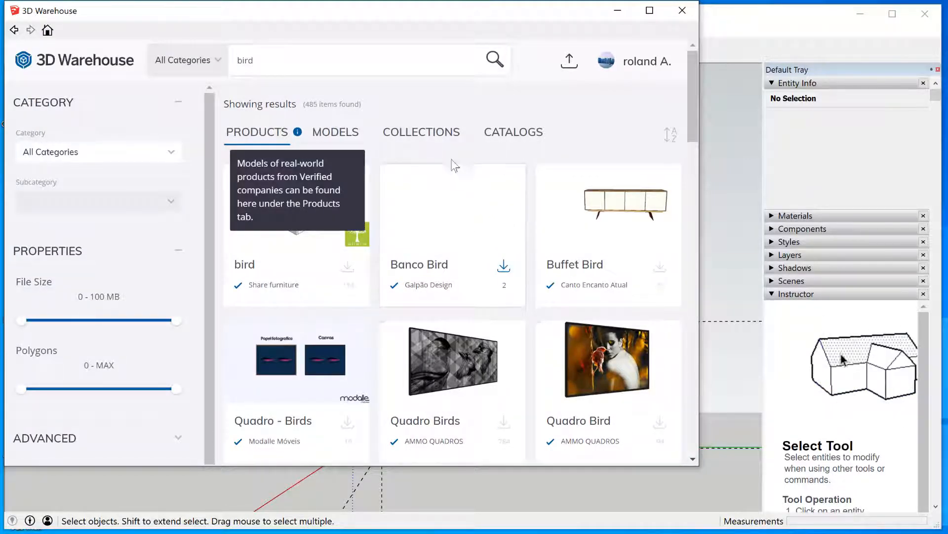
pyautogui.click(335, 133)
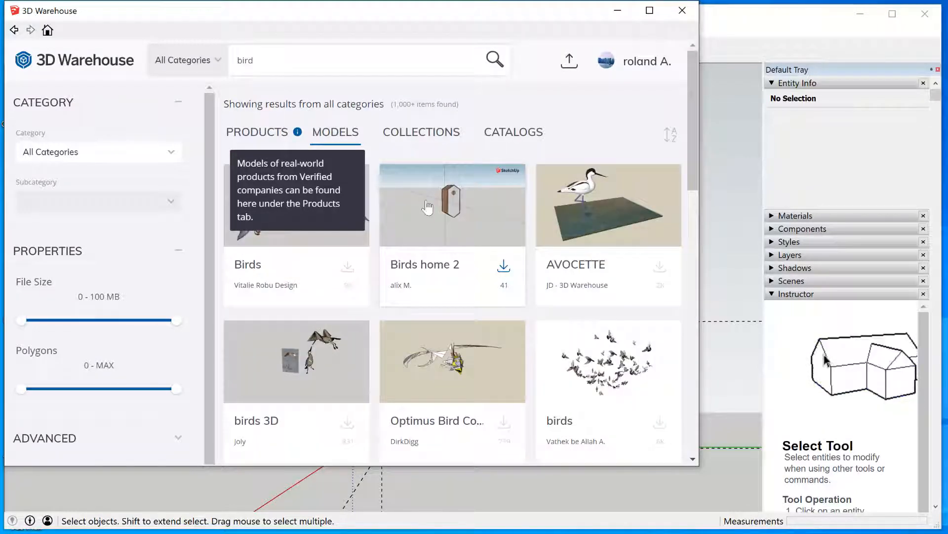
# Look through the bird models in the search results for one that suits the birdhouse
pyautogui.scroll(-5, 454, 306)
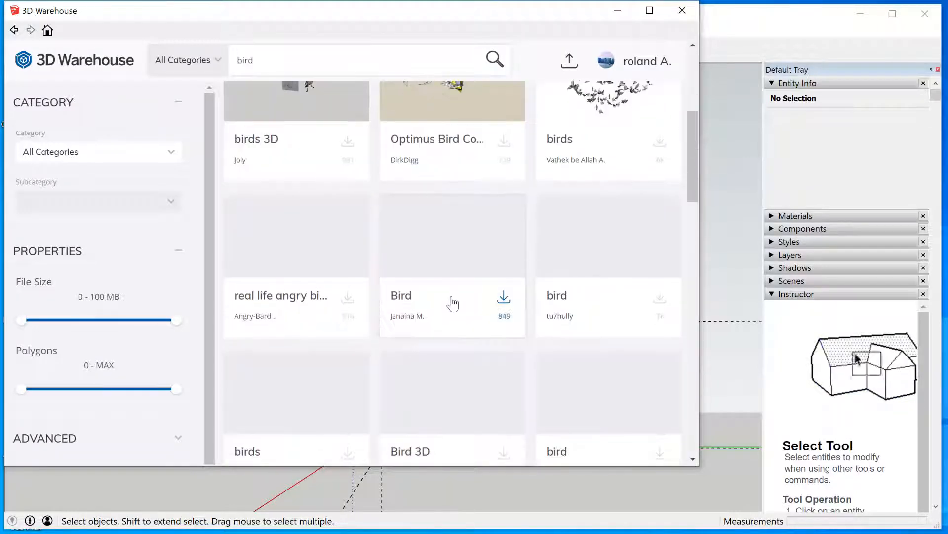
pyautogui.scroll(4, 453, 302)
pyautogui.scroll(-4, 453, 300)
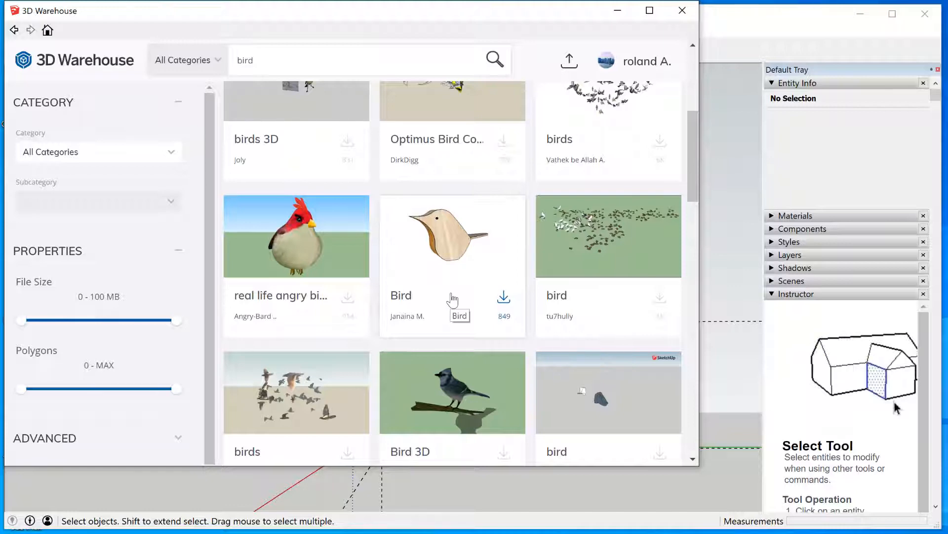
pyautogui.scroll(-4, 452, 299)
pyautogui.scroll(4, 453, 299)
pyautogui.scroll(-1, 453, 300)
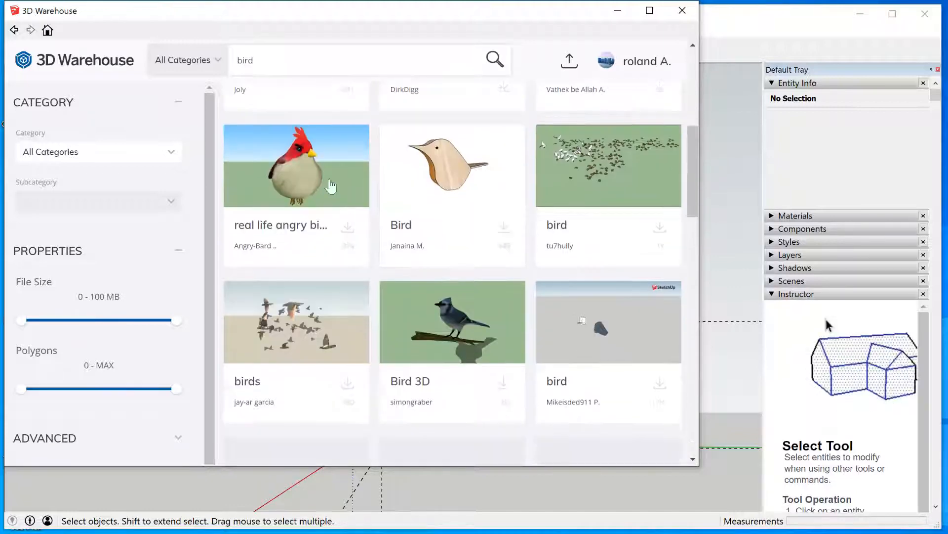
pyautogui.scroll(-4, 487, 259)
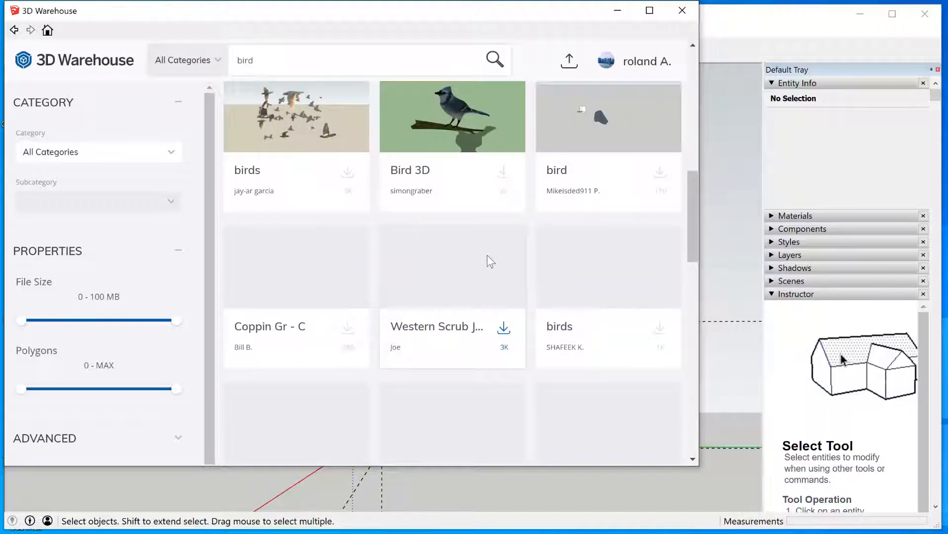
pyautogui.scroll(-3, 487, 255)
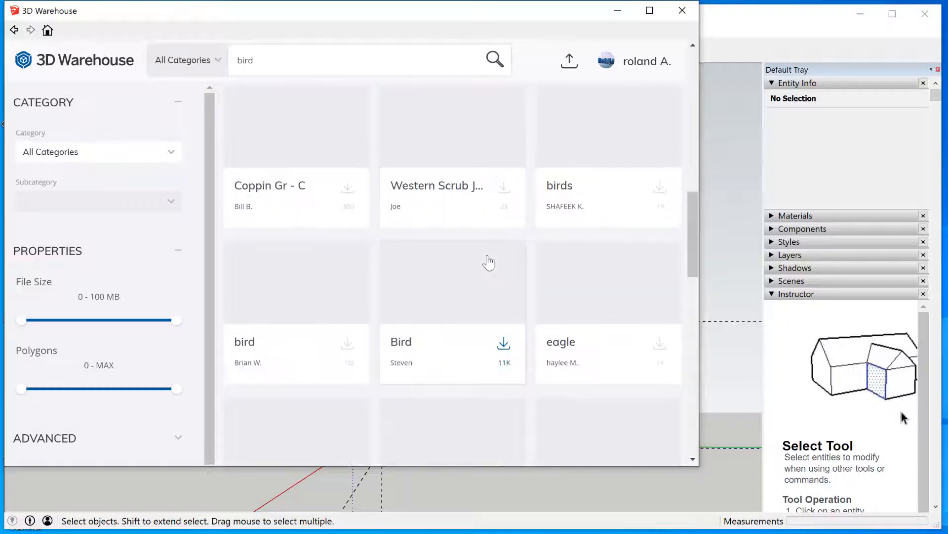
pyautogui.scroll(12, 487, 257)
pyautogui.scroll(-10, 488, 259)
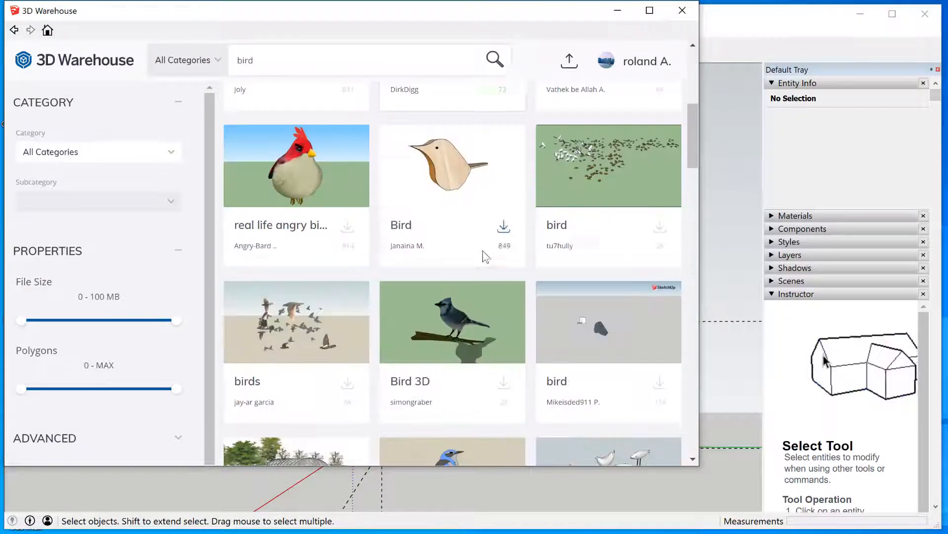
pyautogui.scroll(-5, 483, 250)
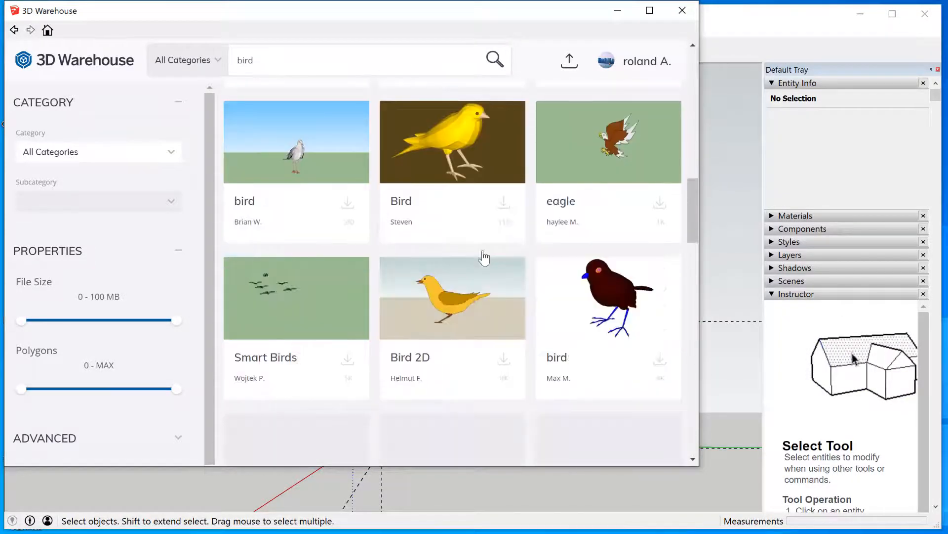
pyautogui.scroll(-4, 483, 252)
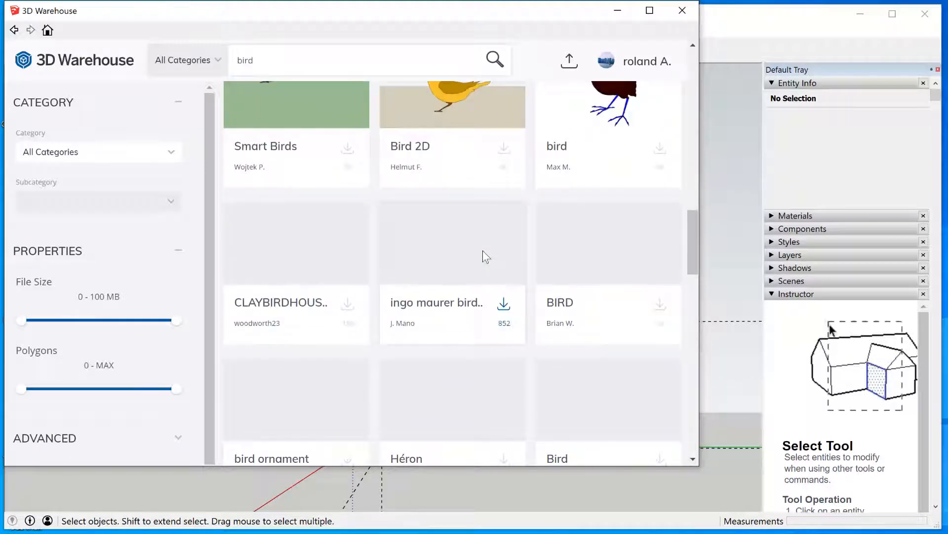
pyautogui.scroll(-4, 486, 257)
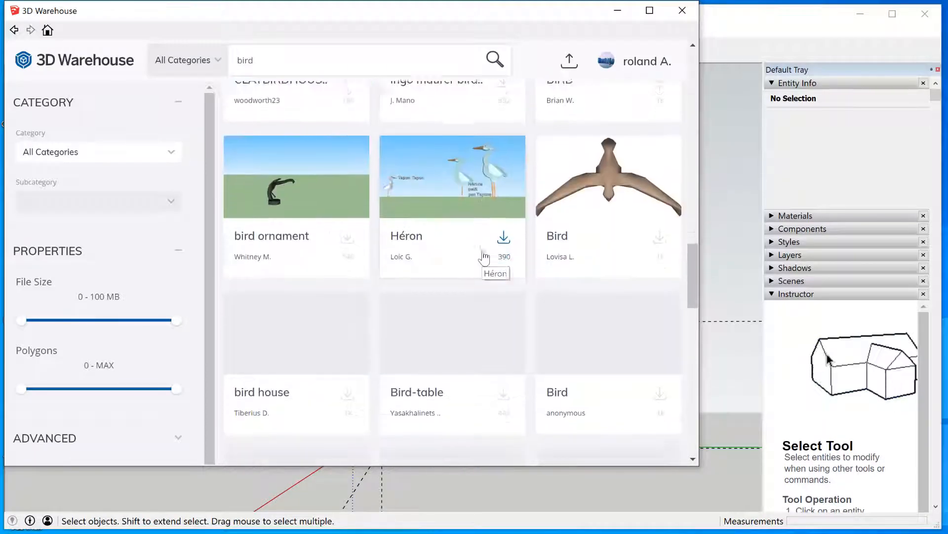
pyautogui.scroll(-8, 484, 257)
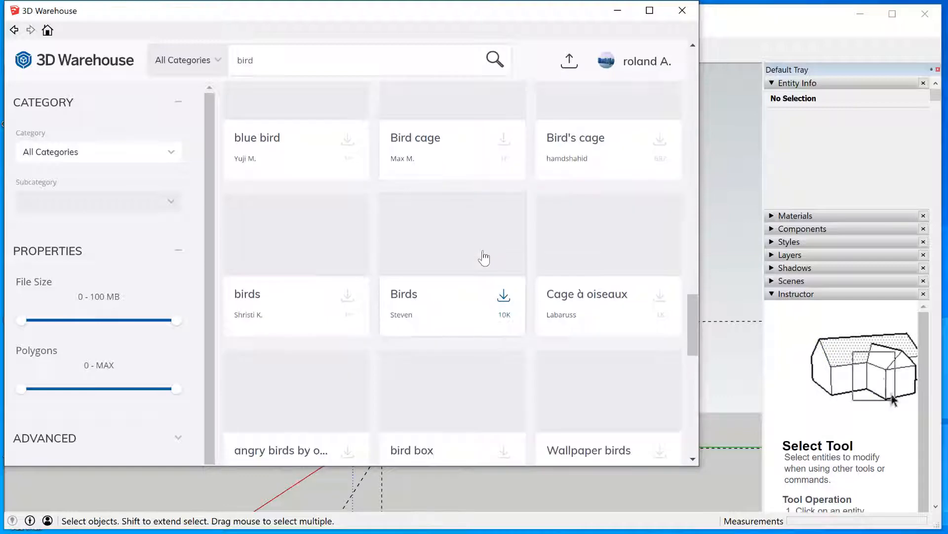
pyautogui.scroll(-7, 484, 258)
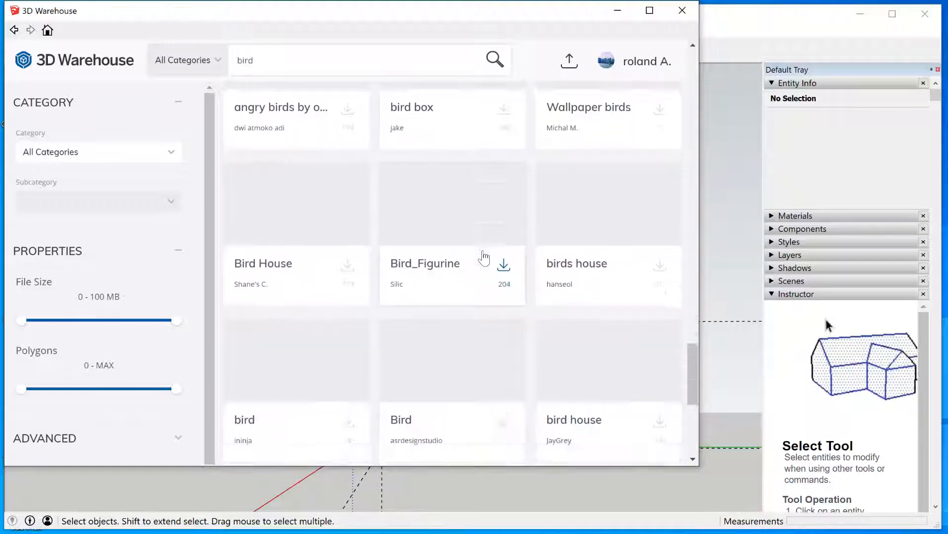
pyautogui.scroll(-7, 484, 258)
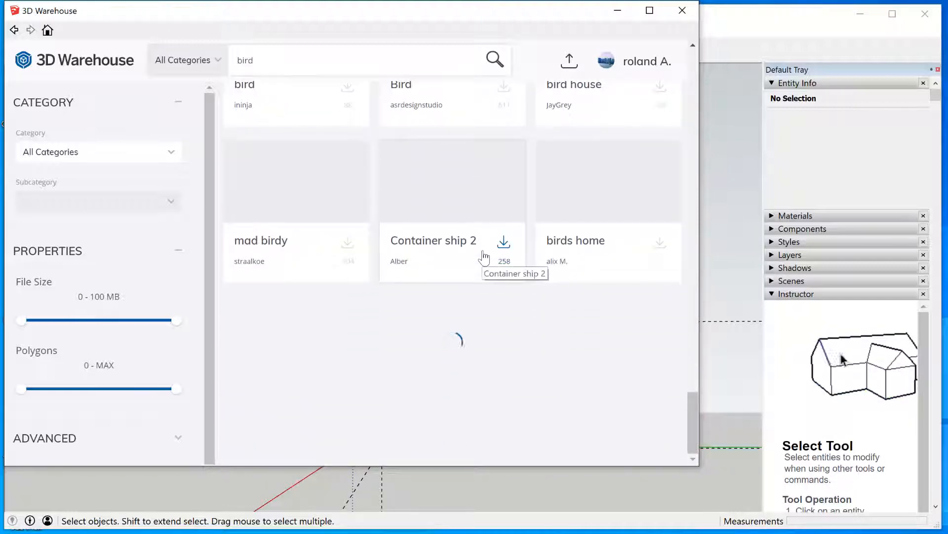
pyautogui.scroll(20, 484, 256)
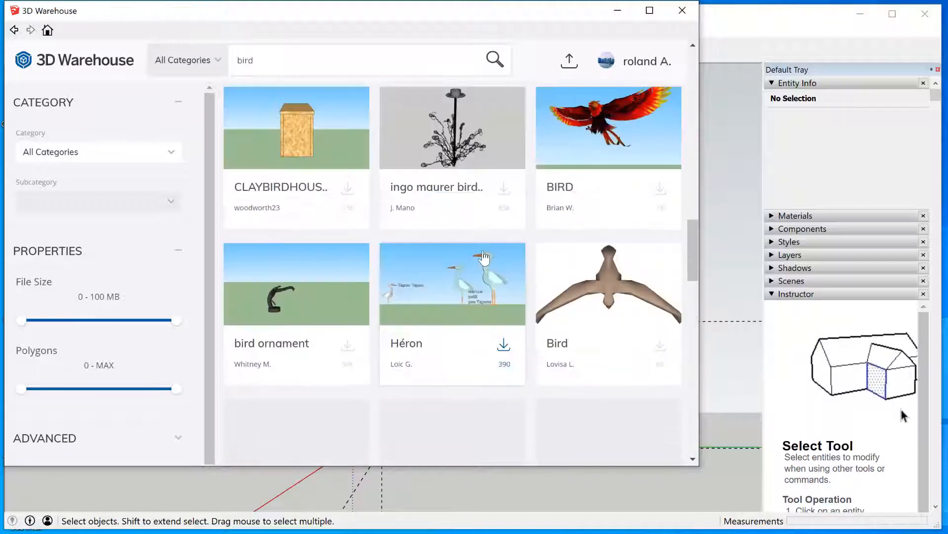
pyautogui.scroll(20, 483, 252)
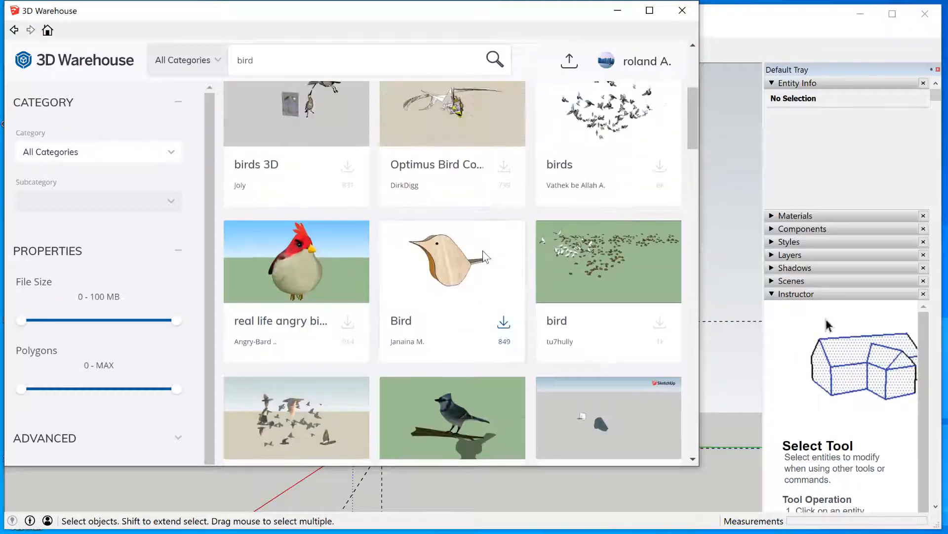
pyautogui.scroll(3, 483, 256)
pyautogui.scroll(3, 484, 257)
pyautogui.scroll(-14, 483, 257)
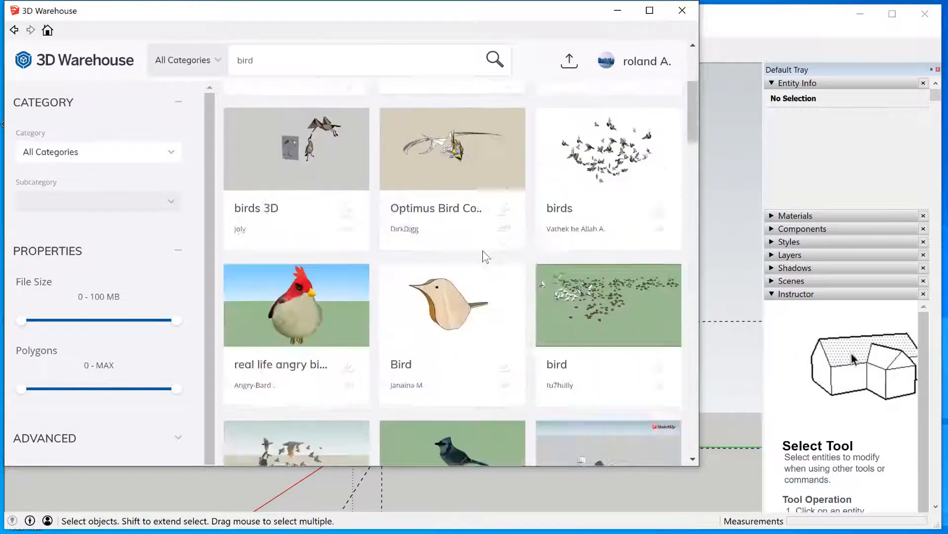
pyautogui.scroll(-15, 484, 256)
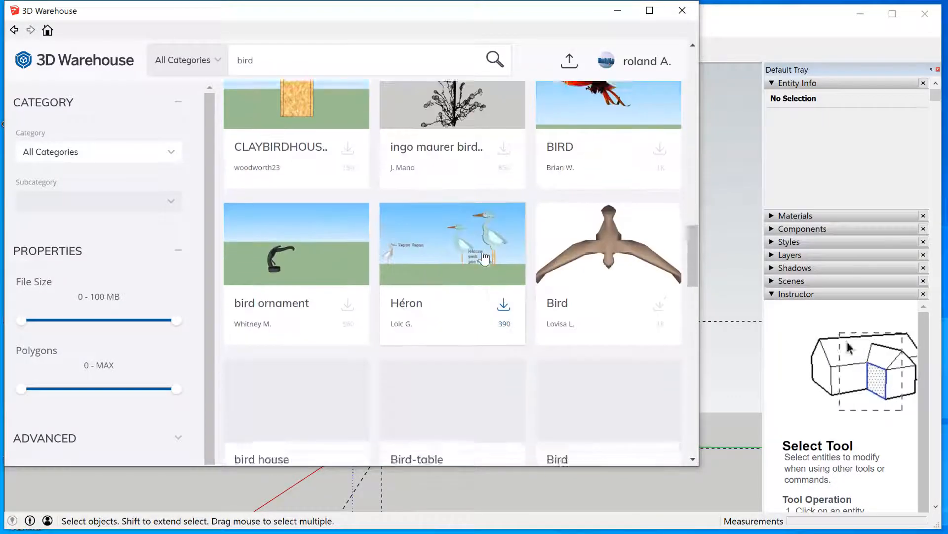
# Search the 3D Warehouse for "hermit" instead
pyautogui.moveTo(291, 59); pyautogui.dragTo(184, 70)
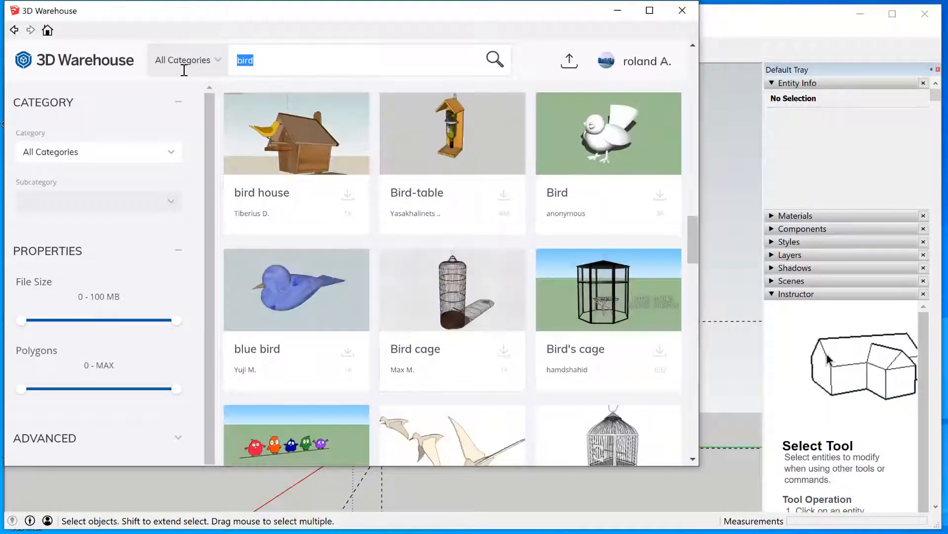
pyautogui.write('hermit')
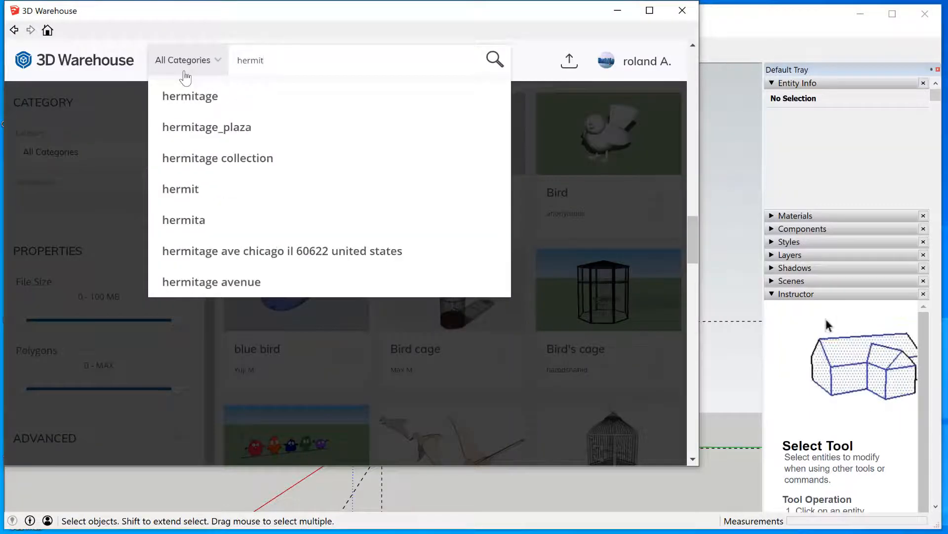
pyautogui.press('Return')
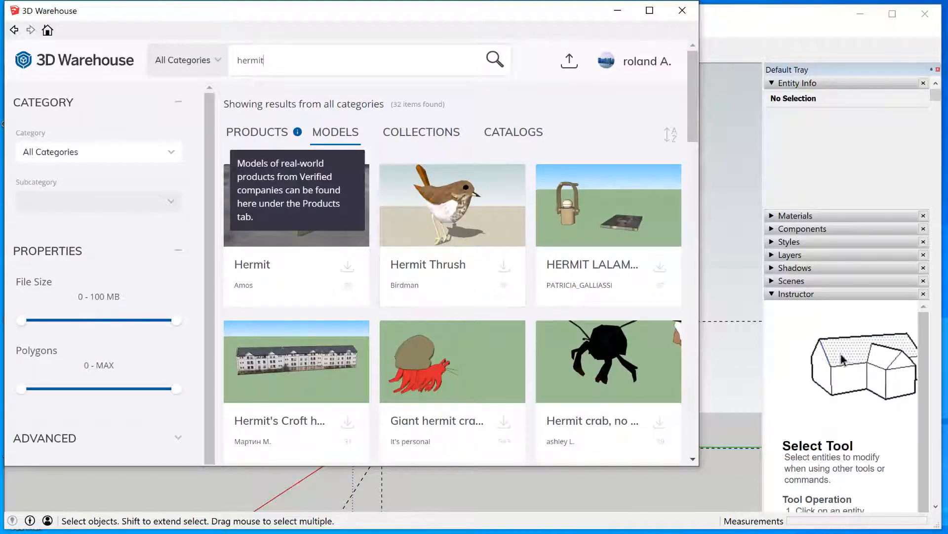
# Load the Hermit Thrush model directly into the drawing and place it beside the birdhouse post
pyautogui.click(454, 216)
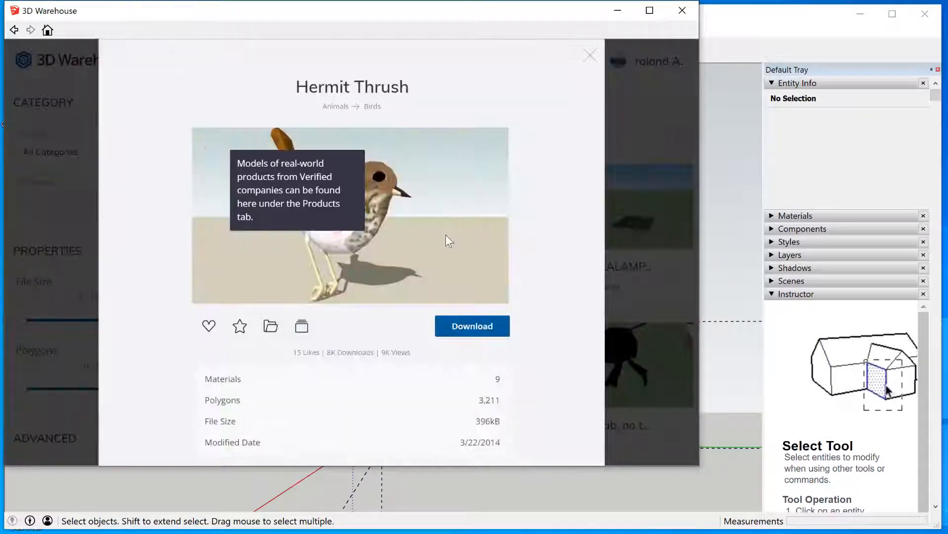
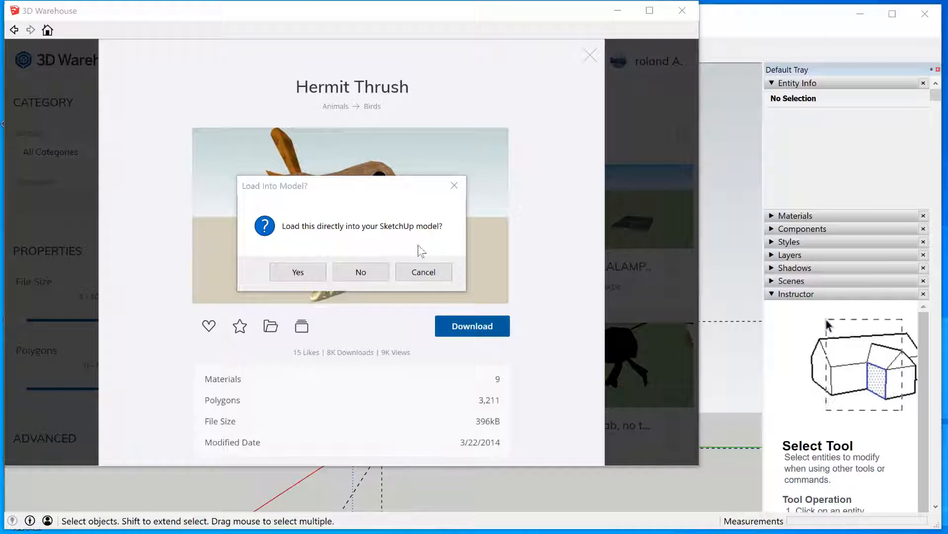
pyautogui.click(298, 271)
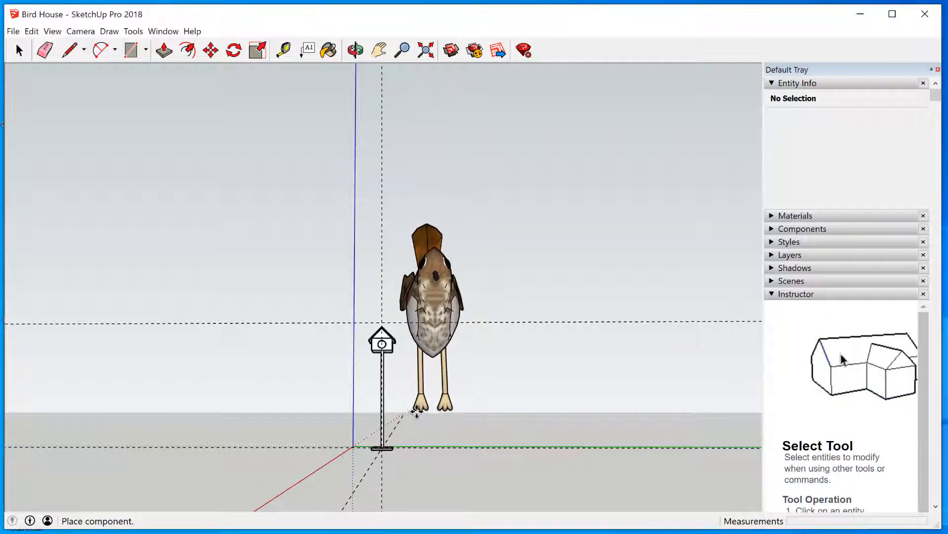
pyautogui.click(419, 410)
# Open the placed thrush component for editing and select the nested bird component inside it
pyautogui.press('o')
pyautogui.moveTo(419, 410); pyautogui.dragTo(200, 429)
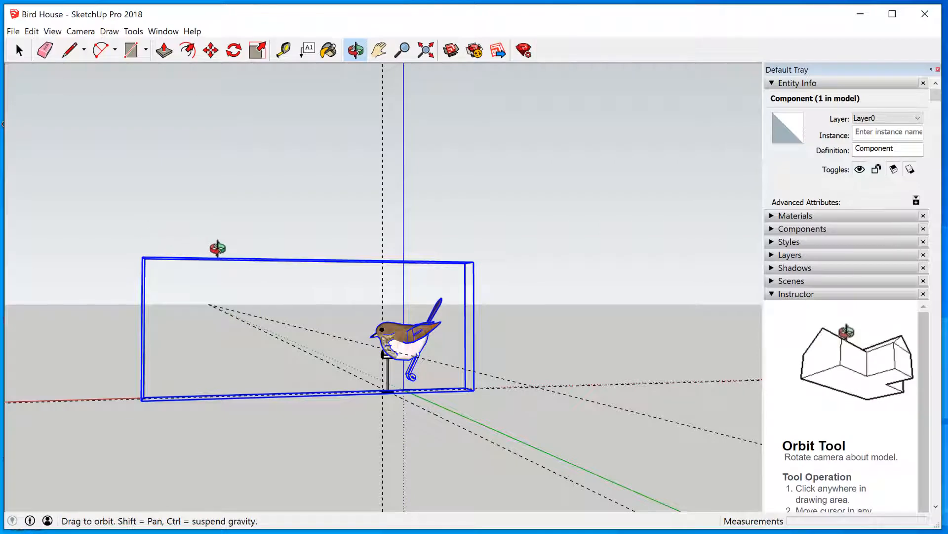
pyautogui.click(20, 50)
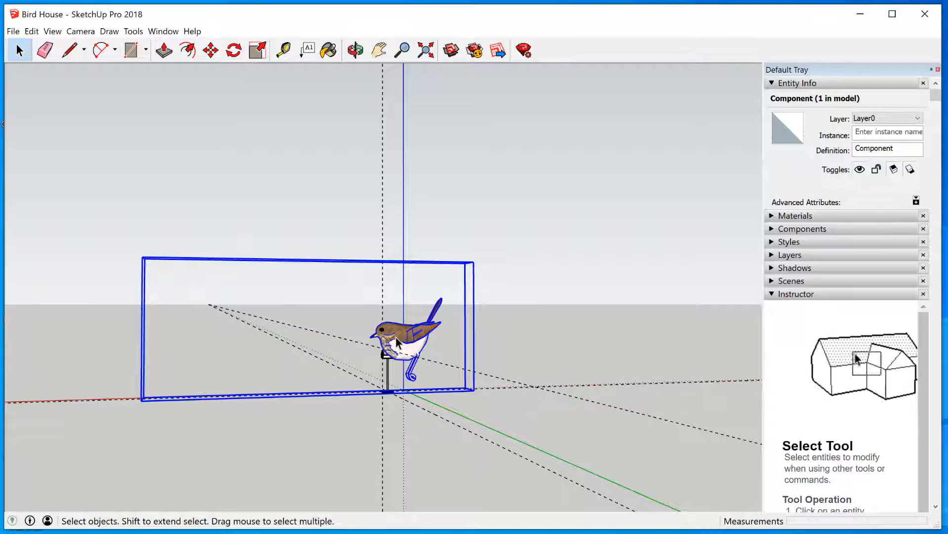
pyautogui.doubleClick(395, 337)
pyautogui.doubleClick(395, 336)
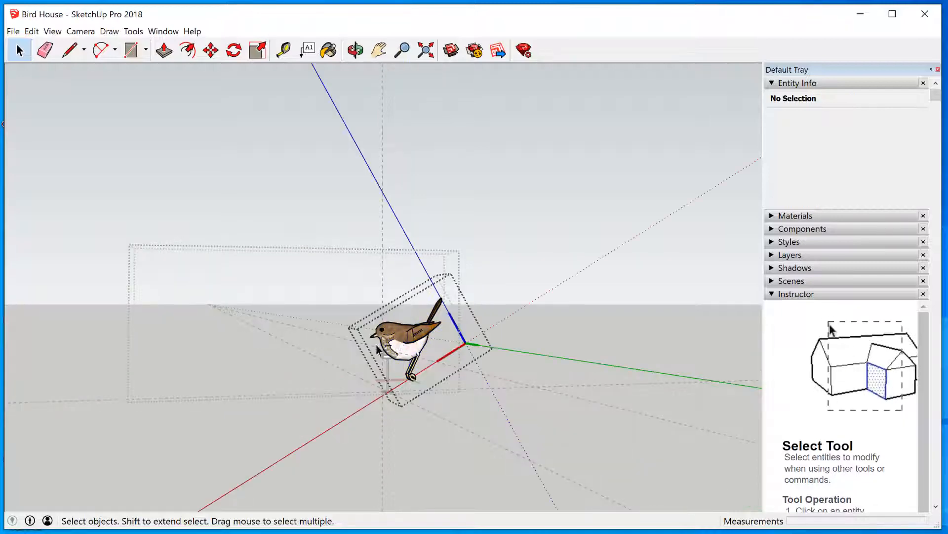
pyautogui.click(303, 339)
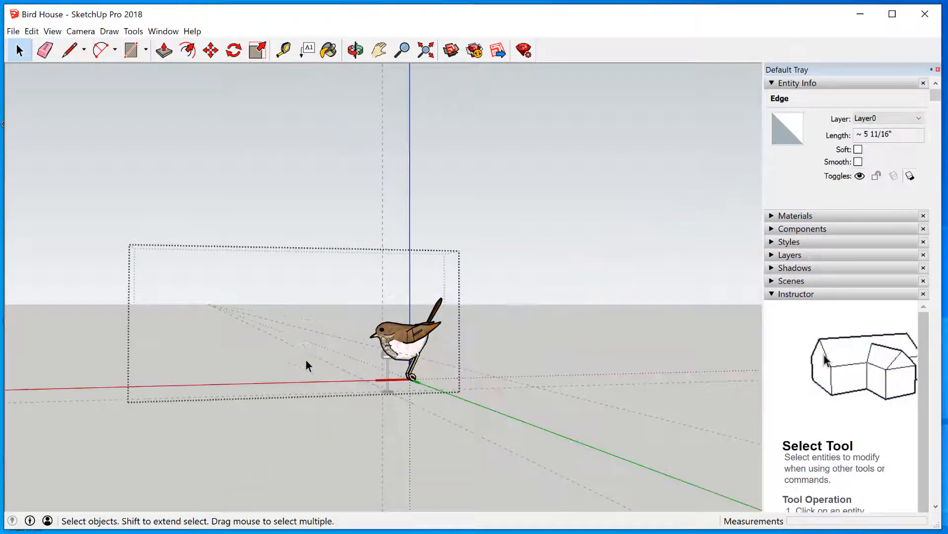
pyautogui.click(399, 336)
pyautogui.scroll(4, 395, 328)
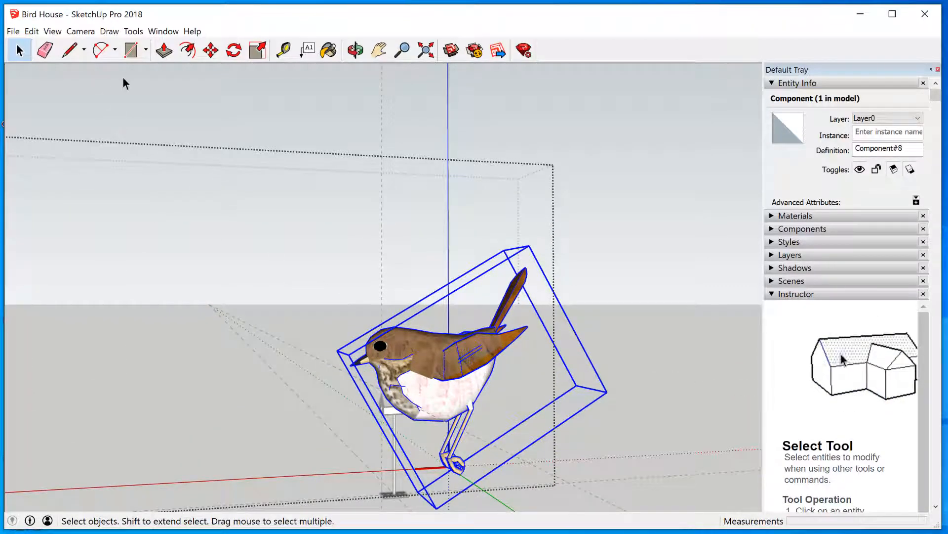
# Scale the selected bird down uniformly about its opposite corner to a factor of about 0.11
pyautogui.click(134, 32)
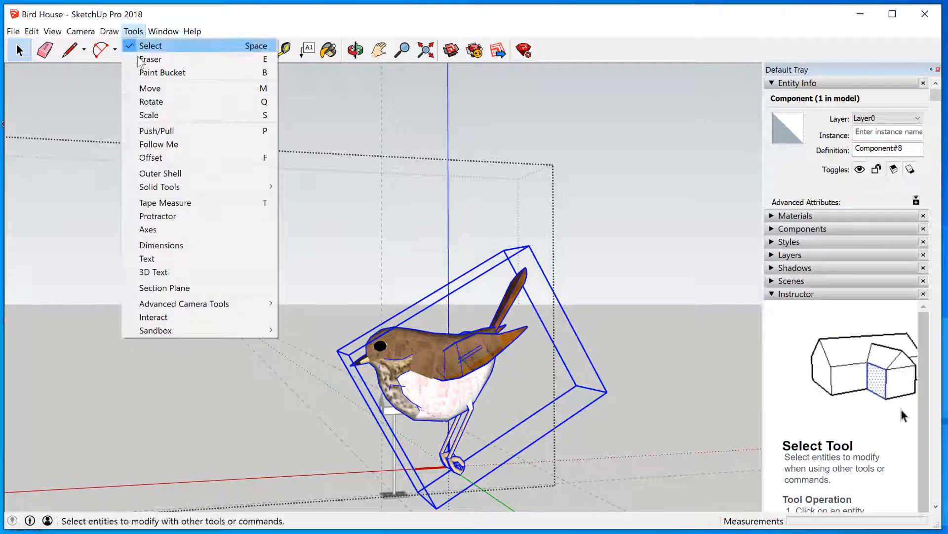
pyautogui.click(158, 116)
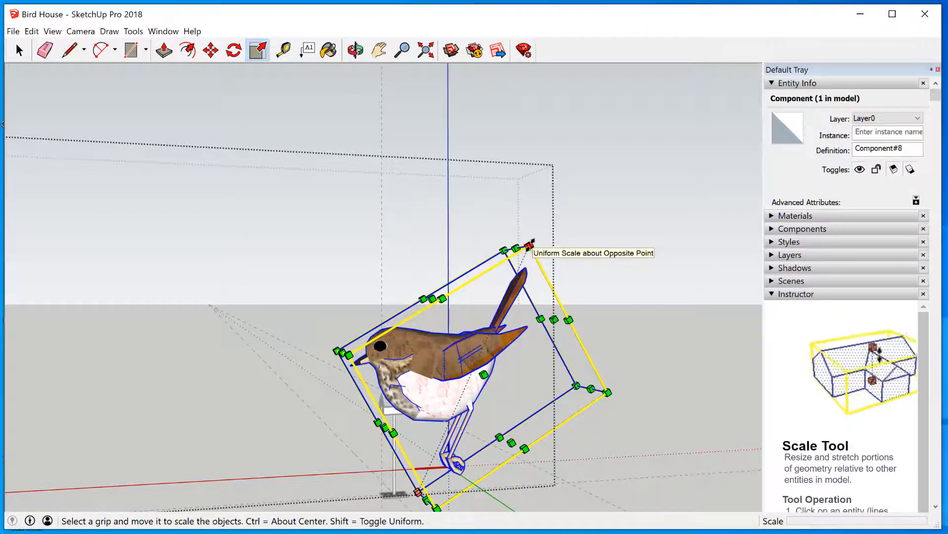
pyautogui.moveTo(531, 242); pyautogui.dragTo(431, 471)
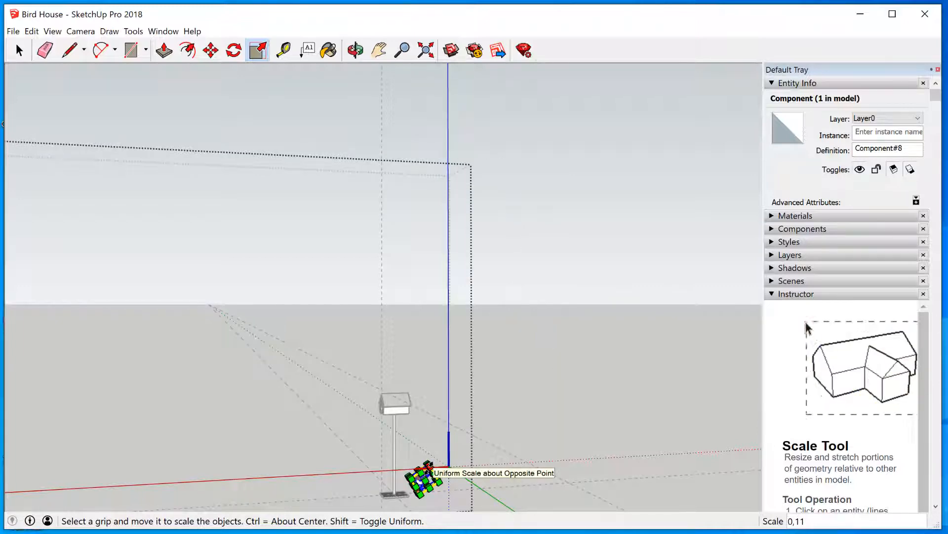
# Finish editing the scaled nested bird and close the surrounding thrush component
pyautogui.press('m')
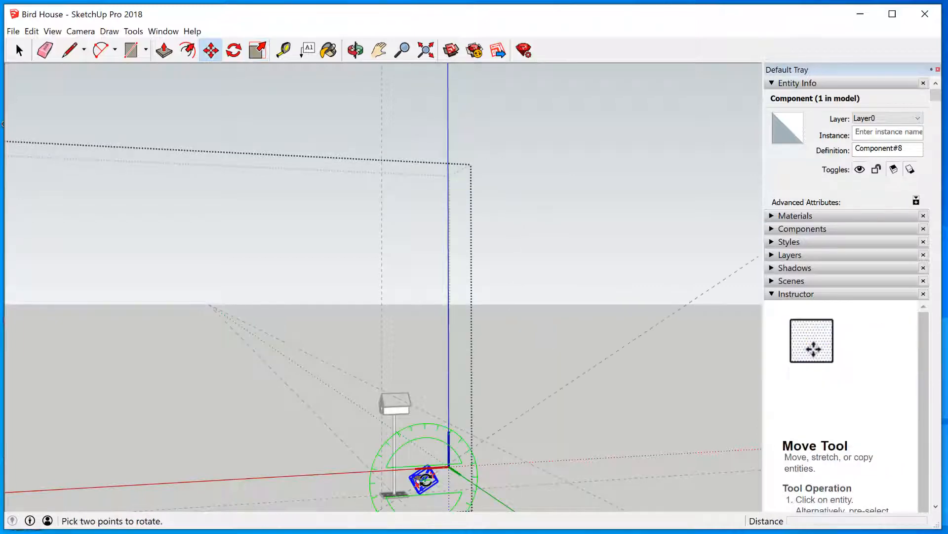
pyautogui.scroll(5, 349, 395)
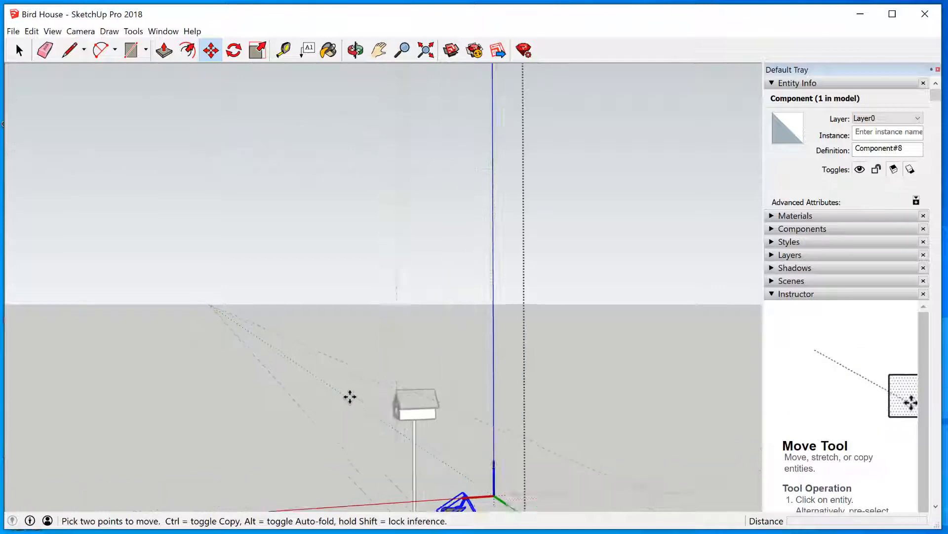
pyautogui.scroll(-3, 409, 363)
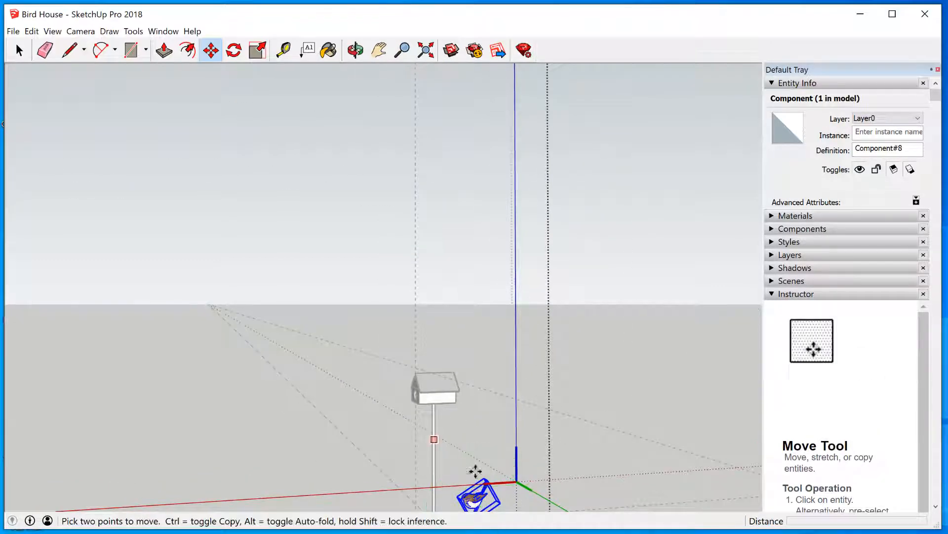
pyautogui.press('space')
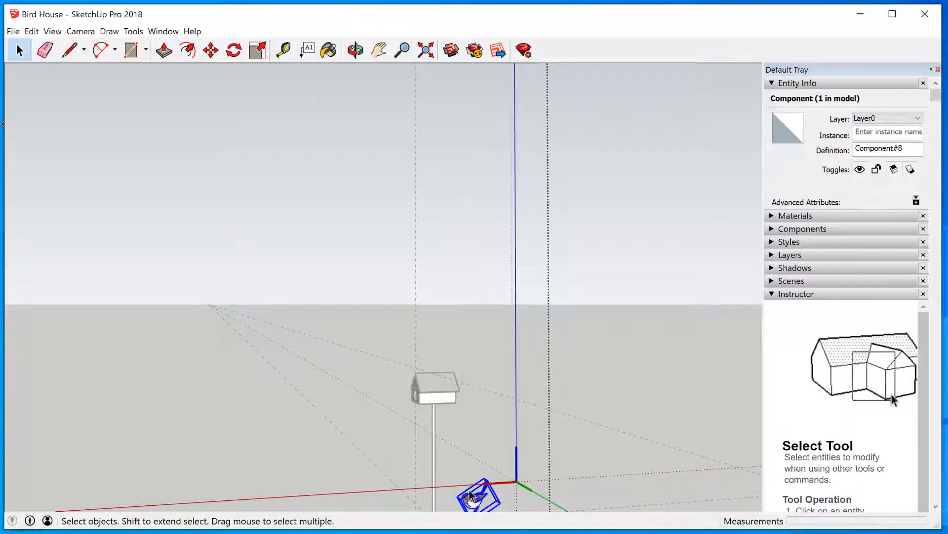
pyautogui.moveTo(473, 497); pyautogui.dragTo(461, 435)
pyautogui.scroll(-5, 474, 375)
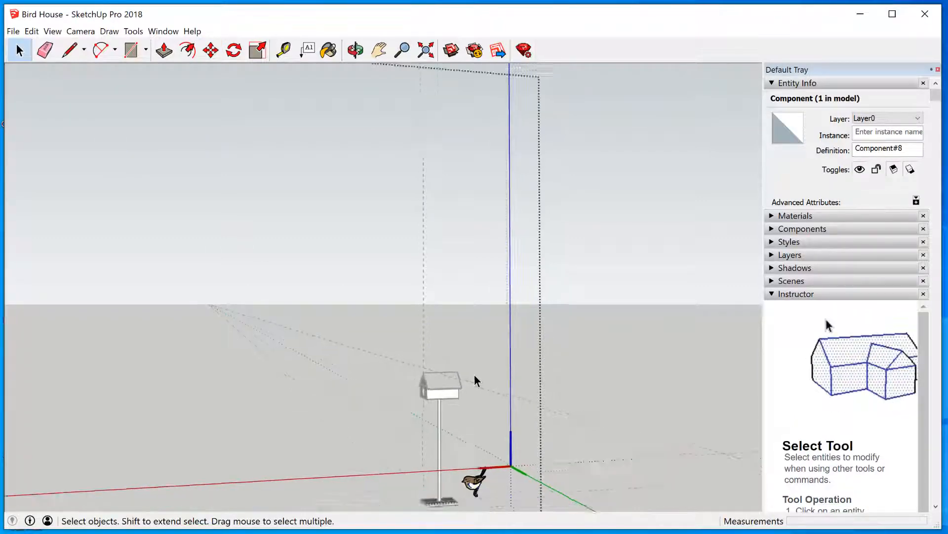
pyautogui.click(607, 378)
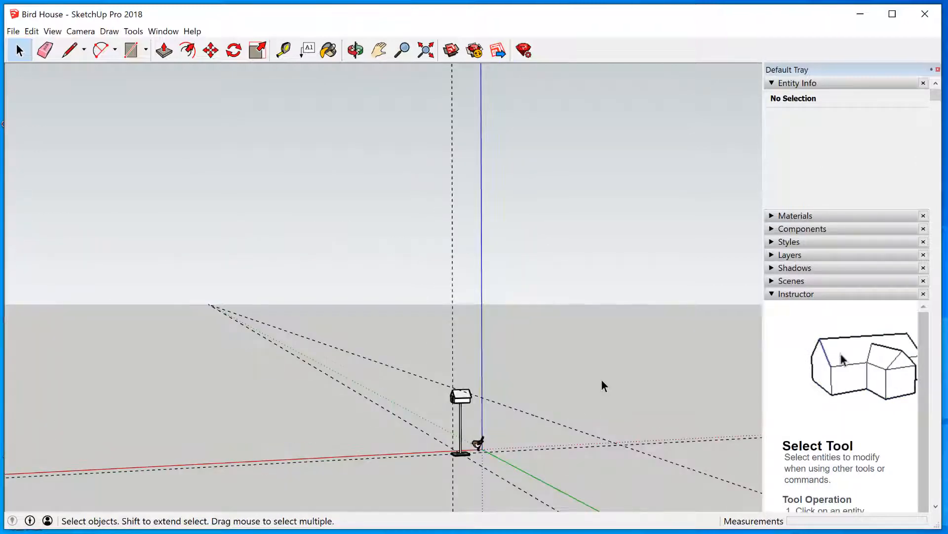
# Select the whole thrush component and move it about 9' 4" to open ground away from the birdhouse
pyautogui.scroll(5, 459, 432)
pyautogui.scroll(1, 526, 416)
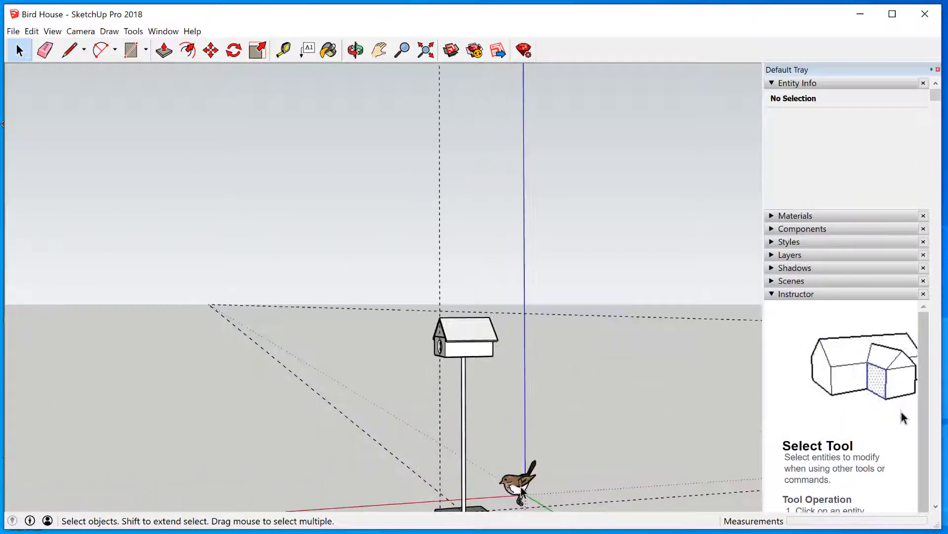
pyautogui.click(511, 480)
pyautogui.scroll(-5, 511, 473)
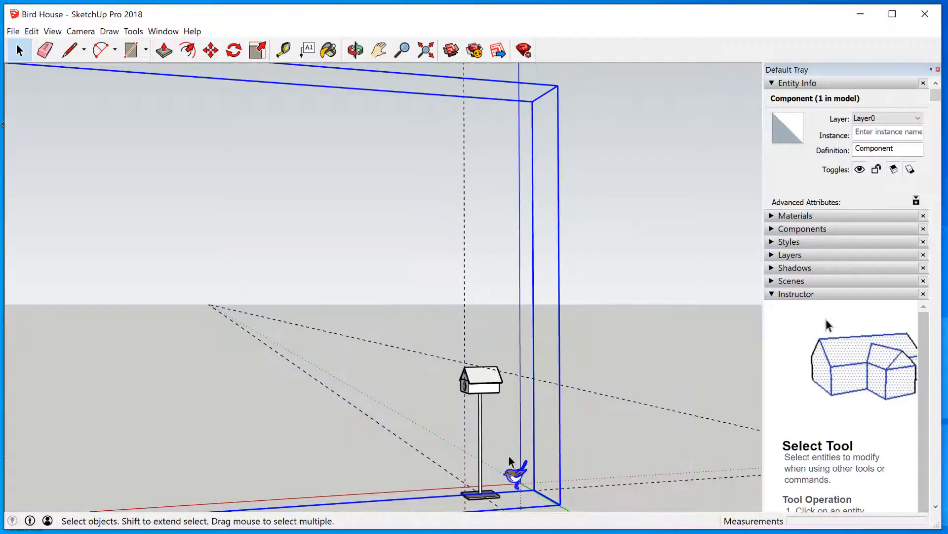
pyautogui.moveTo(452, 382); pyautogui.dragTo(736, 399, button='middle')
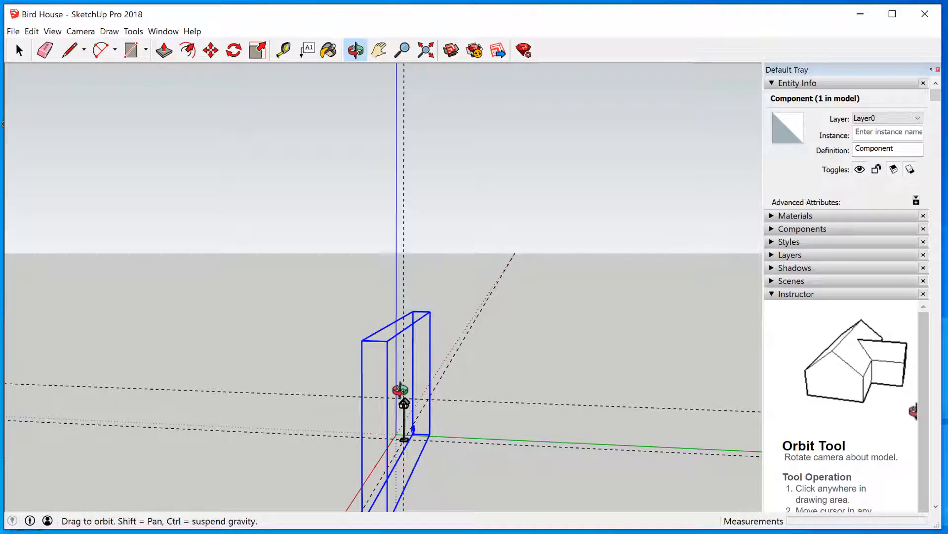
pyautogui.press('m')
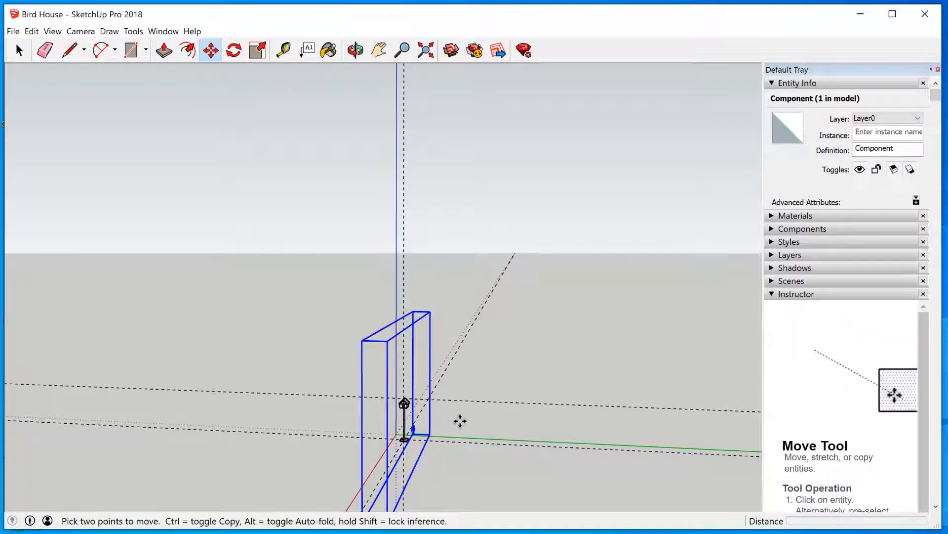
pyautogui.click(416, 431)
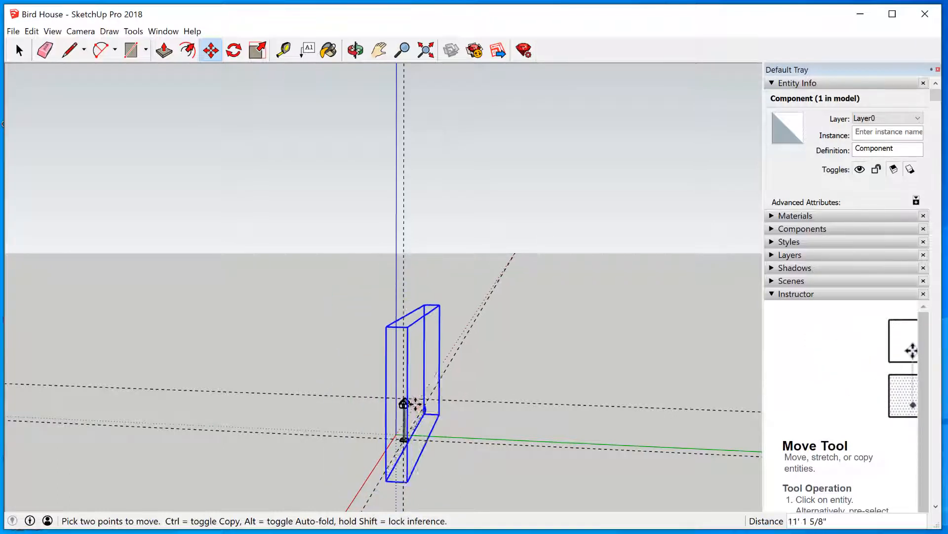
pyautogui.scroll(6, 406, 408)
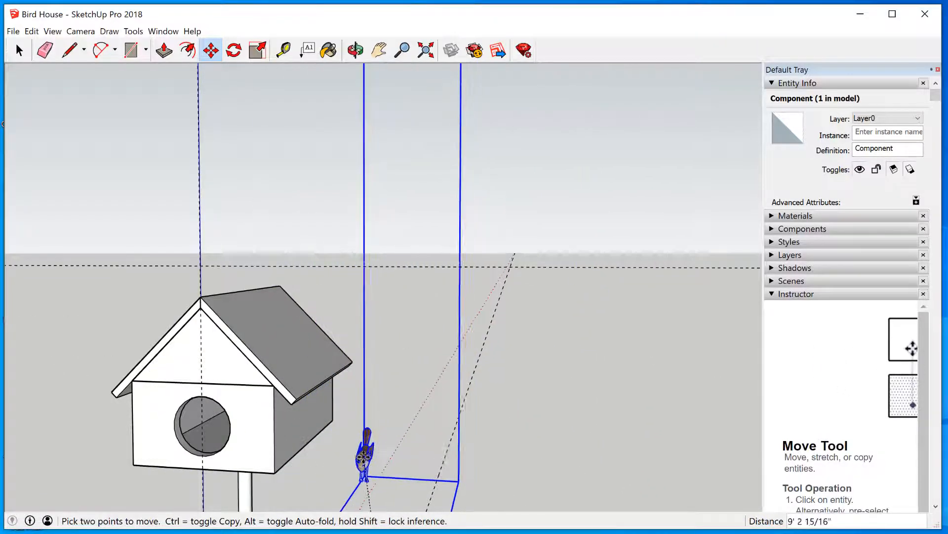
pyautogui.scroll(4, 339, 427)
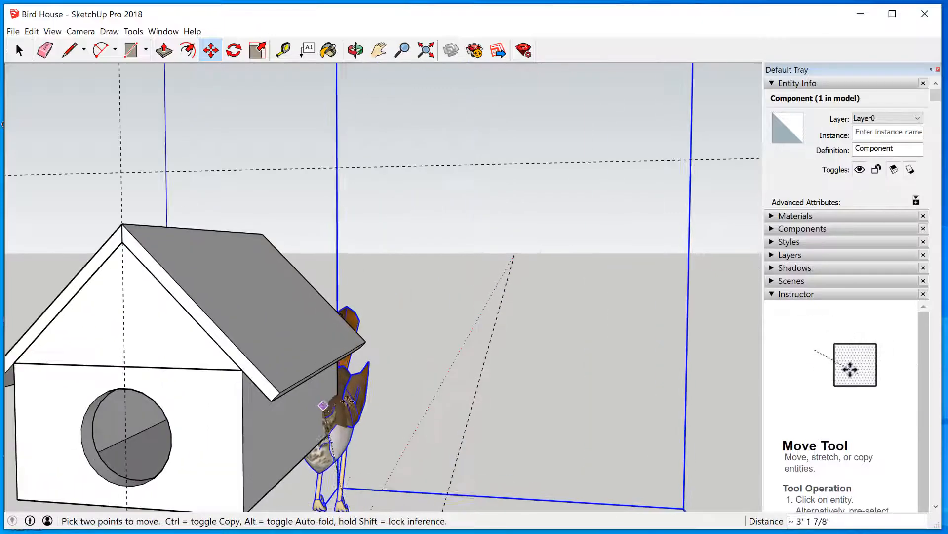
pyautogui.scroll(-6, 433, 324)
pyautogui.scroll(-2, 463, 385)
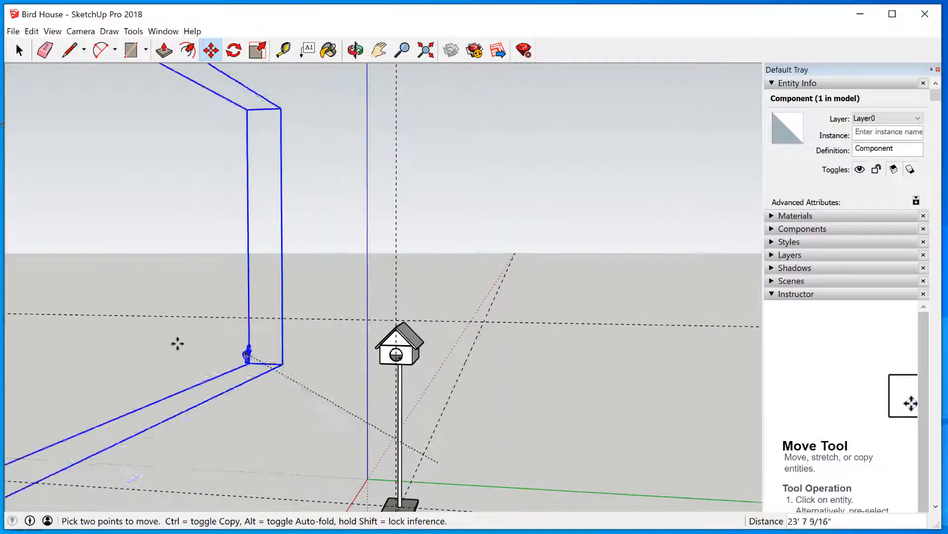
pyautogui.scroll(3, 472, 390)
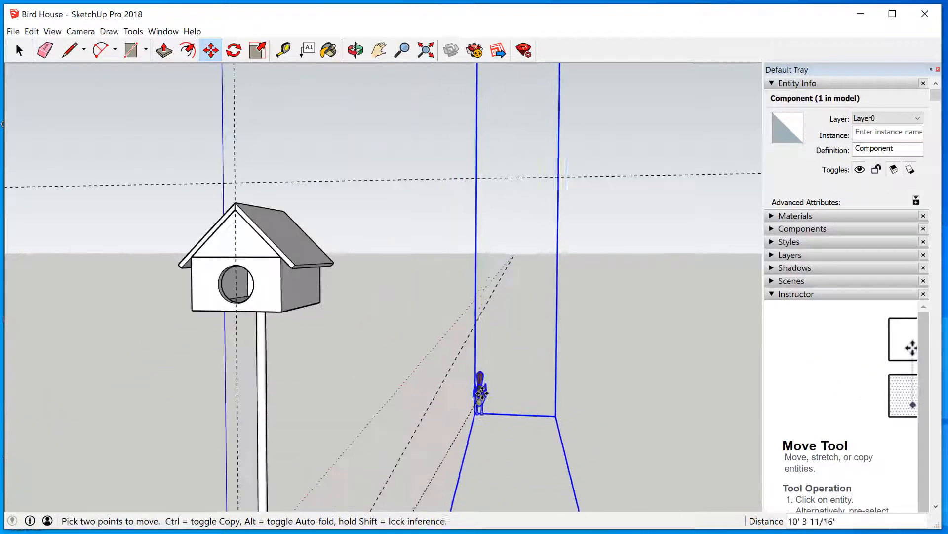
pyautogui.click(517, 403)
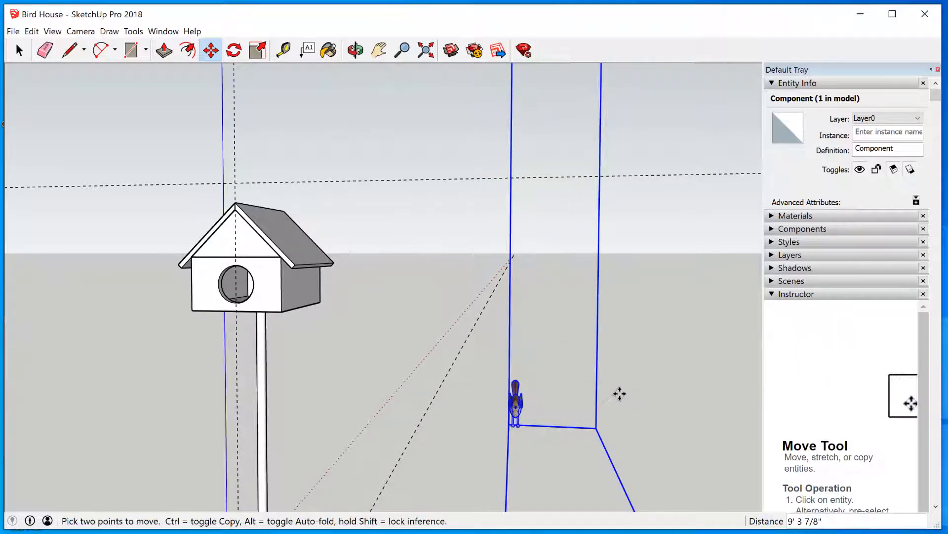
# Open the thrush component for editing and copy the nested bird component inside it
pyautogui.press('o')
pyautogui.moveTo(620, 387); pyautogui.dragTo(688, 411)
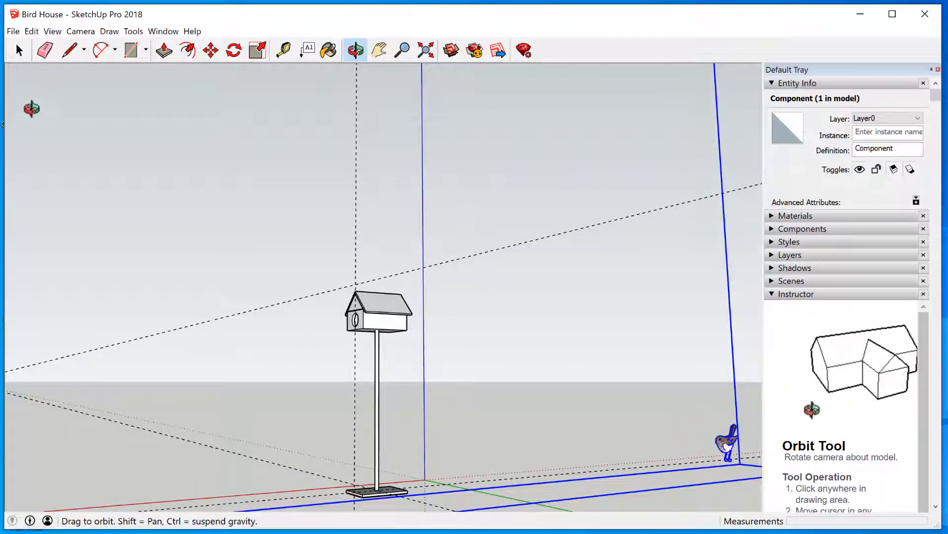
pyautogui.click(20, 49)
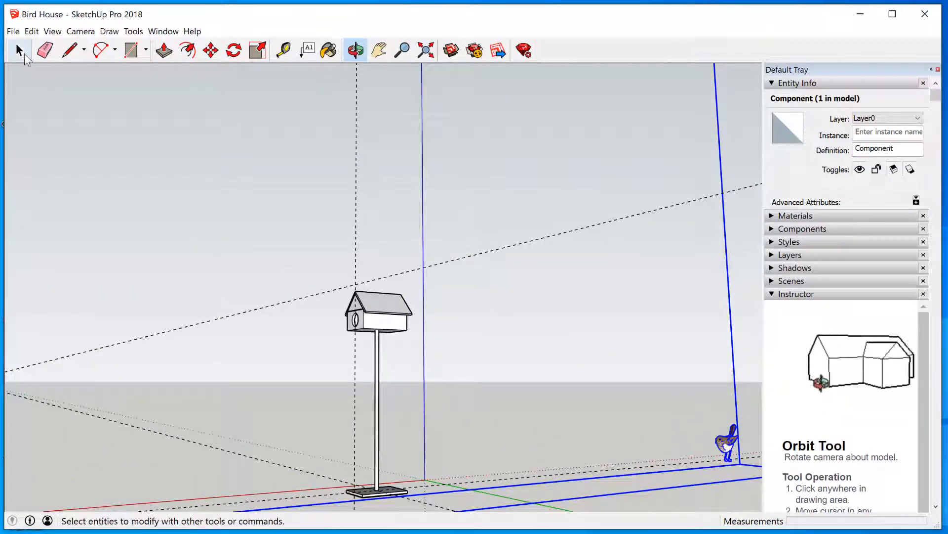
pyautogui.doubleClick(726, 445)
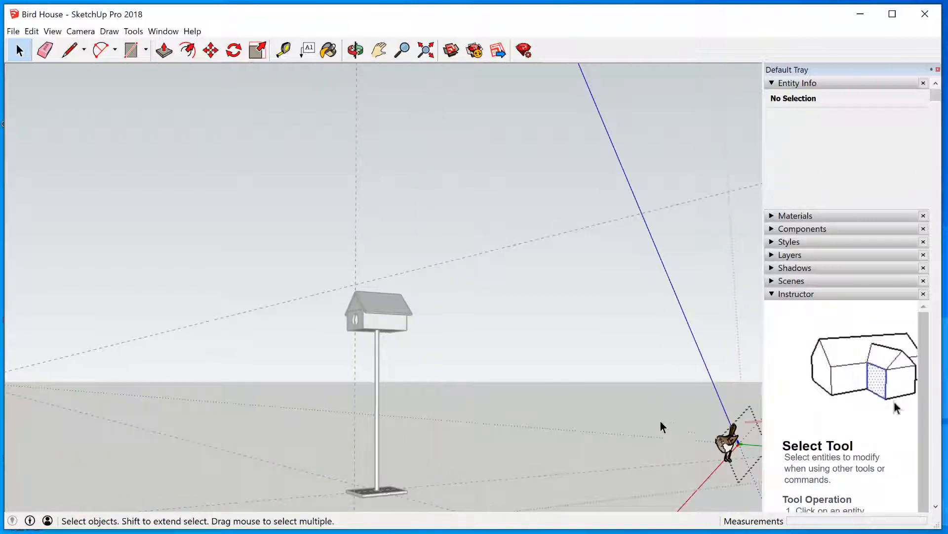
pyautogui.click(662, 426)
pyautogui.click(721, 444)
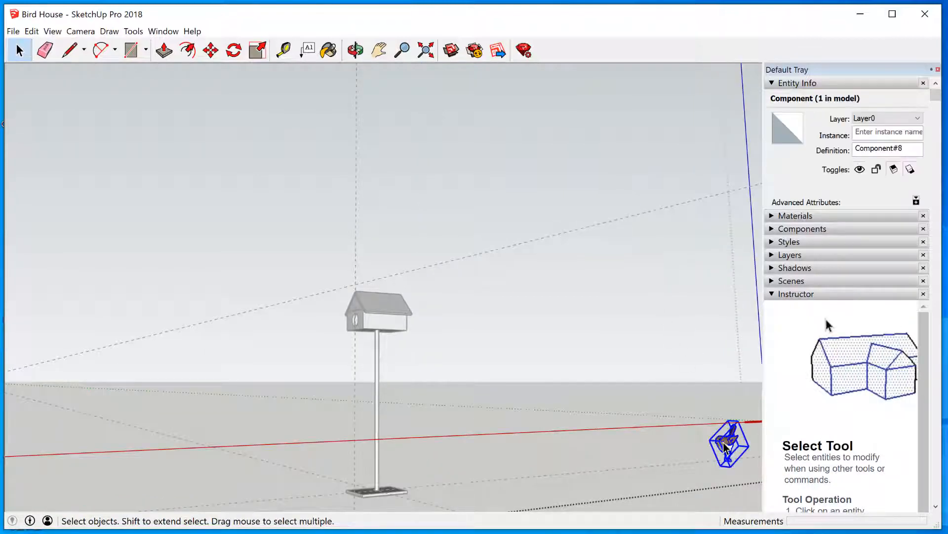
pyautogui.click(31, 32)
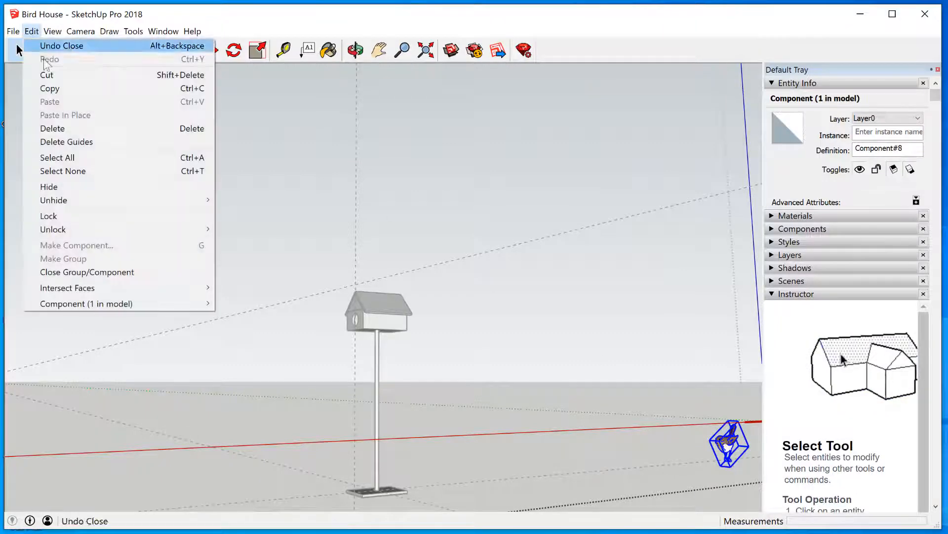
pyautogui.click(49, 88)
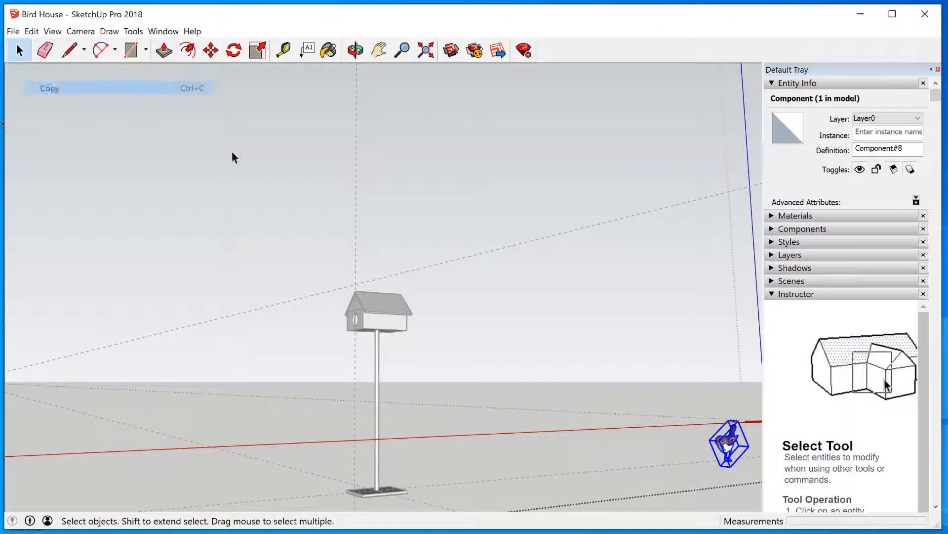
# Close the thrush component and erase the whole oversized outer component from the model
pyautogui.click(642, 343)
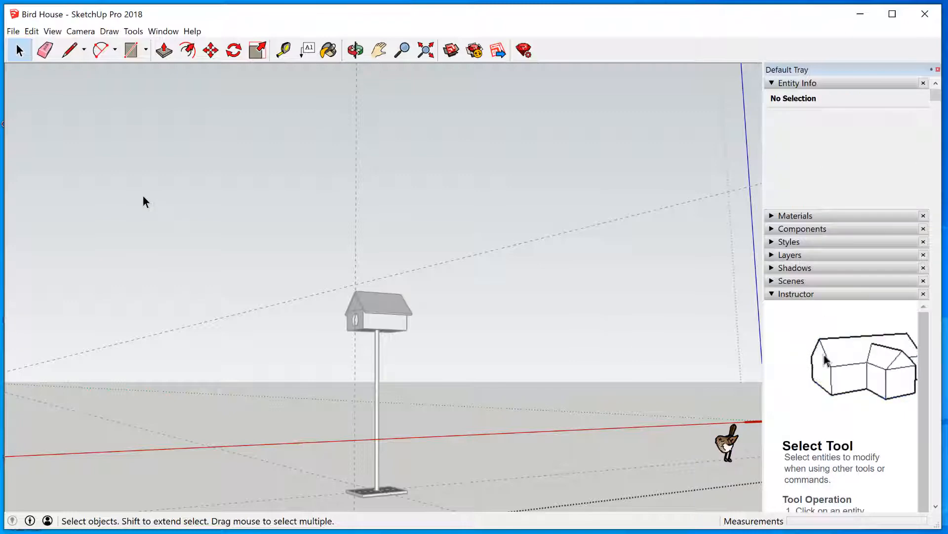
pyautogui.moveTo(143, 198); pyautogui.dragTo(218, 208, button='middle')
pyautogui.scroll(5, 308, 170)
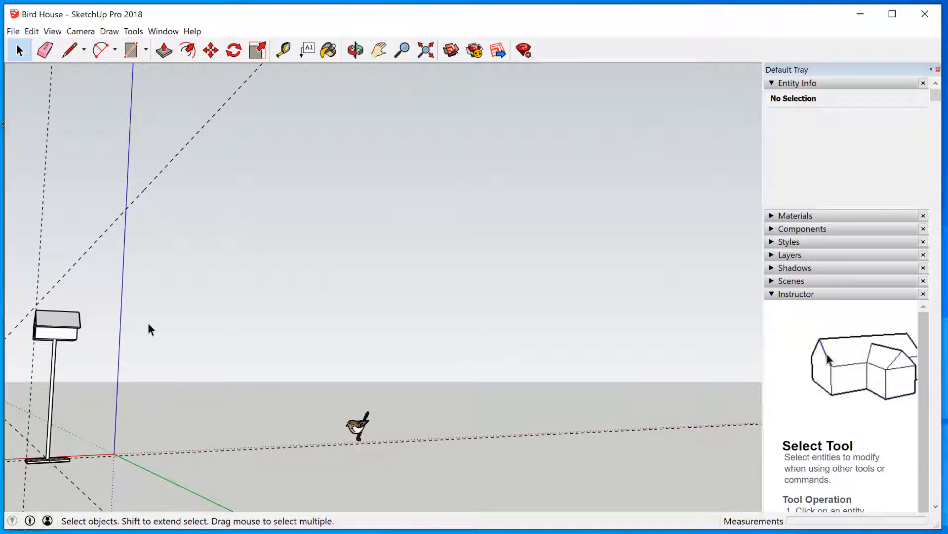
pyautogui.press('h')
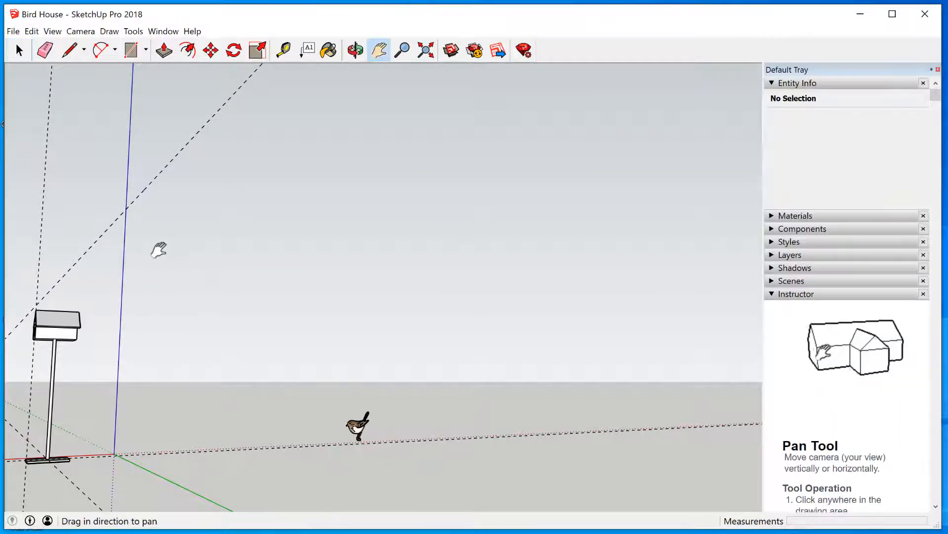
pyautogui.moveTo(159, 247); pyautogui.dragTo(357, 210)
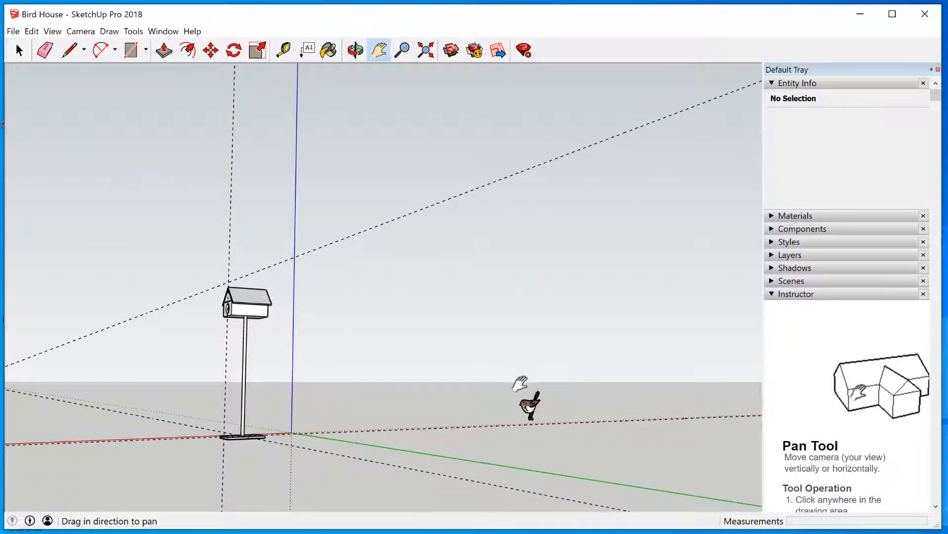
pyautogui.press('space')
pyautogui.click(526, 406)
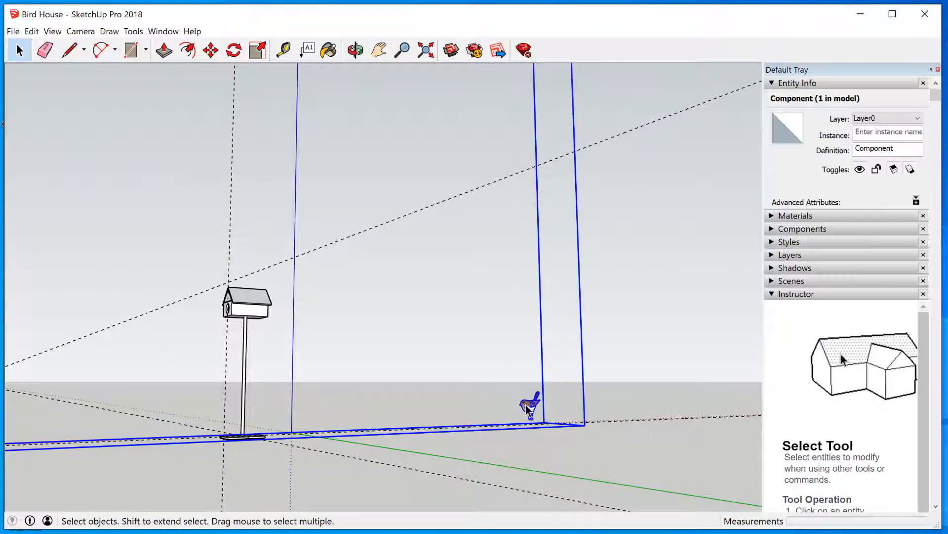
pyautogui.rightClick(526, 406)
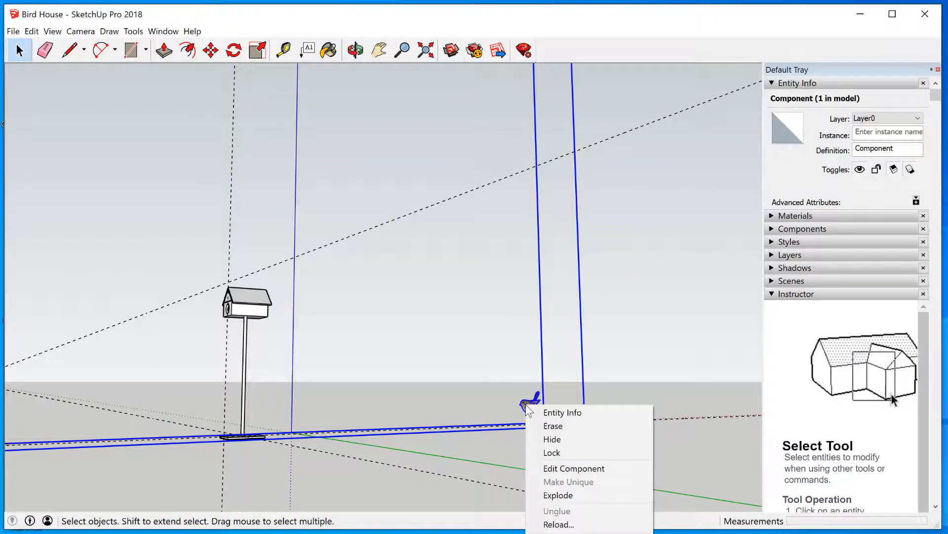
pyautogui.click(558, 426)
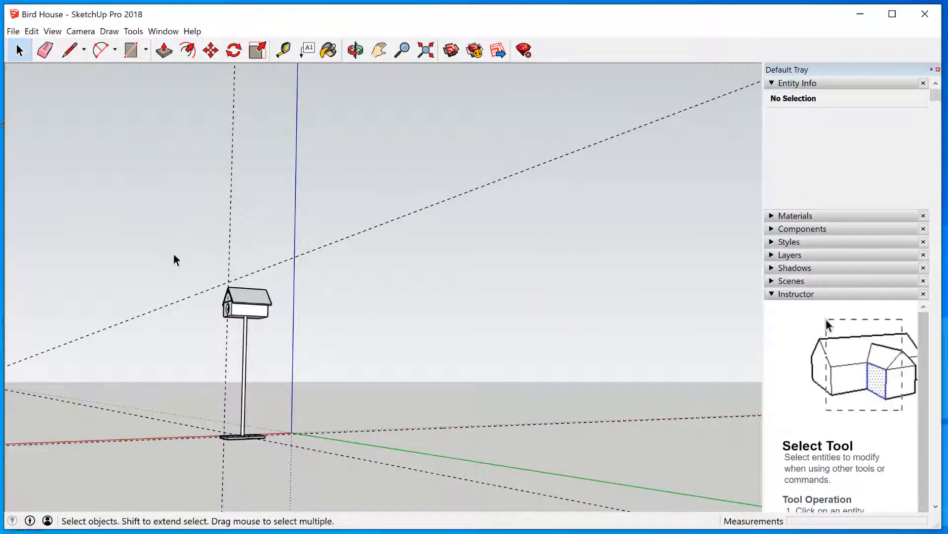
# Paste the copied bird component in place at the model's top level
pyautogui.scroll(3, 236, 298)
pyautogui.scroll(-2, 236, 299)
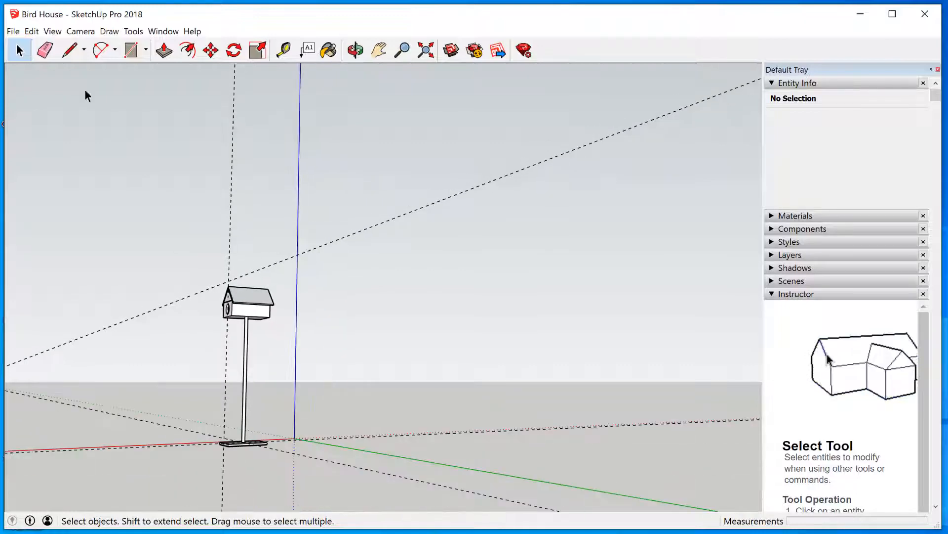
pyautogui.click(31, 31)
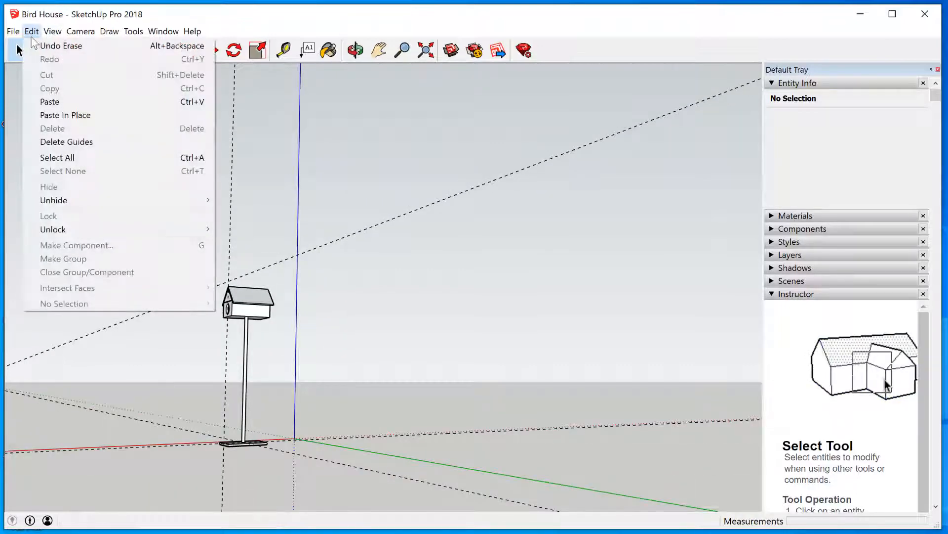
pyautogui.click(70, 114)
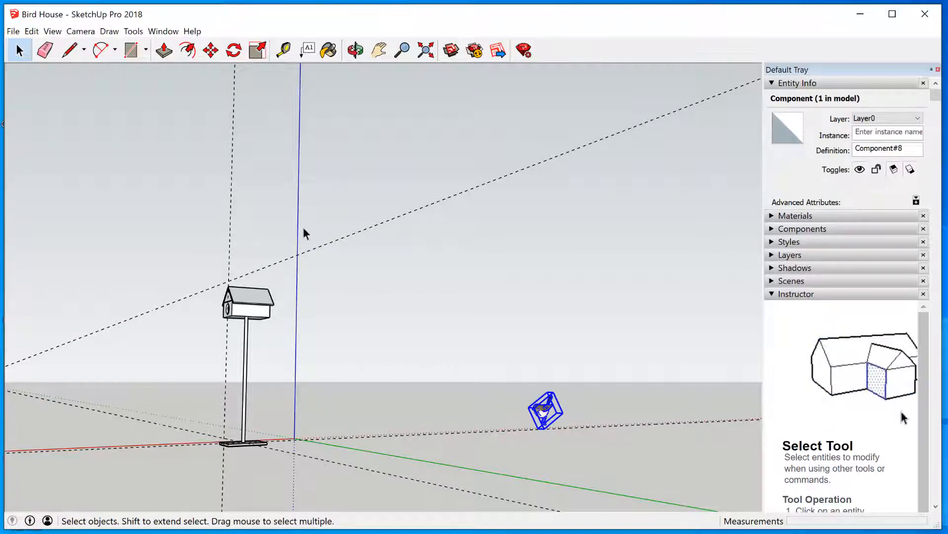
# Move the pasted bird up to the front of the birdhouse, beside the round entrance hole
pyautogui.click(210, 49)
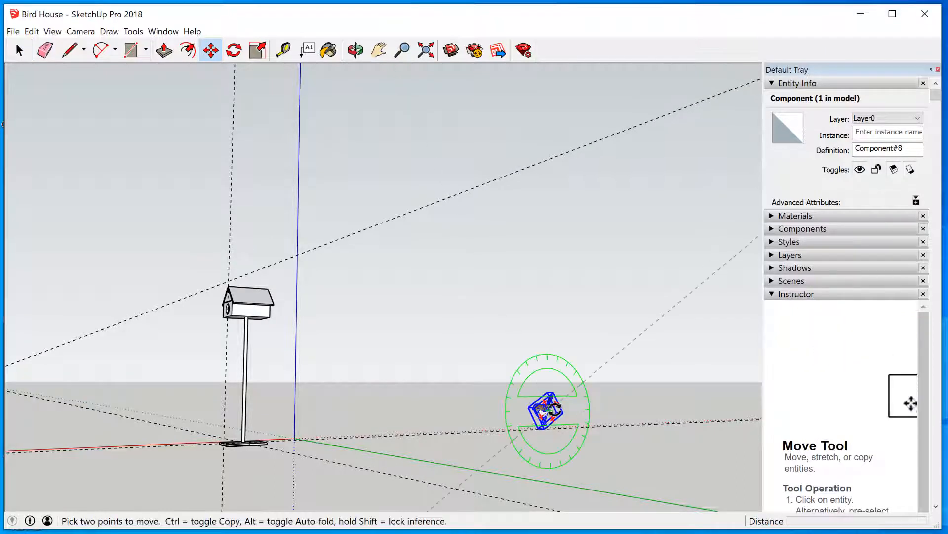
pyautogui.click(557, 411)
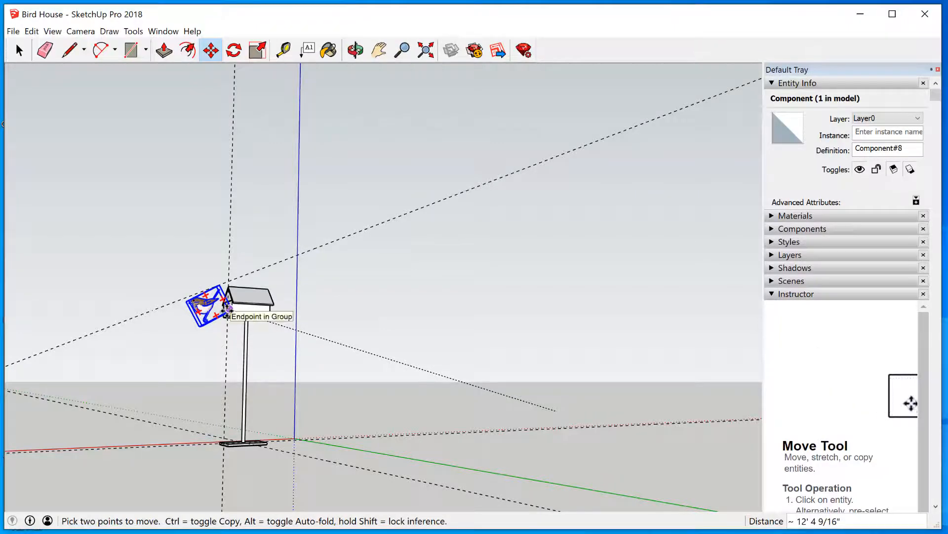
pyautogui.scroll(8, 217, 306)
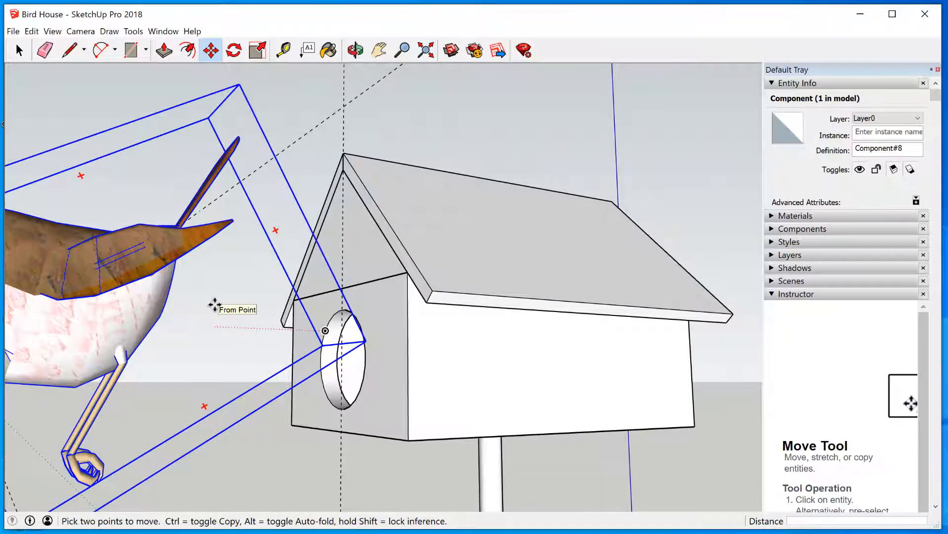
# Scale the bird down uniformly from its upper rear corner to roughly half its size so it fits the entrance hole
pyautogui.scroll(-5, 214, 305)
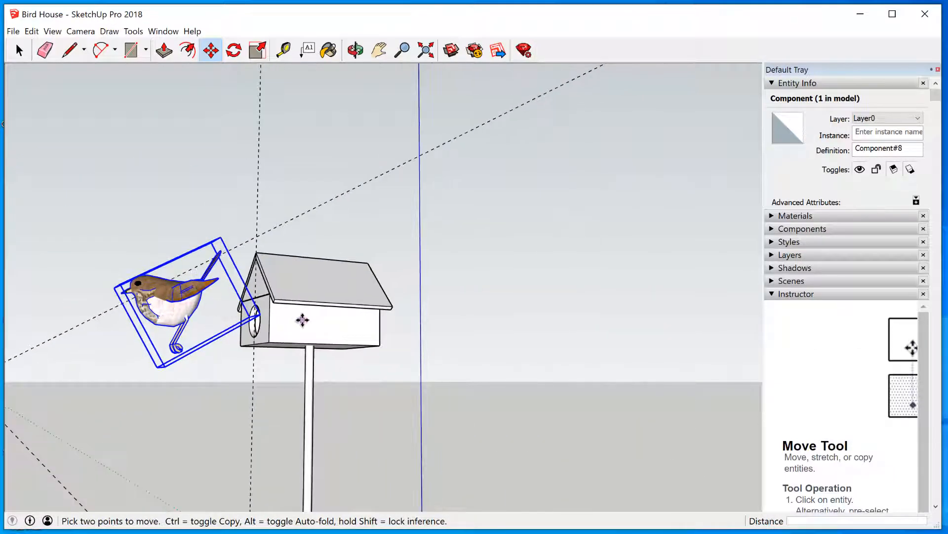
pyautogui.press('o')
pyautogui.moveTo(299, 319); pyautogui.dragTo(211, 290)
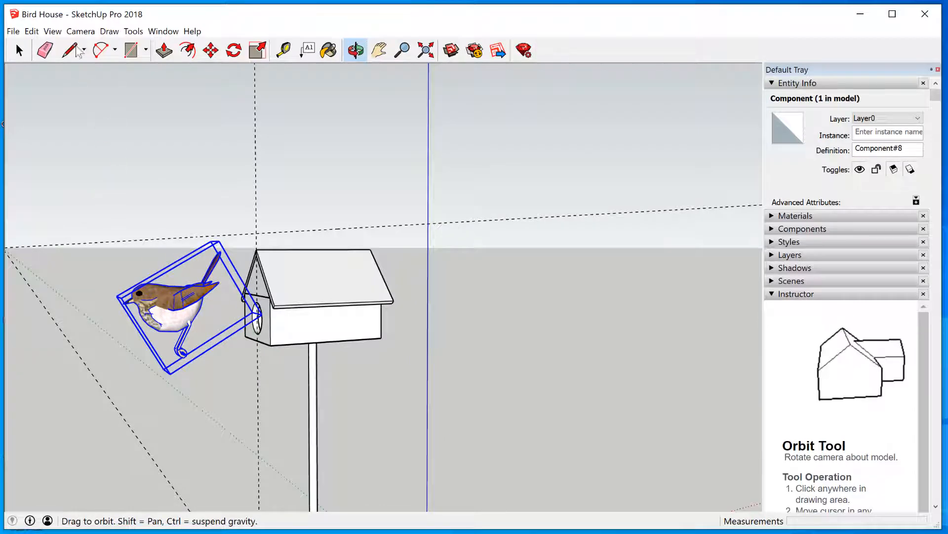
pyautogui.click(130, 31)
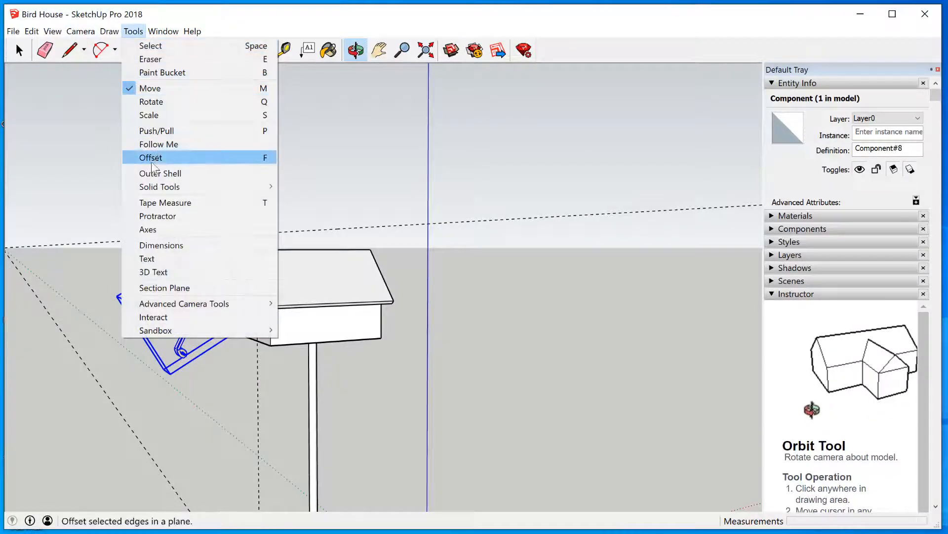
pyautogui.click(164, 115)
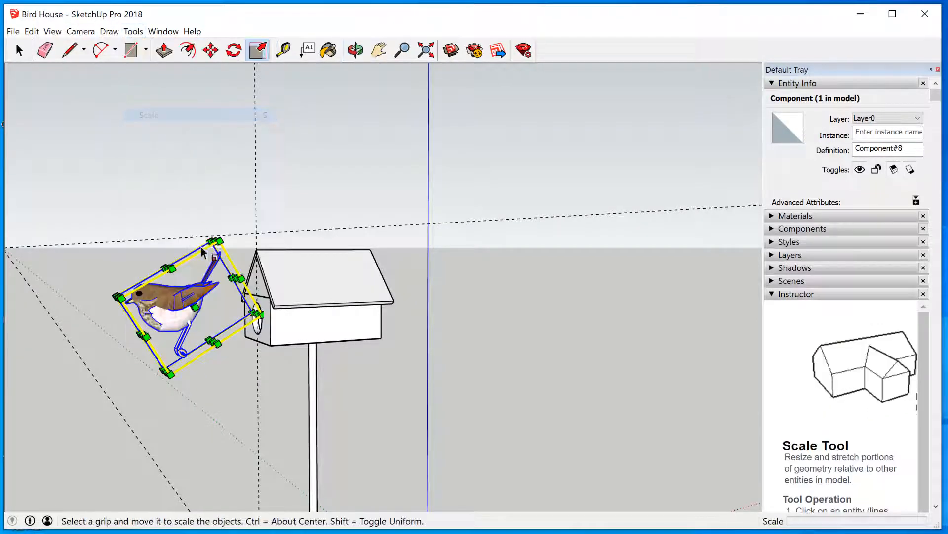
pyautogui.moveTo(219, 239); pyautogui.dragTo(180, 338)
pyautogui.scroll(5, 125, 280)
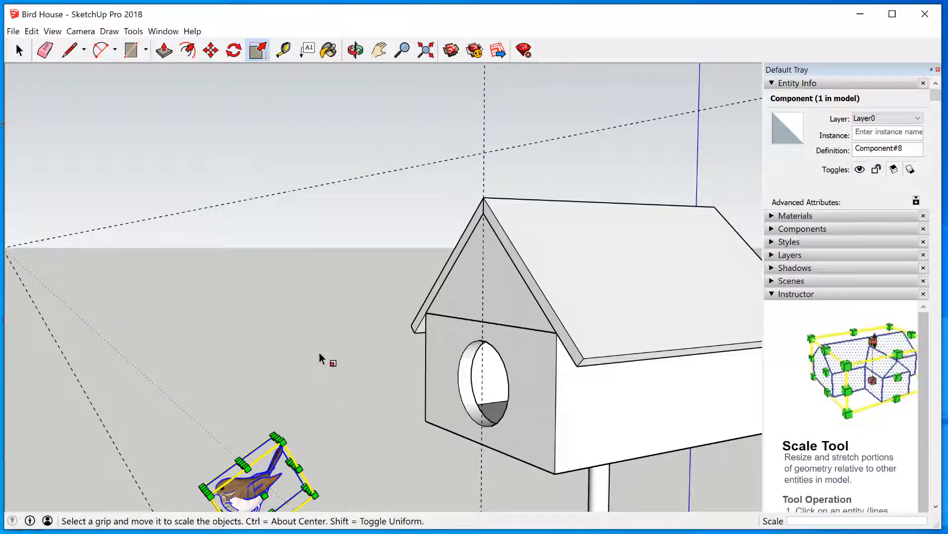
pyautogui.scroll(-2, 319, 352)
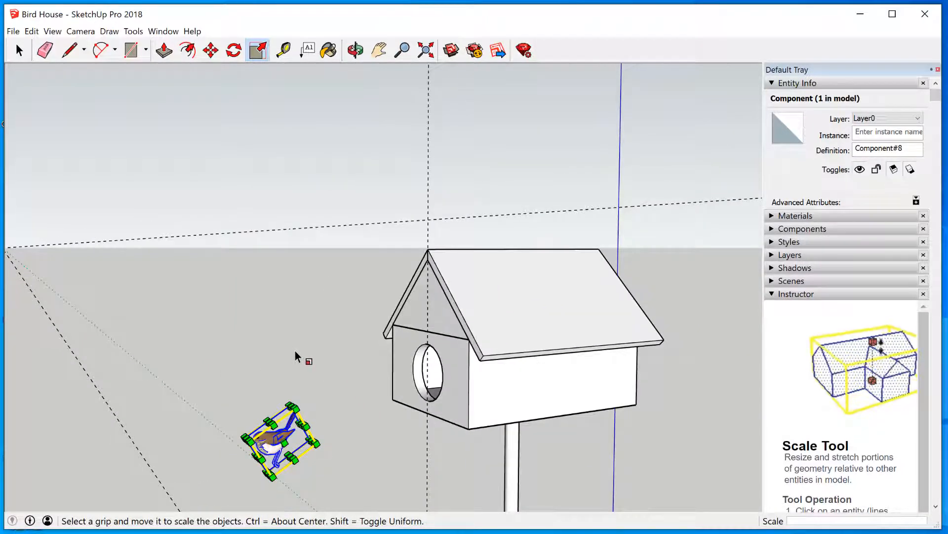
# Try to move the scaled-down bird toward the birdhouse's entrance hole
pyautogui.press('m')
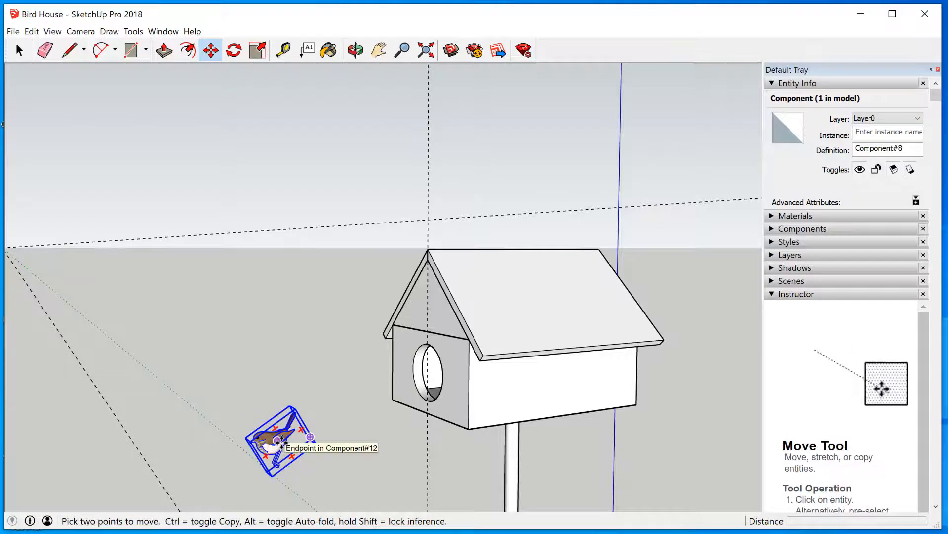
pyautogui.click(281, 439)
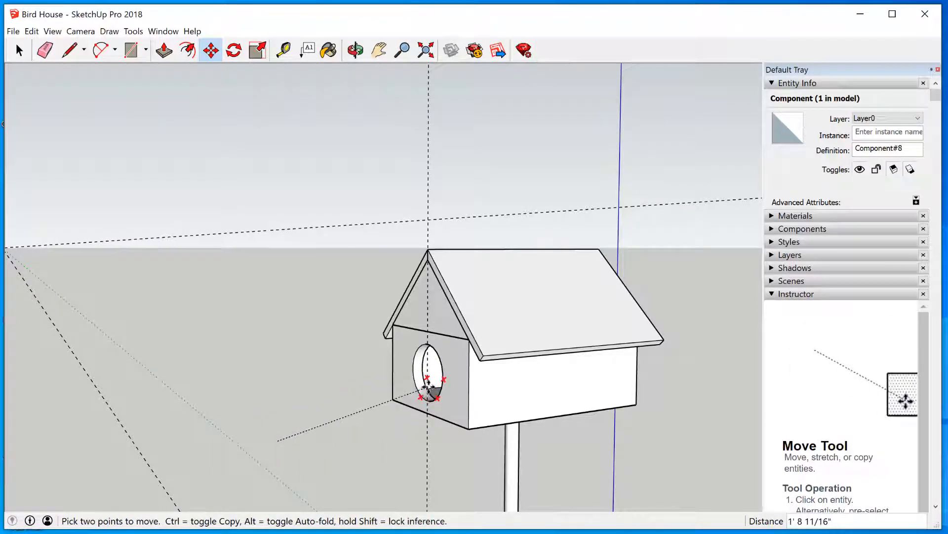
pyautogui.click(320, 417)
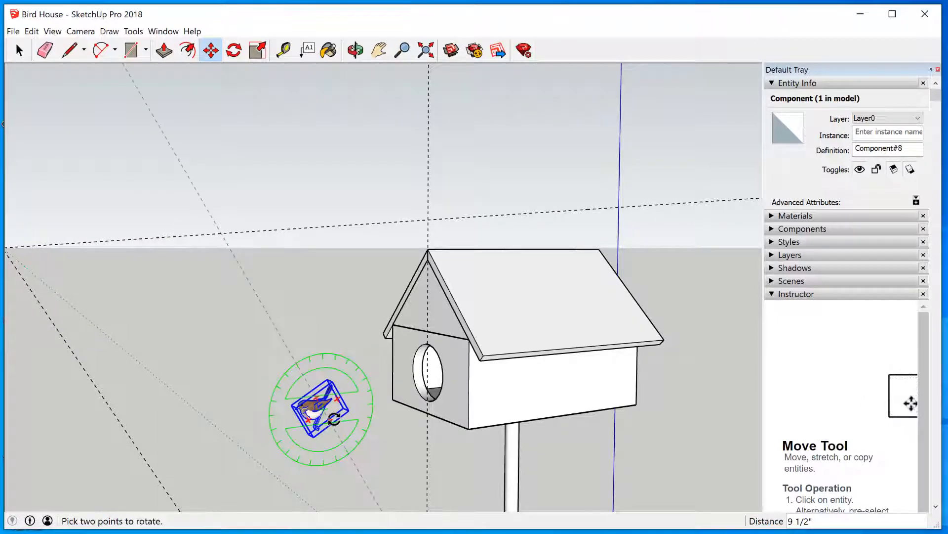
pyautogui.click(318, 402)
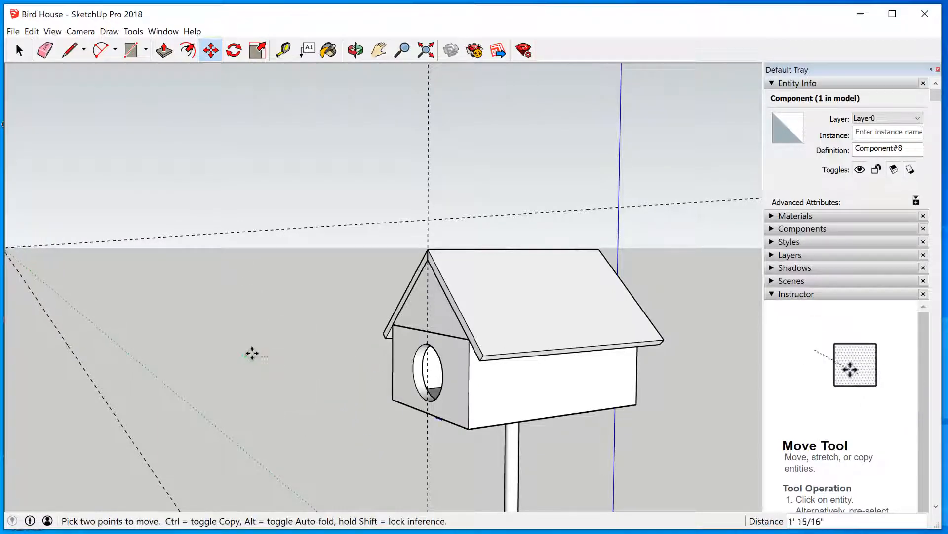
pyautogui.press('Escape')
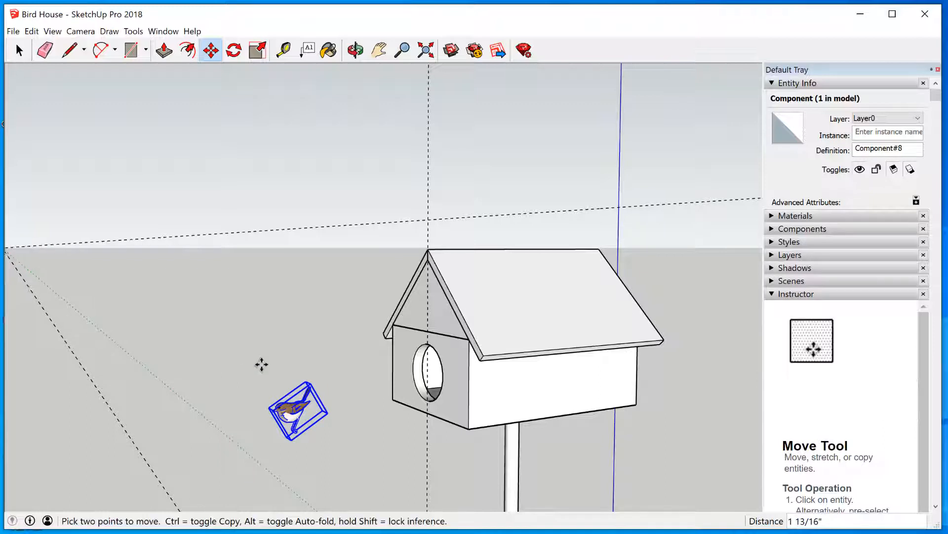
# Rotate the bird in its side plane so its tail tips down and its body sits more level
pyautogui.click(309, 423)
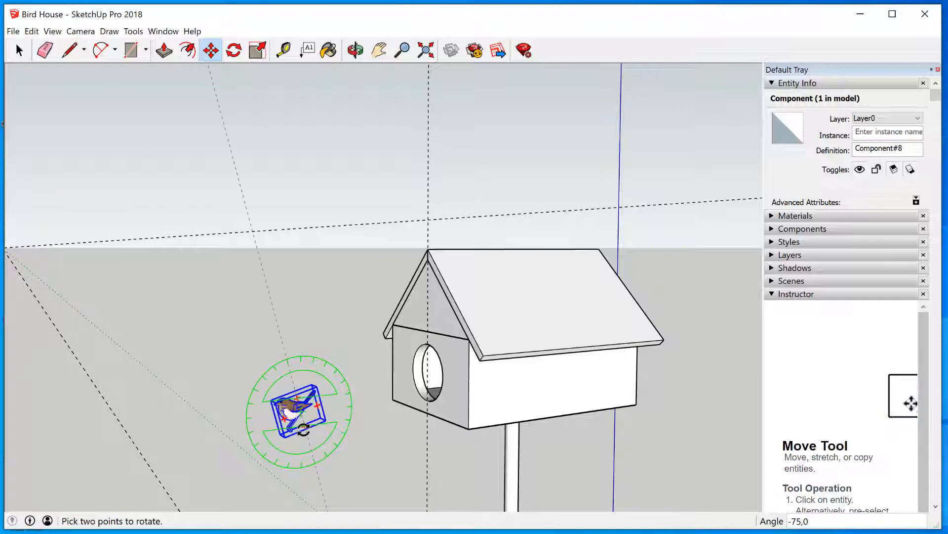
pyautogui.click(303, 429)
pyautogui.click(346, 437)
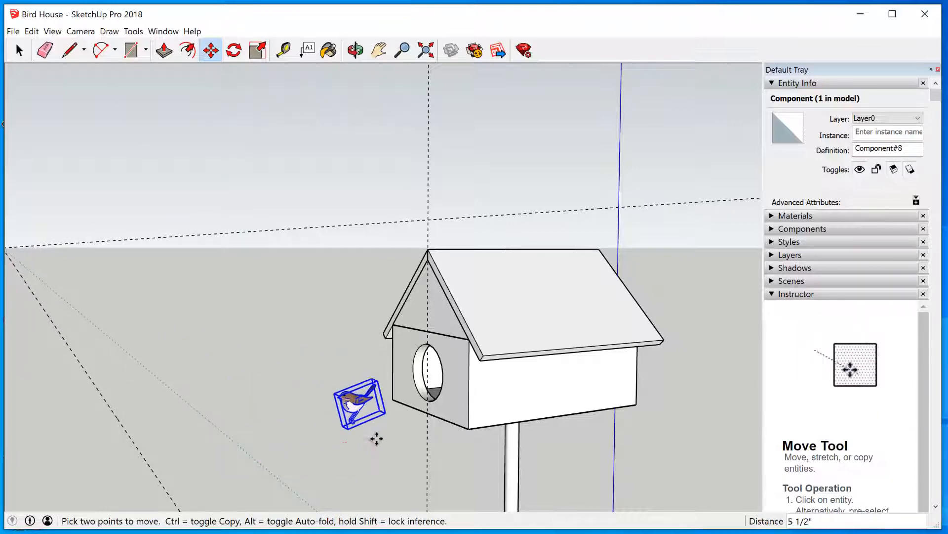
pyautogui.press('Escape')
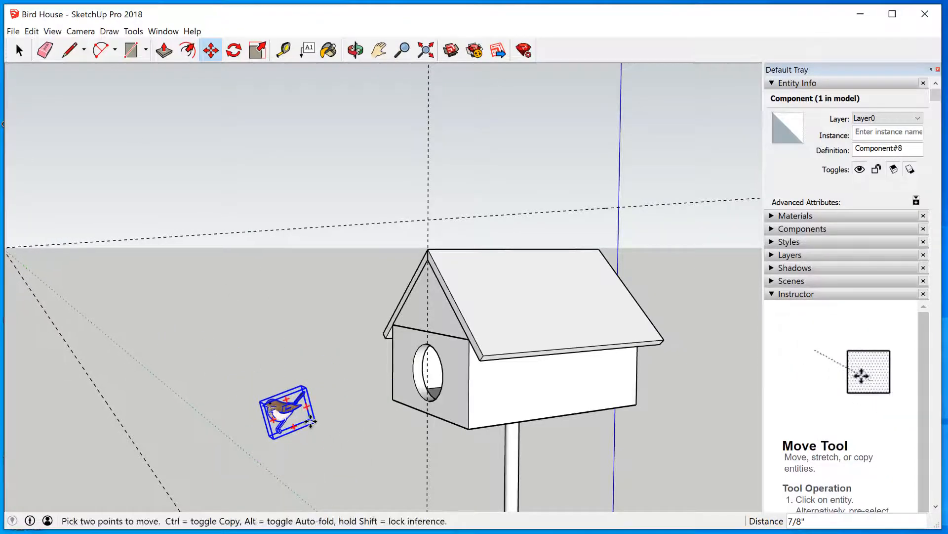
pyautogui.click(311, 421)
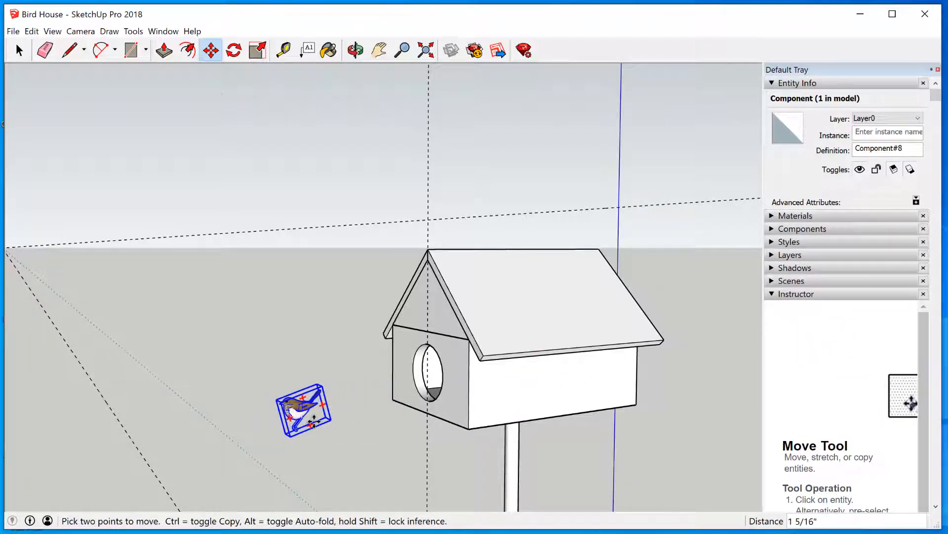
# Move the bird up toward the entrance hole and shift it back toward the birdhouse's front wall in side view
pyautogui.scroll(6, 313, 421)
pyautogui.scroll(-2, 341, 366)
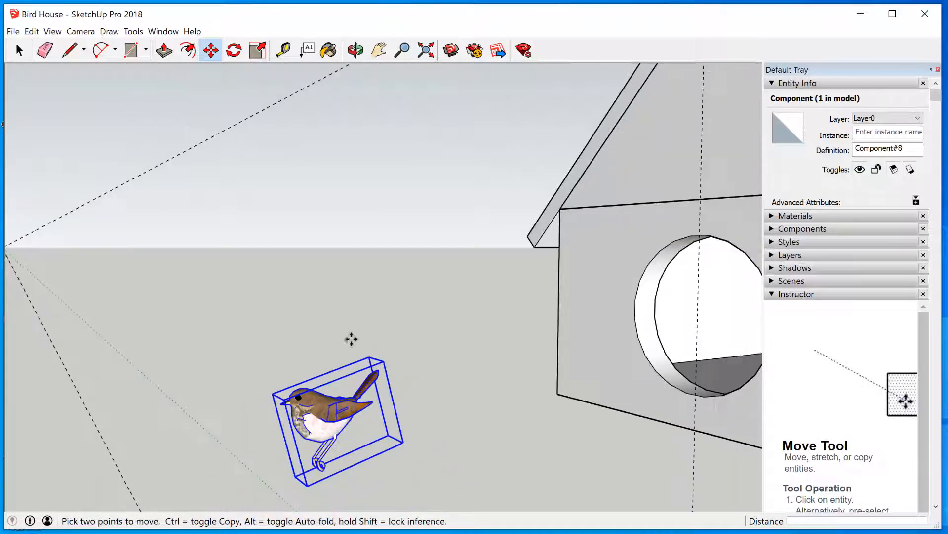
pyautogui.click(326, 417)
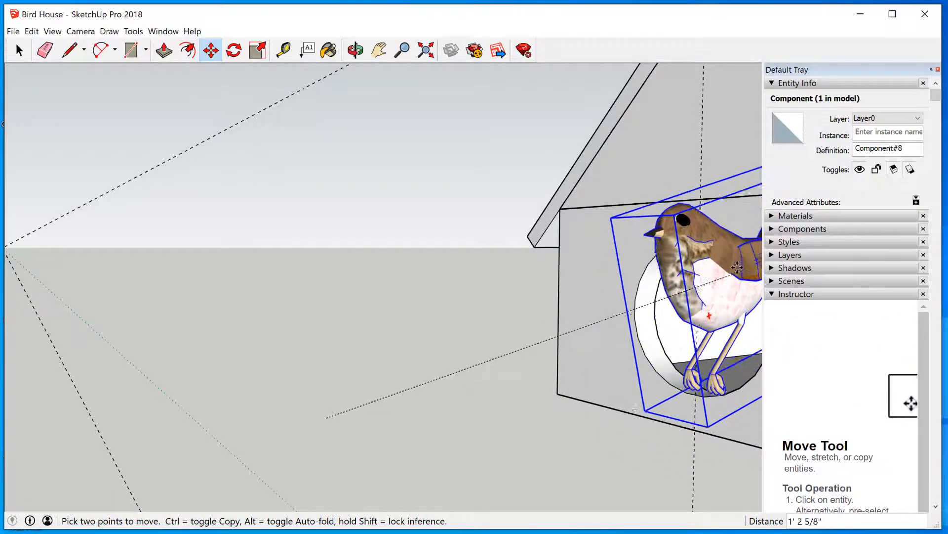
pyautogui.click(723, 279)
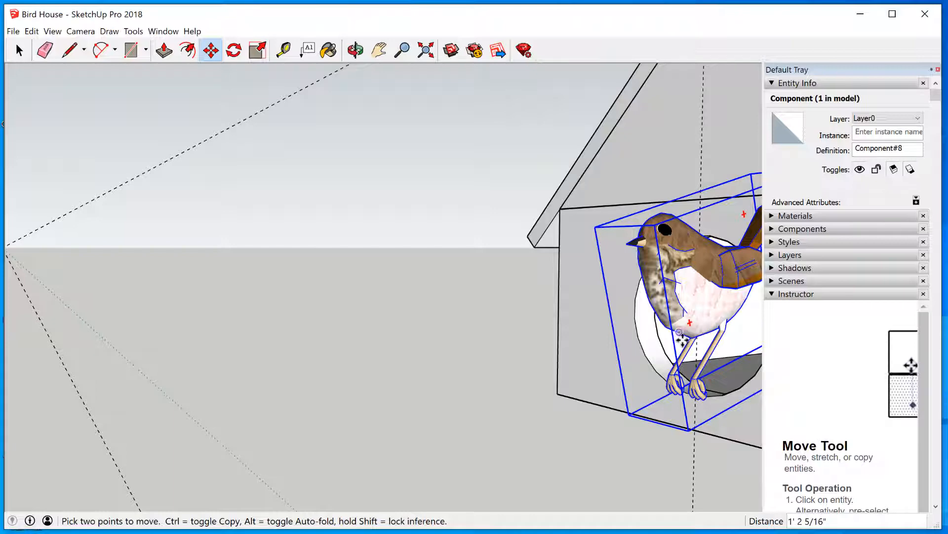
pyautogui.scroll(-1, 614, 326)
pyautogui.scroll(-4, 615, 327)
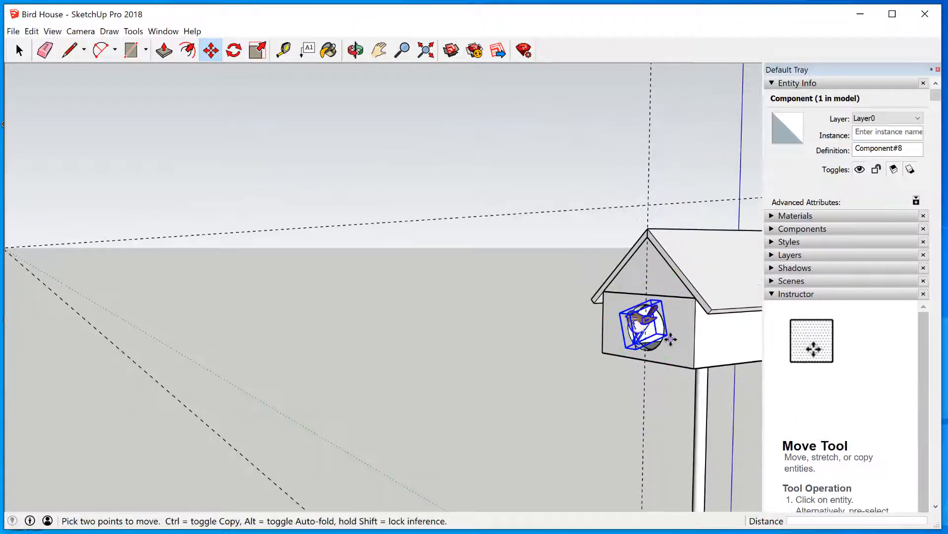
pyautogui.moveTo(676, 338); pyautogui.dragTo(480, 316, button='middle')
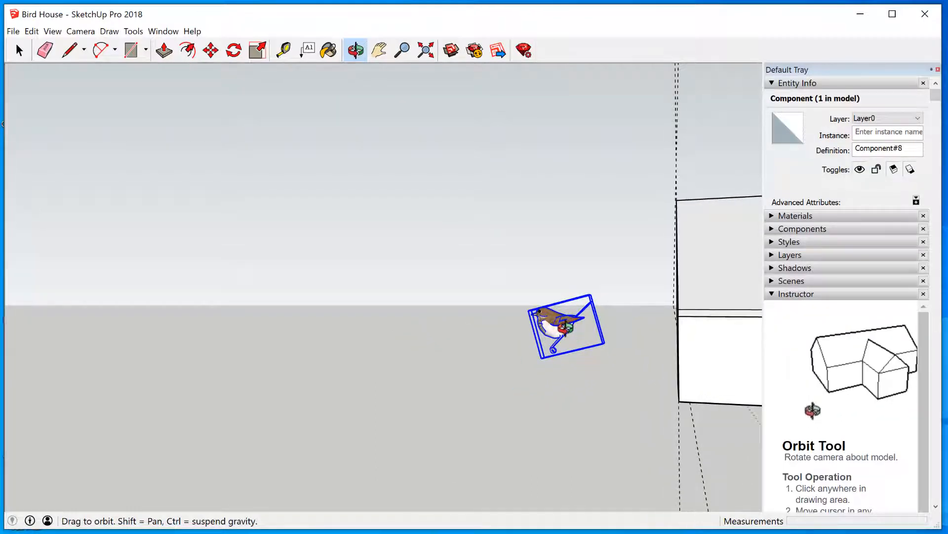
pyautogui.click(606, 339)
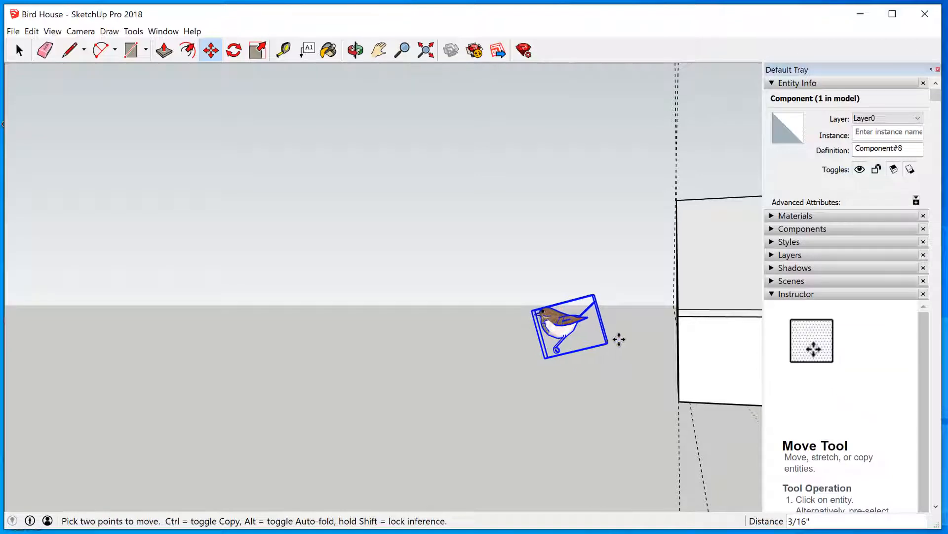
pyautogui.click(686, 330)
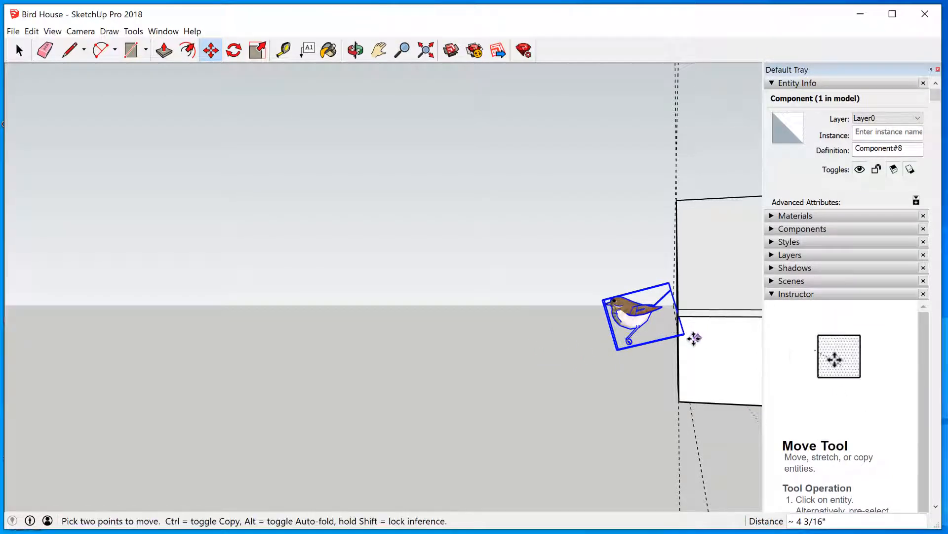
pyautogui.click(617, 349)
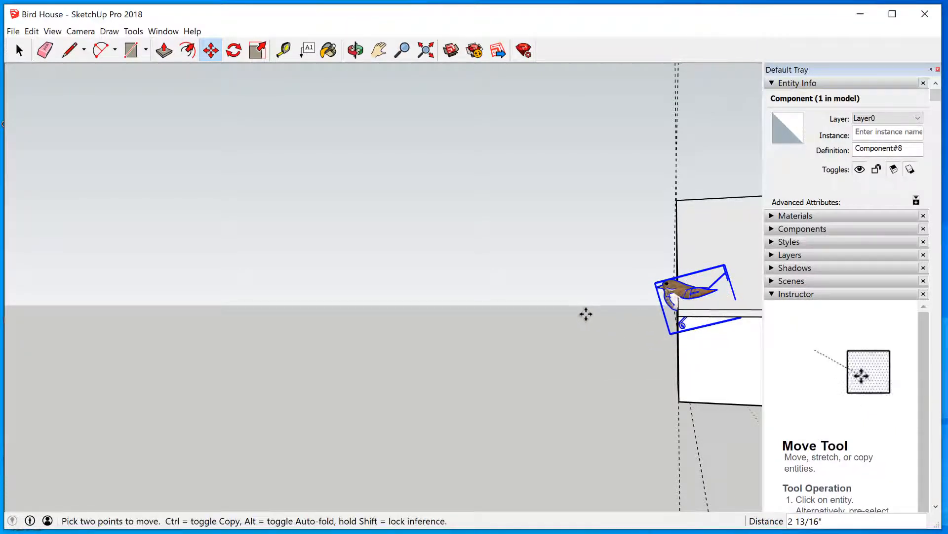
# Move the bird sideways by the lower corner of its bounding box onto the bottom rim of the entrance hole
pyautogui.moveTo(555, 301); pyautogui.dragTo(795, 310, button='middle')
pyautogui.moveTo(494, 312); pyautogui.dragTo(598, 330)
pyautogui.scroll(5, 451, 315)
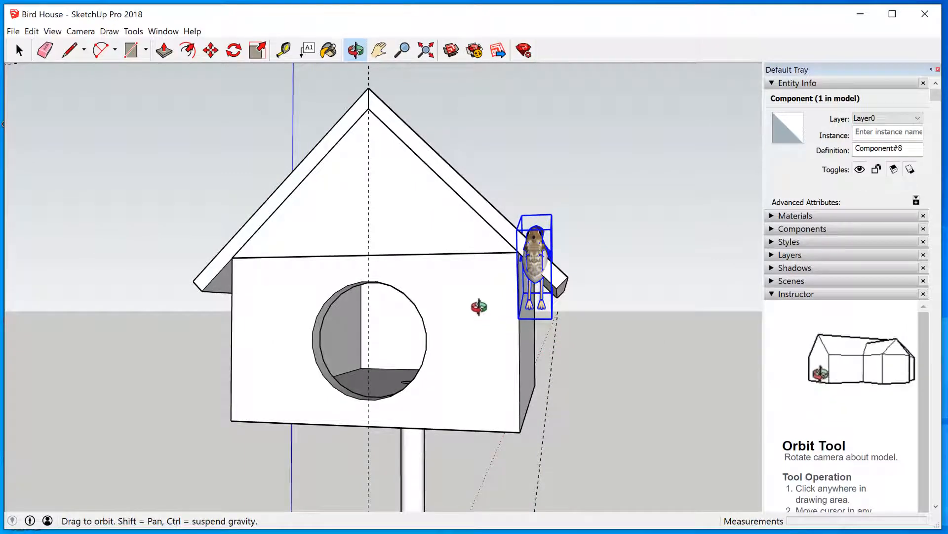
pyautogui.press('m')
pyautogui.click(517, 316)
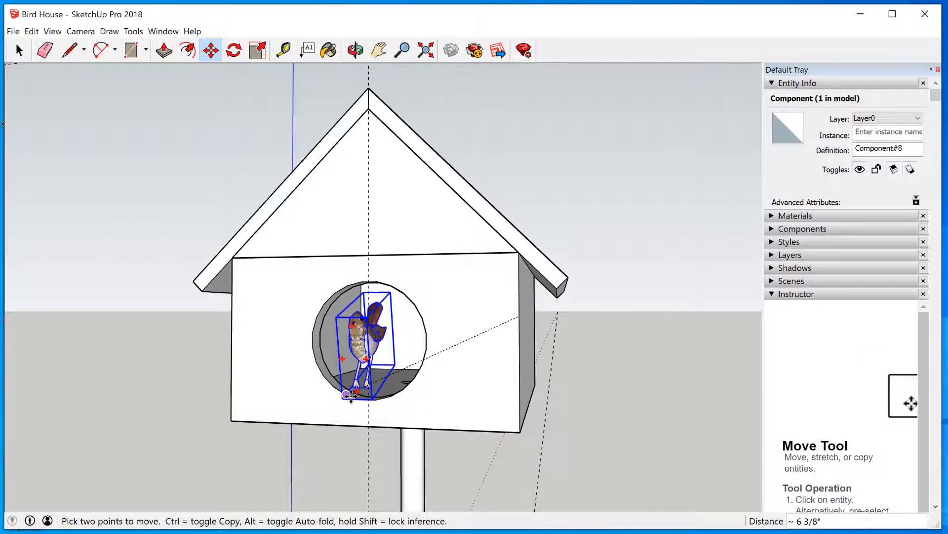
pyautogui.click(348, 396)
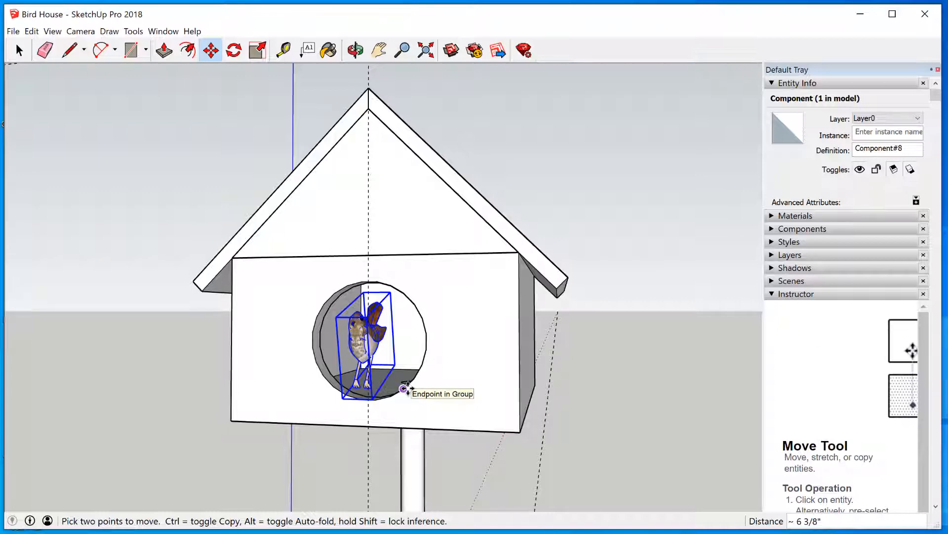
# Center the bird in the entrance hole on the vertical guide line, with its feet at the hole's lower edge
pyautogui.press('o')
pyautogui.moveTo(402, 388); pyautogui.dragTo(475, 367)
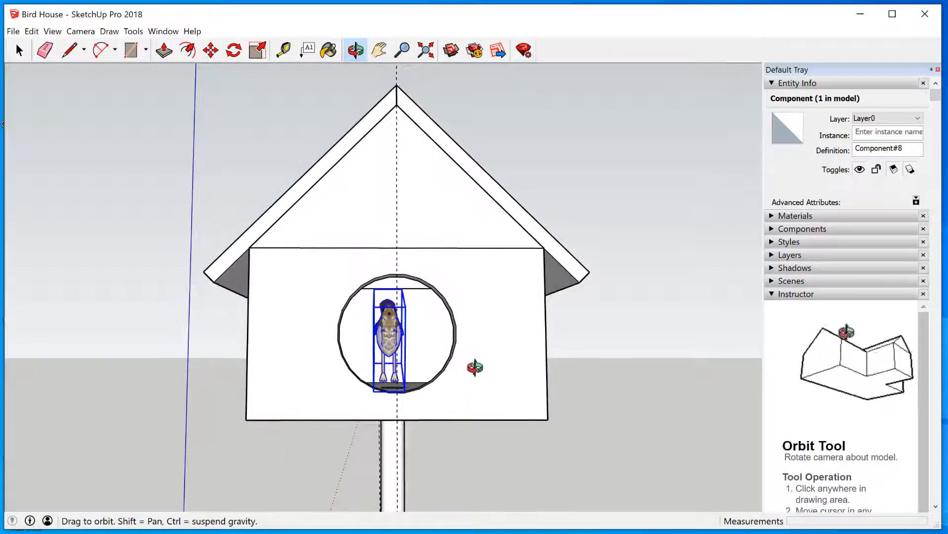
pyautogui.press('m')
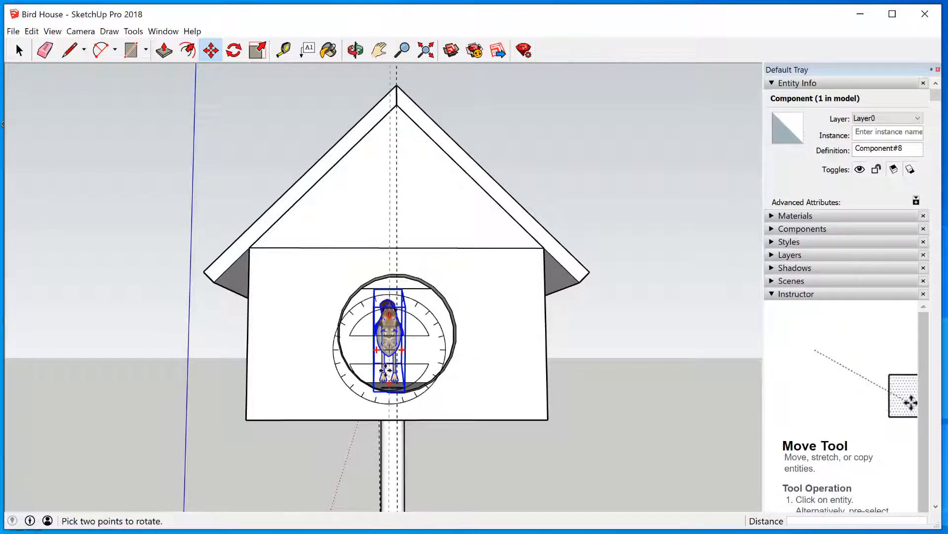
pyautogui.click(389, 349)
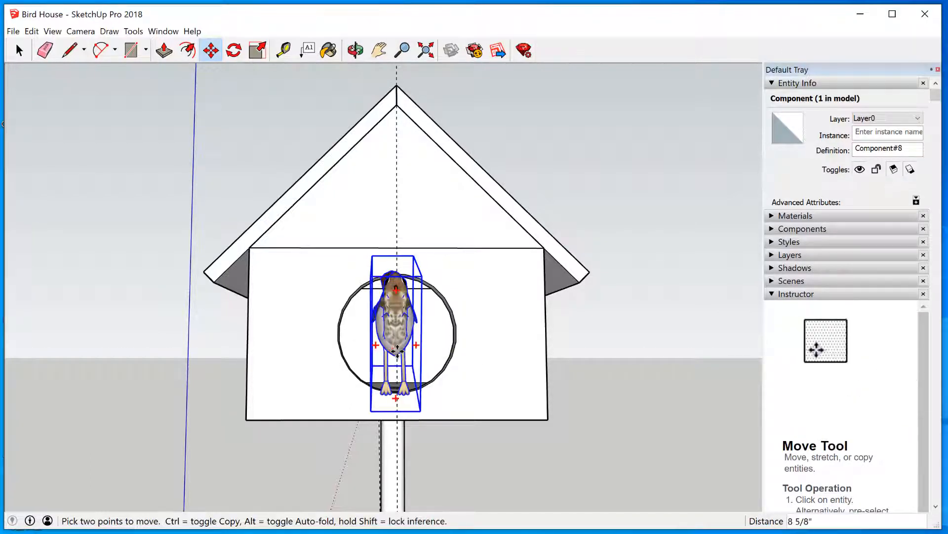
pyautogui.click(388, 351)
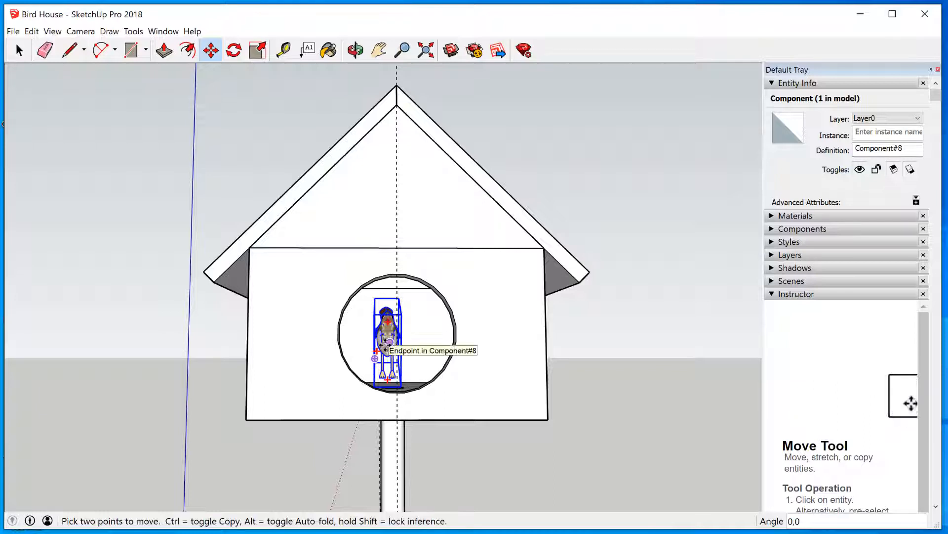
pyautogui.click(387, 345)
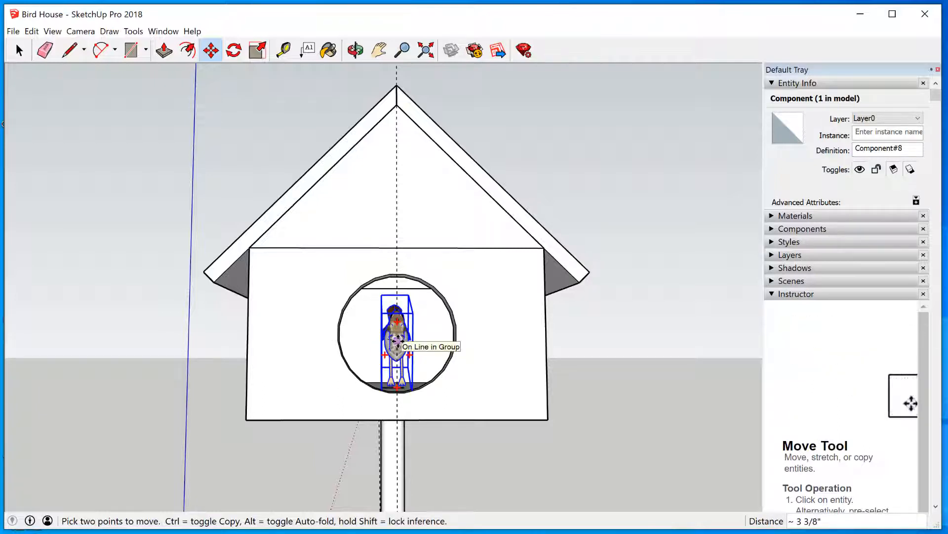
pyautogui.click(398, 341)
# Move the bird 15/16" outward along the red axis so it protrudes from the birdhouse's front wall
pyautogui.moveTo(453, 348); pyautogui.dragTo(241, 340, button='middle')
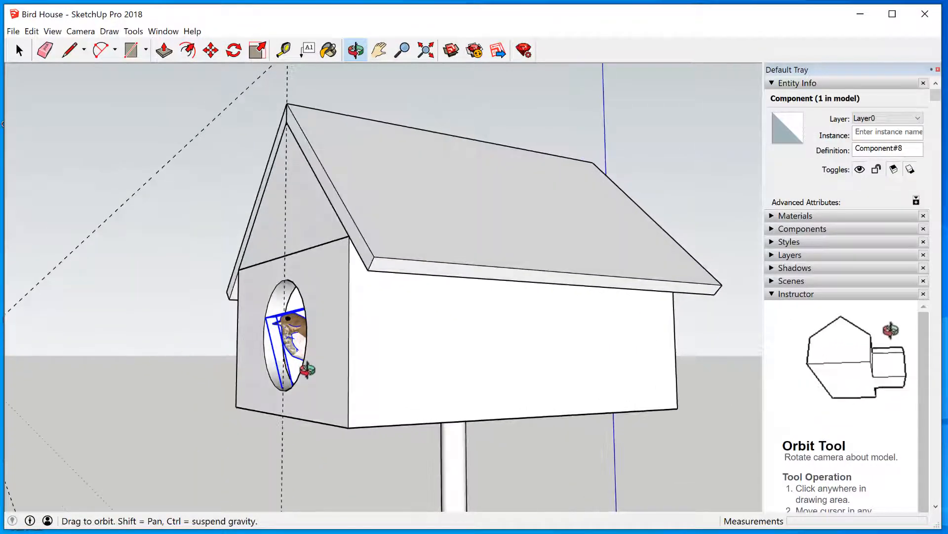
pyautogui.moveTo(308, 370); pyautogui.dragTo(192, 386, button='middle')
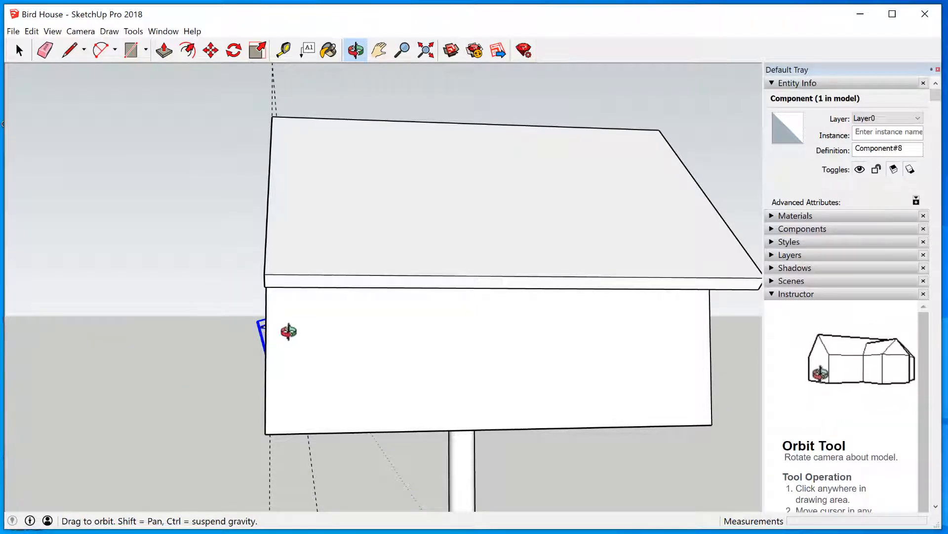
pyautogui.press('m')
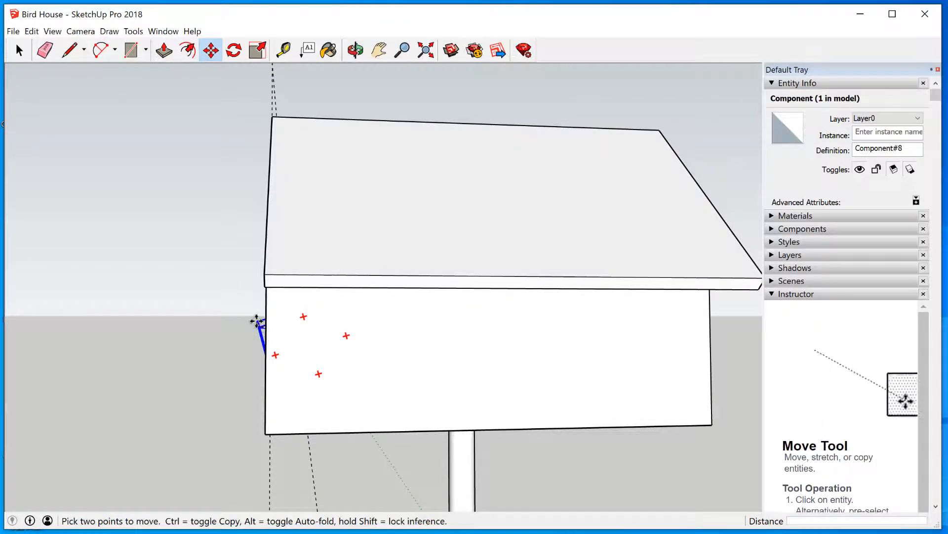
pyautogui.click(259, 326)
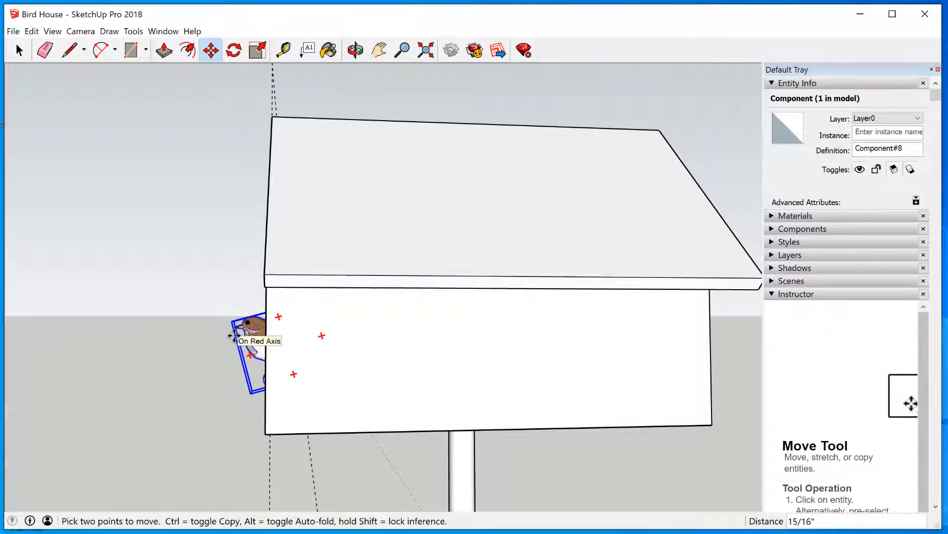
# Lower the bird 5/16" so its feet rest on the bottom rim of the entrance hole
pyautogui.moveTo(237, 326); pyautogui.dragTo(568, 300, button='middle')
pyautogui.scroll(4, 404, 323)
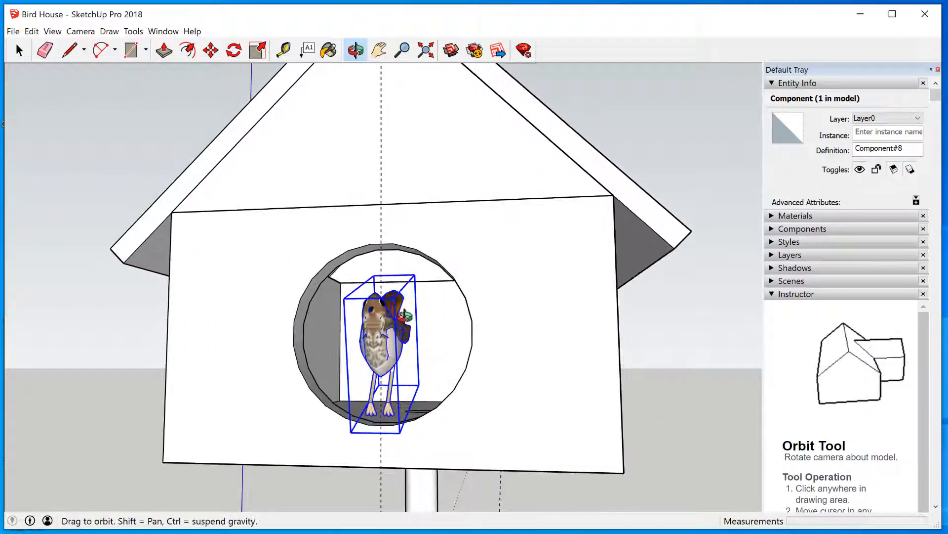
pyautogui.moveTo(418, 351); pyautogui.dragTo(213, 344, button='middle')
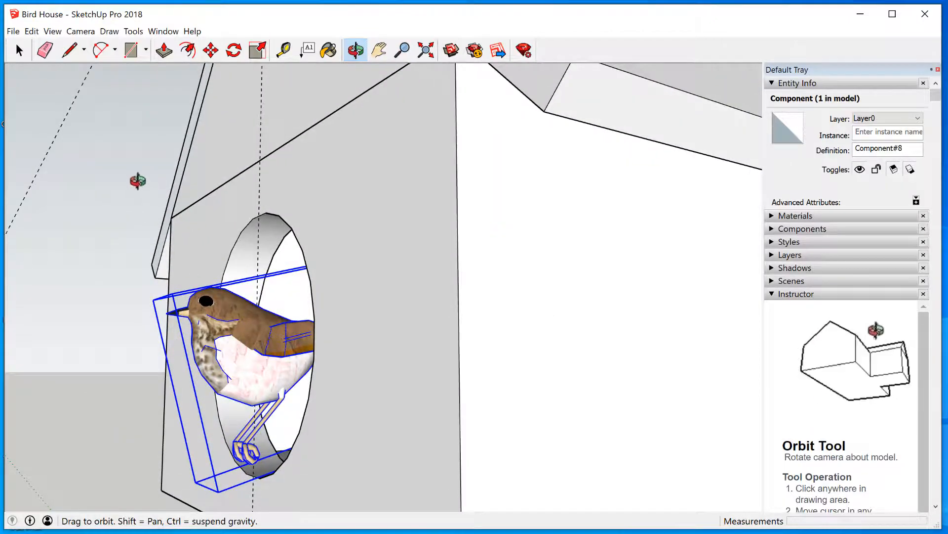
pyautogui.press('m')
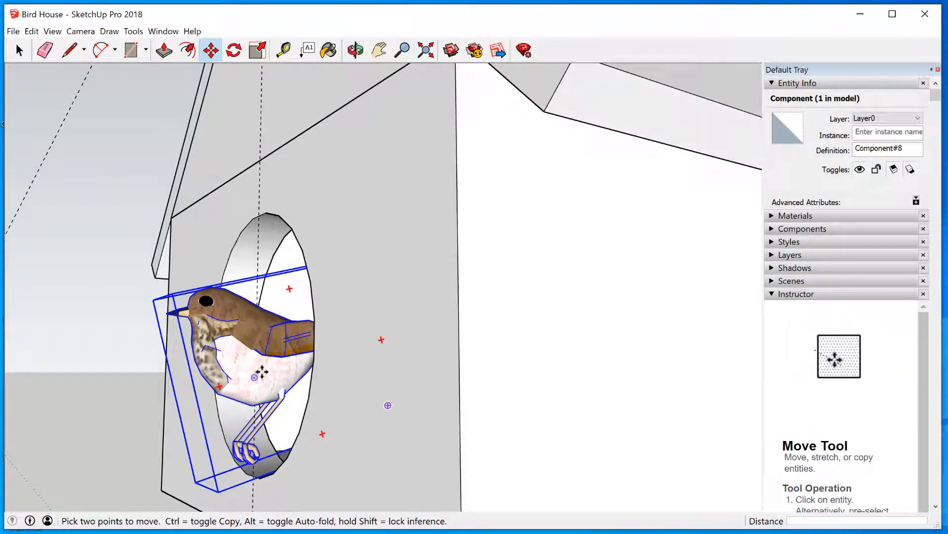
pyautogui.click(257, 478)
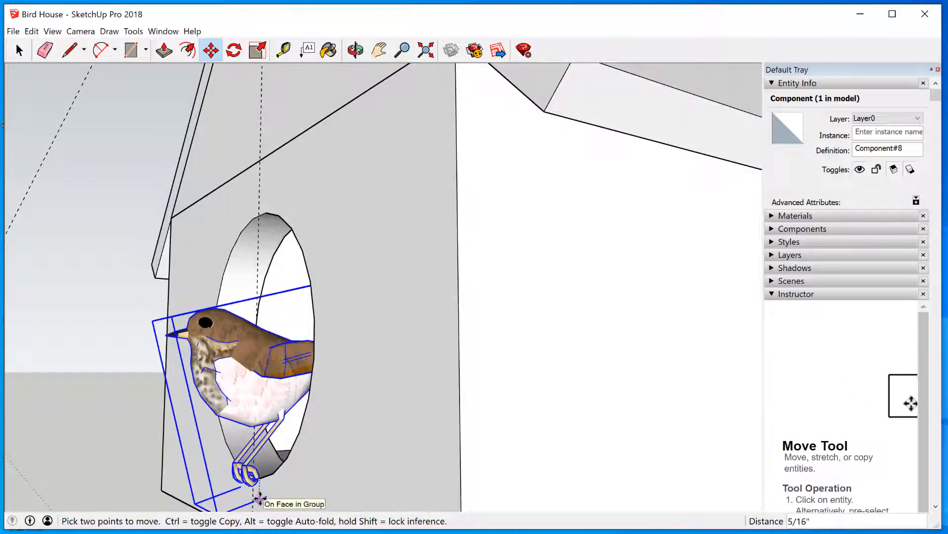
pyautogui.click(259, 499)
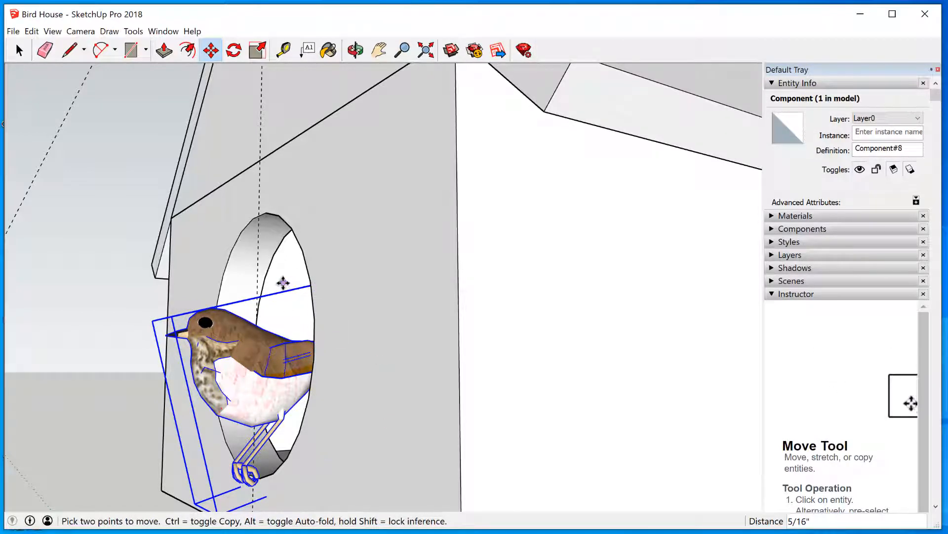
# Check the perched bird from an angled view and from a distance, and clear its selection
pyautogui.press('o')
pyautogui.moveTo(277, 275); pyautogui.dragTo(379, 250)
pyautogui.scroll(-4, 380, 258)
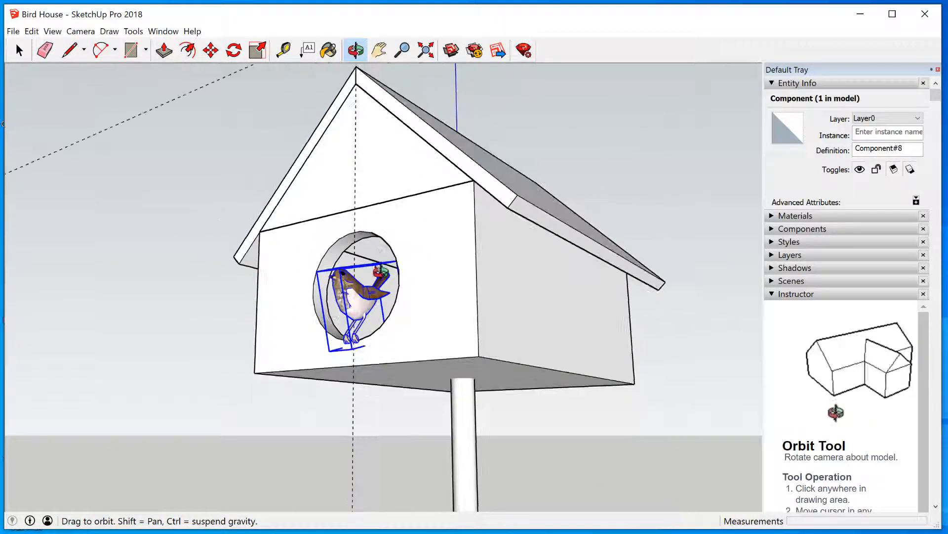
pyautogui.scroll(-2, 379, 272)
pyautogui.moveTo(356, 281); pyautogui.dragTo(620, 383)
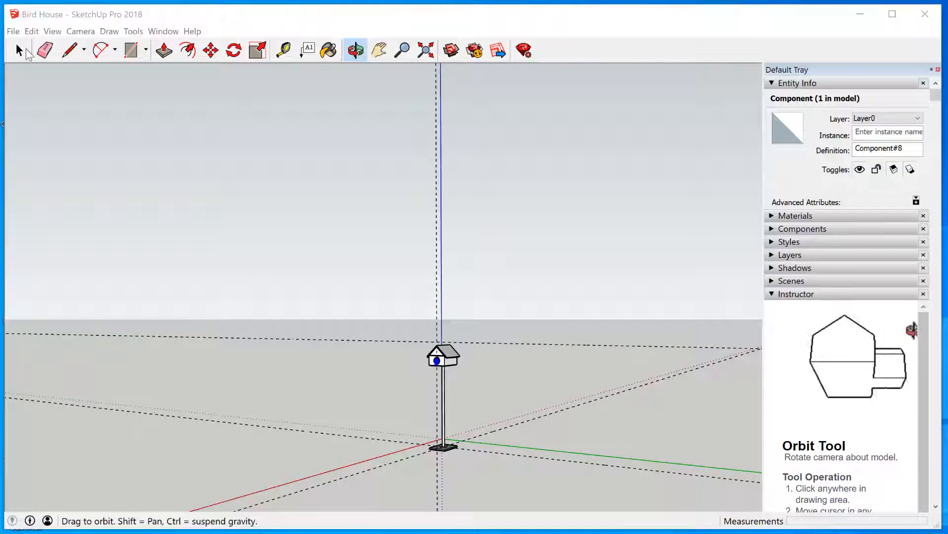
pyautogui.click(25, 51)
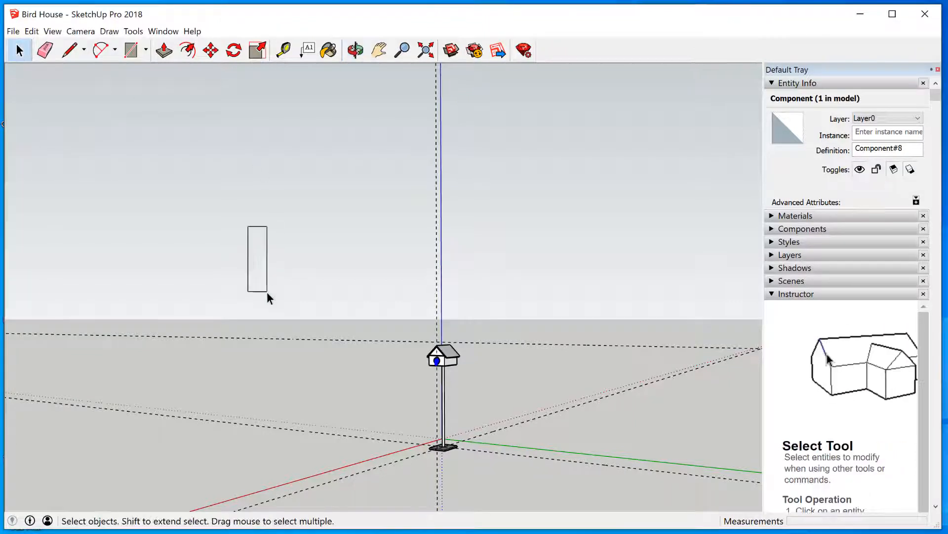
pyautogui.moveTo(258, 459); pyautogui.dragTo(260, 458)
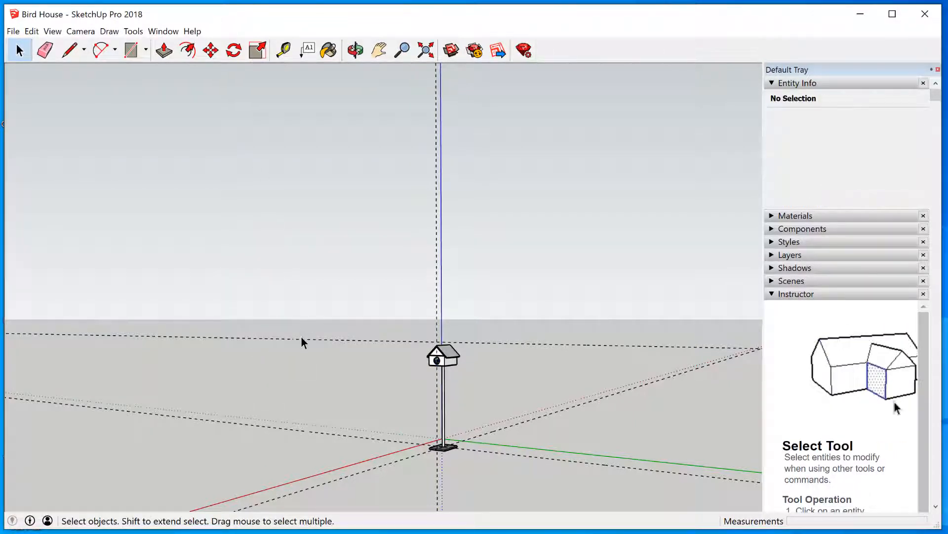
pyautogui.click(304, 339)
pyautogui.click(318, 330)
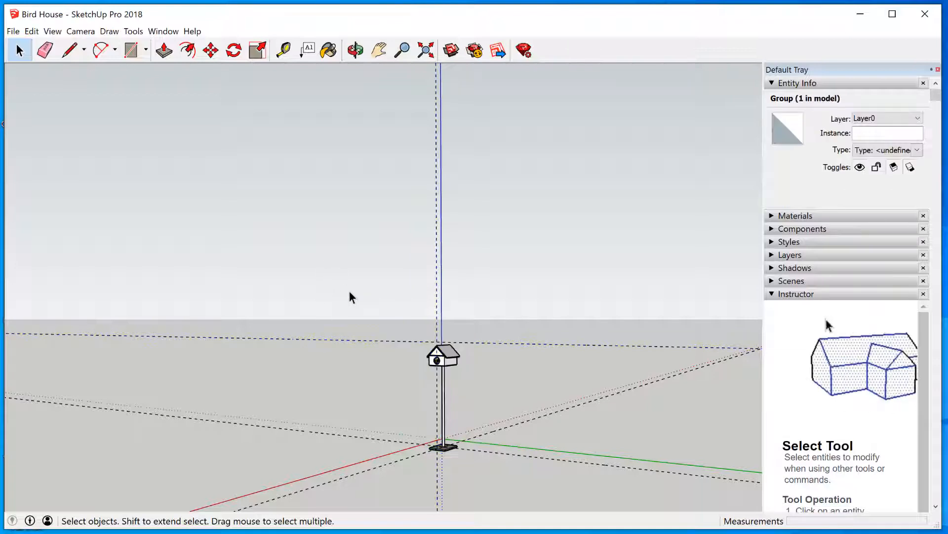
pyautogui.click(396, 342)
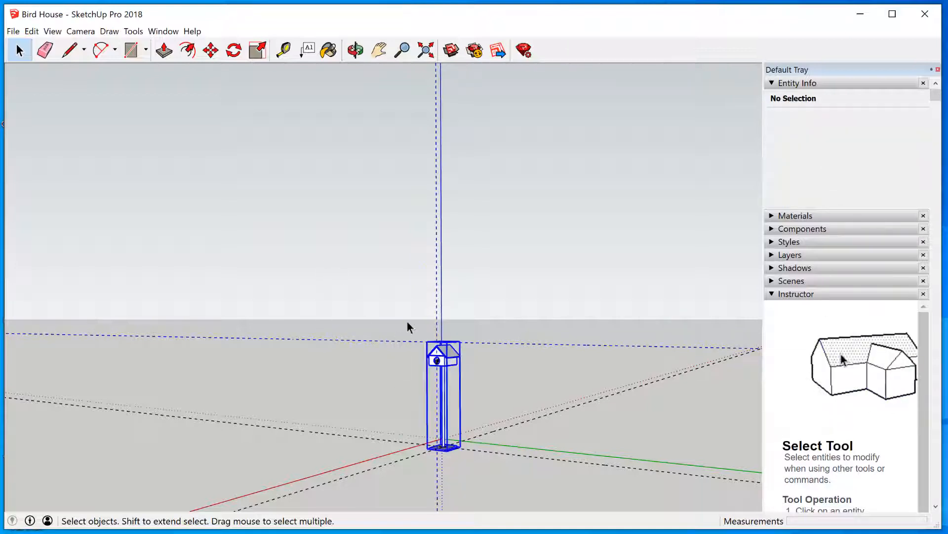
pyautogui.click(382, 194)
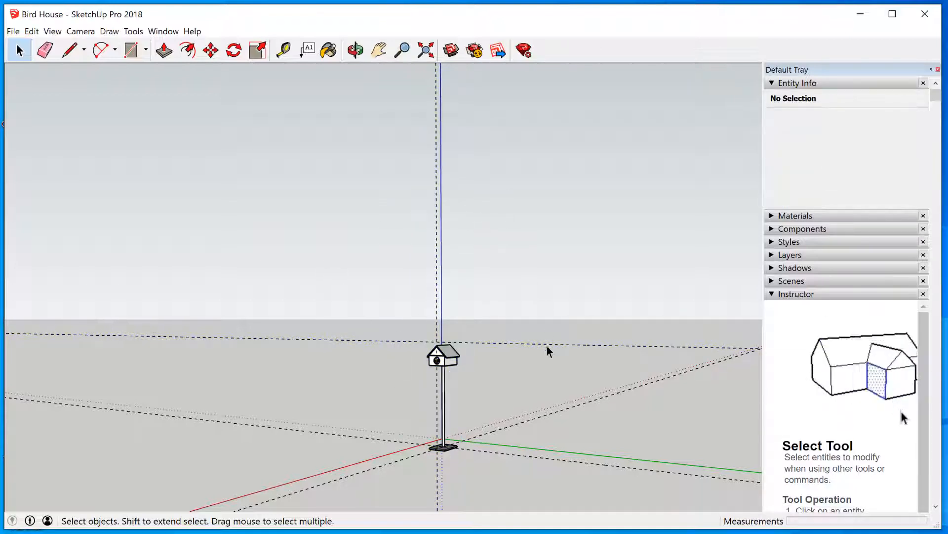
# Erase the two guide lines on the ground that cross at the birdhouse's base
pyautogui.rightClick(539, 461)
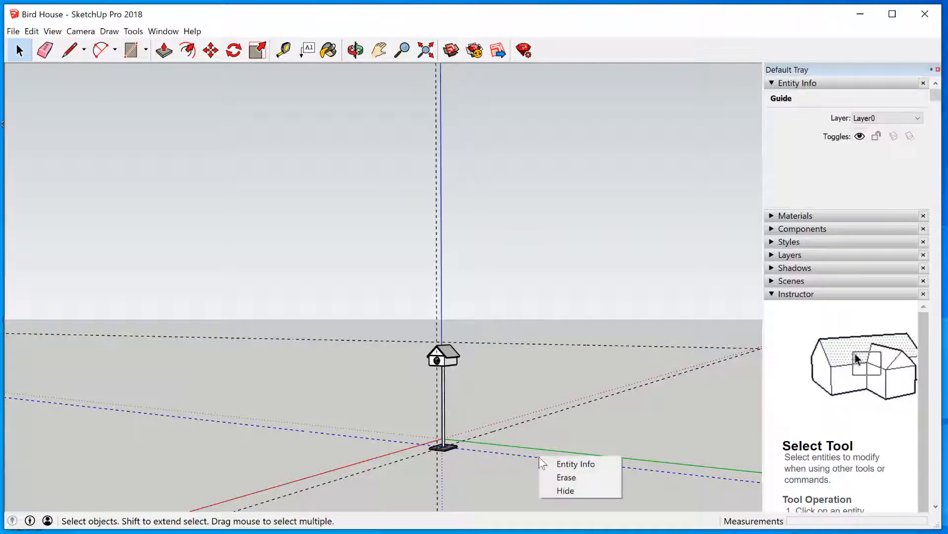
pyautogui.click(563, 477)
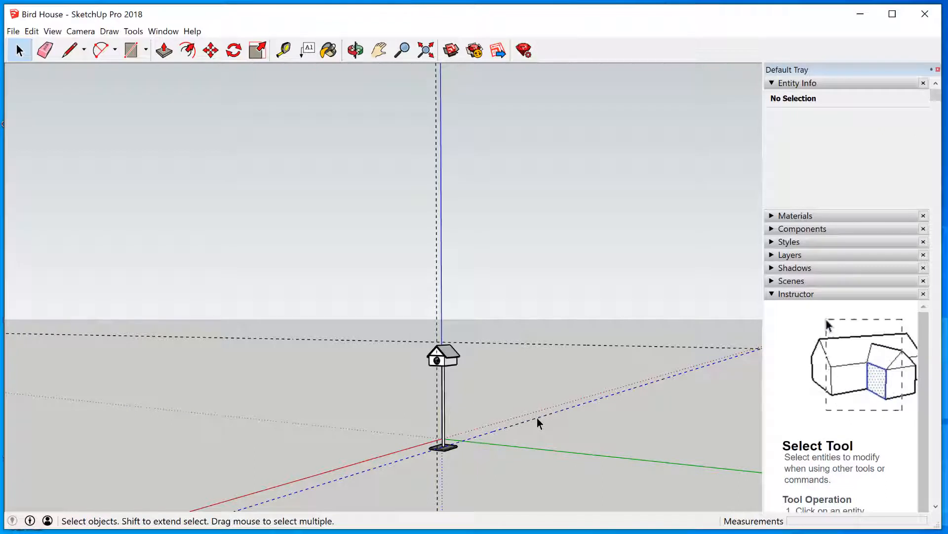
pyautogui.click(536, 416)
pyautogui.click(540, 441)
pyautogui.rightClick(536, 420)
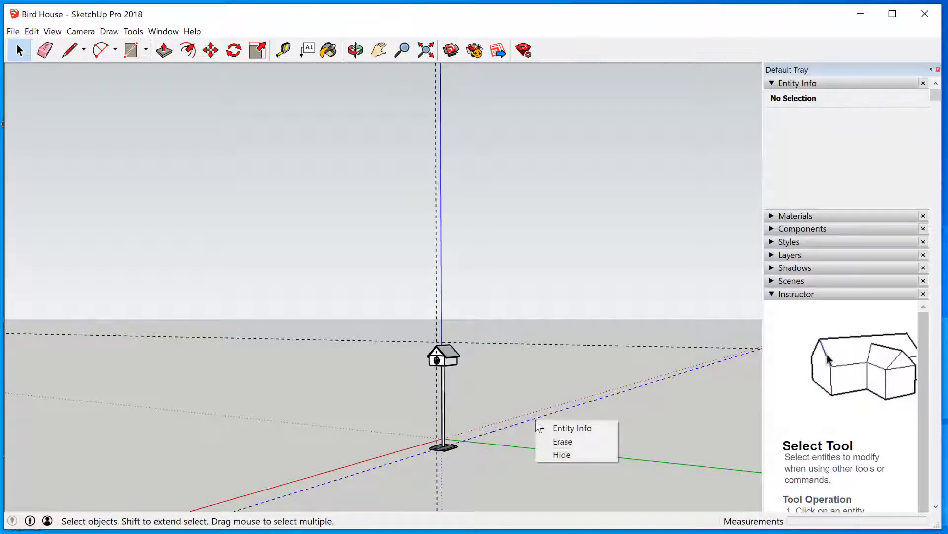
pyautogui.click(558, 439)
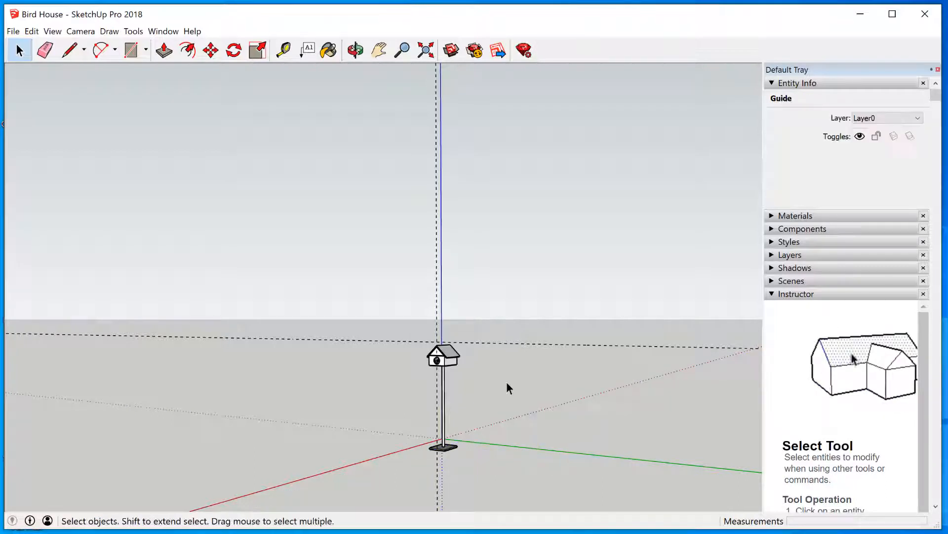
pyautogui.click(437, 402)
pyautogui.rightClick(437, 404)
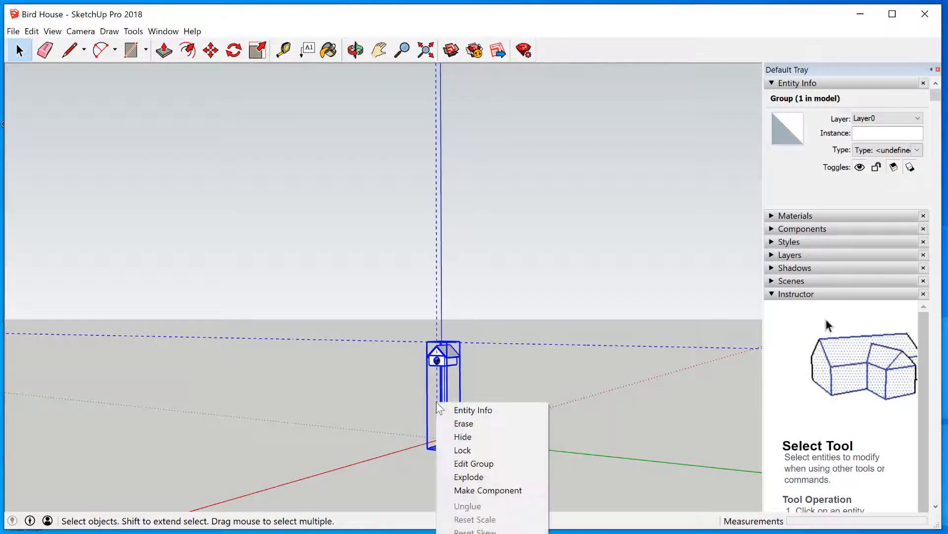
pyautogui.click(500, 463)
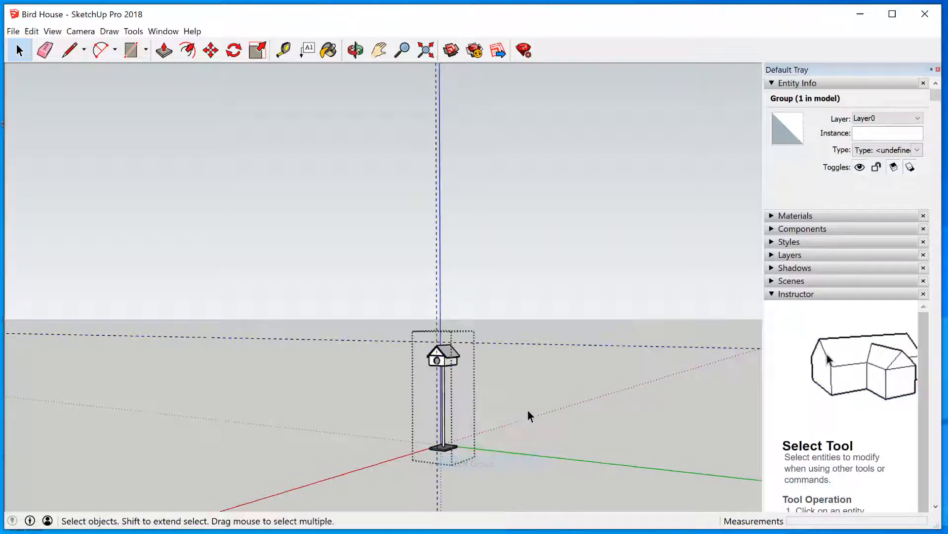
pyautogui.click(385, 367)
# Erase the nested body-and-post group together with its guide lines inside the birdhouse group, and undo the deletion
pyautogui.scroll(2, 379, 357)
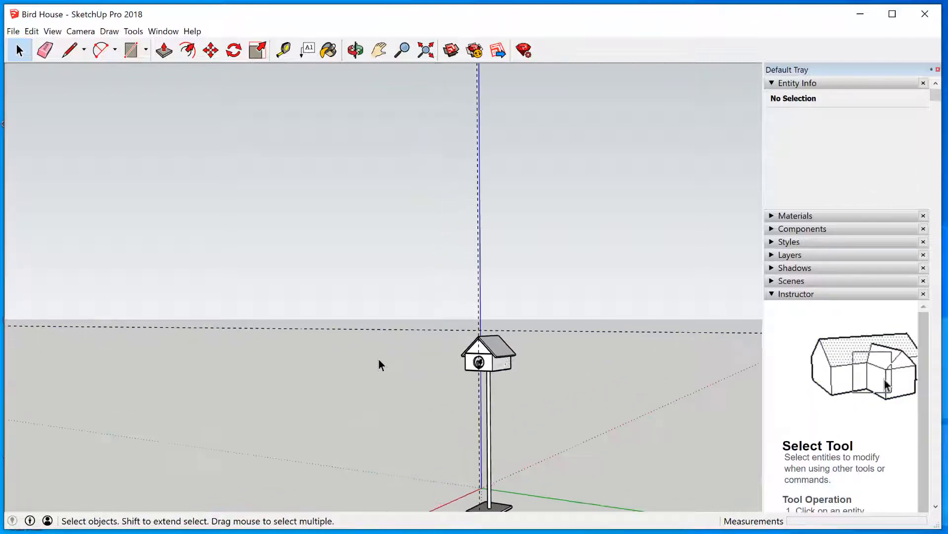
pyautogui.click(479, 352)
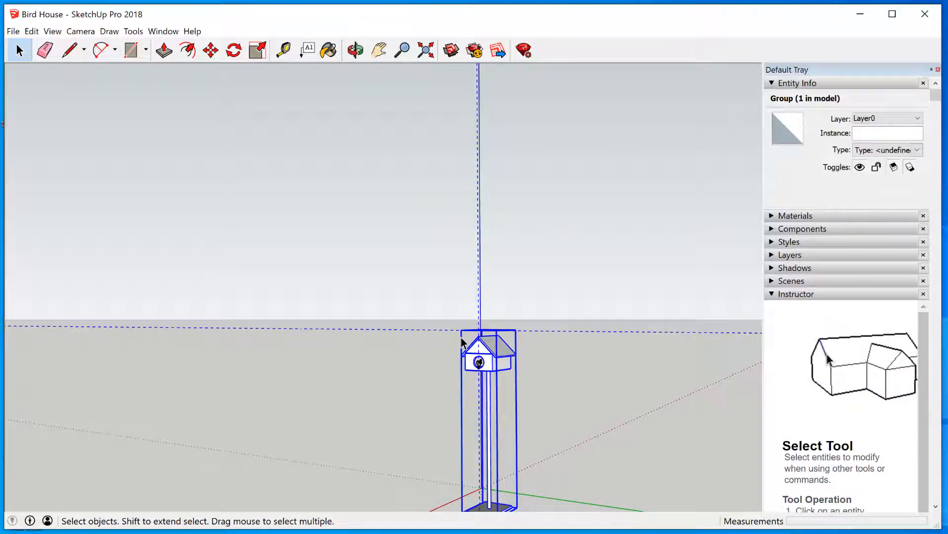
pyautogui.doubleClick(448, 329)
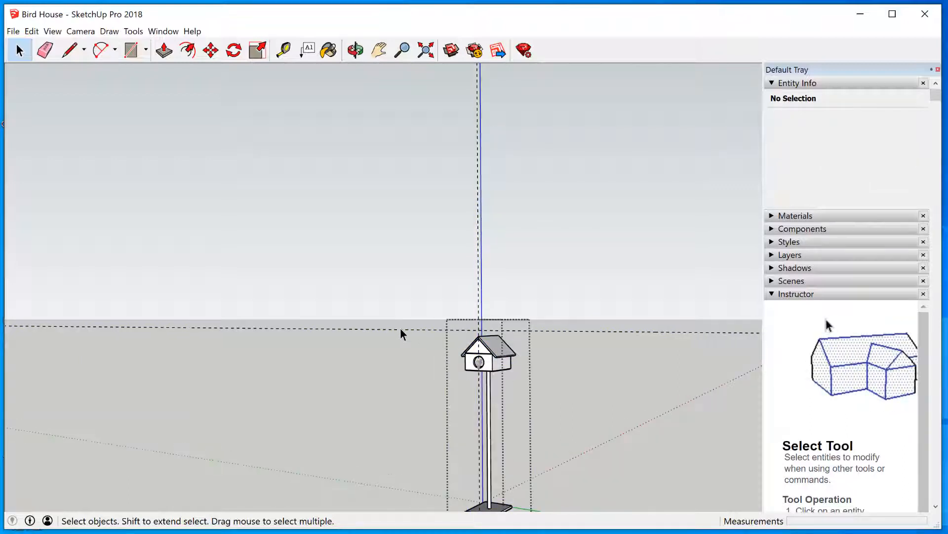
pyautogui.hotkey('ctrl', 'a')
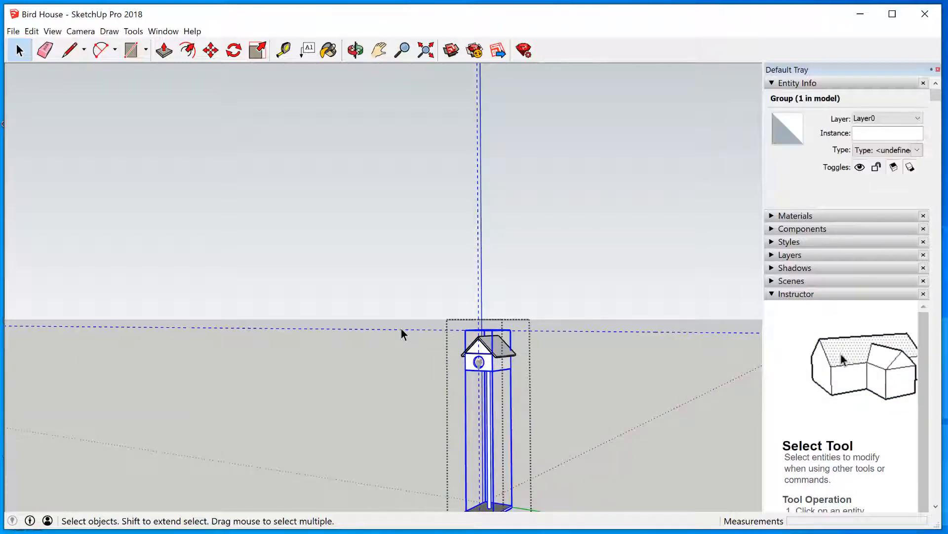
pyautogui.rightClick(401, 329)
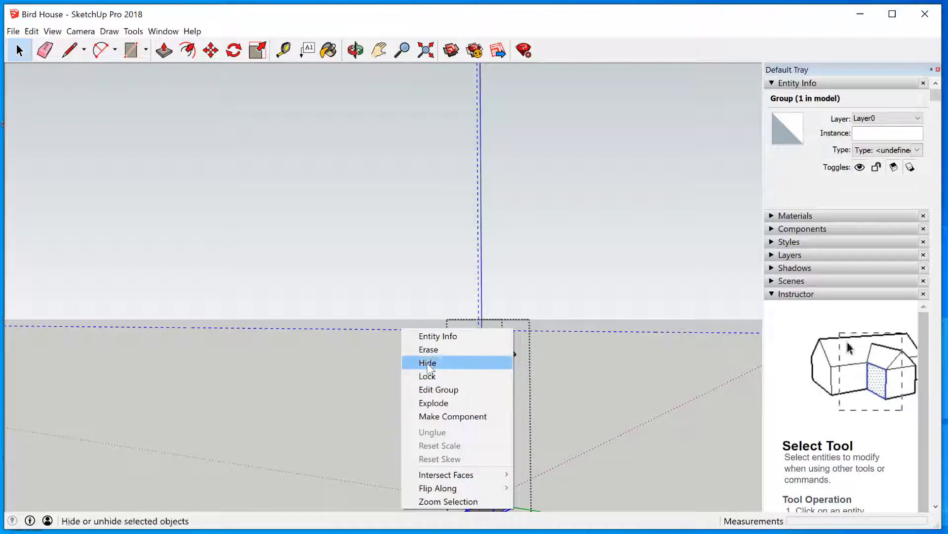
pyautogui.click(426, 350)
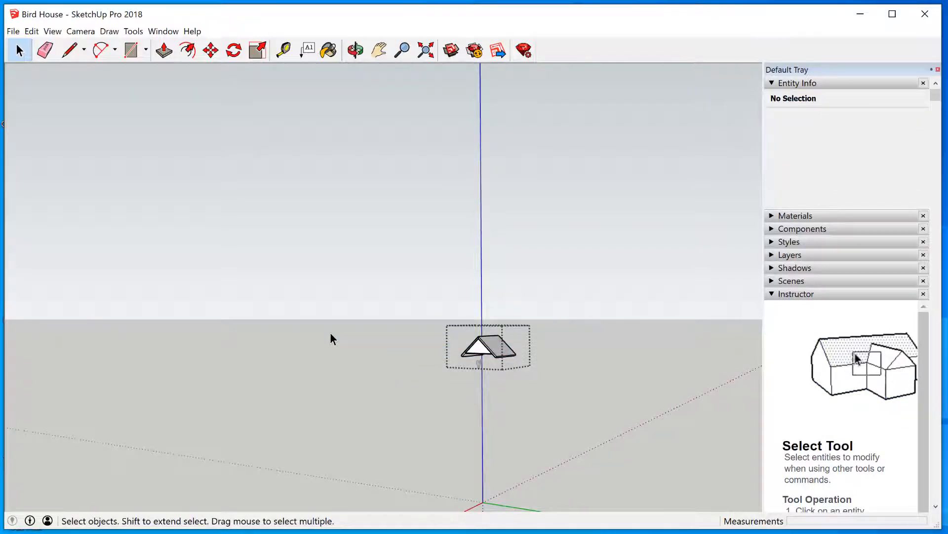
pyautogui.hotkey('ctrl', 'z')
pyautogui.click(351, 277)
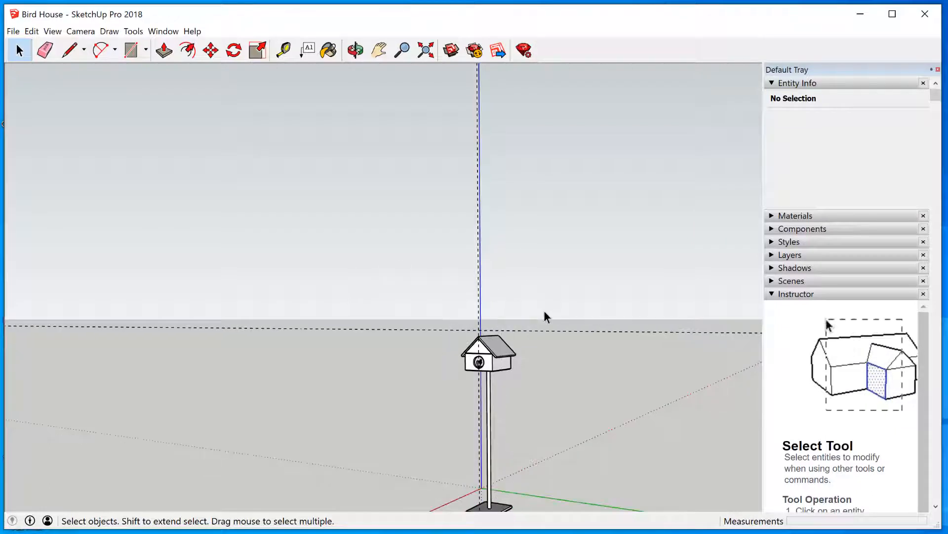
# Open the birdhouse group and its nested body-and-post group, and erase the horizontal guide line at roof height
pyautogui.moveTo(468, 196); pyautogui.dragTo(524, 217)
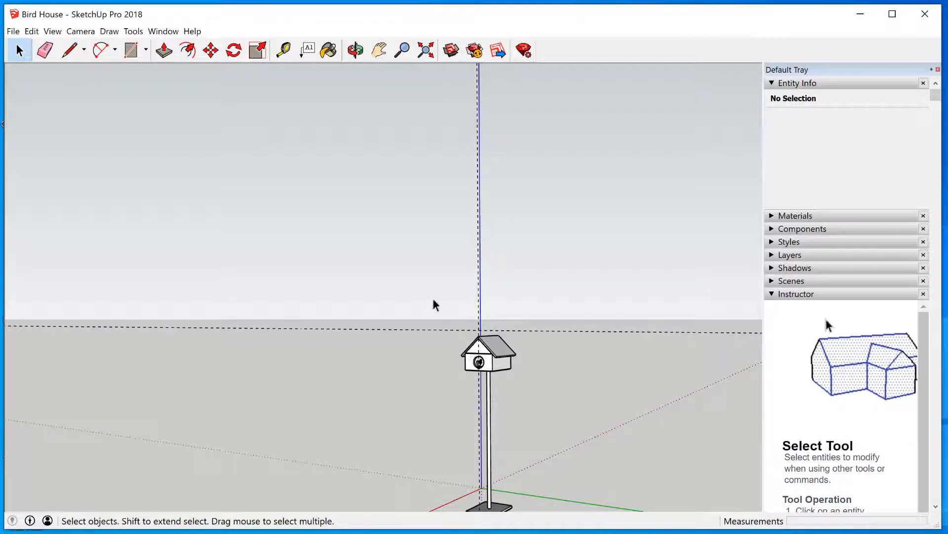
pyautogui.click(504, 361)
pyautogui.press('Return')
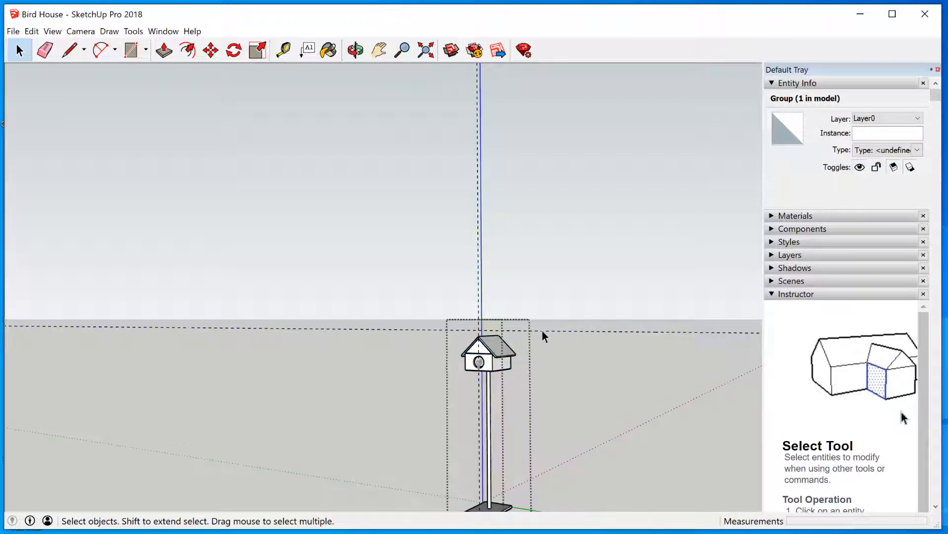
pyautogui.click(542, 331)
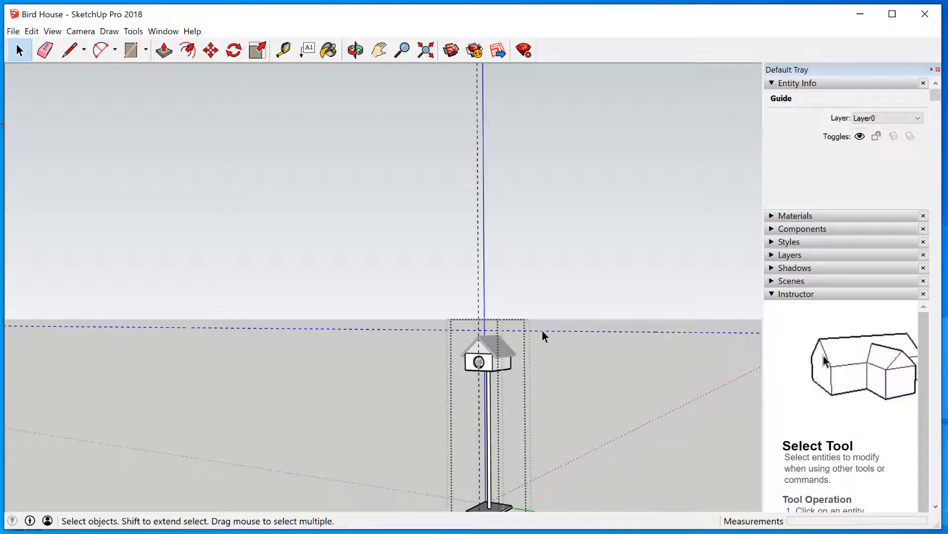
pyautogui.rightClick(542, 331)
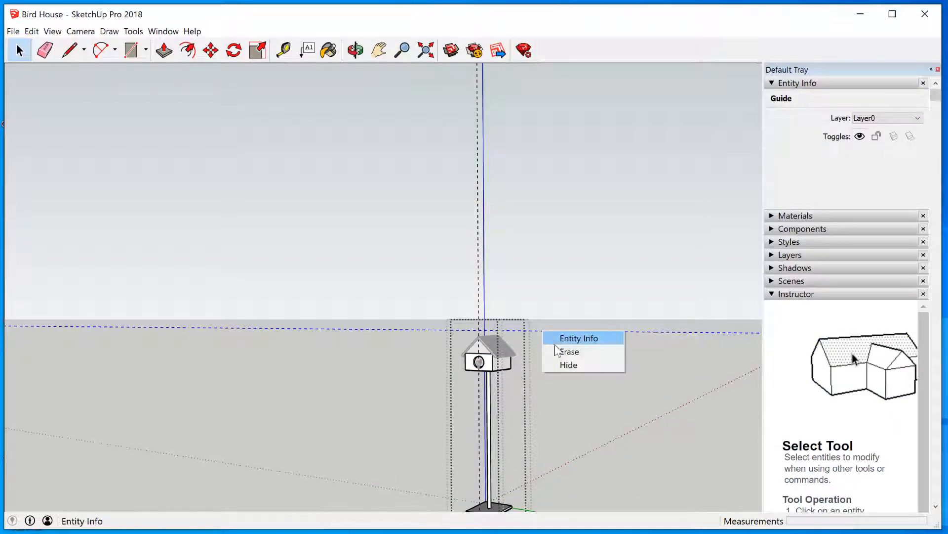
pyautogui.click(568, 351)
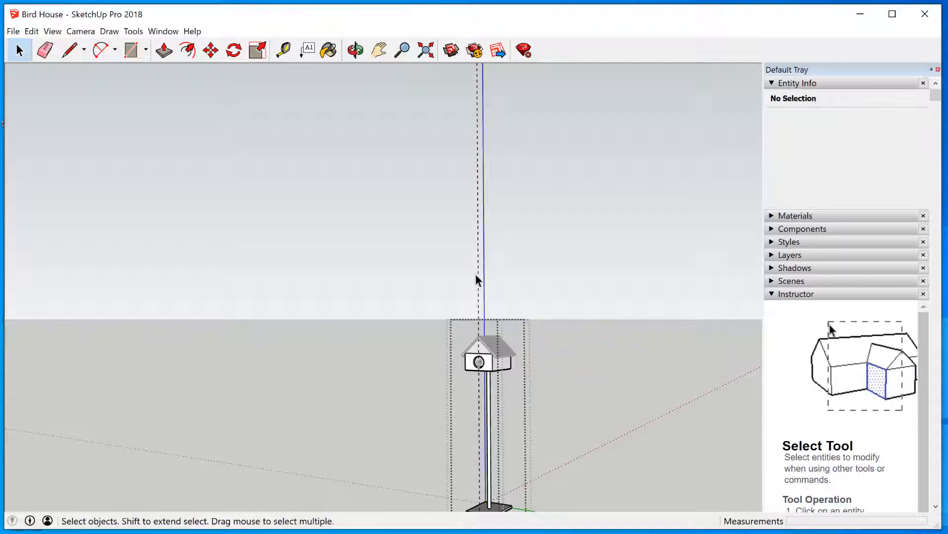
pyautogui.click(476, 274)
pyautogui.doubleClick(477, 276)
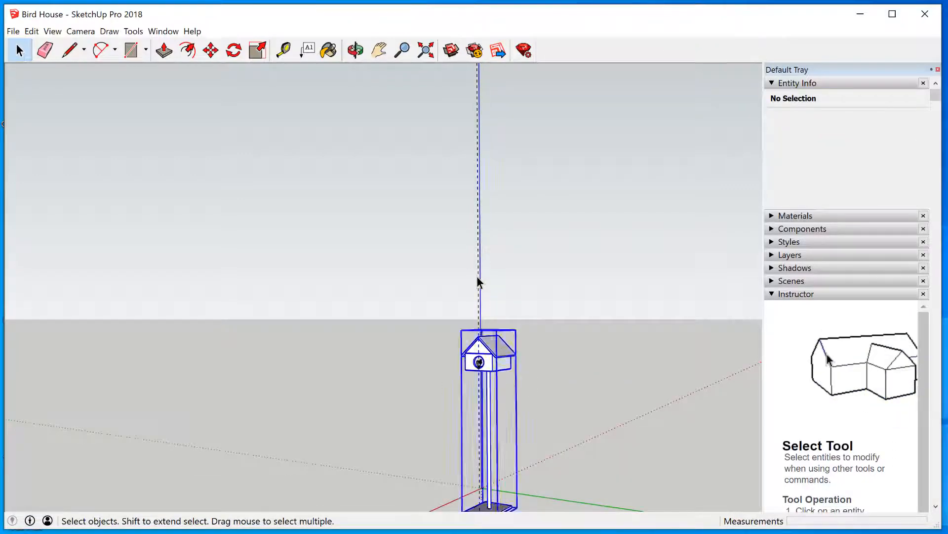
pyautogui.click(478, 276)
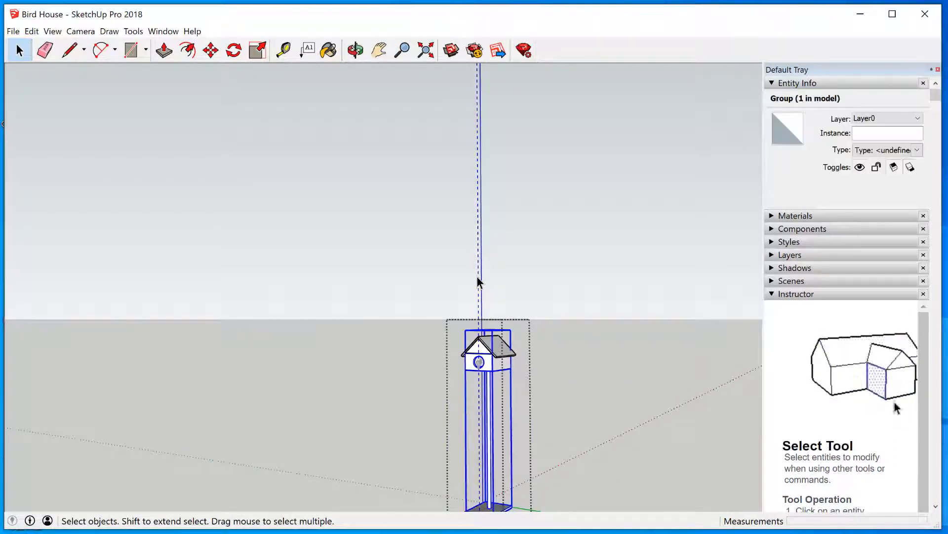
pyautogui.rightClick(477, 277)
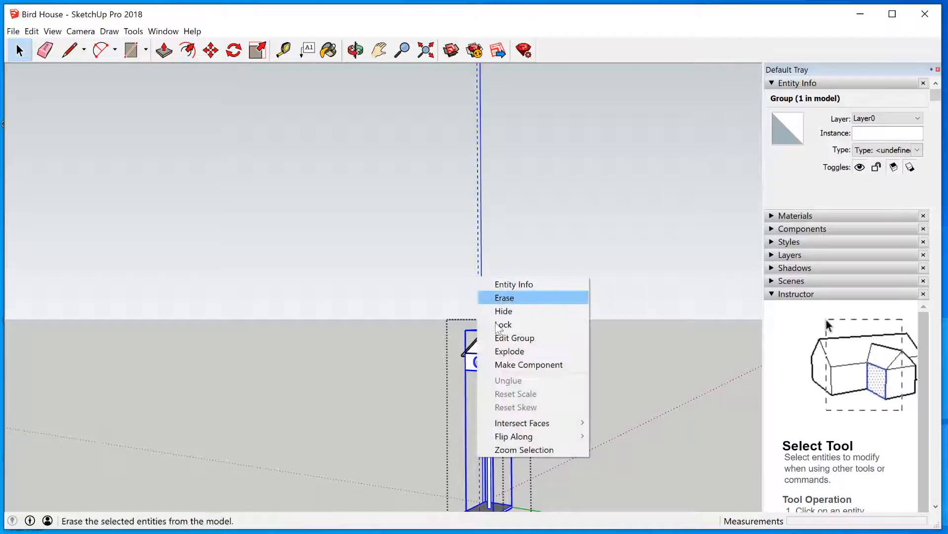
pyautogui.click(501, 297)
# Open the birdhouse group and its nested group, and erase the vertical guide line rising through the roof peak
pyautogui.scroll(5, 384, 245)
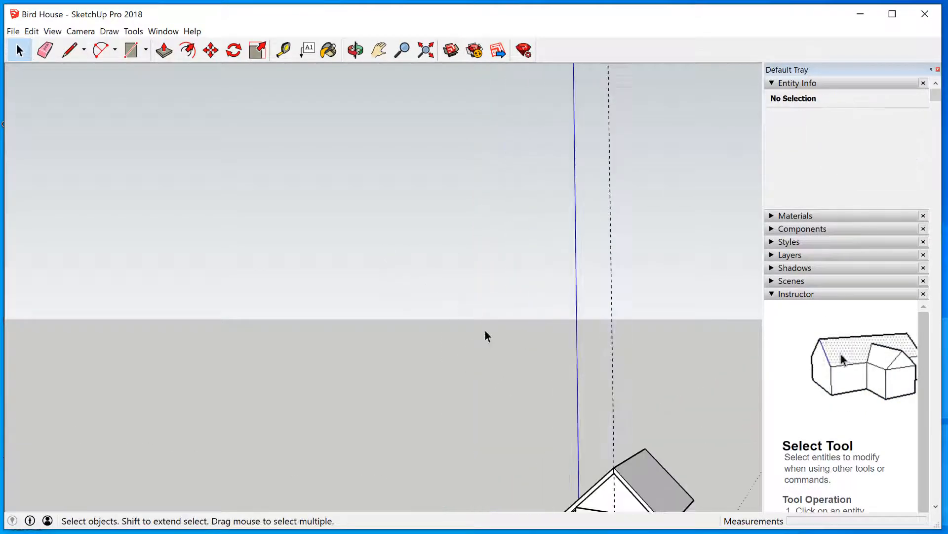
pyautogui.doubleClick(613, 374)
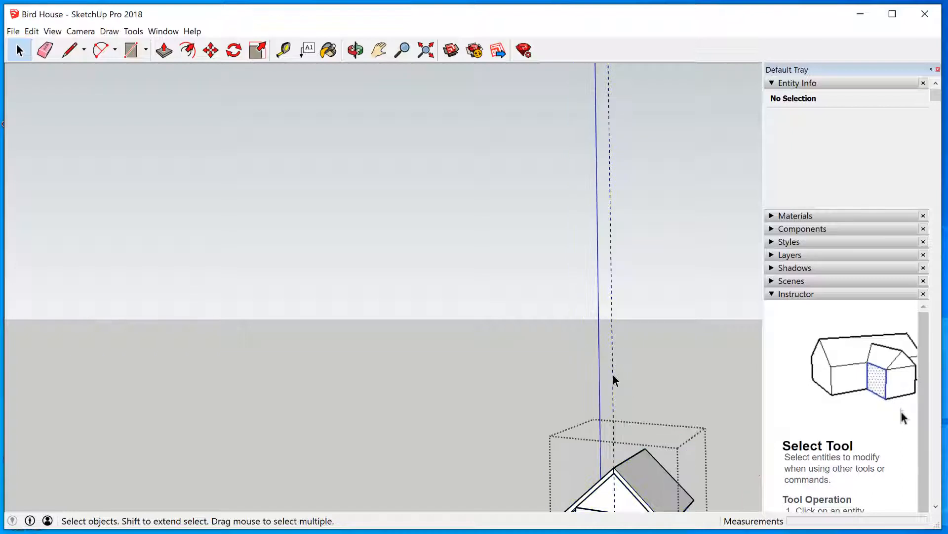
pyautogui.click(613, 374)
pyautogui.doubleClick(613, 380)
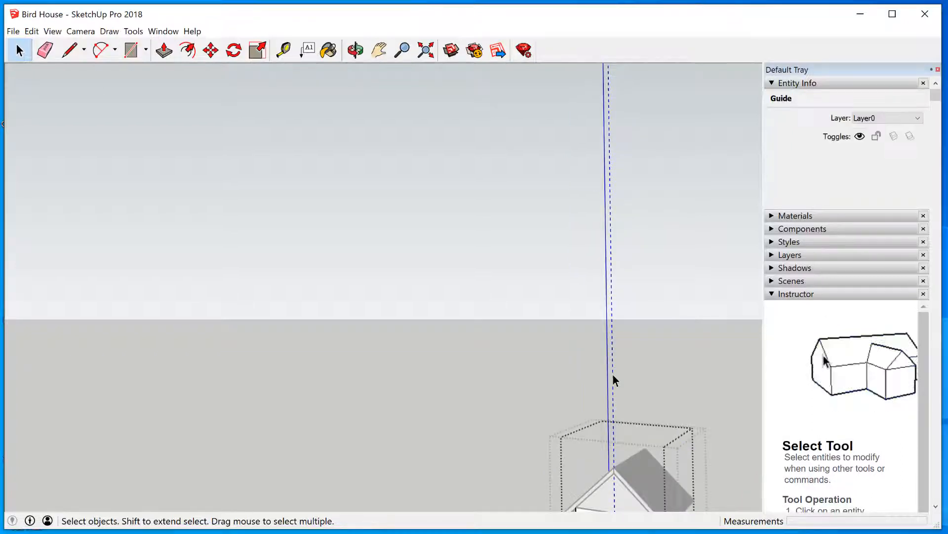
pyautogui.rightClick(612, 378)
pyautogui.click(637, 394)
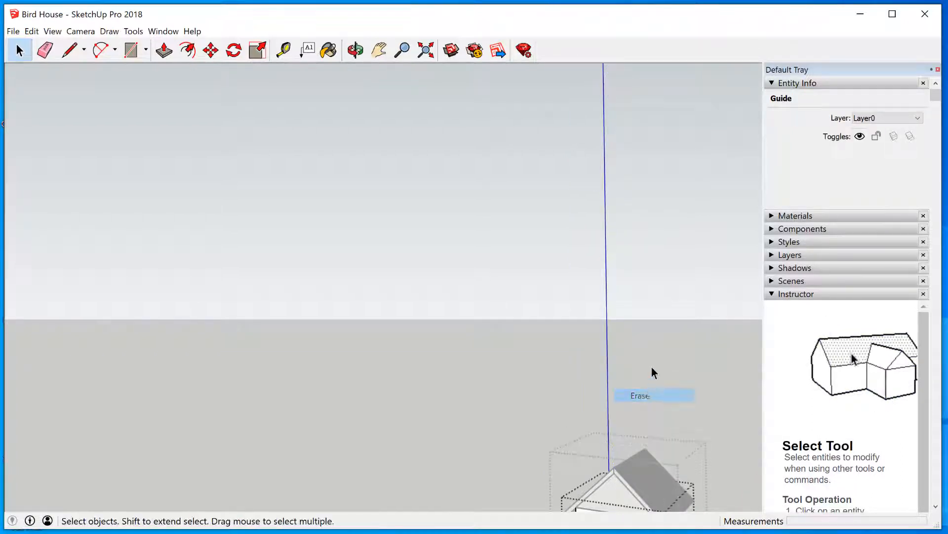
pyautogui.scroll(-6, 657, 339)
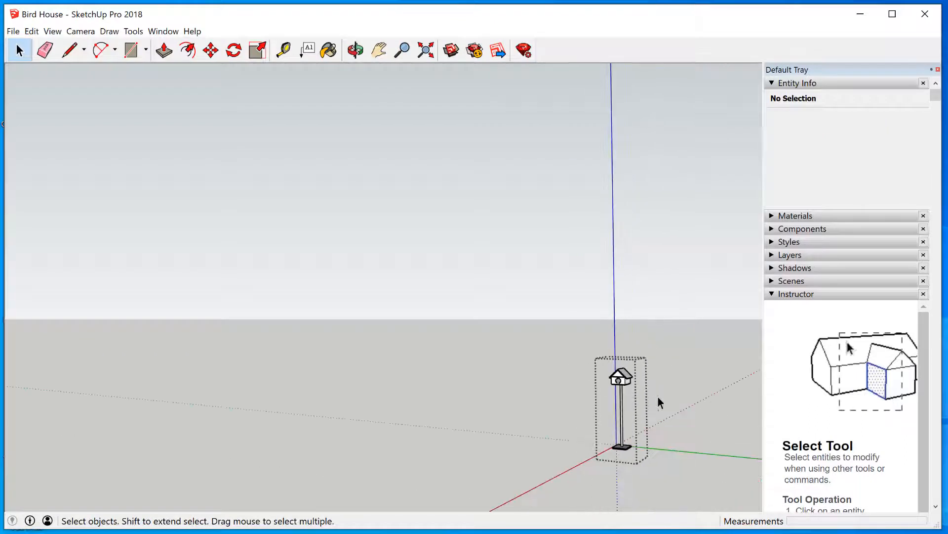
# Examine the birdhouse up close and from a distance for leftover guide lines
pyautogui.scroll(3, 582, 393)
pyautogui.scroll(2, 598, 375)
pyautogui.scroll(-6, 502, 313)
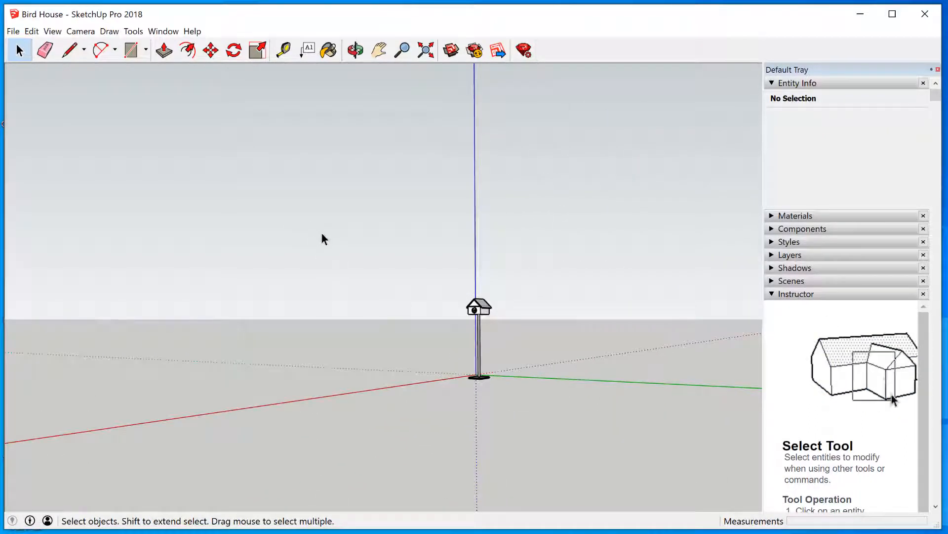
pyautogui.scroll(5, 468, 286)
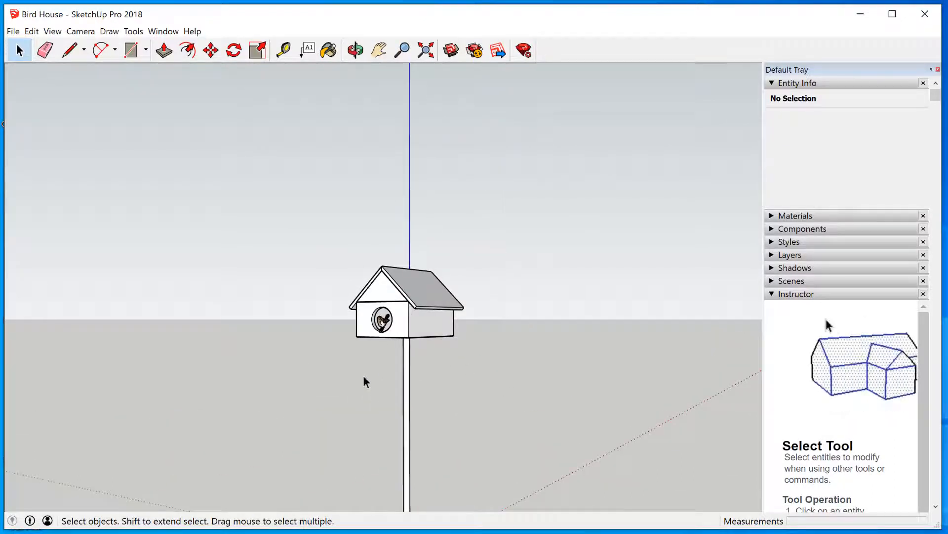
pyautogui.scroll(-5, 365, 381)
pyautogui.scroll(2, 385, 413)
pyautogui.scroll(3, 434, 203)
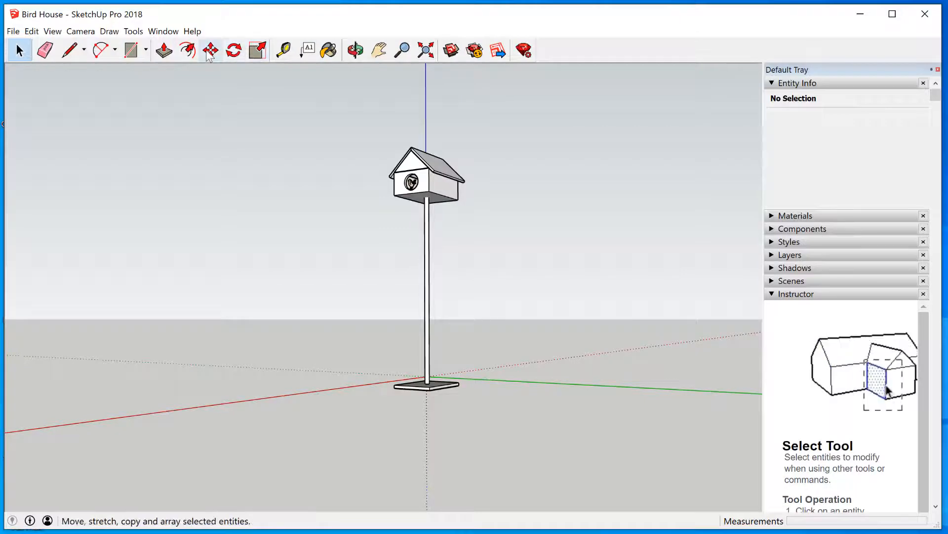
# Inspect the whole birdhouse and the bird in its entrance hole from above and from a lower angle
pyautogui.click(355, 50)
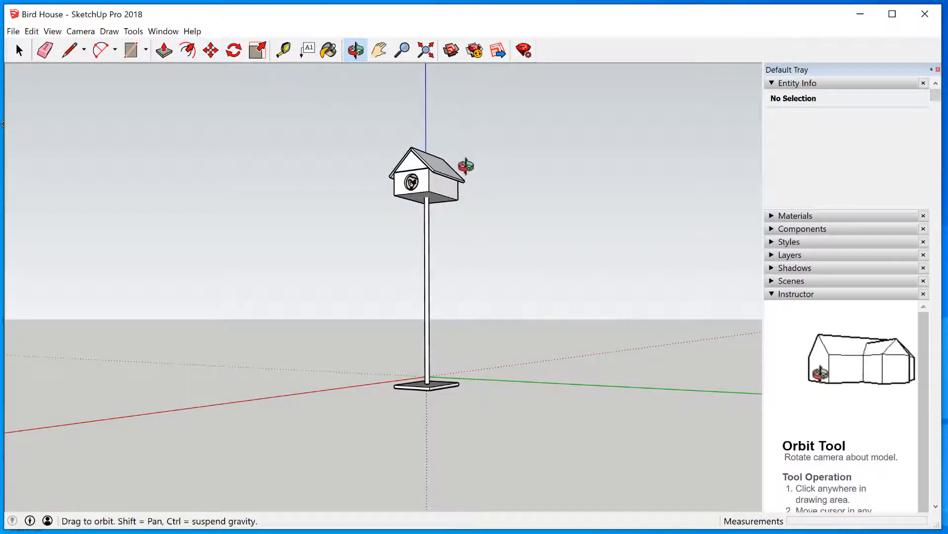
pyautogui.moveTo(506, 182); pyautogui.dragTo(555, 286)
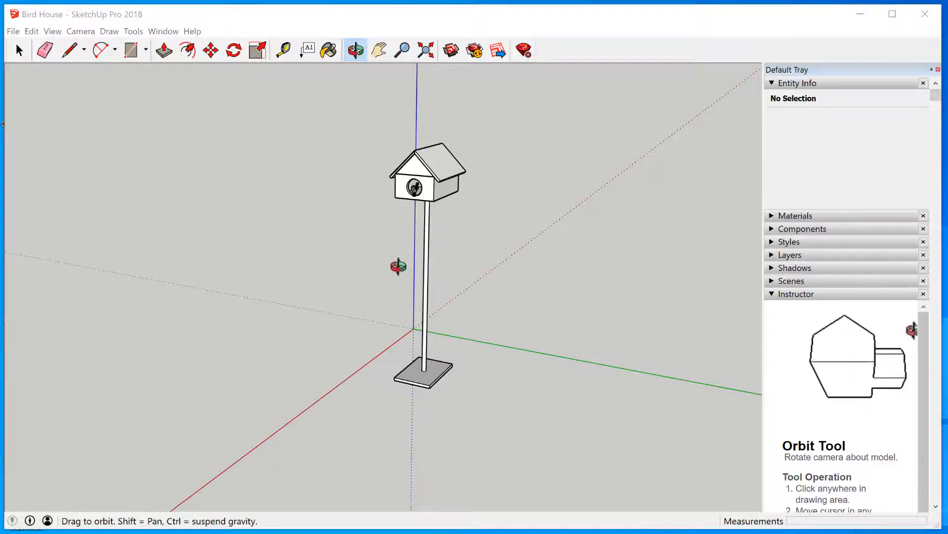
pyautogui.moveTo(376, 267); pyautogui.dragTo(390, 261)
pyautogui.scroll(4, 416, 187)
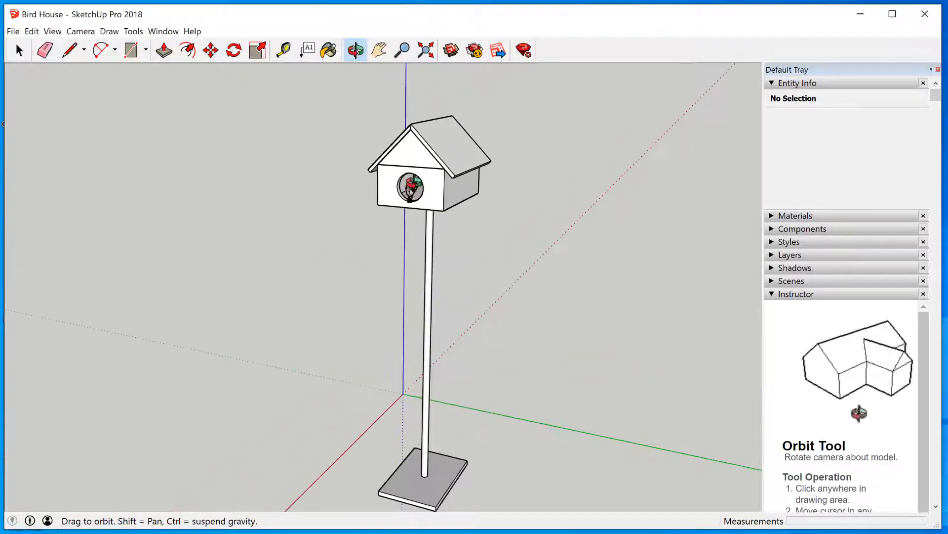
pyautogui.scroll(-3, 346, 221)
pyautogui.scroll(1, 272, 236)
pyautogui.scroll(1, 272, 242)
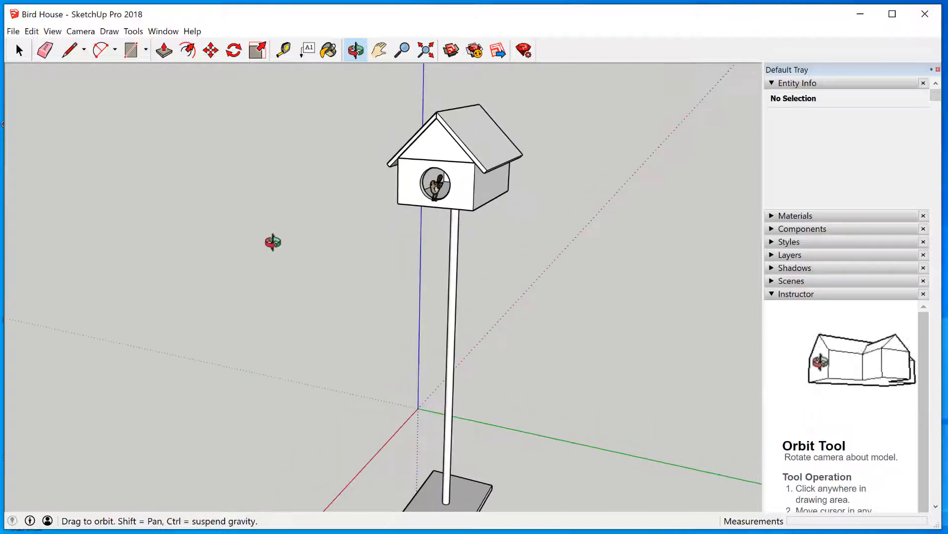
pyautogui.scroll(-2, 272, 254)
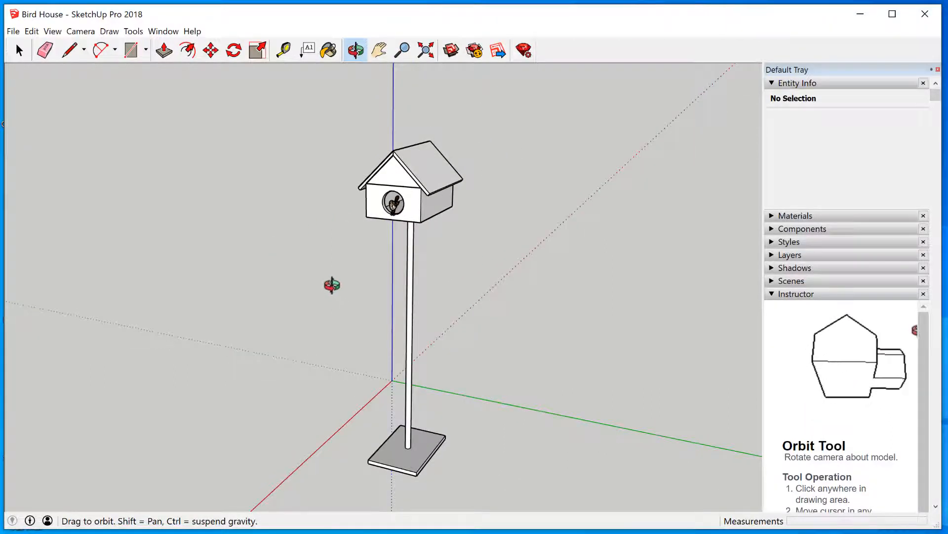
pyautogui.press('m')
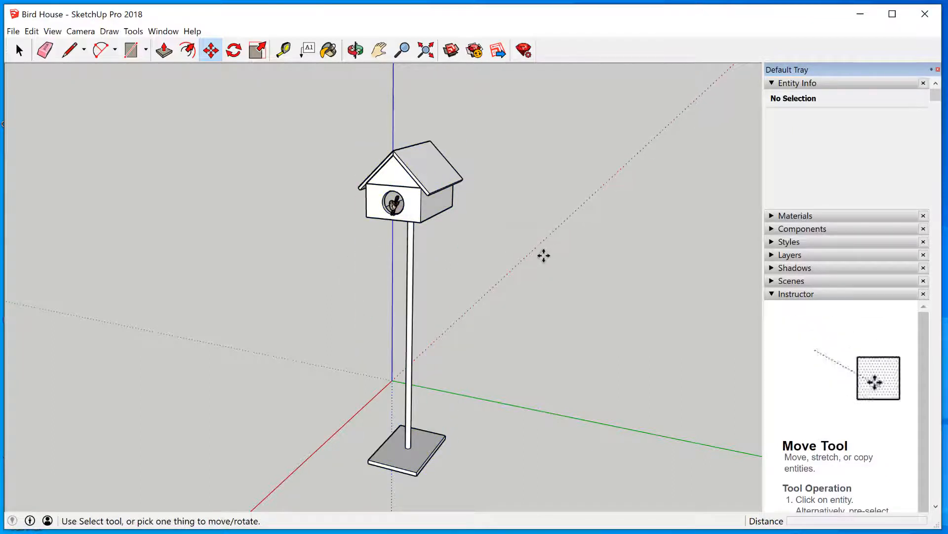
pyautogui.press('o')
pyautogui.moveTo(529, 254); pyautogui.dragTo(520, 207)
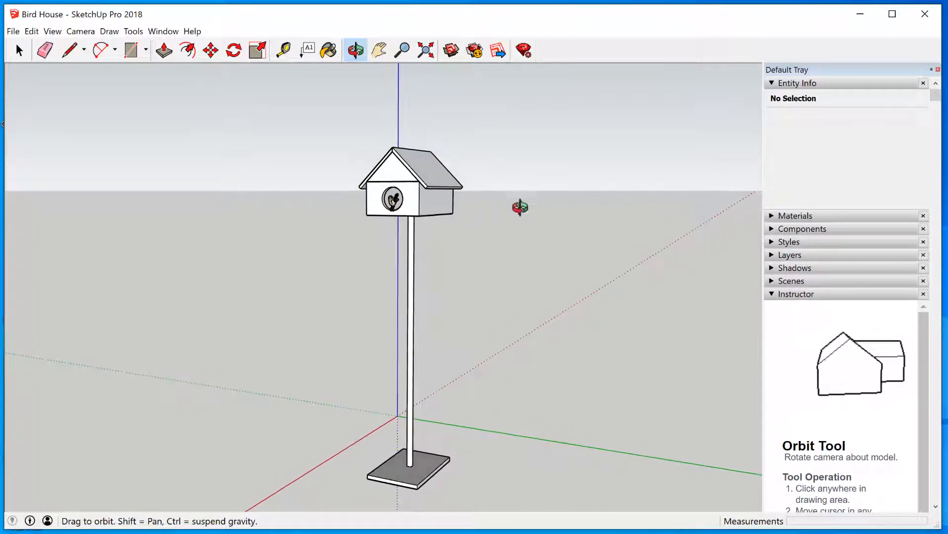
pyautogui.press('h')
pyautogui.moveTo(463, 285); pyautogui.dragTo(470, 254)
pyautogui.press('o')
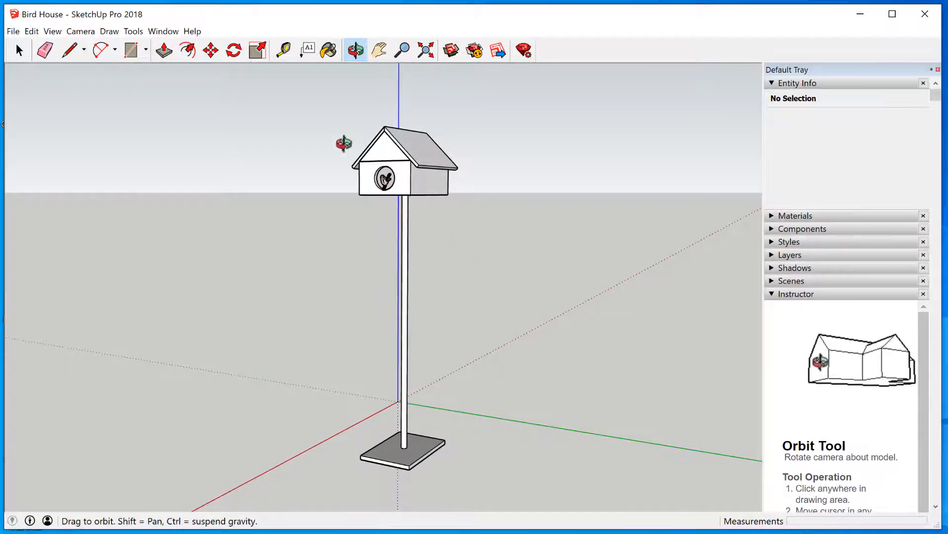
# Turn the Styles panel off and back on in the default tray
pyautogui.click(19, 50)
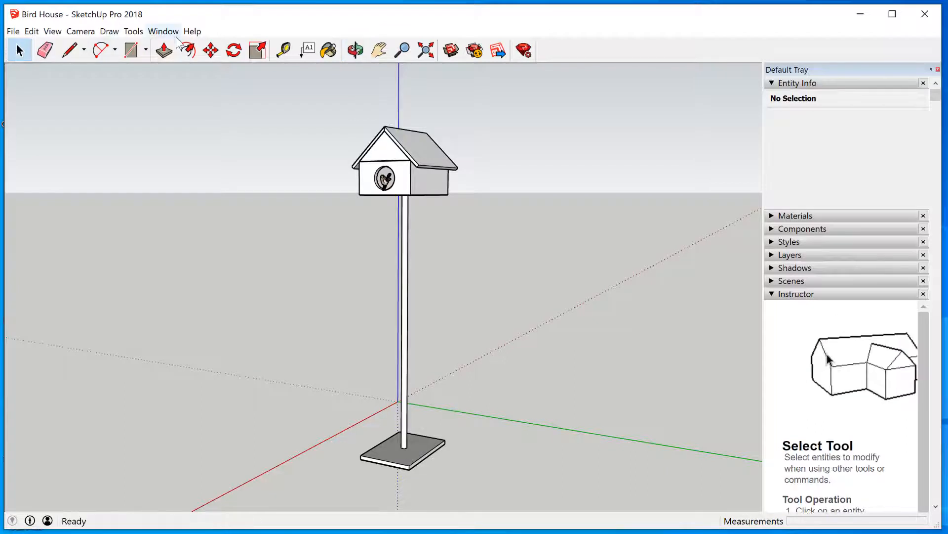
pyautogui.click(172, 34)
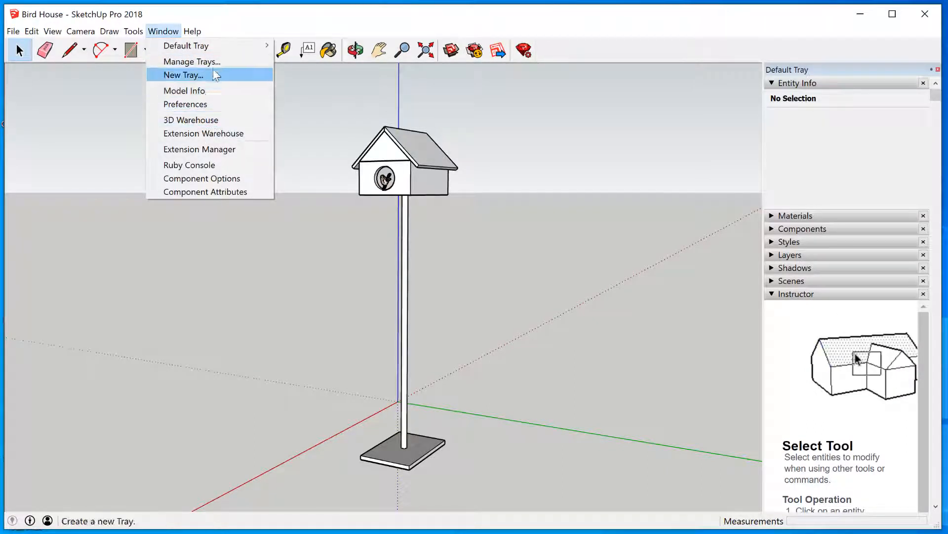
pyautogui.moveTo(205, 49)
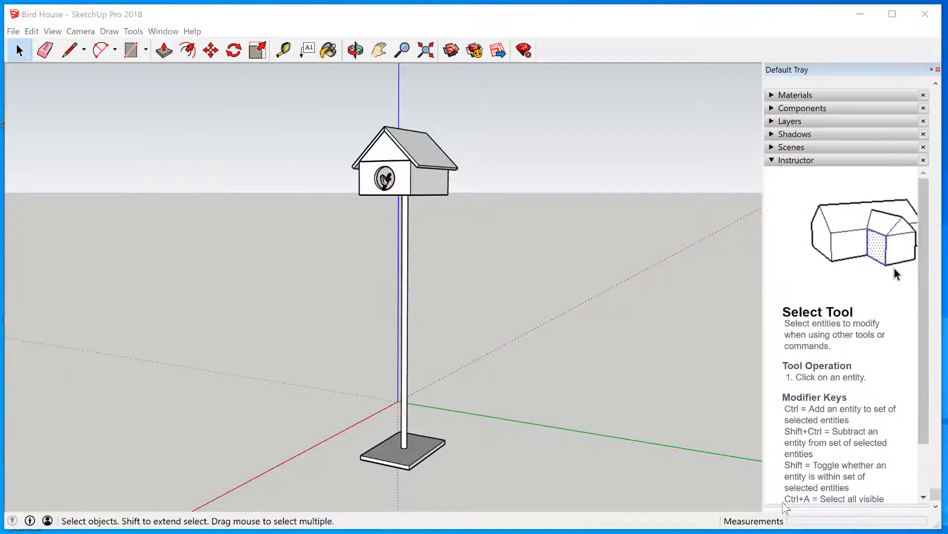
pyautogui.click(168, 30)
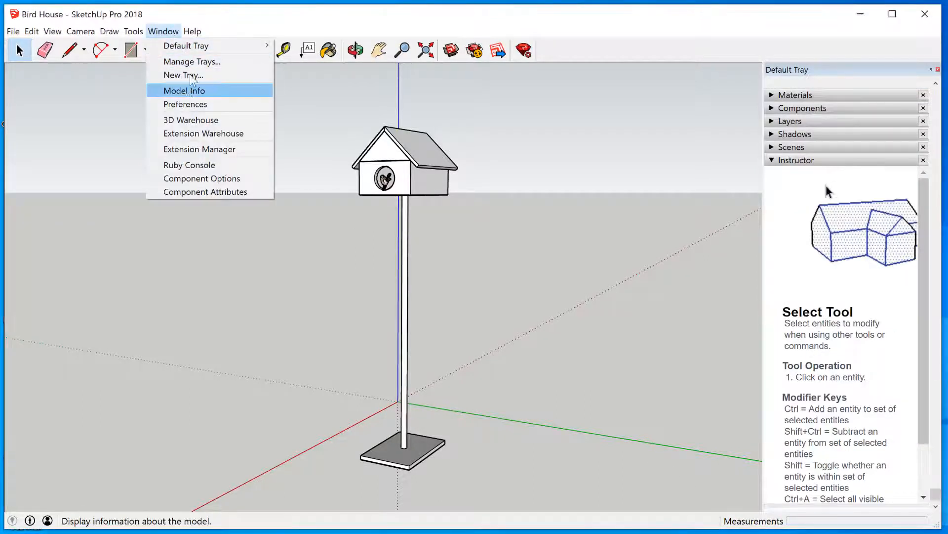
pyautogui.moveTo(196, 46)
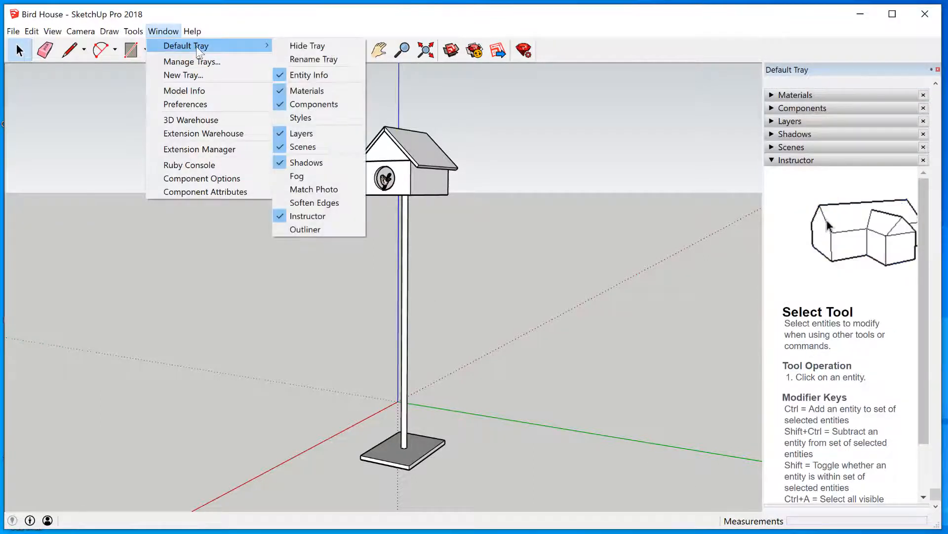
pyautogui.click(282, 116)
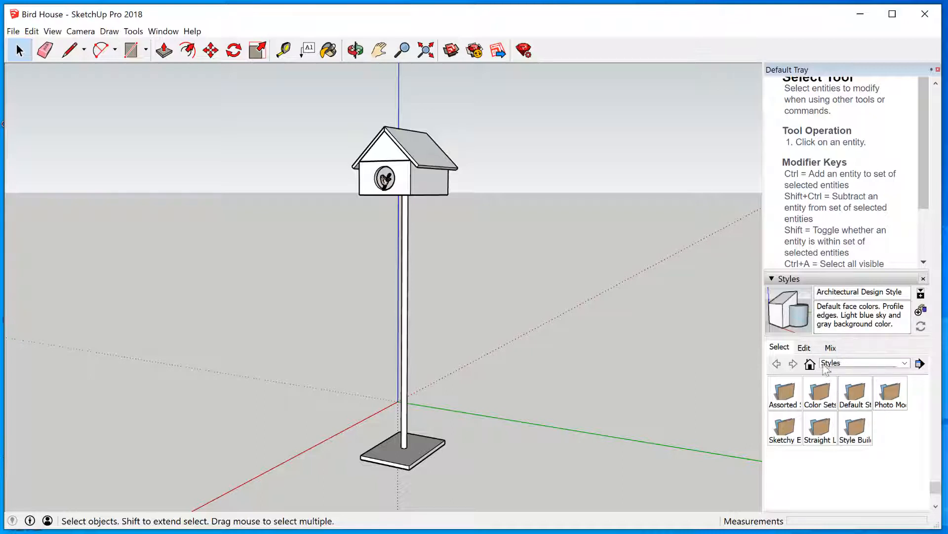
# Look through the edge, face, background, watermark and modeling settings of the Architectural Design Style
pyautogui.click(805, 348)
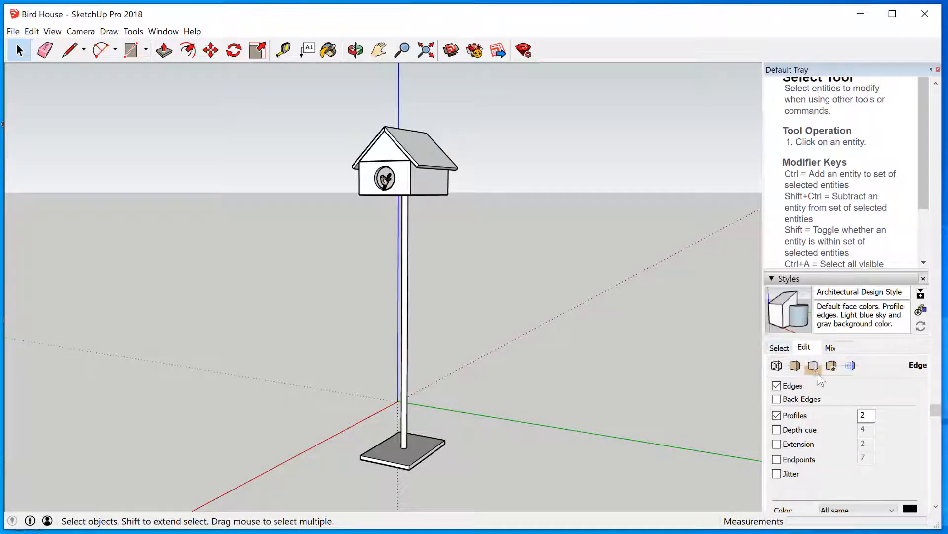
pyautogui.click(780, 348)
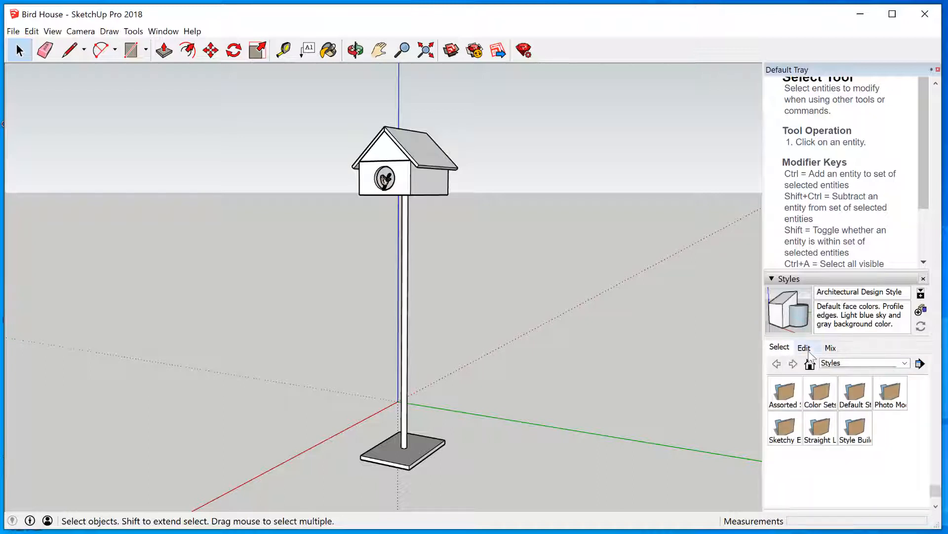
pyautogui.click(804, 348)
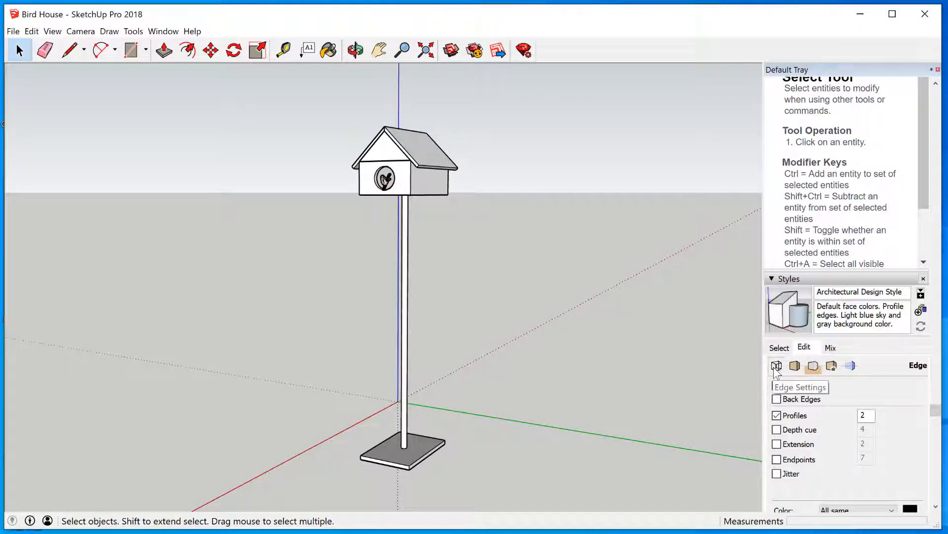
pyautogui.click(795, 366)
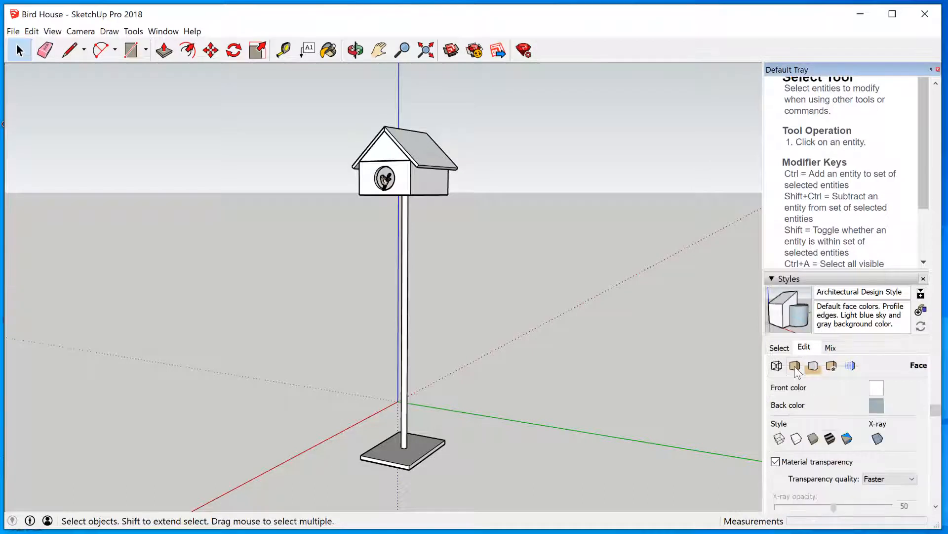
pyautogui.click(815, 367)
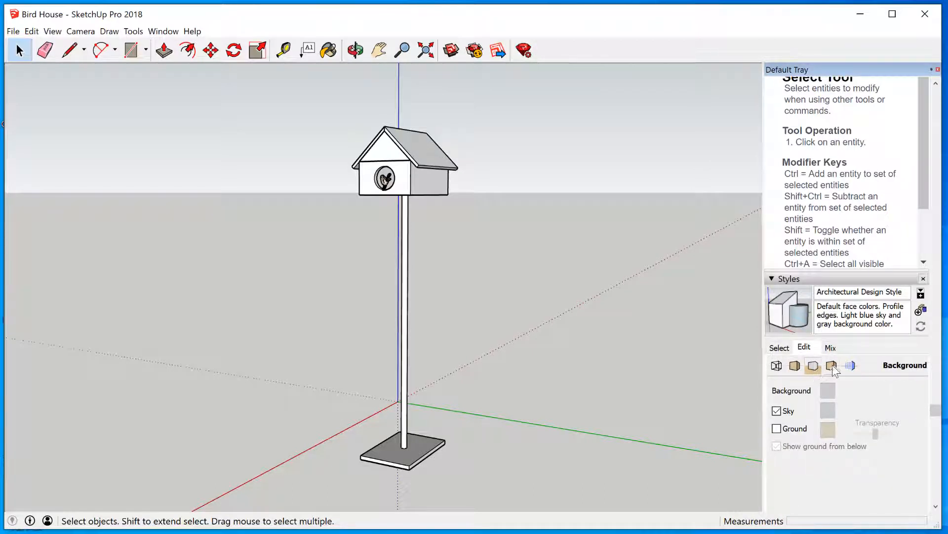
pyautogui.click(833, 366)
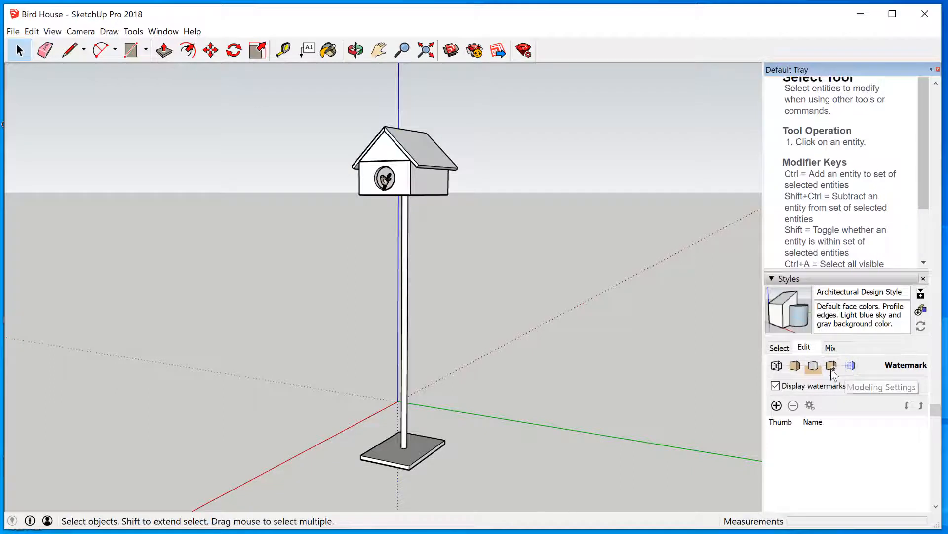
pyautogui.click(850, 365)
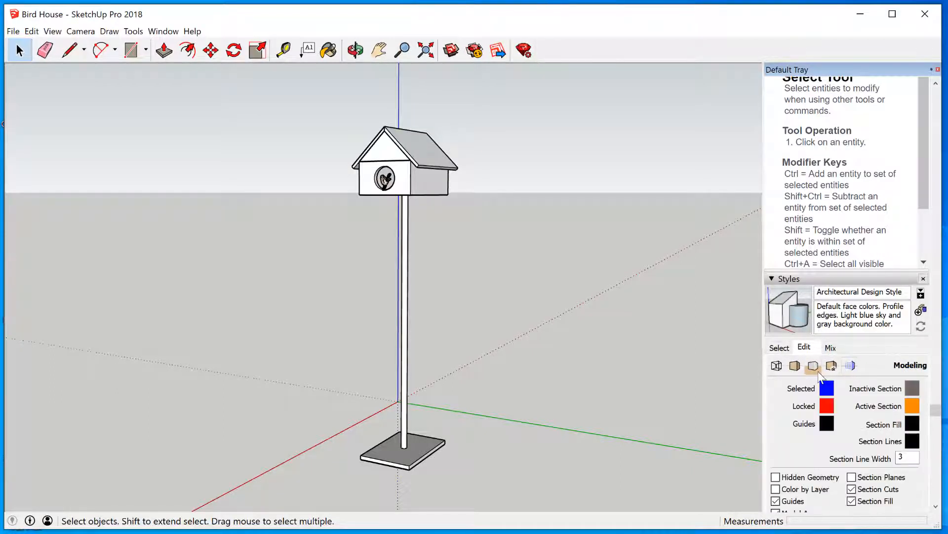
# Review the style's edge, face and background settings once more and return to the edge settings
pyautogui.click(777, 365)
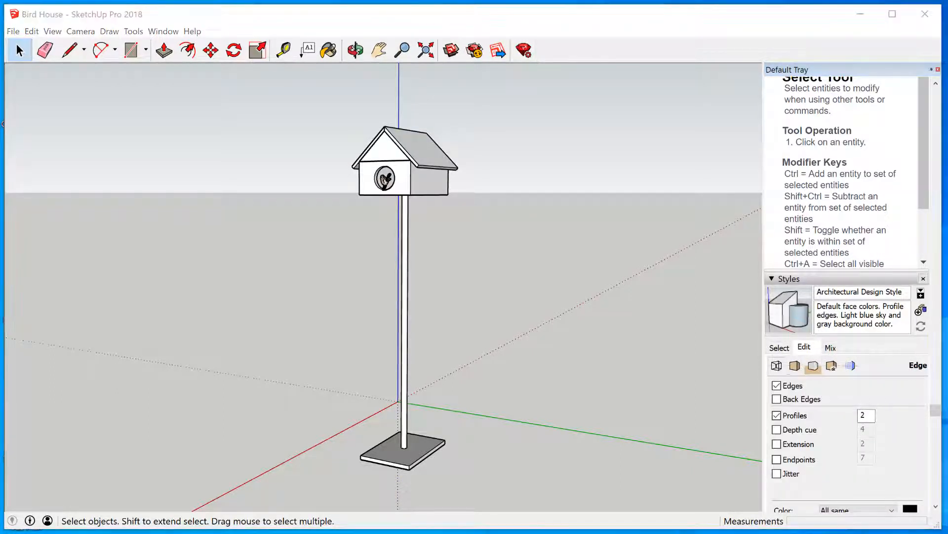
pyautogui.click(797, 367)
pyautogui.click(815, 368)
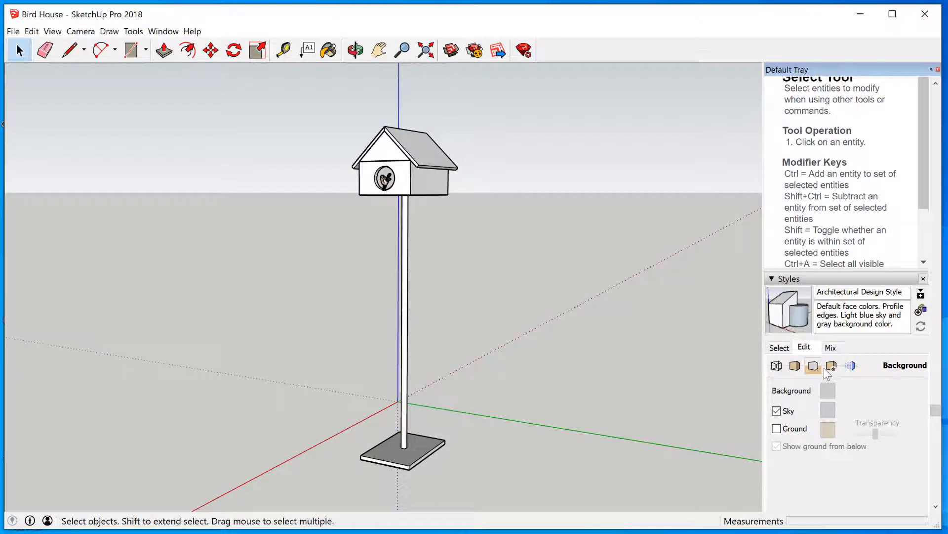
pyautogui.click(777, 366)
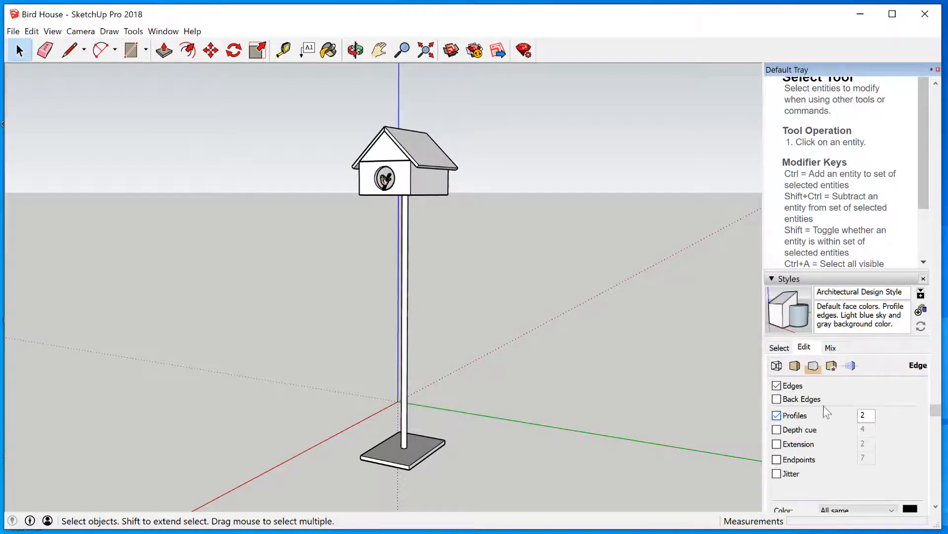
# Try the Extension and Endpoints edge options of the style on the birdhouse, switching them on and off to compare
pyautogui.click(777, 444)
pyautogui.click(777, 459)
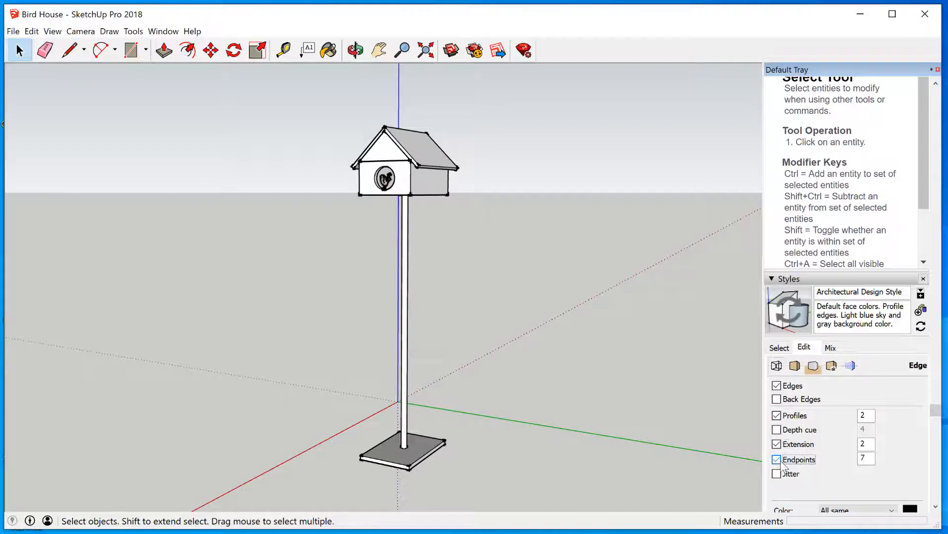
pyautogui.click(778, 444)
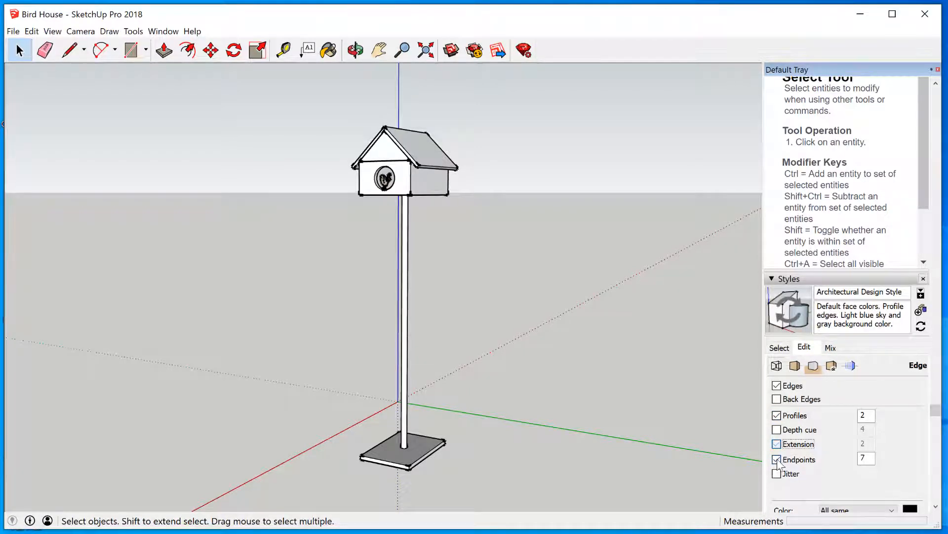
pyautogui.click(778, 460)
pyautogui.click(778, 444)
pyautogui.click(778, 459)
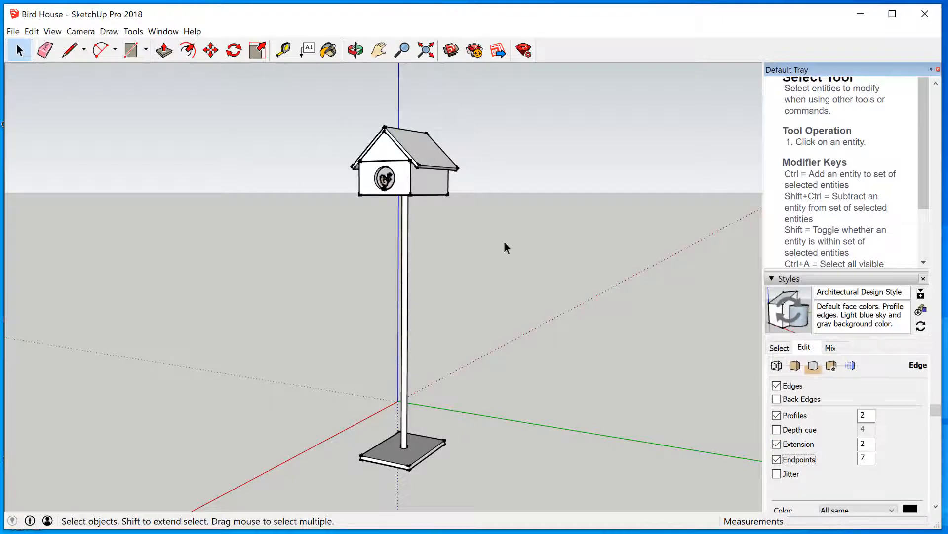
# Turn off the style's Endpoints, Extension and Profiles edge options so that only plain edges are drawn
pyautogui.click(777, 460)
pyautogui.click(778, 459)
pyautogui.click(777, 460)
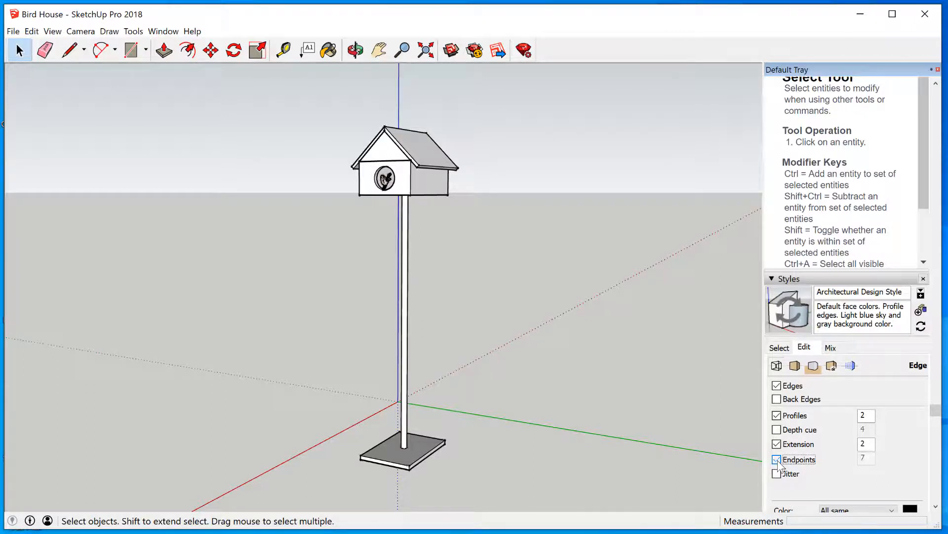
pyautogui.click(777, 444)
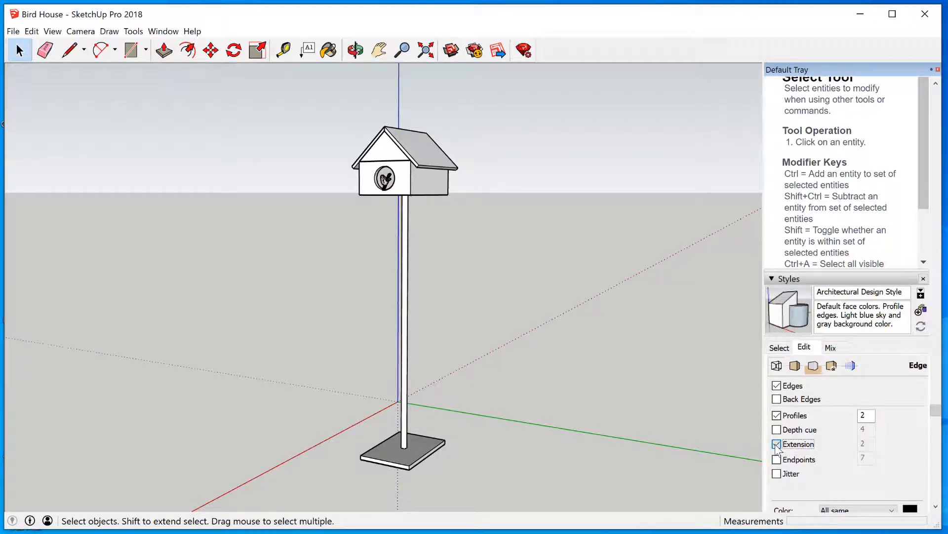
pyautogui.click(777, 444)
pyautogui.click(777, 444)
pyautogui.click(777, 415)
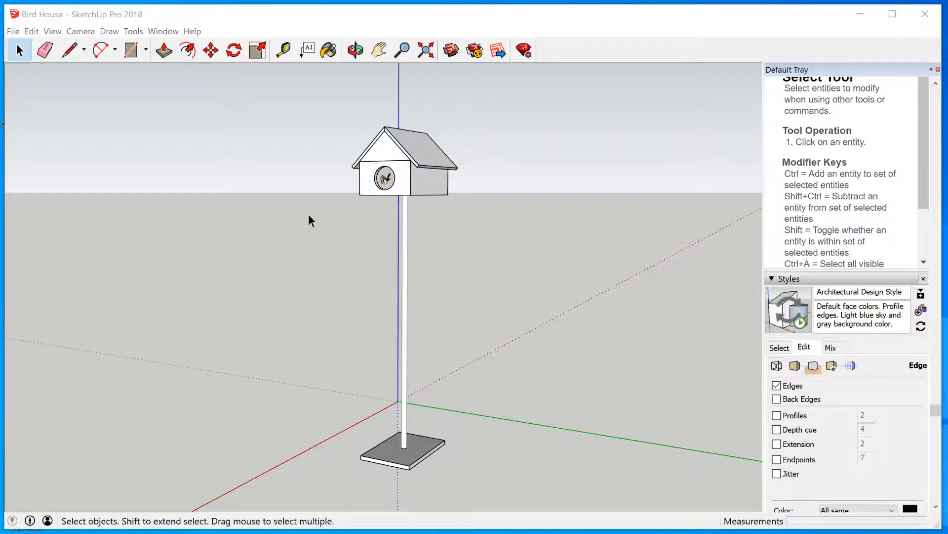
# Save the birdhouse model under its existing name
pyautogui.click(114, 17)
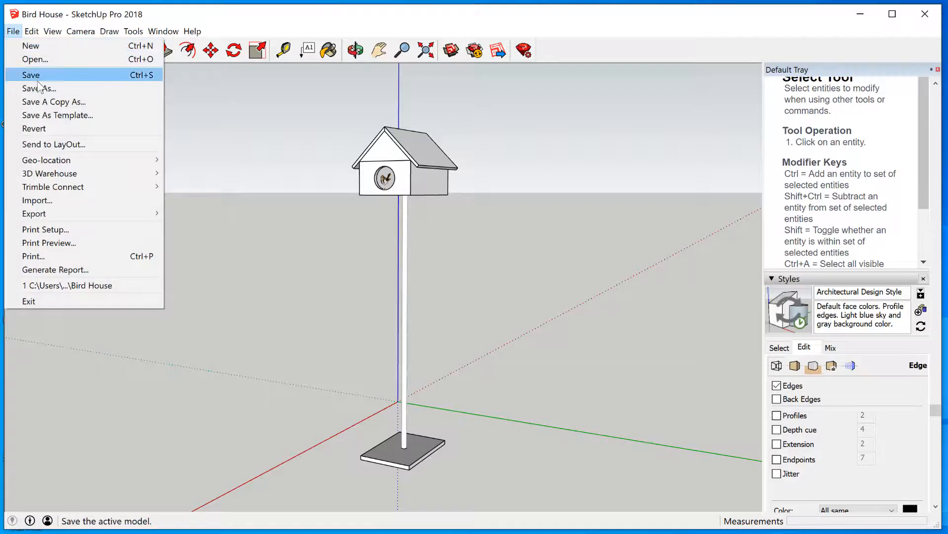
pyautogui.click(72, 77)
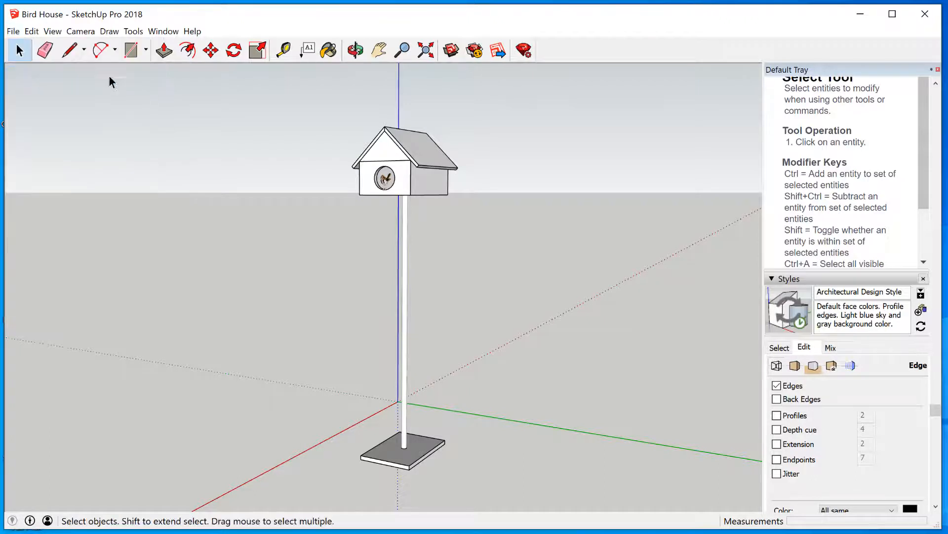
# Export the current view as a 2D JPEG image named Bird House on the Desktop, keeping view size, anti-aliasing and better-quality compression
pyautogui.click(14, 31)
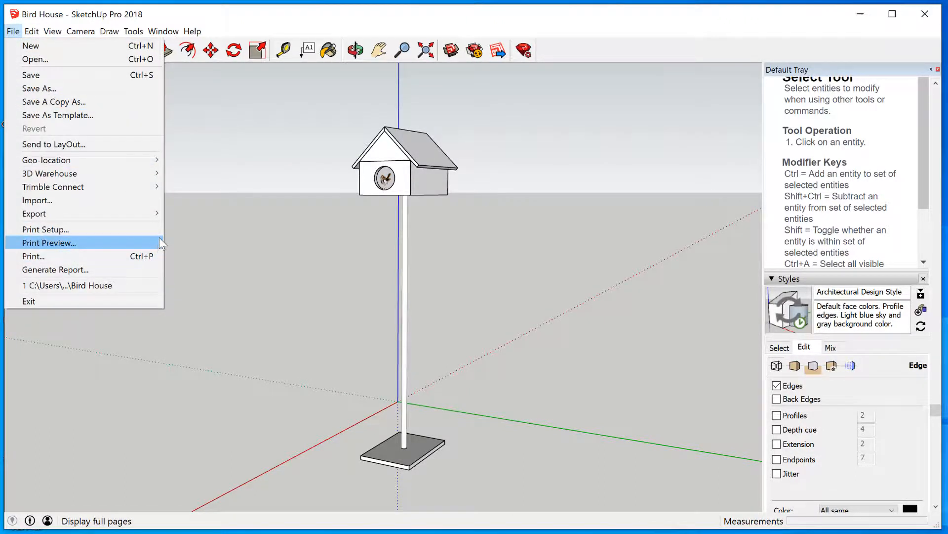
pyautogui.moveTo(140, 217)
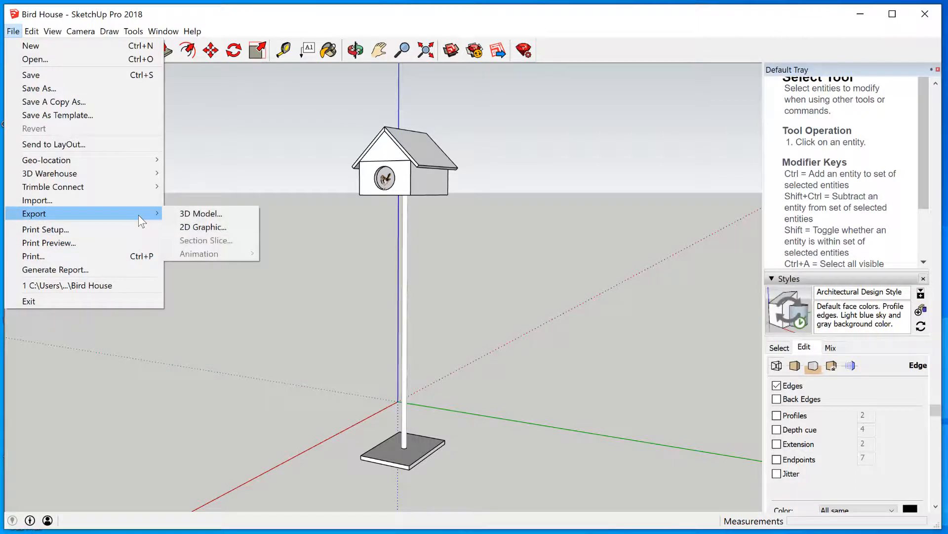
pyautogui.click(207, 226)
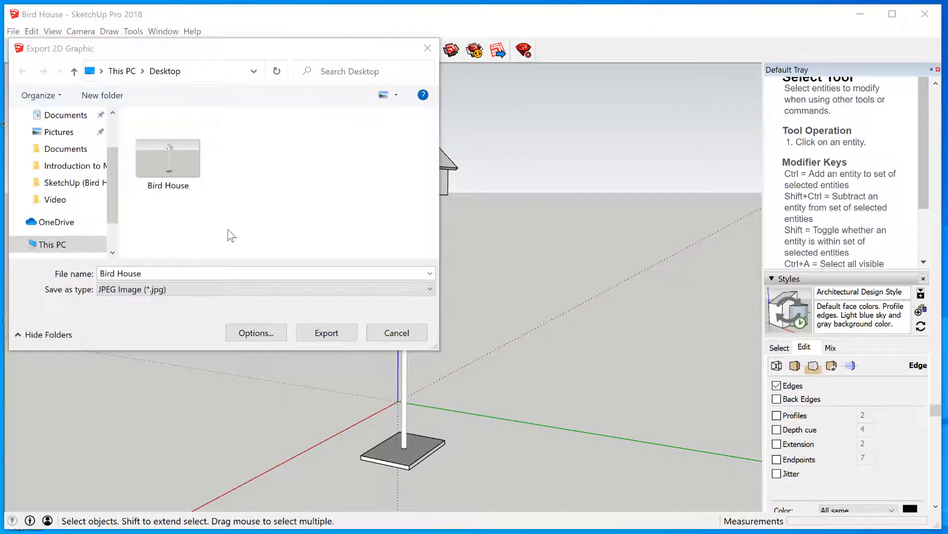
pyautogui.click(179, 288)
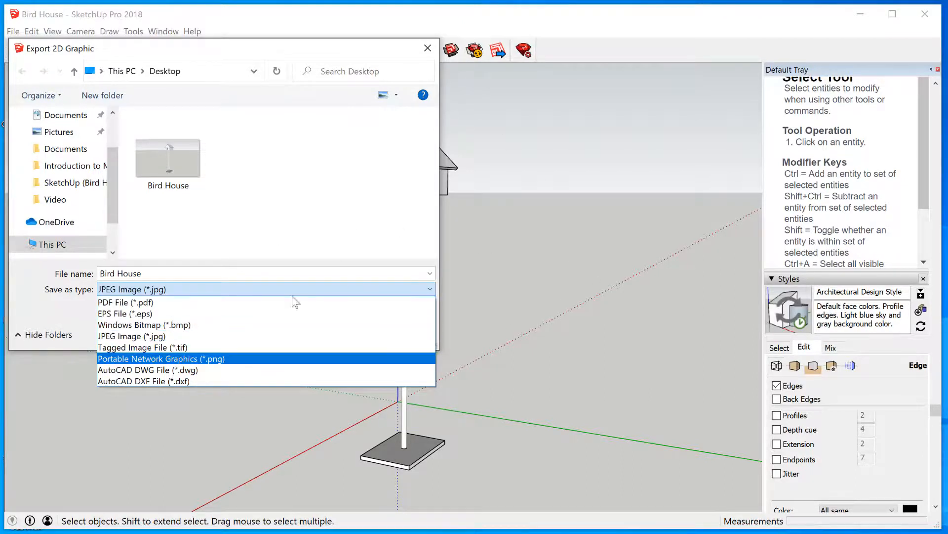
pyautogui.click(200, 289)
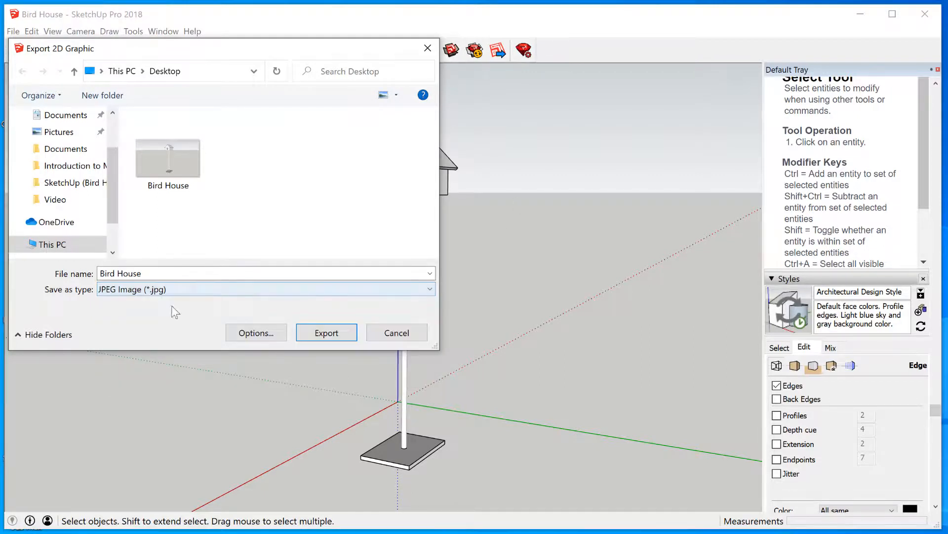
pyautogui.click(248, 334)
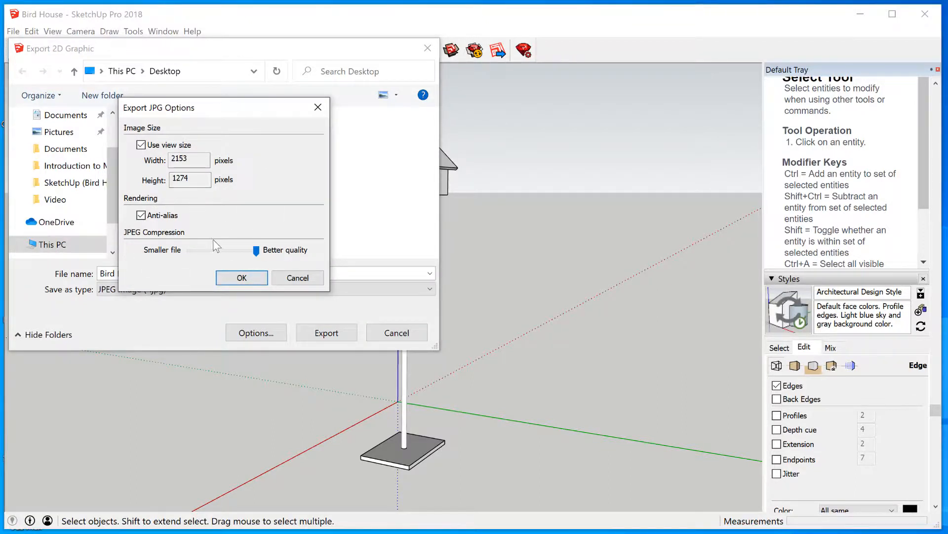
pyautogui.click(241, 277)
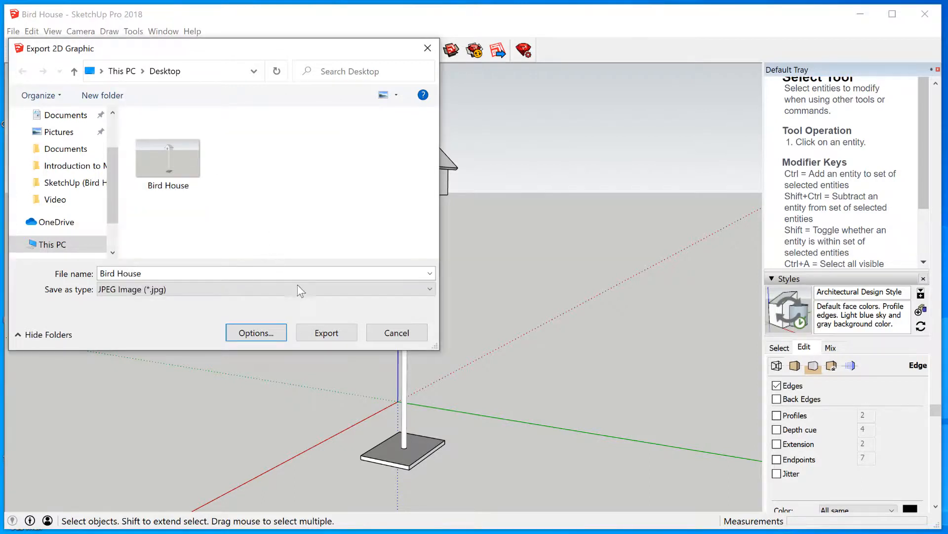
pyautogui.click(328, 333)
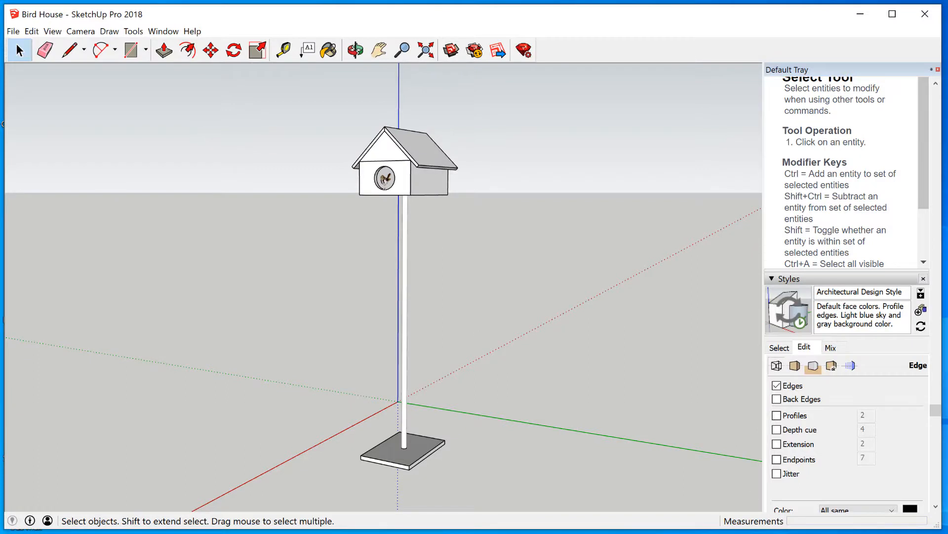